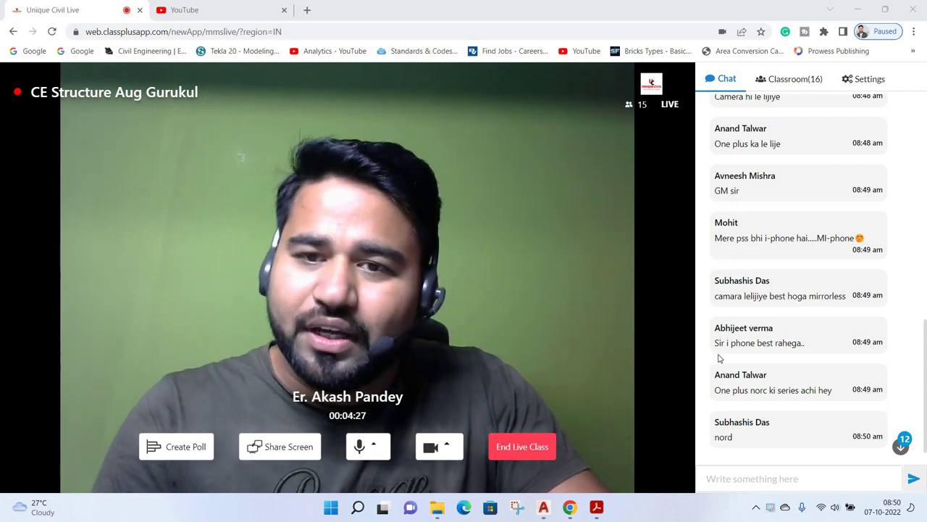
Check the Classplus class participant list, then return to the chat messages.
click(790, 79)
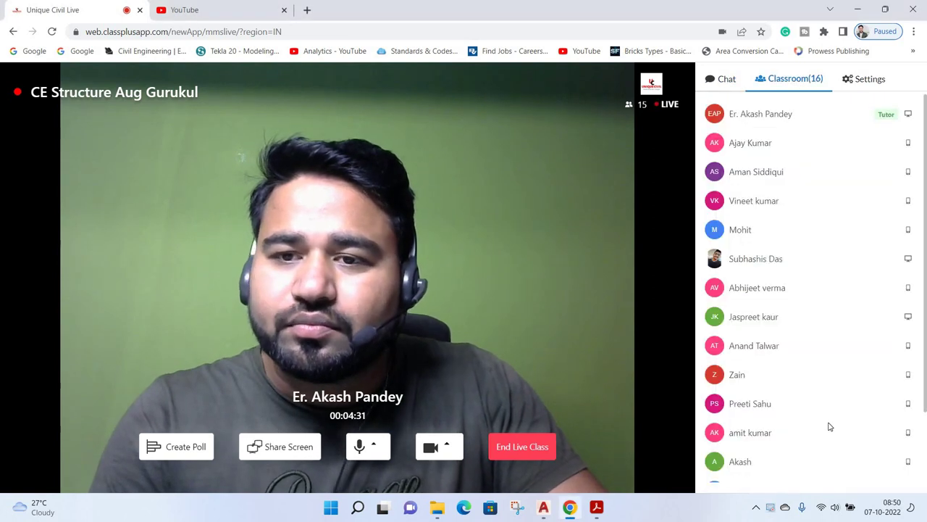
click(721, 79)
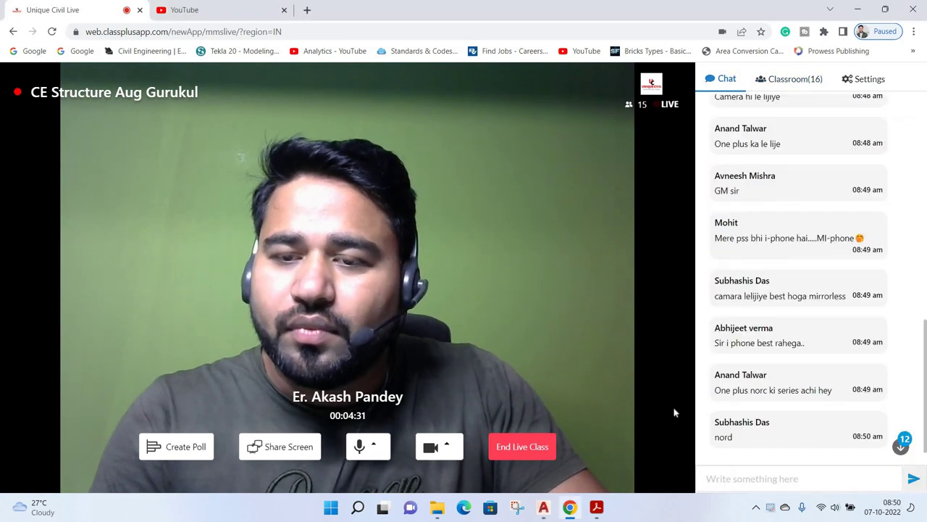
click(790, 79)
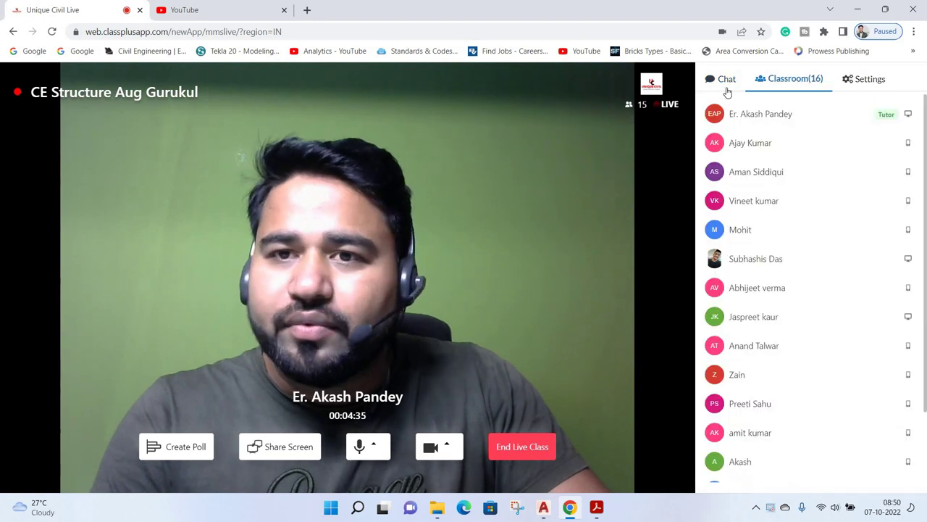
click(725, 79)
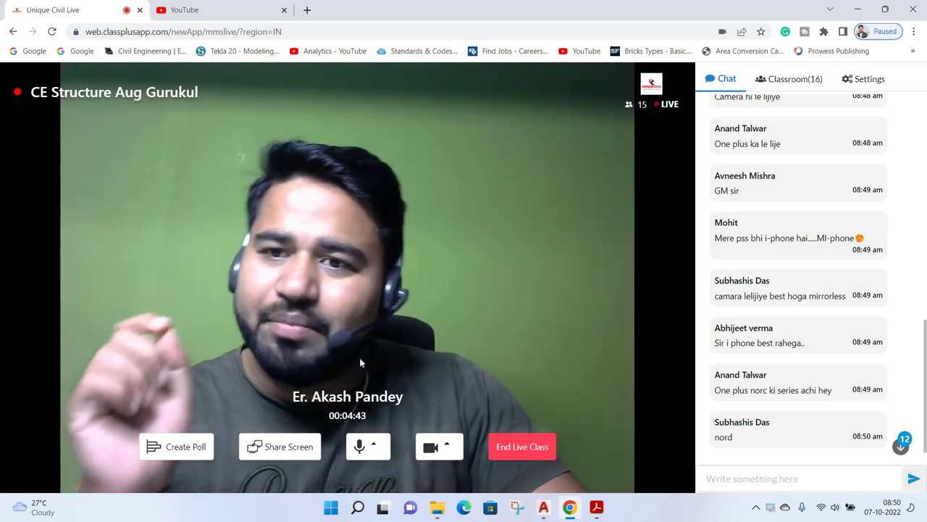
Present the entire screen to the class and minimise windows to reveal the desktop.
click(275, 448)
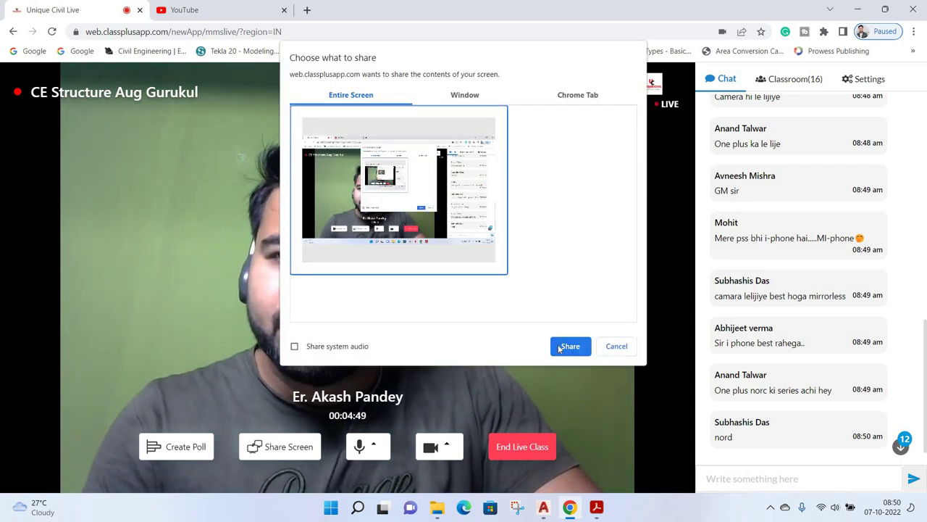
click(551, 347)
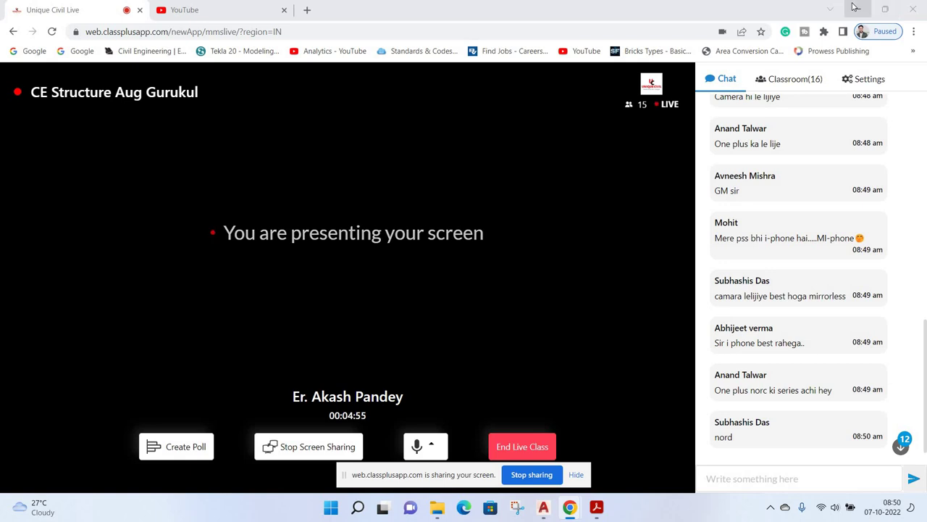
key(super+d)
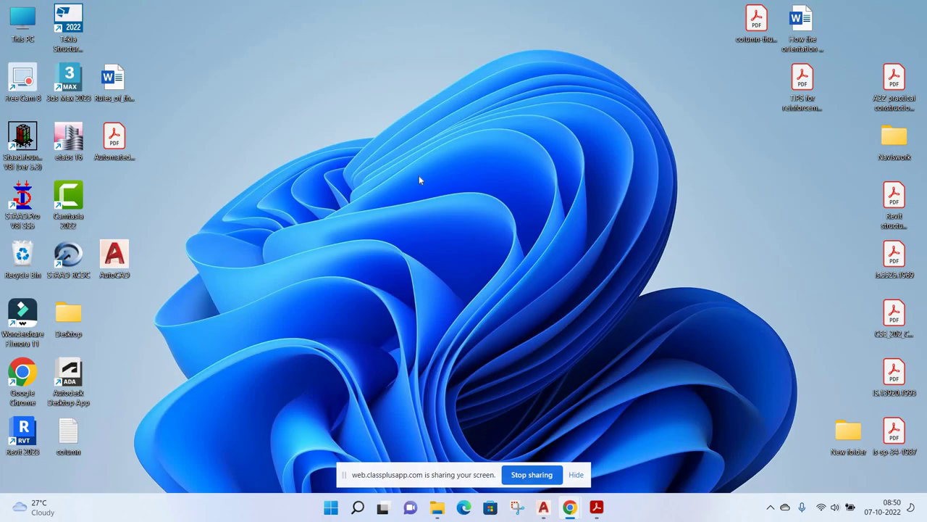
Refresh the Windows desktop from its right-click menu.
right_click(418, 176)
click(434, 180)
right_click(432, 176)
Move the Word document and PDF icons up a row and AutoCAD into the gap.
drag(226, 68, 92, 158)
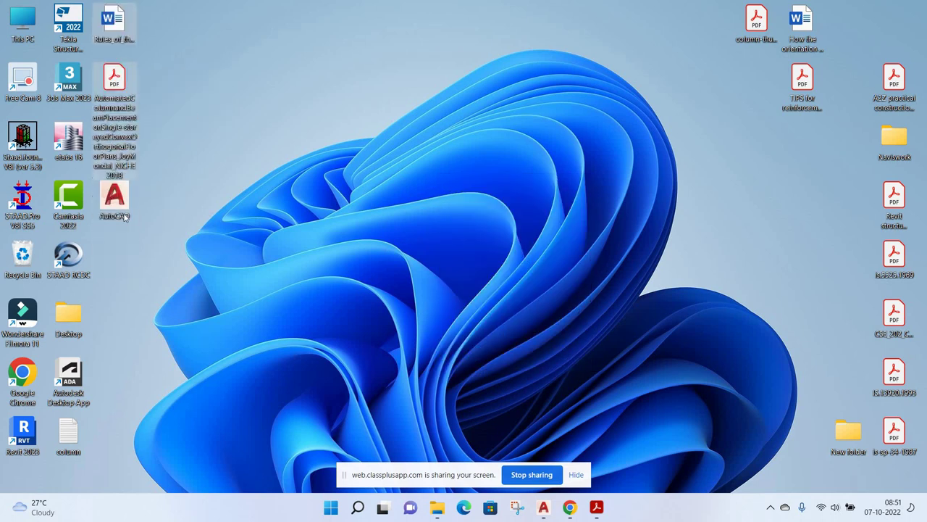
click(150, 194)
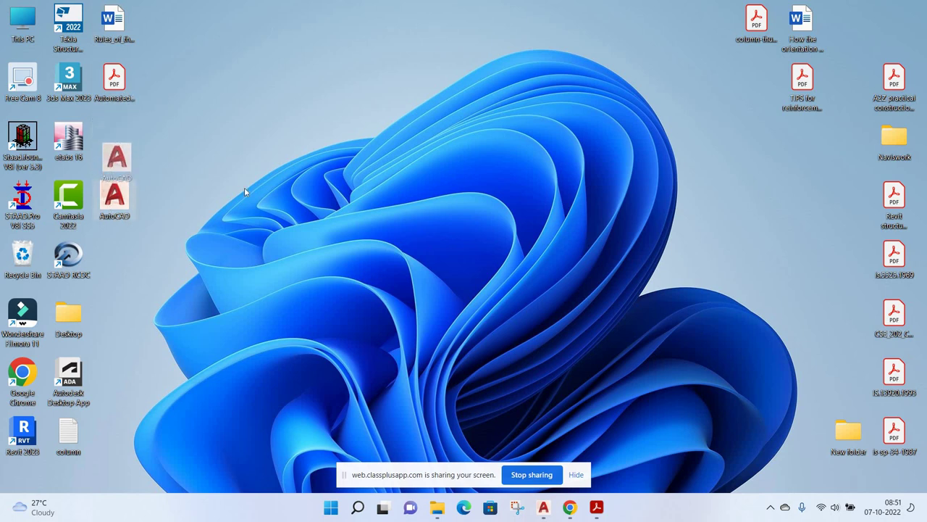
drag(114, 194, 114, 138)
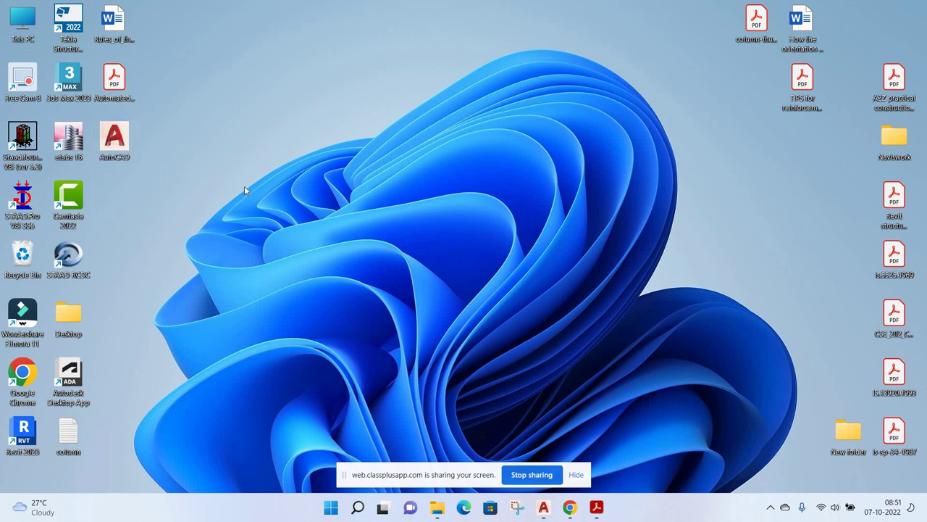
Open the 'How the orientation of column is decided' Word file from the desktop.
double_click(792, 33)
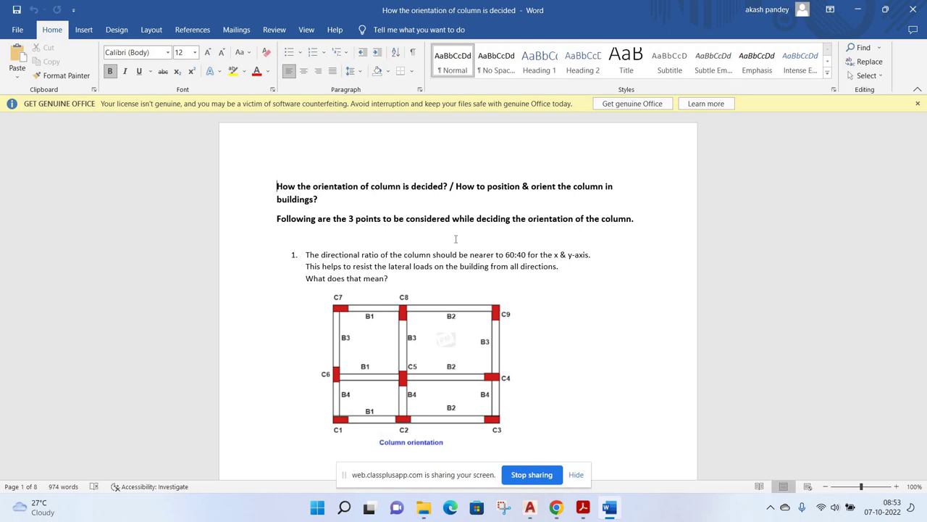
scroll(474, 268, down, 1)
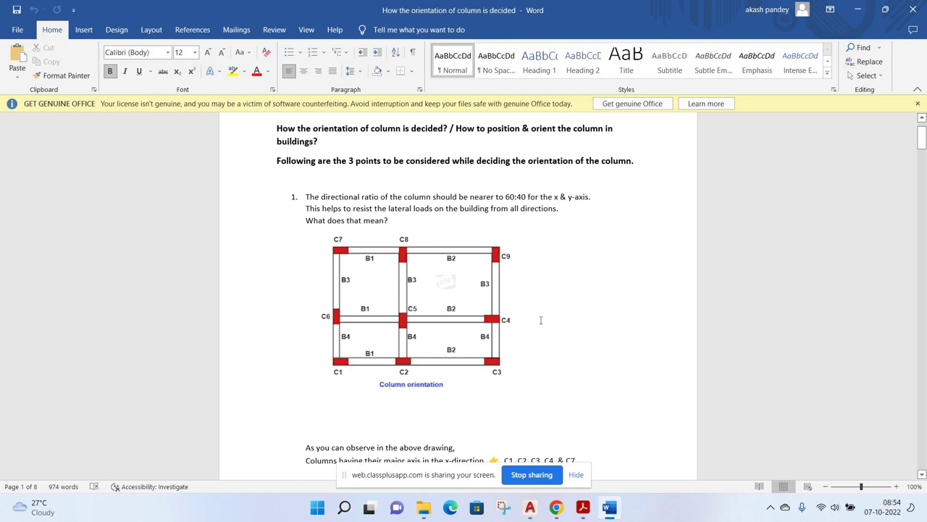
Scroll to the lists of 5 x-direction and 4 y-direction columns below the drawing.
scroll(540, 319, down, 1)
scroll(541, 319, down, 1)
scroll(540, 320, down, 1)
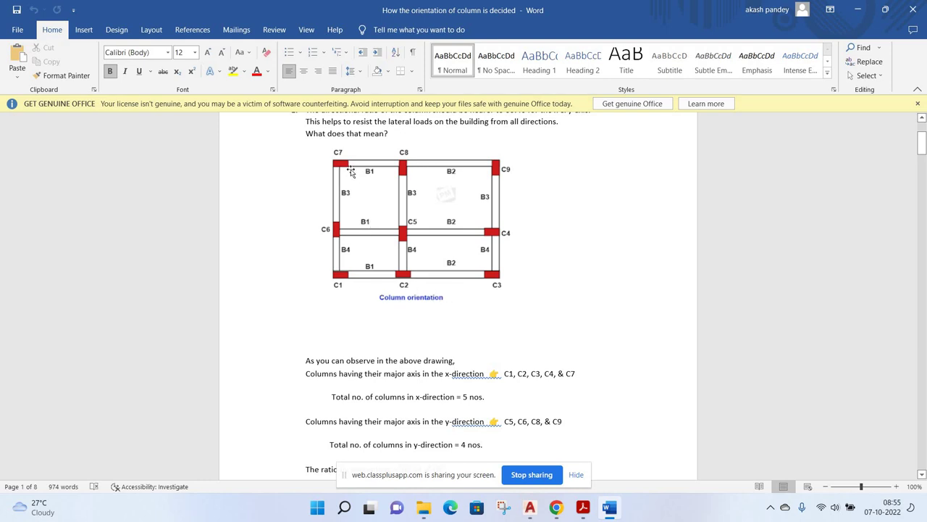
scroll(305, 384, down, 2)
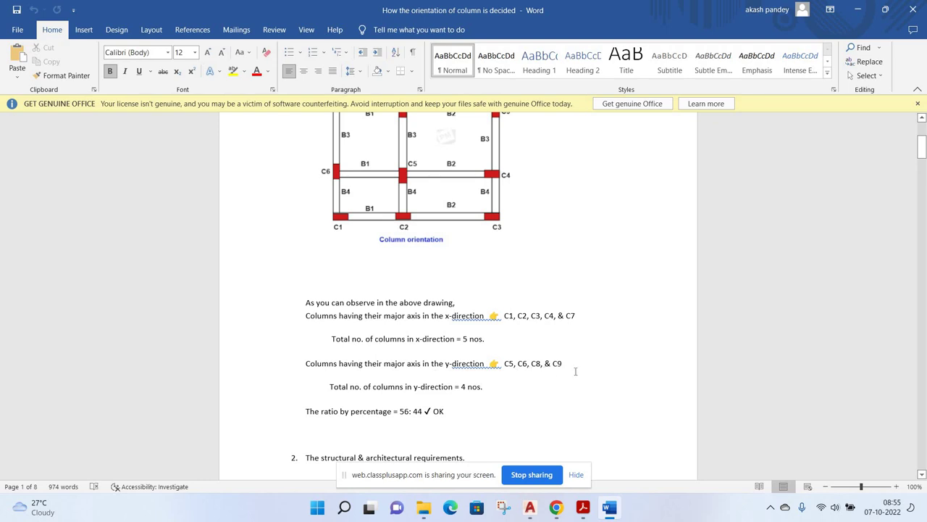
scroll(411, 289, up, 2)
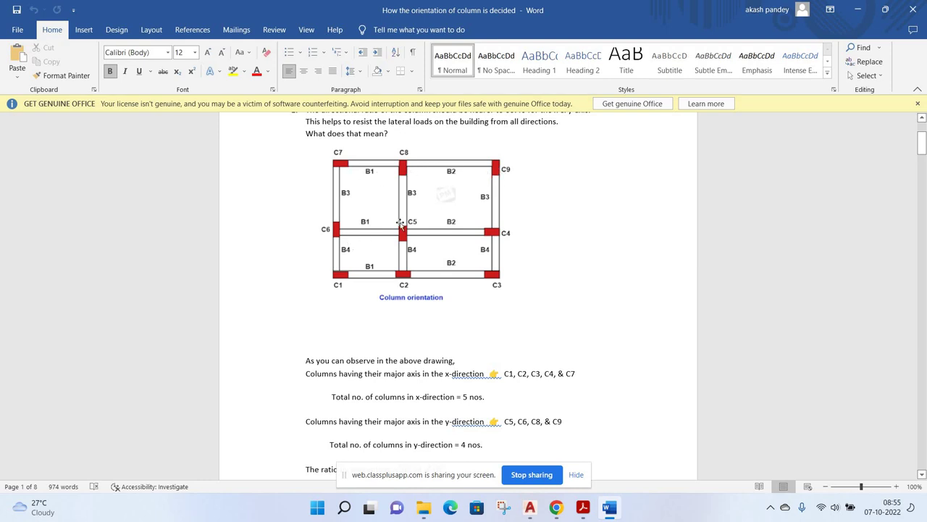
scroll(563, 338, down, 2)
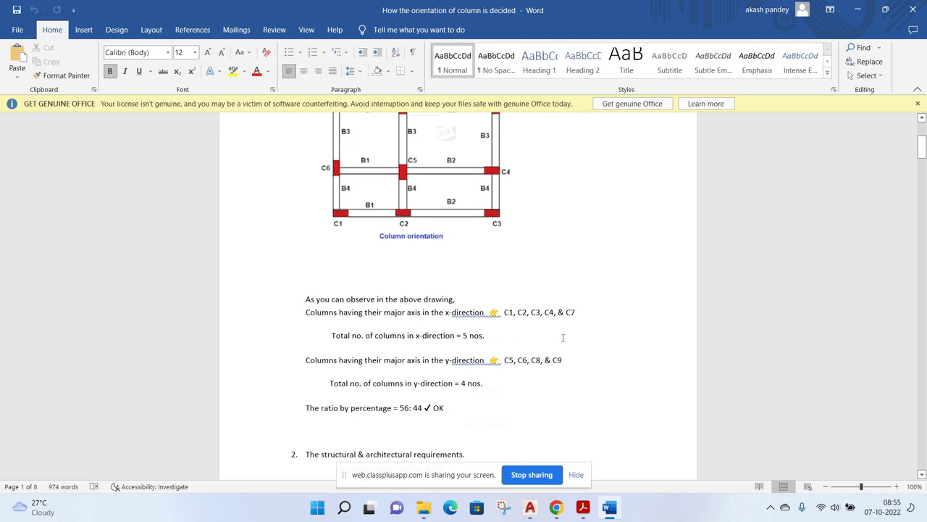
scroll(563, 338, down, 1)
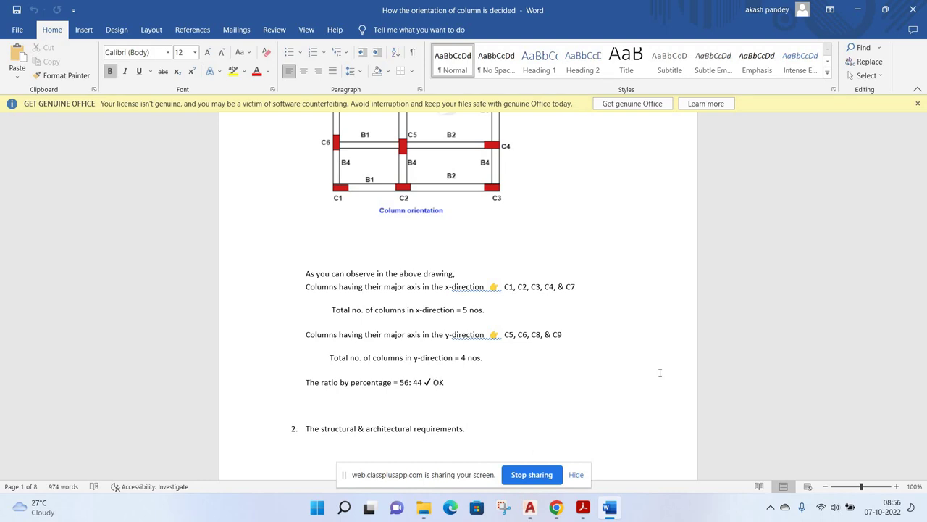
scroll(660, 372, down, 1)
scroll(659, 372, down, 2)
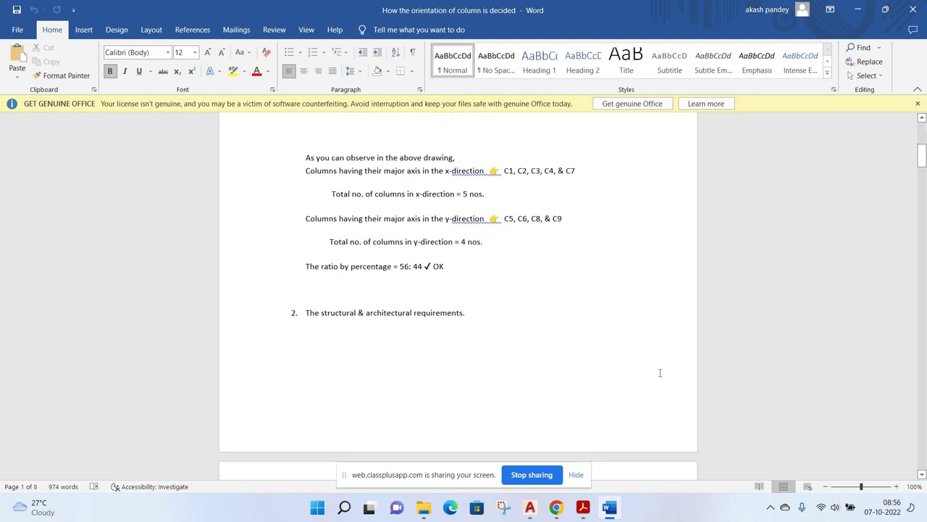
scroll(659, 372, down, 2)
scroll(660, 372, down, 1)
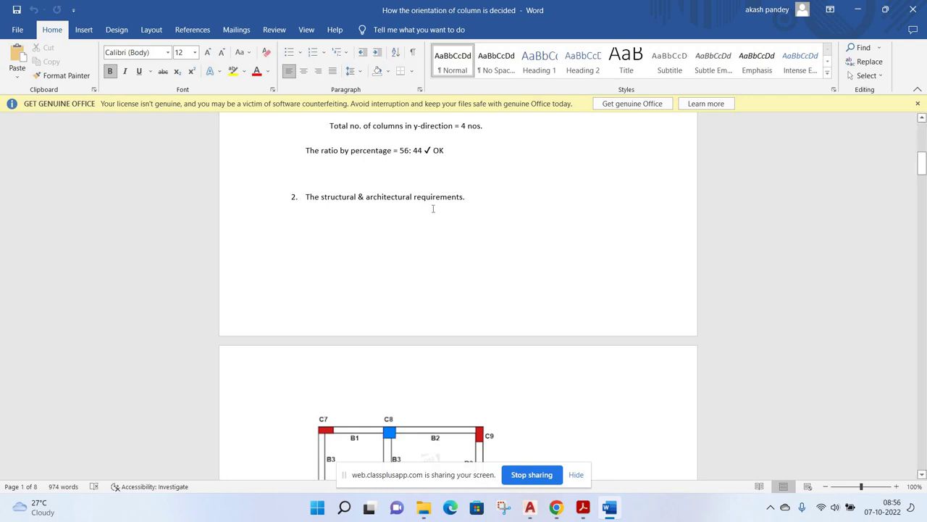
scroll(433, 209, down, 2)
Scroll to the page 2 Column orientation diagram and point 2 on wall-width columns.
scroll(433, 209, down, 3)
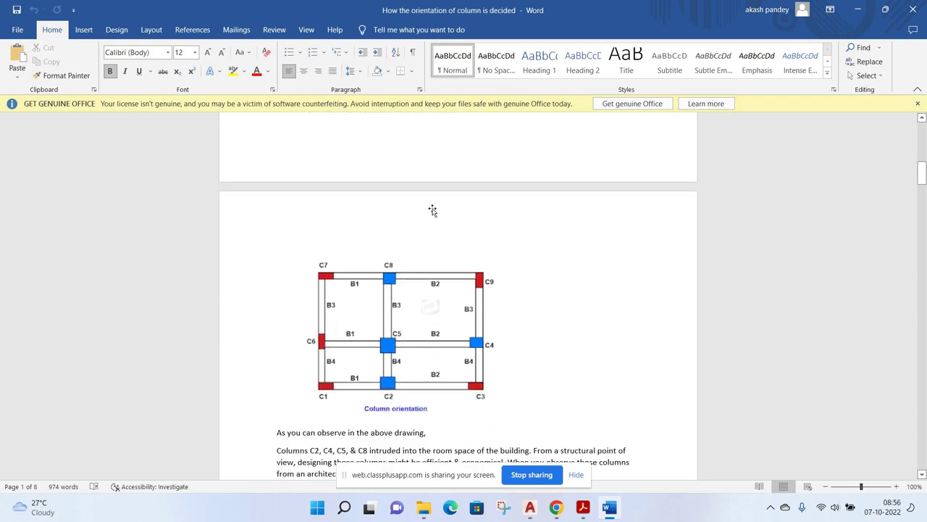
scroll(403, 272, down, 2)
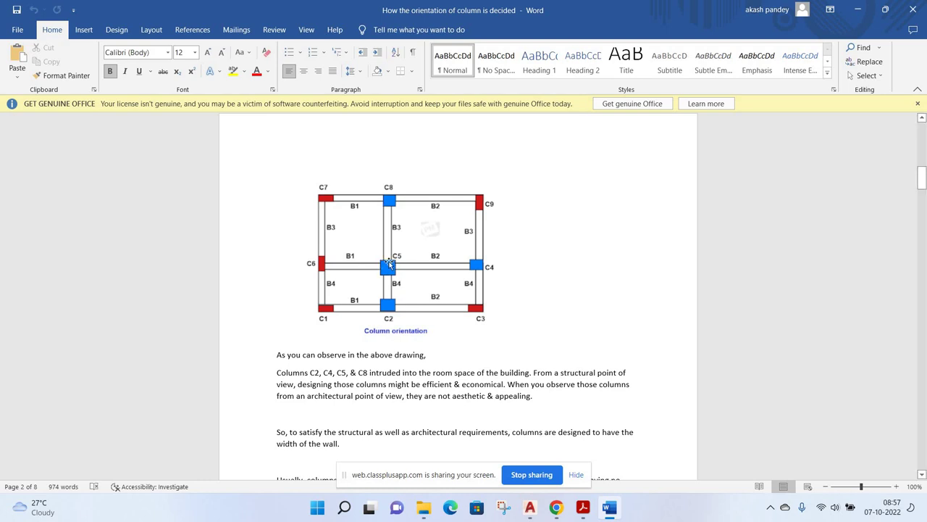
Scroll to the 'Usually, columns are oriented…' paragraph and the start of point 3.
scroll(291, 307, down, 2)
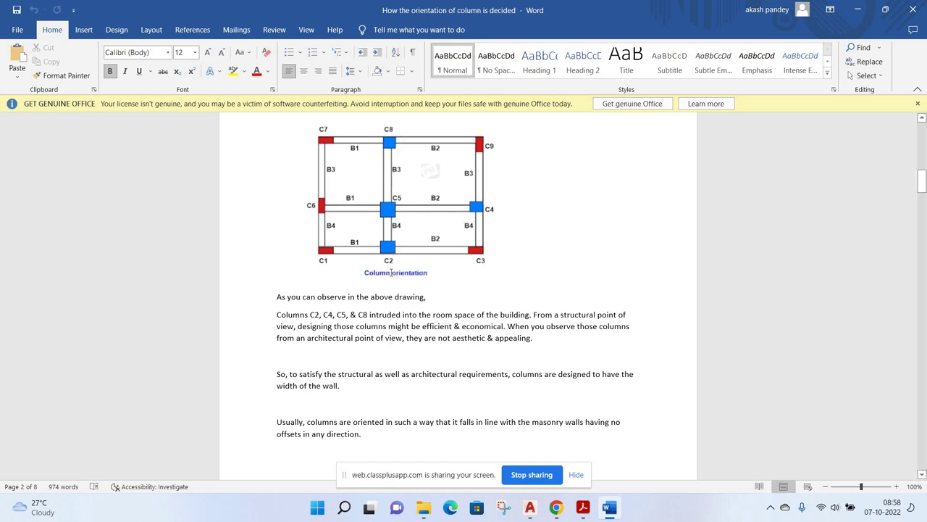
scroll(391, 272, down, 2)
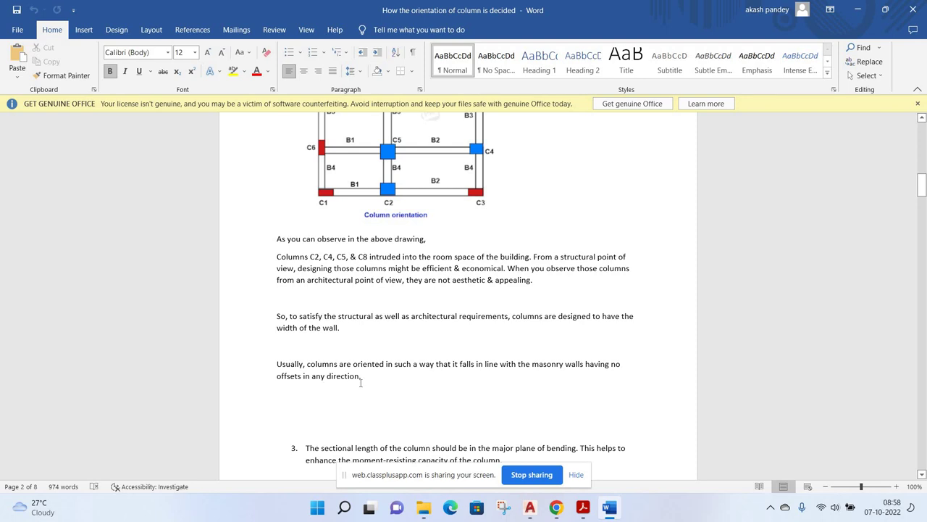
Scroll until point 3 on the major bending plane is fully visible and click into it.
scroll(360, 382, down, 2)
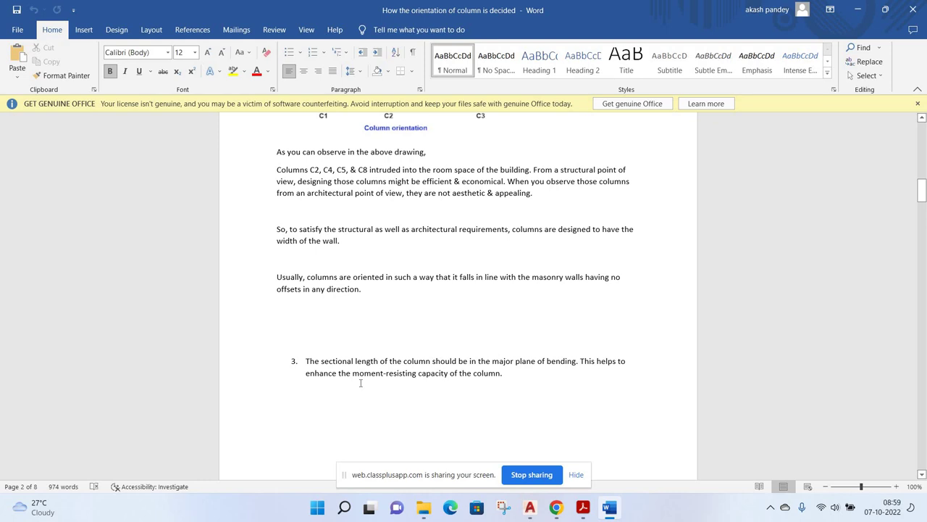
scroll(360, 382, down, 2)
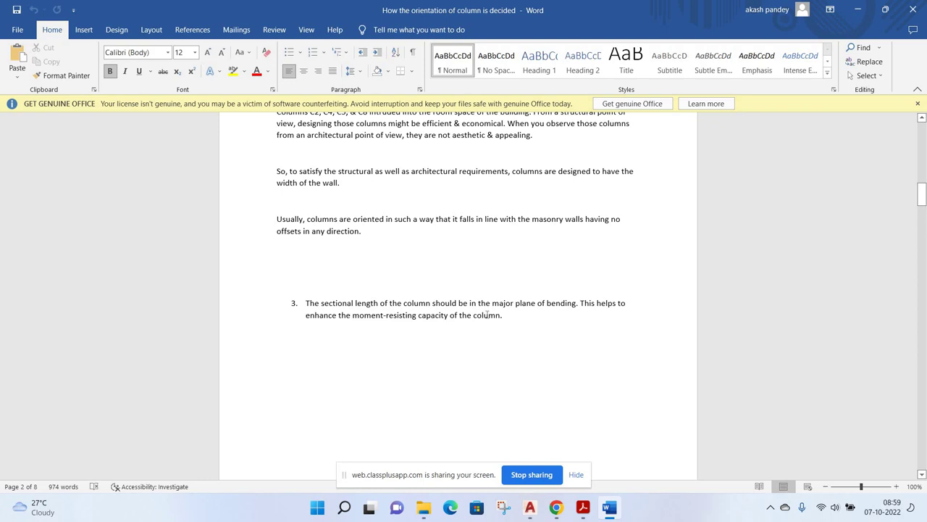
click(353, 308)
Scroll to the Column C1 example comparing B1's 3.5 m and B4's 2.5 m spans.
scroll(495, 325, down, 1)
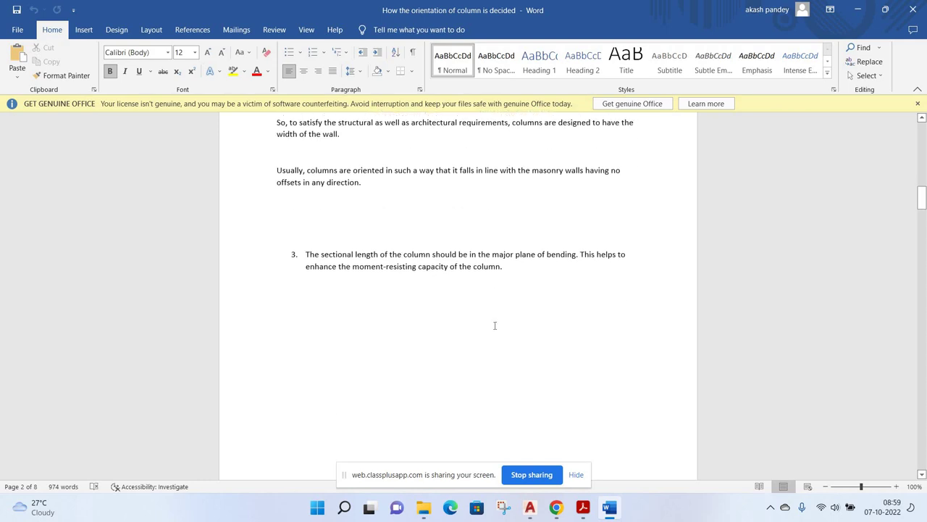
scroll(494, 326, down, 1)
scroll(494, 325, down, 2)
scroll(494, 325, down, 1)
scroll(495, 325, down, 1)
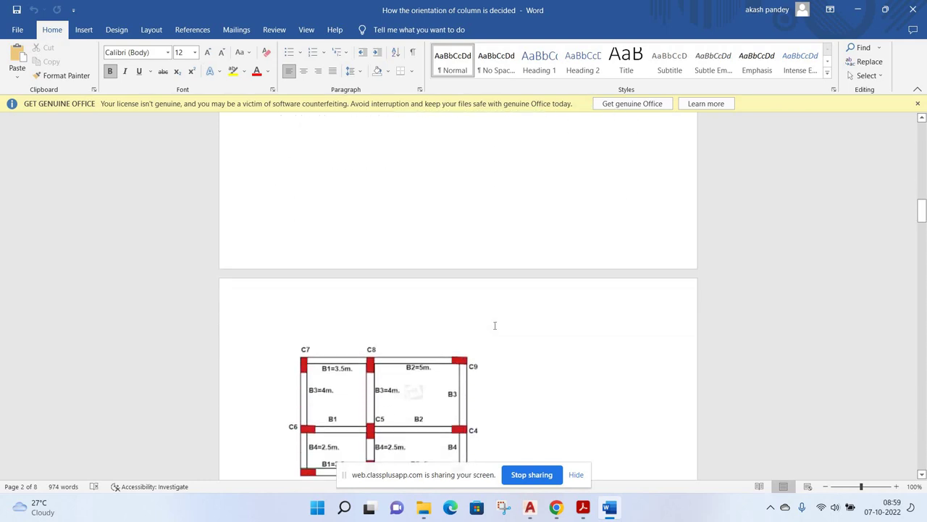
scroll(495, 326, down, 2)
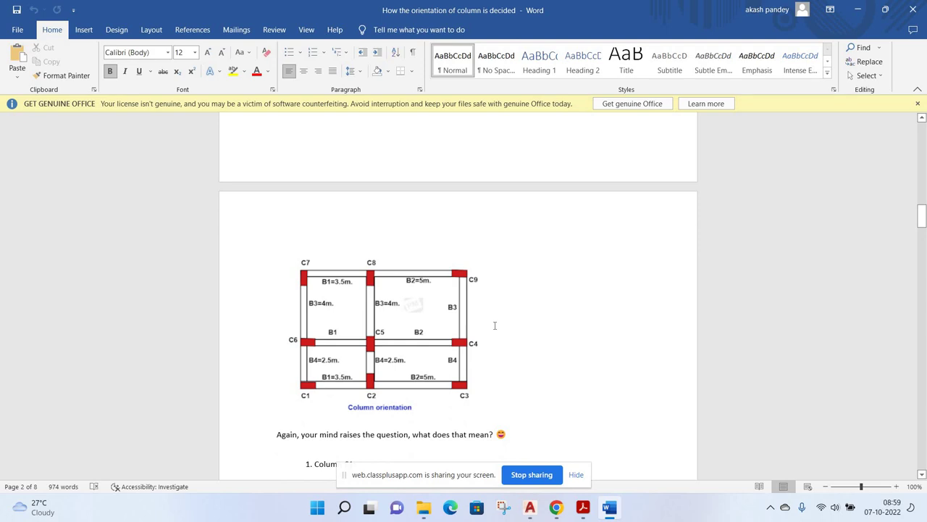
scroll(494, 325, down, 1)
scroll(495, 325, down, 1)
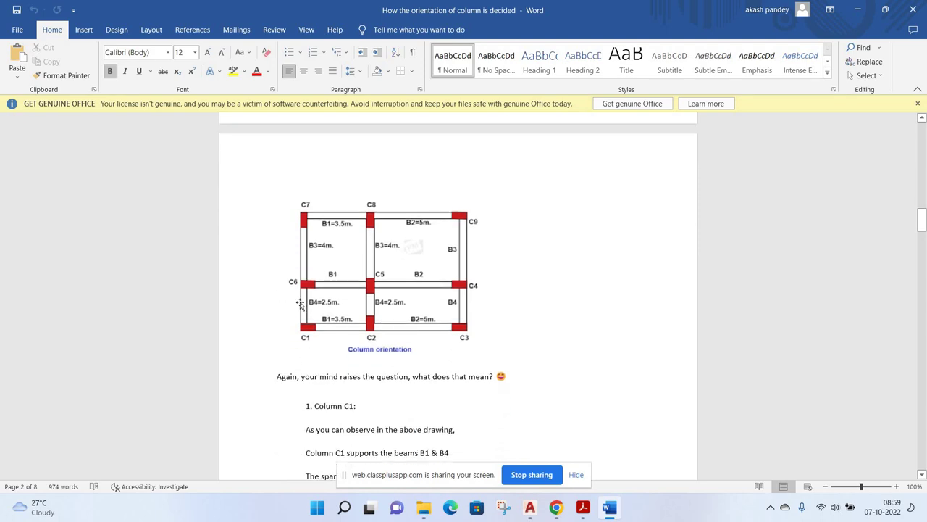
scroll(309, 291, down, 1)
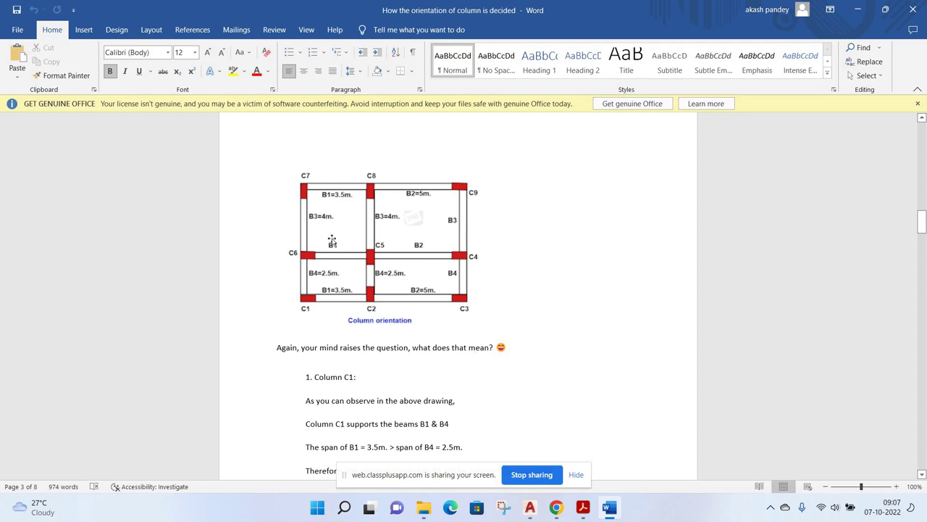
scroll(351, 302, down, 3)
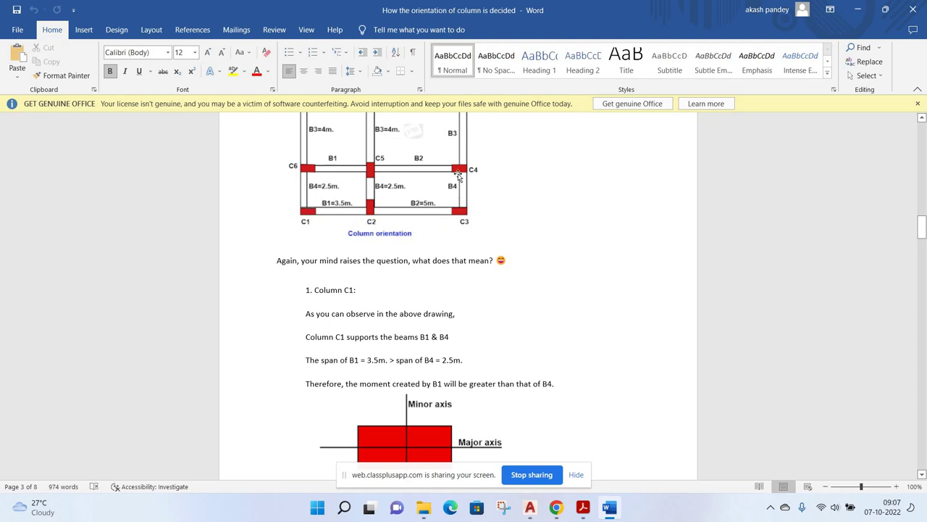
scroll(308, 197, up, 2)
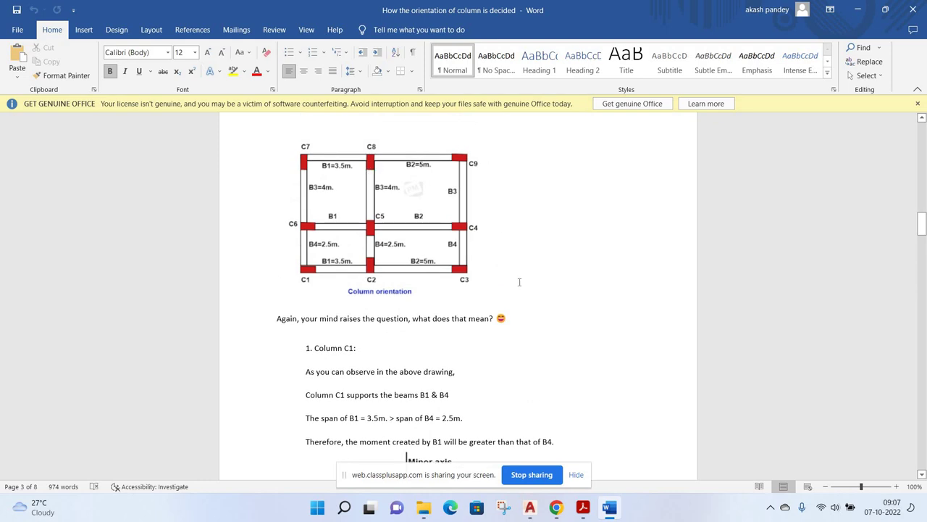
scroll(322, 281, down, 3)
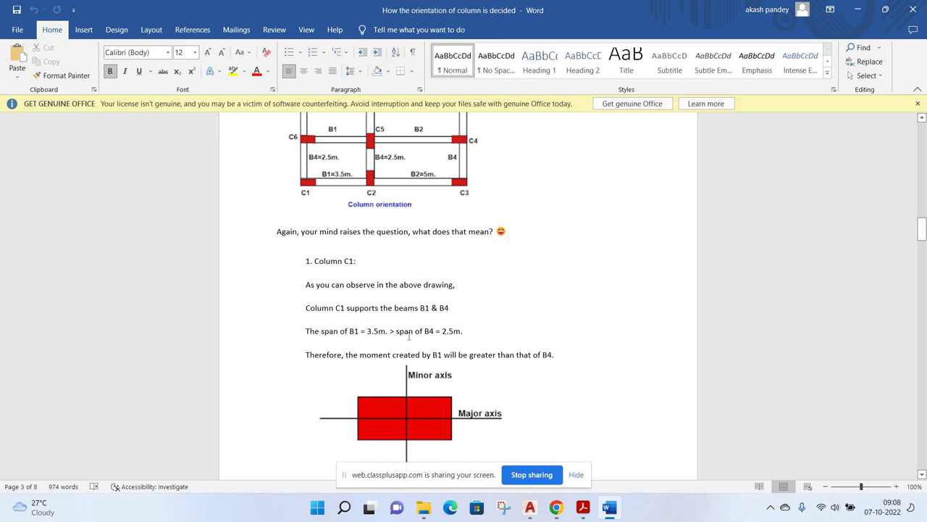
Scroll past the axis diagram to the Column C2 section with beams B1, B2 and B4.
scroll(427, 357, down, 1)
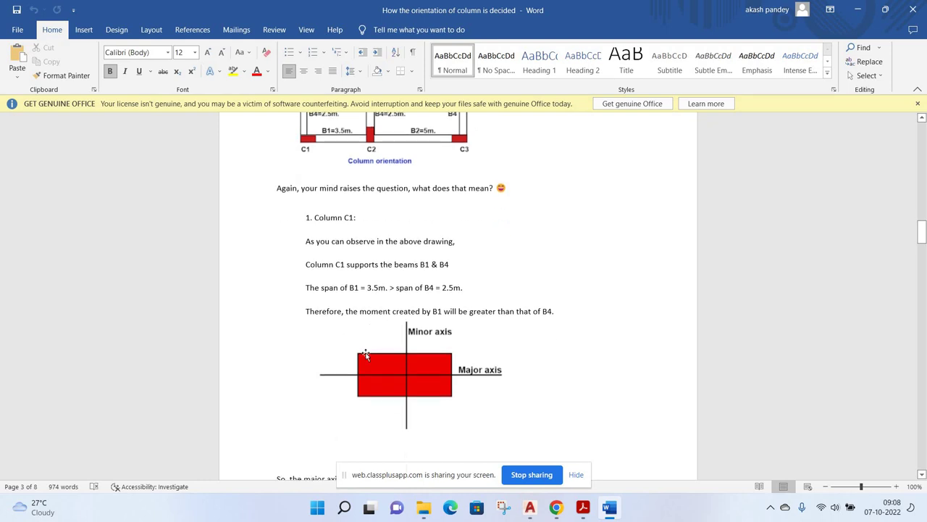
scroll(365, 354, down, 1)
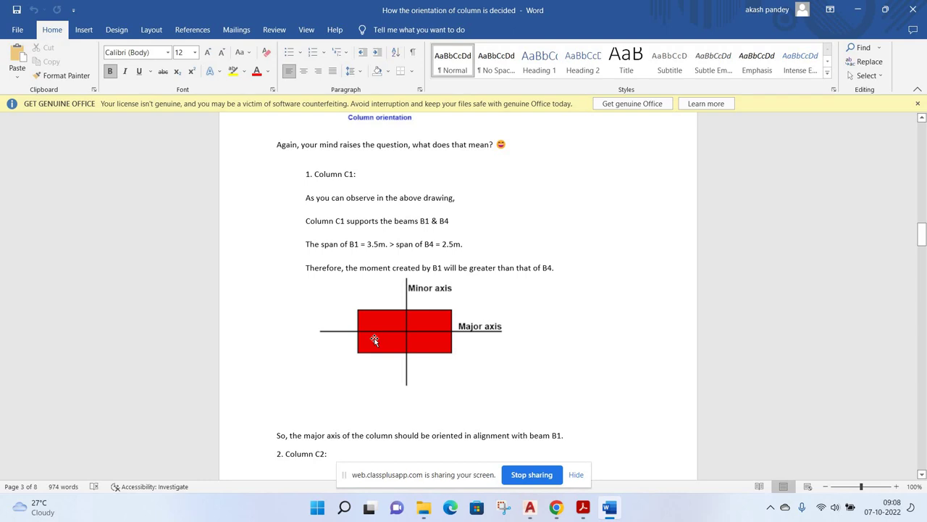
scroll(406, 303, down, 2)
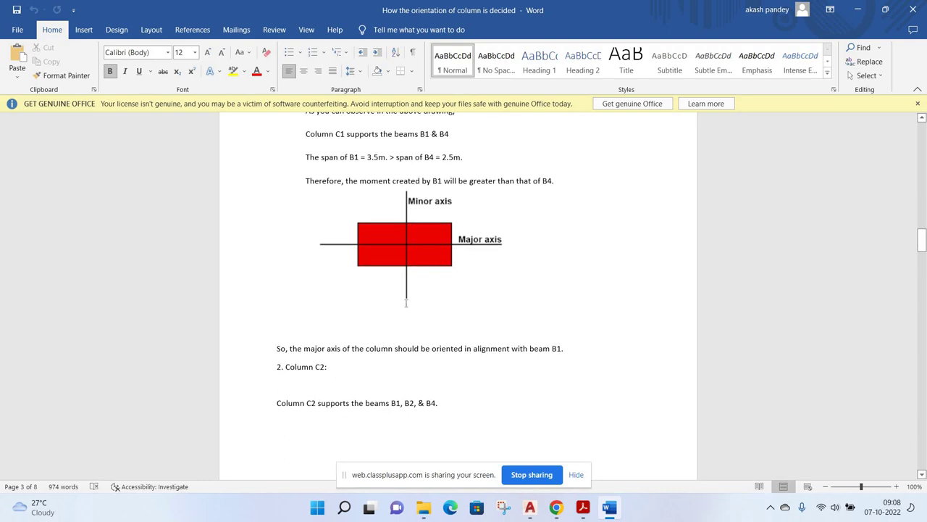
scroll(405, 303, down, 2)
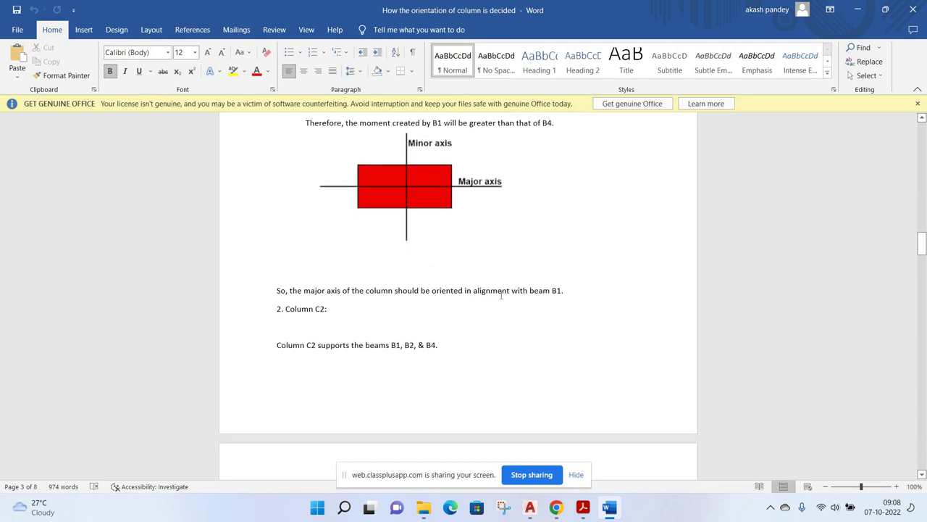
scroll(537, 274, down, 1)
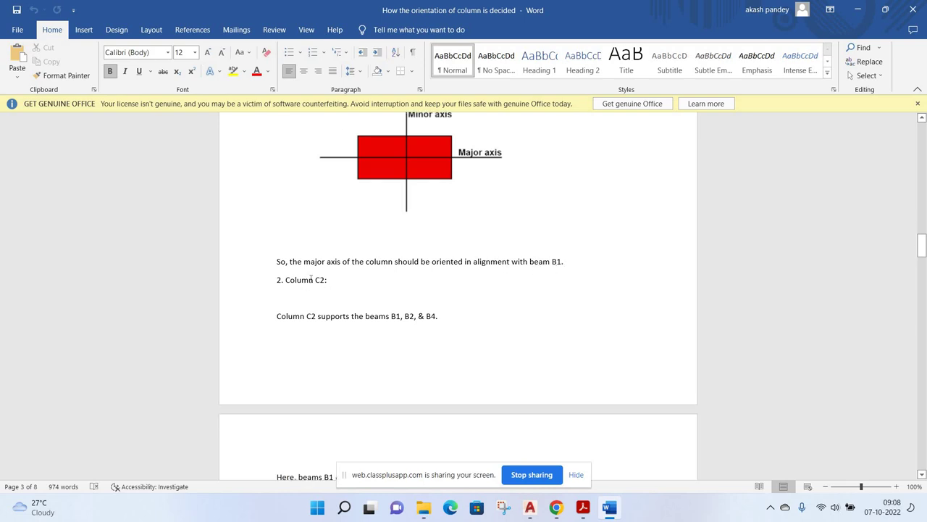
scroll(311, 279, down, 2)
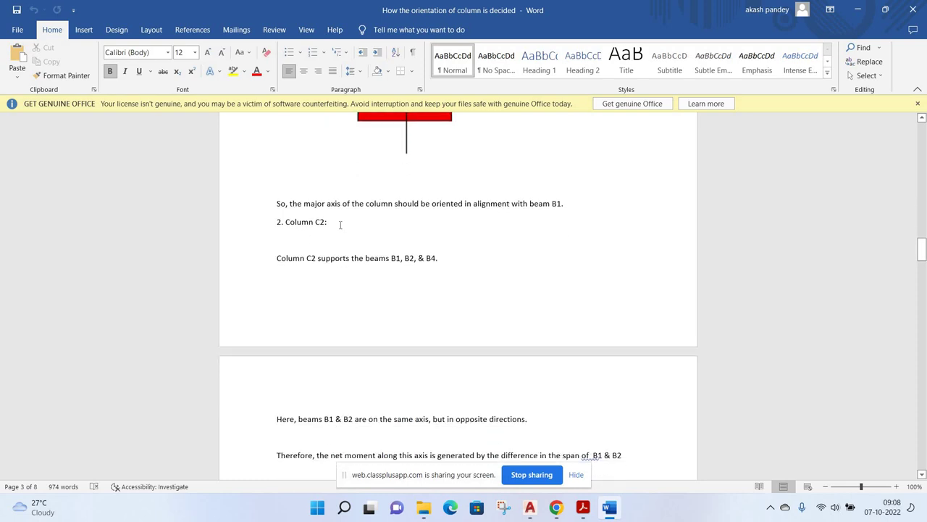
scroll(309, 210, down, 2)
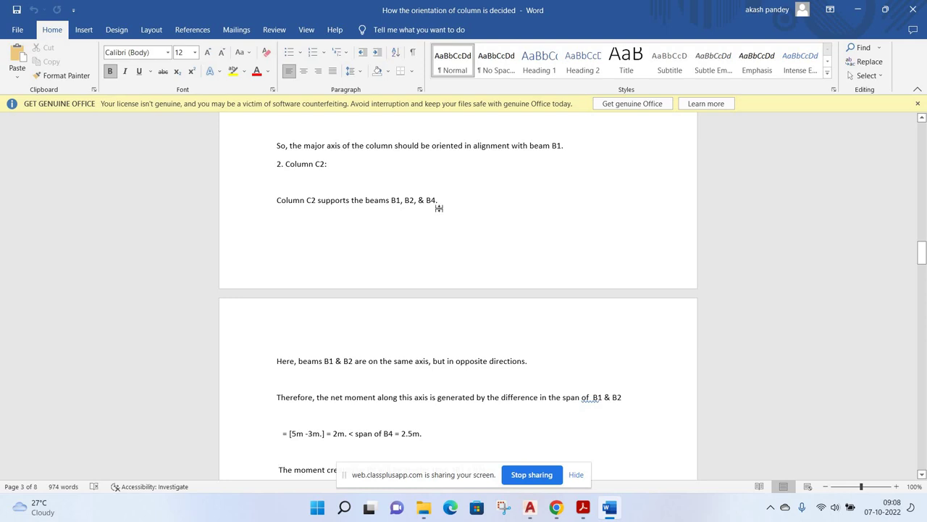
Scroll to the Column C2 conclusion and the '3. Column C3:' heading on page 4.
scroll(328, 281, down, 3)
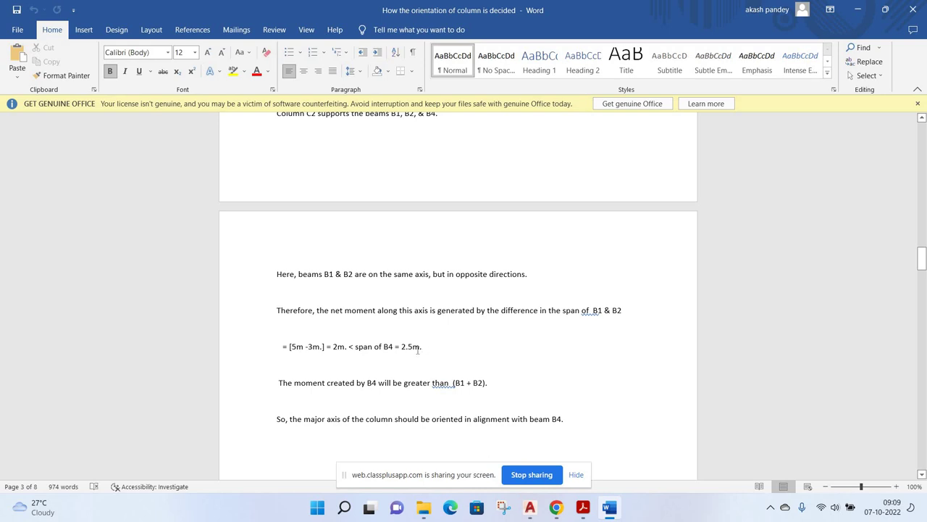
scroll(290, 311, down, 2)
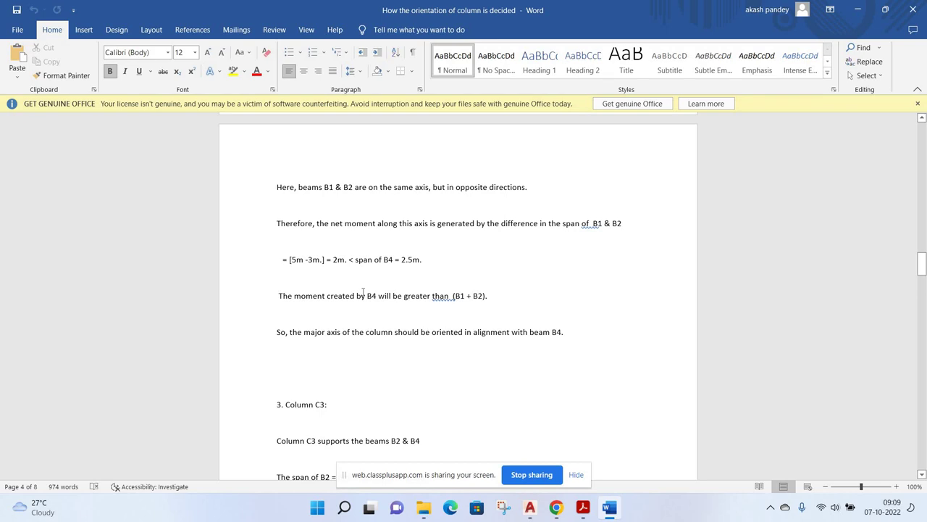
Scroll past the Column C3 reasoning to the '4. Column C4:' lines showing C4 supporting B2, B3 and B4.
scroll(301, 260, down, 3)
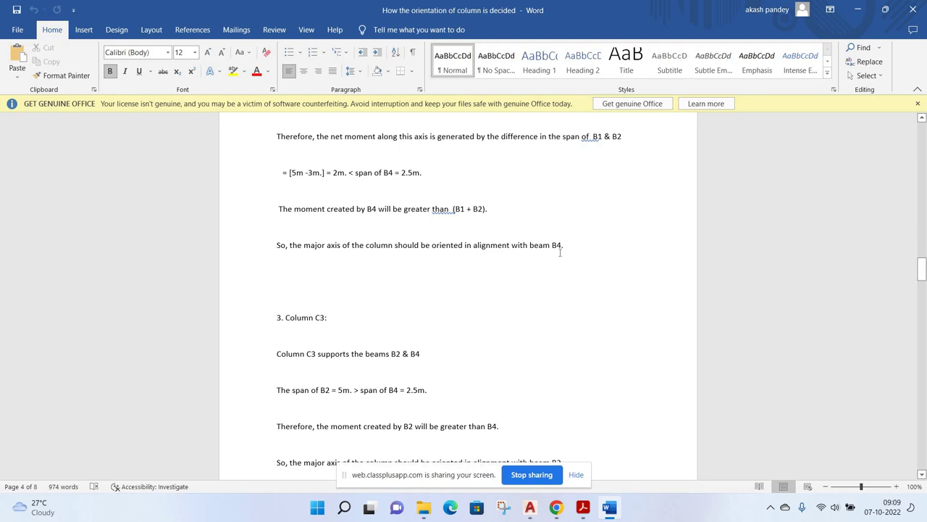
scroll(354, 254, down, 3)
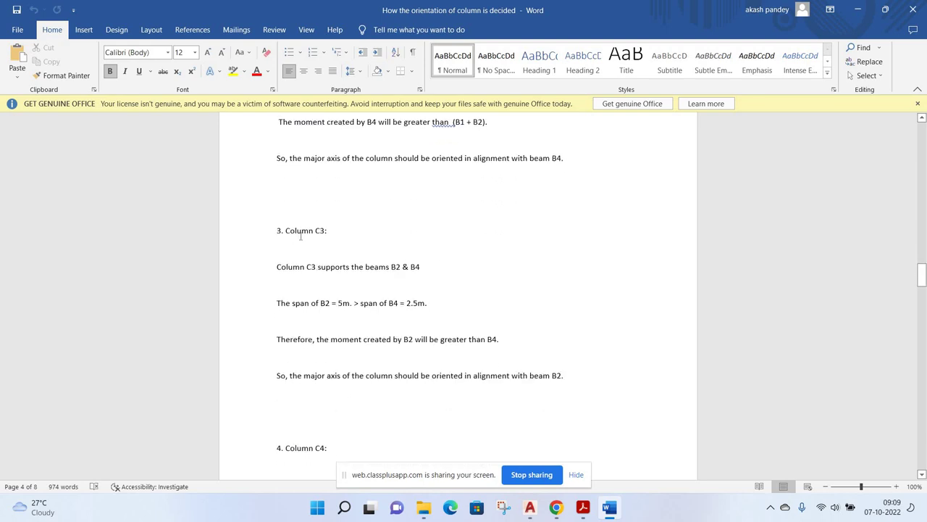
scroll(333, 224, down, 1)
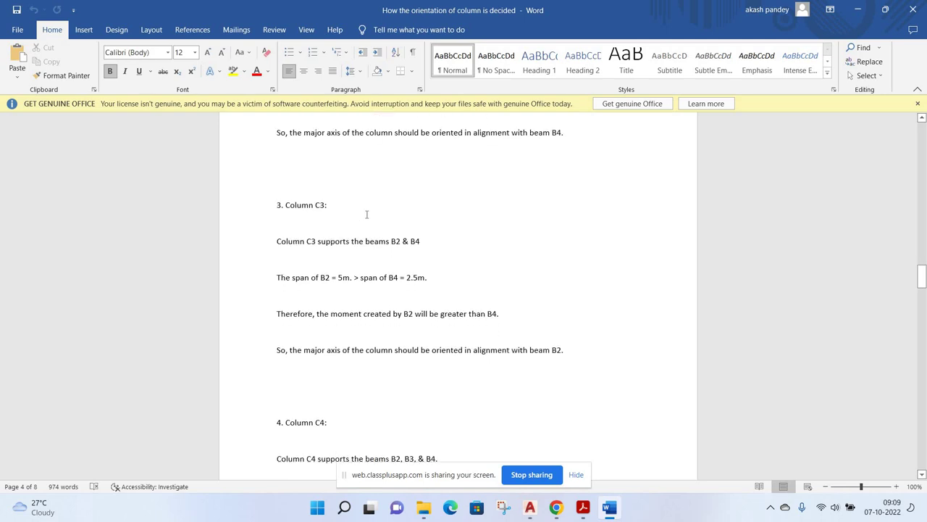
scroll(368, 213, down, 1)
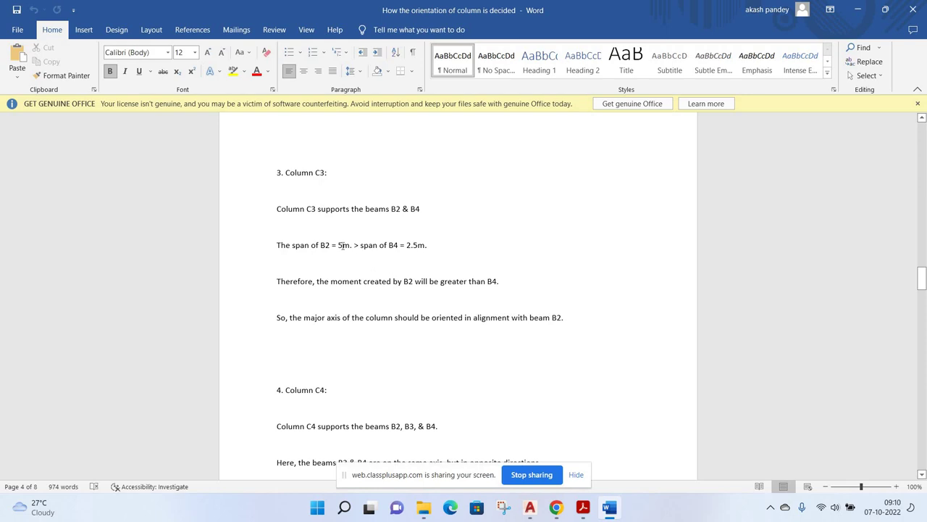
scroll(344, 253, down, 2)
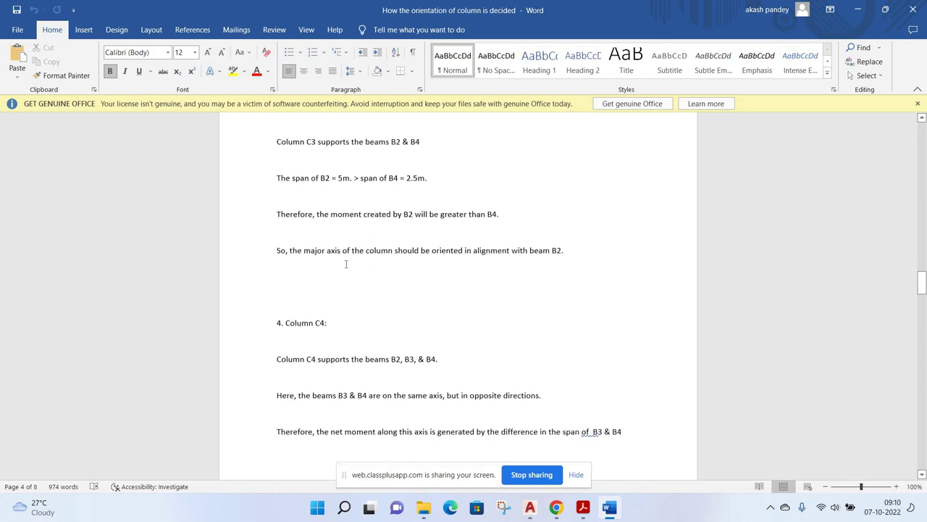
scroll(347, 261, down, 3)
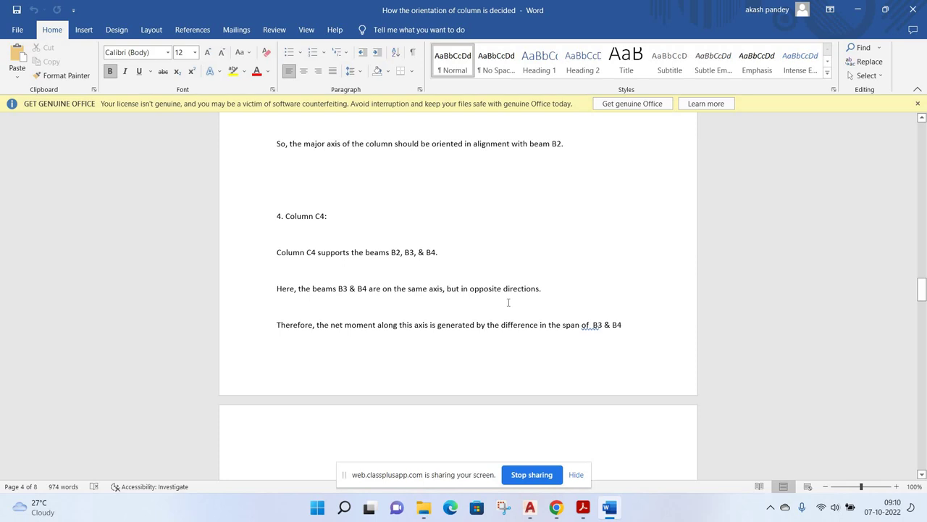
Scroll to C4's conclusion (B3 and B4 net 1.5 m vs B2's 5 m) and the Column C5 heading.
scroll(435, 312, down, 1)
scroll(326, 318, down, 2)
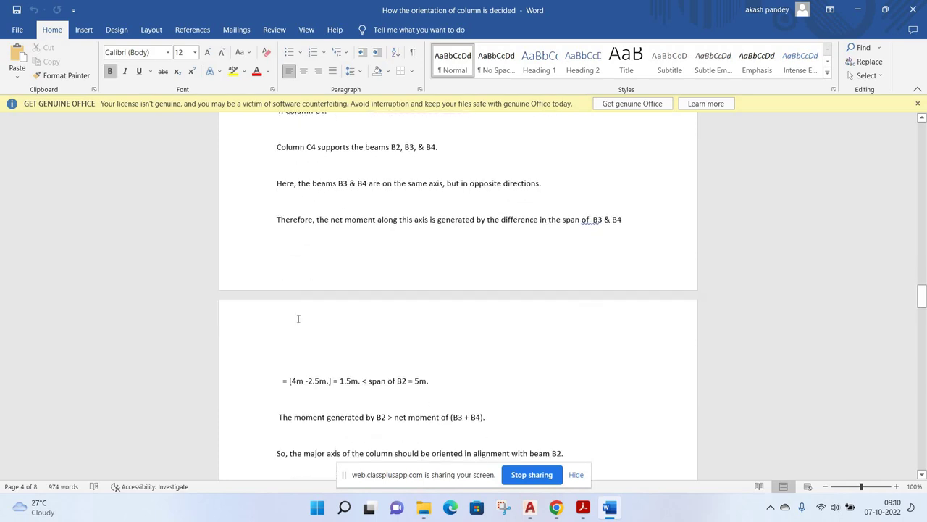
scroll(297, 316, down, 2)
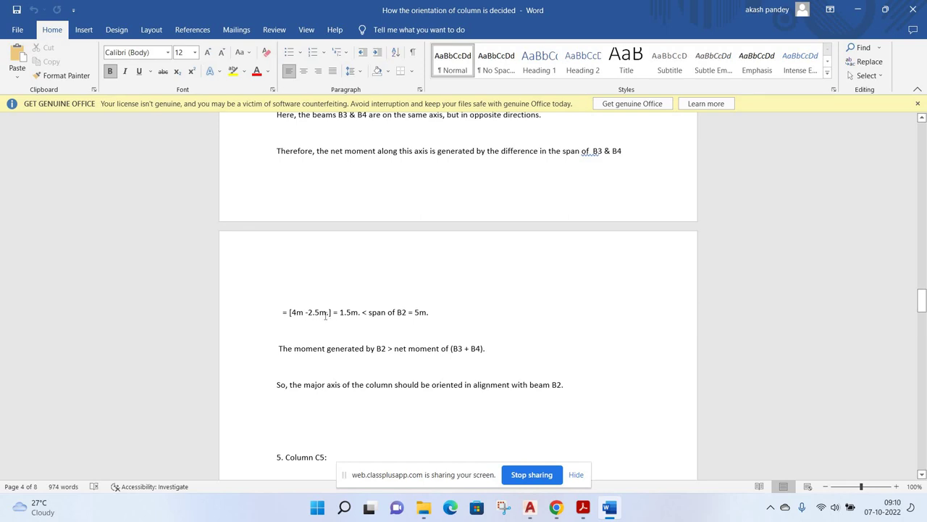
scroll(331, 312, down, 4)
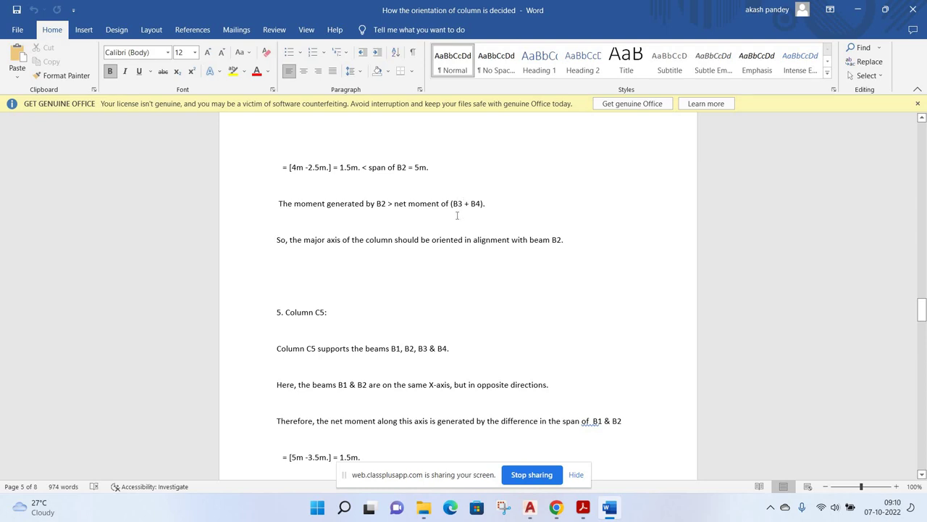
Scroll through Column C5 down to the note on the 60:40 directional ratio keeping the major axis in y.
scroll(457, 215, down, 1)
scroll(434, 211, down, 2)
scroll(406, 202, down, 1)
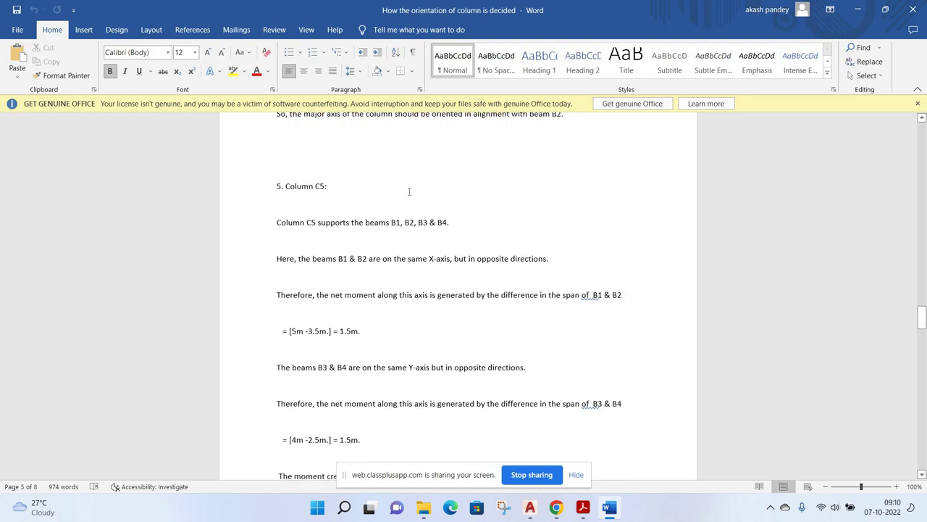
scroll(380, 195, down, 1)
scroll(370, 210, up, 1)
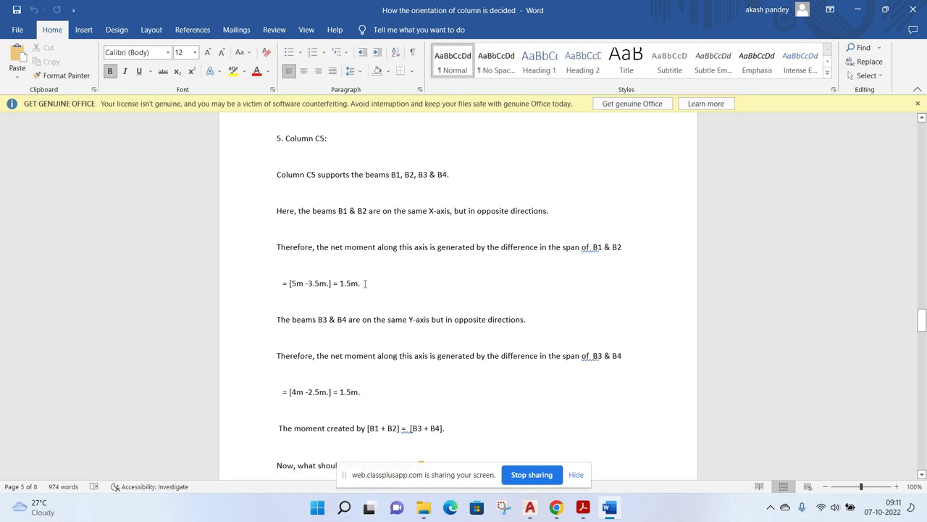
scroll(301, 242, down, 2)
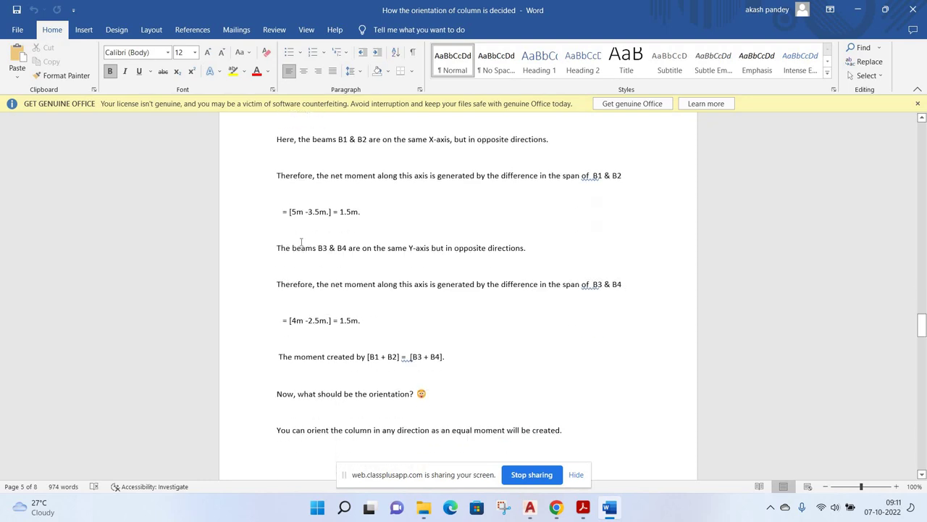
scroll(301, 242, down, 1)
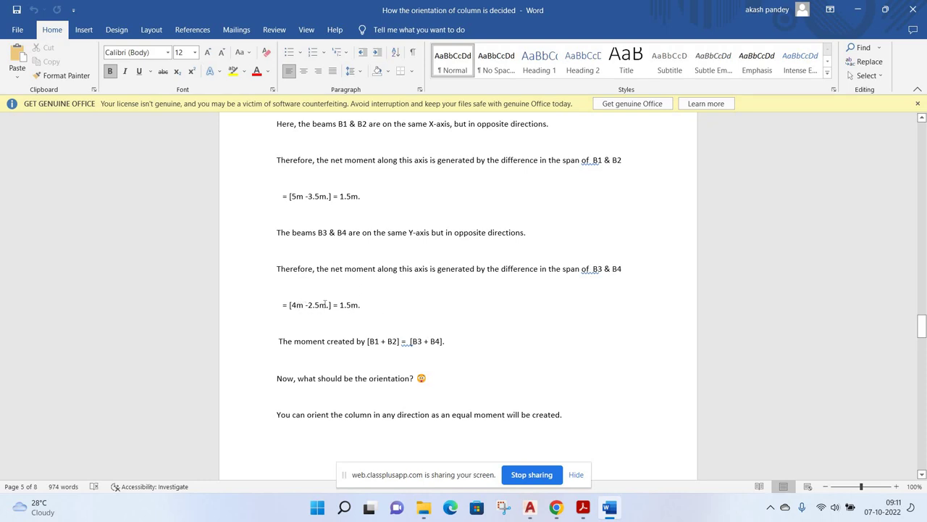
scroll(333, 300, down, 1)
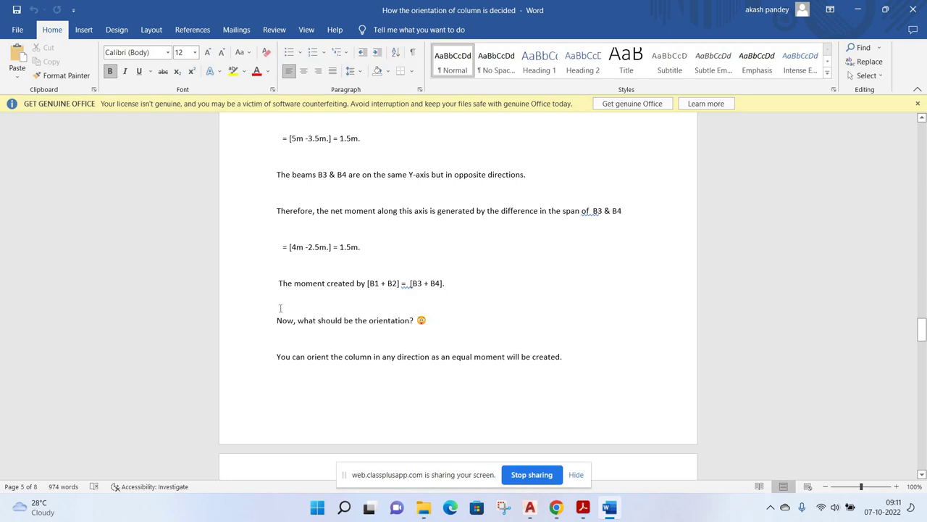
scroll(282, 307, down, 1)
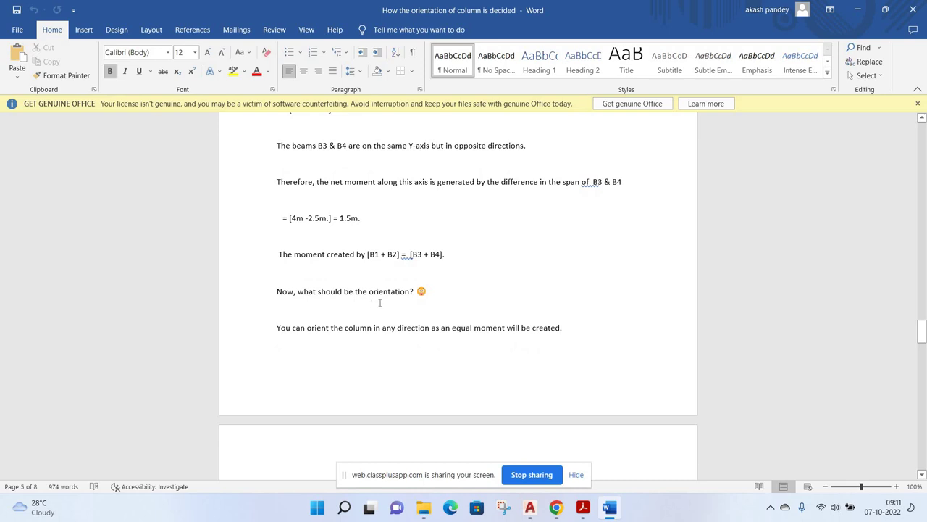
scroll(380, 303, down, 2)
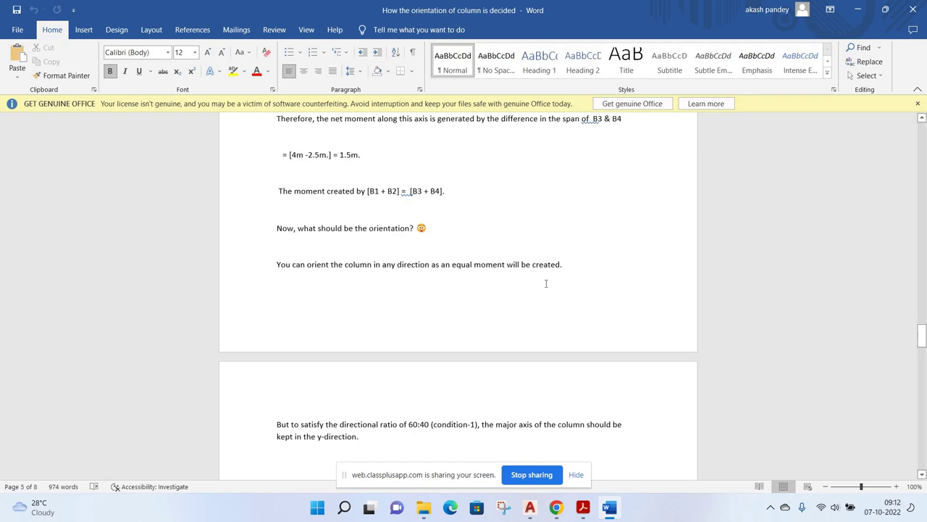
Scroll through Column C6 (B3 and B4 net 1.5 m under B1's 3.5 m) to the '7. Column C7' heading.
scroll(545, 283, down, 5)
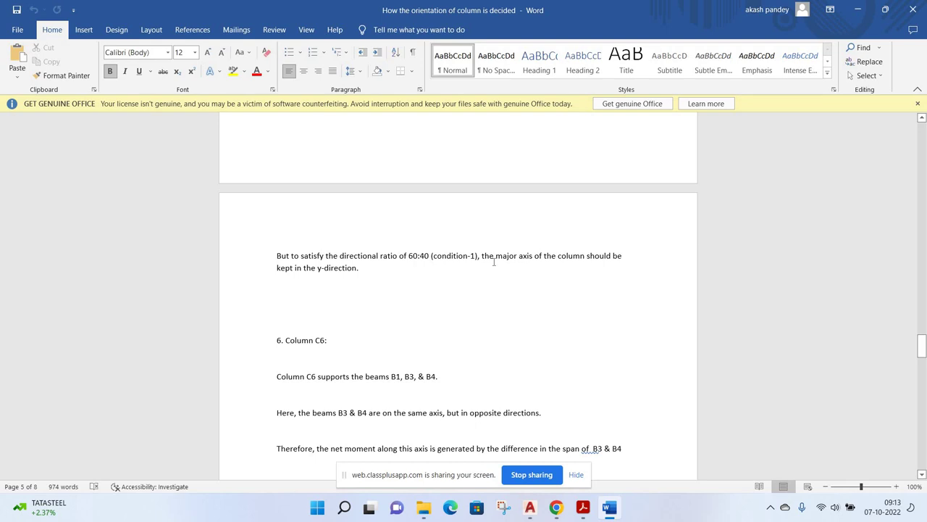
scroll(493, 262, down, 2)
scroll(493, 262, down, 1)
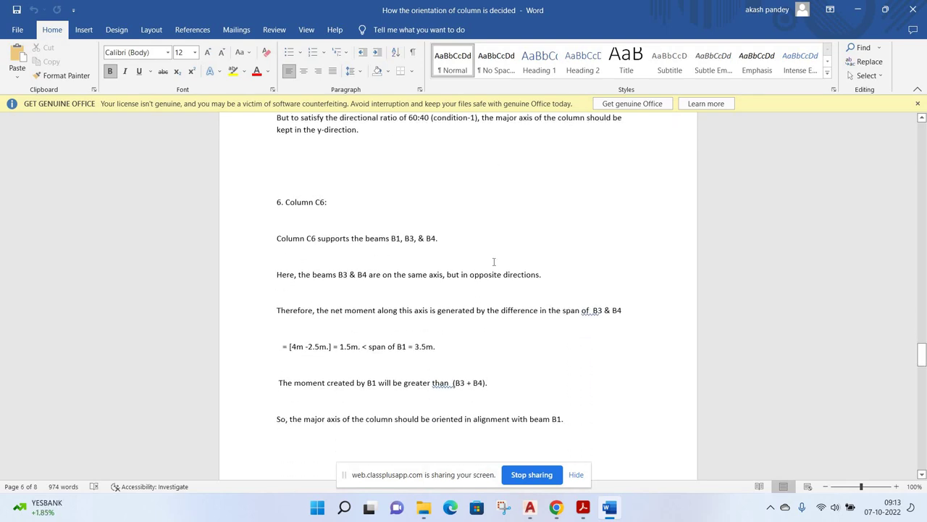
scroll(493, 263, down, 1)
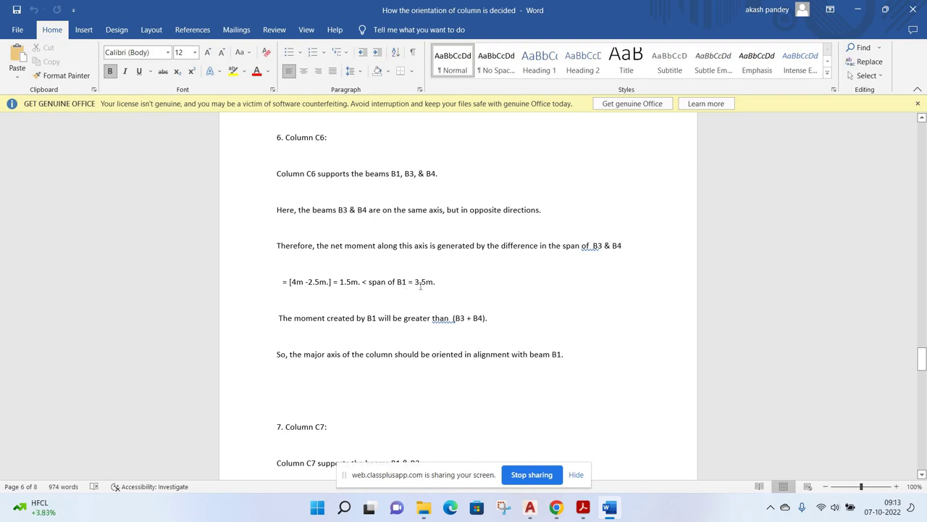
scroll(384, 269, down, 2)
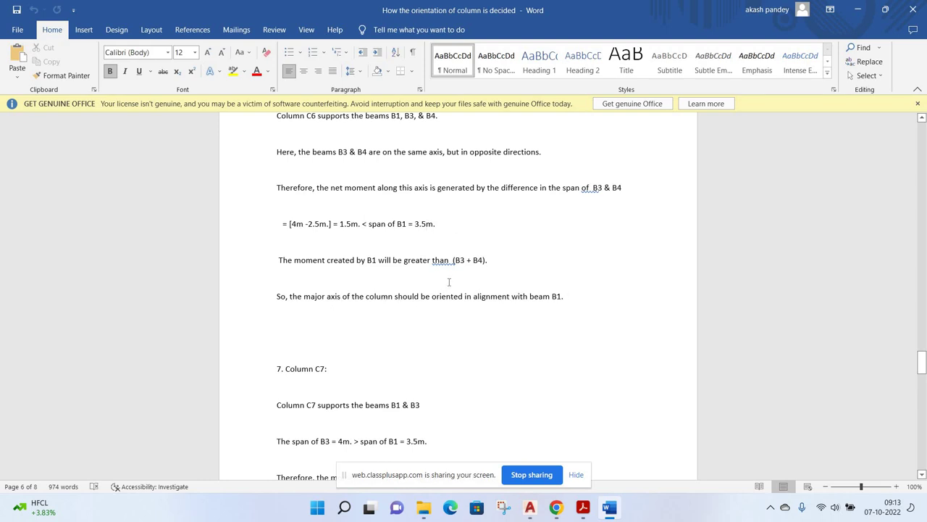
Scroll through Column C7 and past the page break to '8. Column C8', where B3's 4 m span dominates.
scroll(294, 227, down, 4)
scroll(297, 221, down, 2)
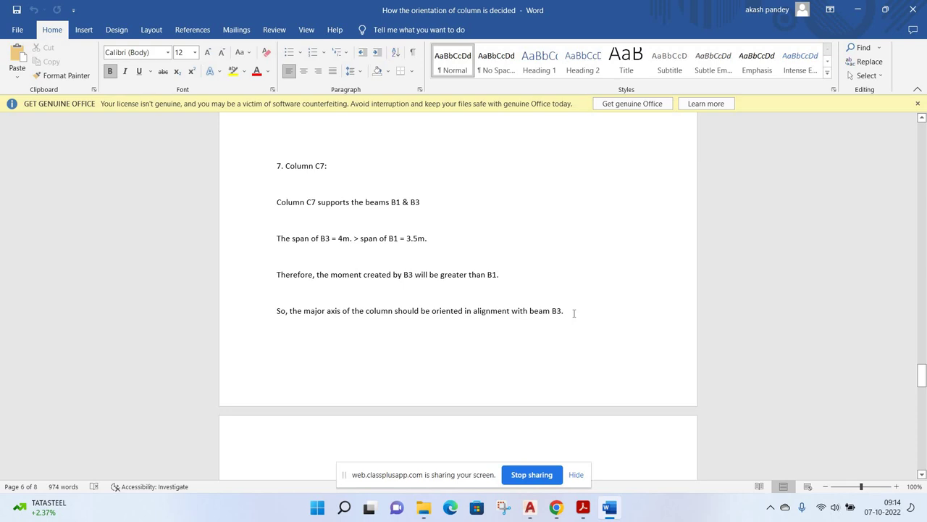
scroll(573, 313, down, 1)
scroll(574, 313, down, 3)
scroll(574, 313, down, 2)
Scroll through Columns C8 and C9 to the line 'I think you understood the concept.'.
scroll(574, 313, down, 1)
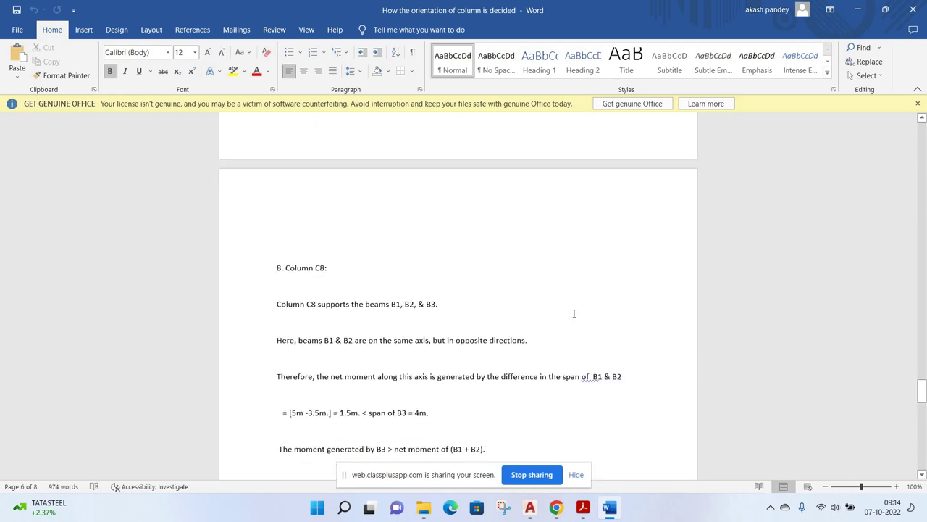
scroll(573, 313, down, 2)
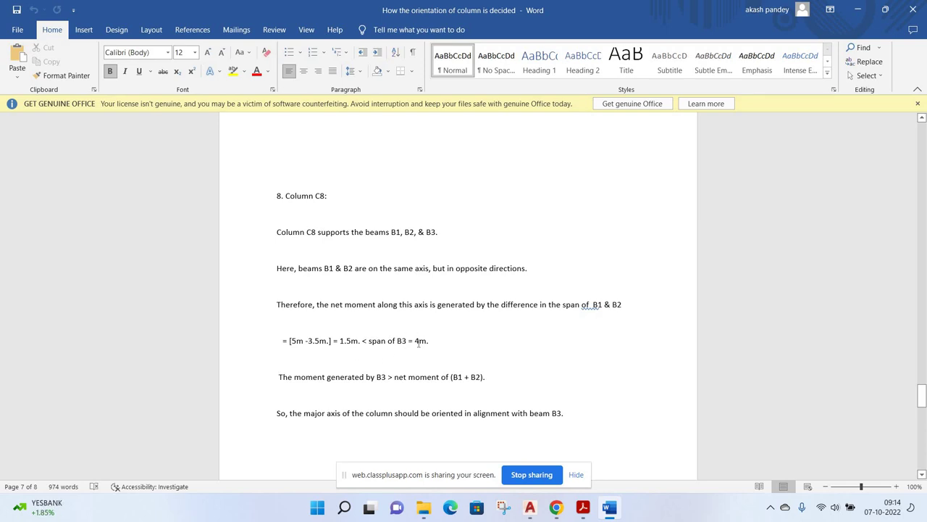
scroll(333, 376, down, 2)
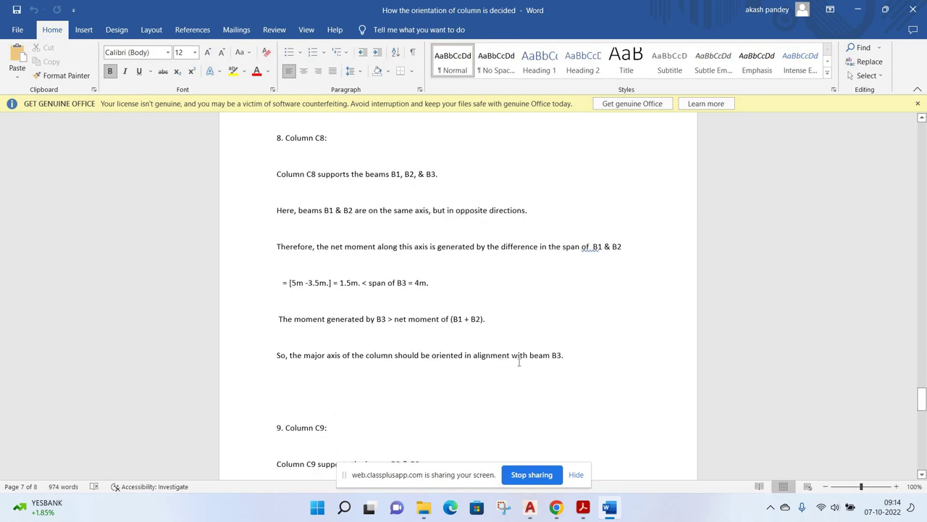
scroll(519, 362, down, 4)
scroll(520, 358, down, 3)
scroll(520, 359, down, 2)
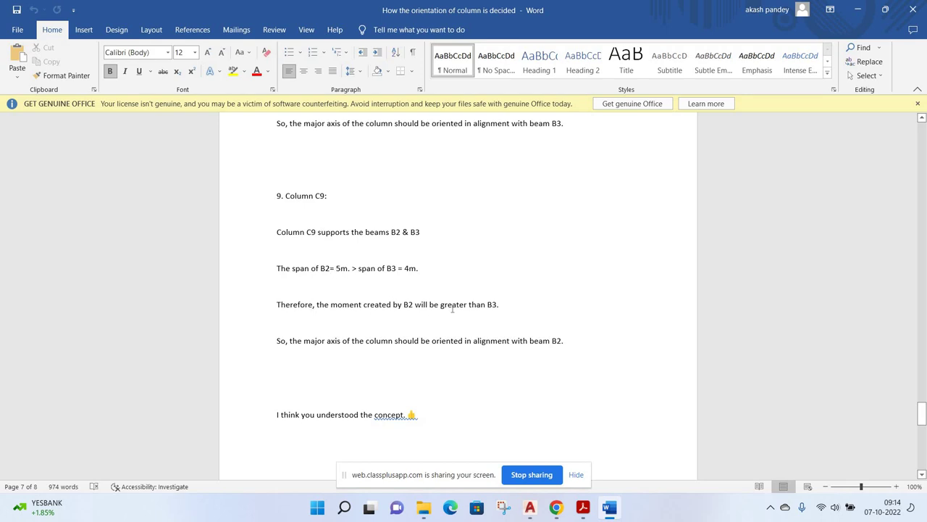
Scroll down to the closing Note about multi-storeyed buildings.
scroll(316, 336, down, 1)
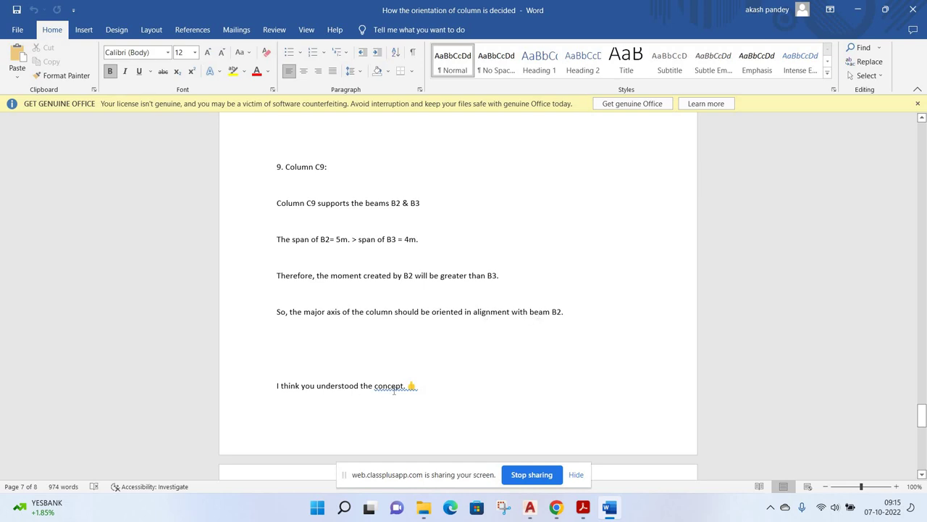
scroll(394, 389, down, 3)
scroll(273, 339, down, 1)
scroll(364, 346, down, 2)
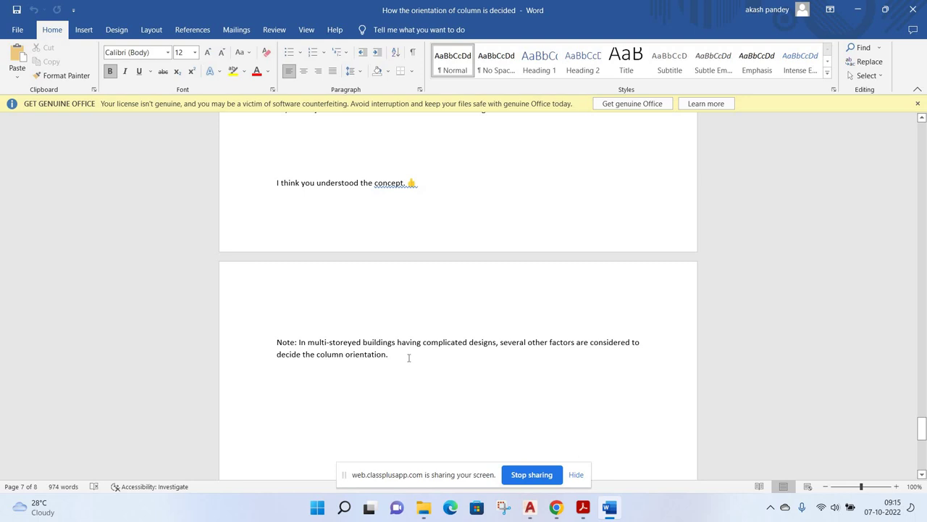
Scroll back up toward the Column C6 section.
scroll(409, 357, up, 1)
scroll(409, 358, up, 1)
scroll(409, 358, up, 1)
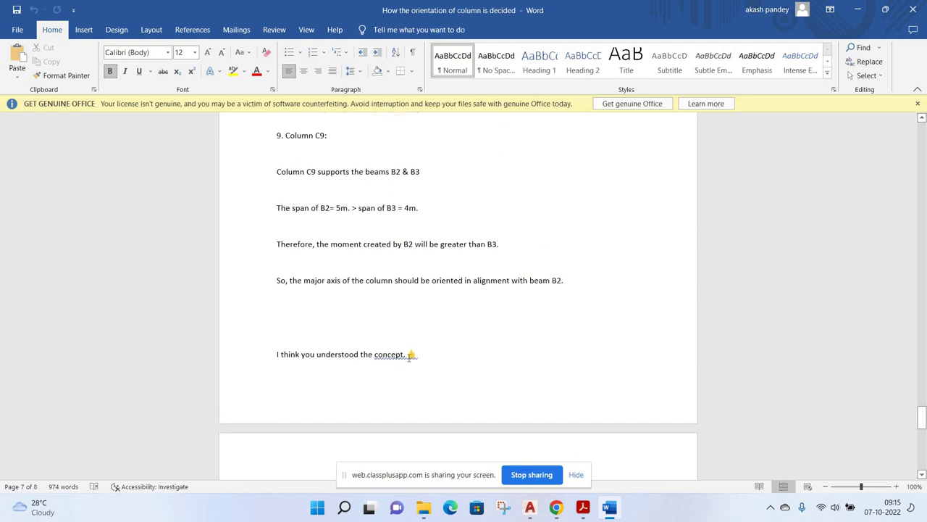
scroll(408, 358, up, 1)
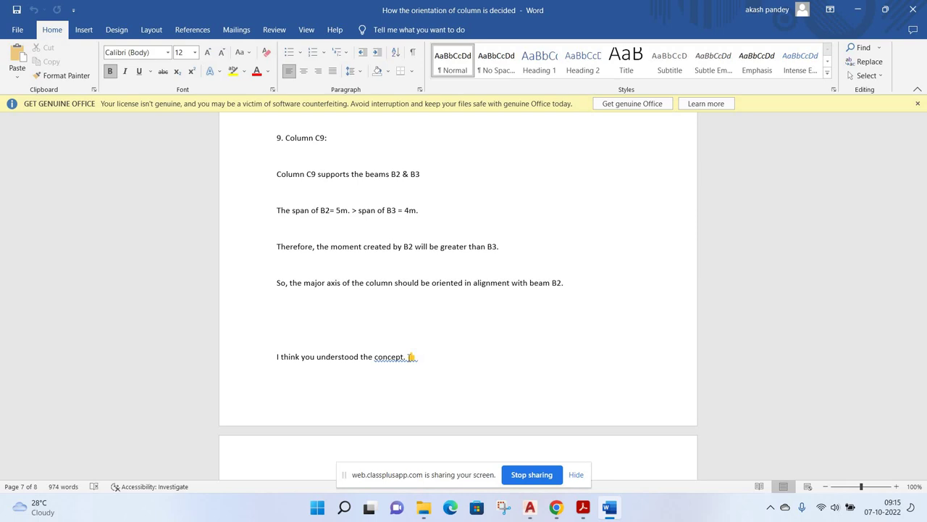
scroll(925, 328, up, 3)
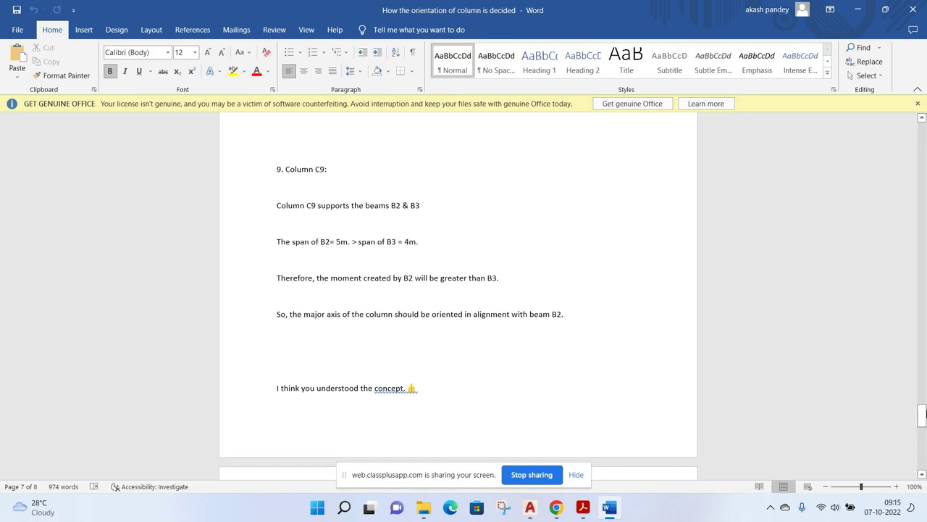
Return to the page 2 column orientation diagram and let the raised-hand student speak in the live class.
drag(921, 410, 922, 226)
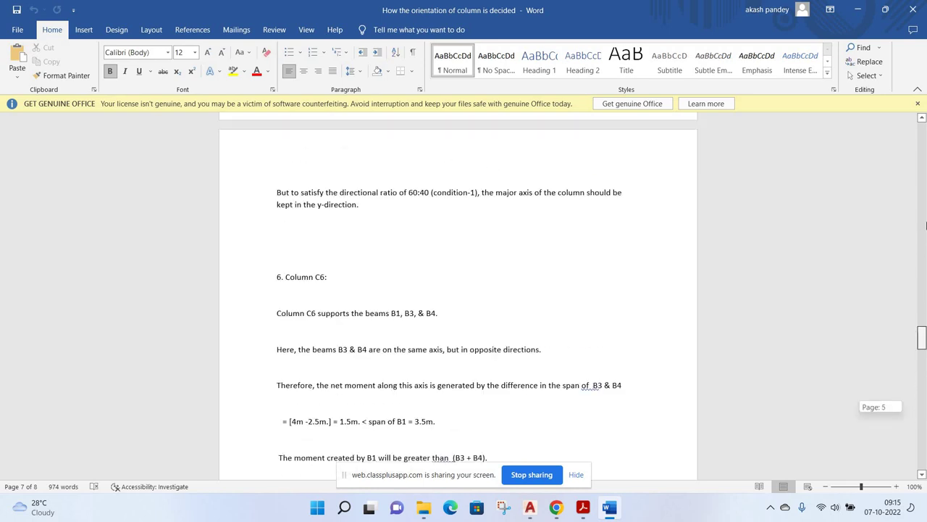
scroll(366, 256, up, 3)
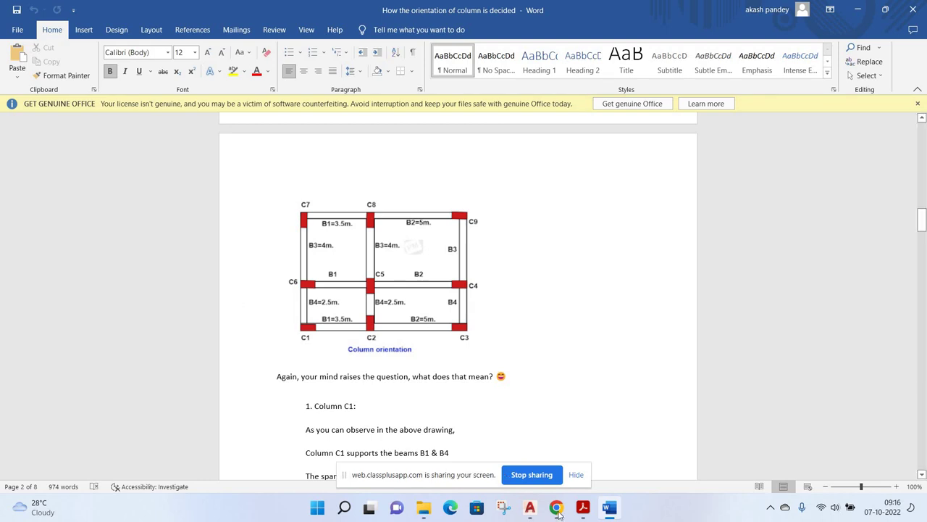
mouse_move(557, 507)
click(572, 406)
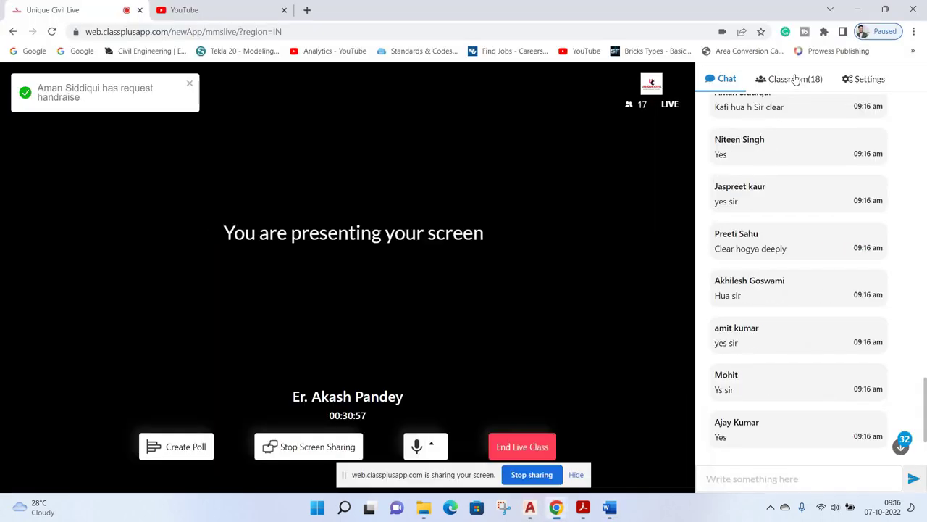
click(795, 80)
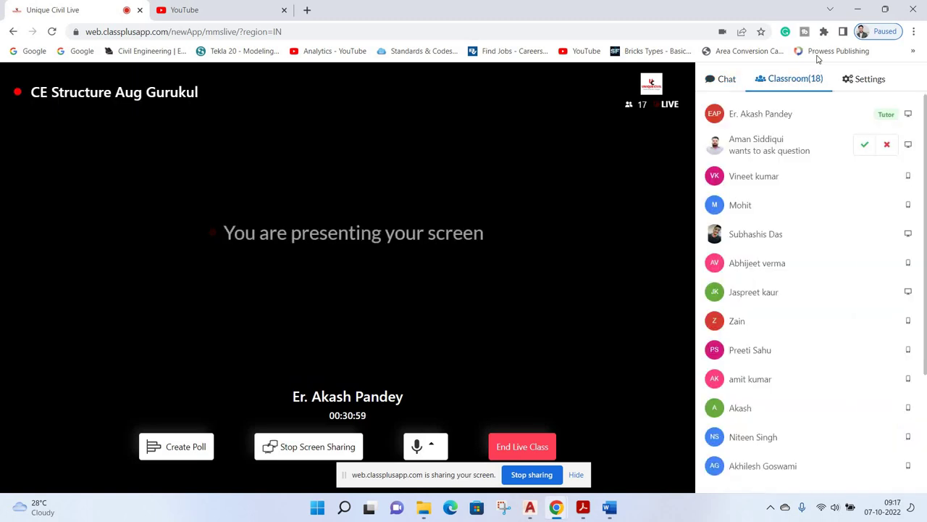
click(864, 144)
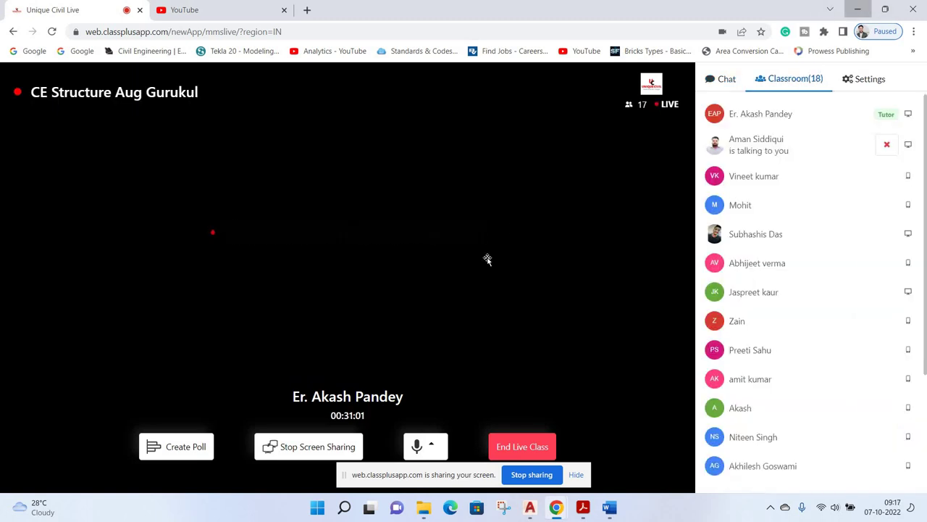
key(alt+Tab)
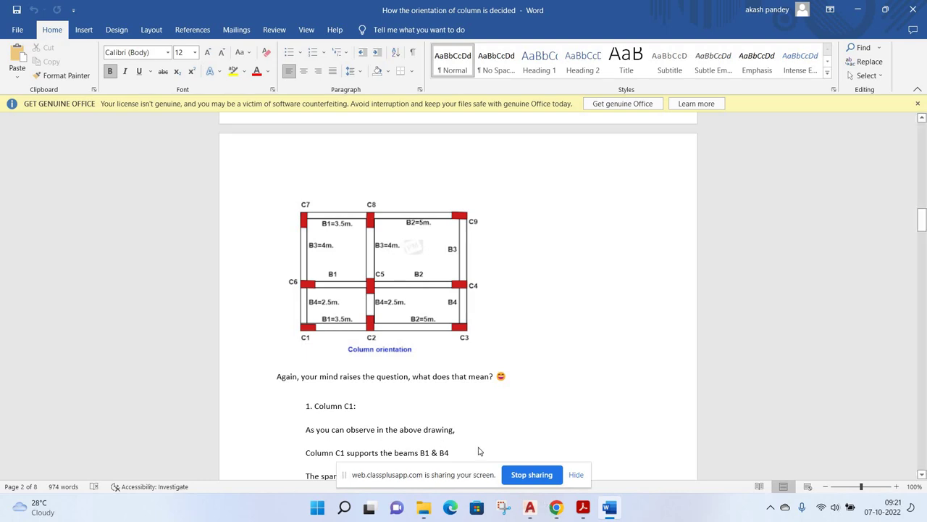
Let the student with a raised hand speak, then return to the column-orientation document in Word.
key(alt+Tab)
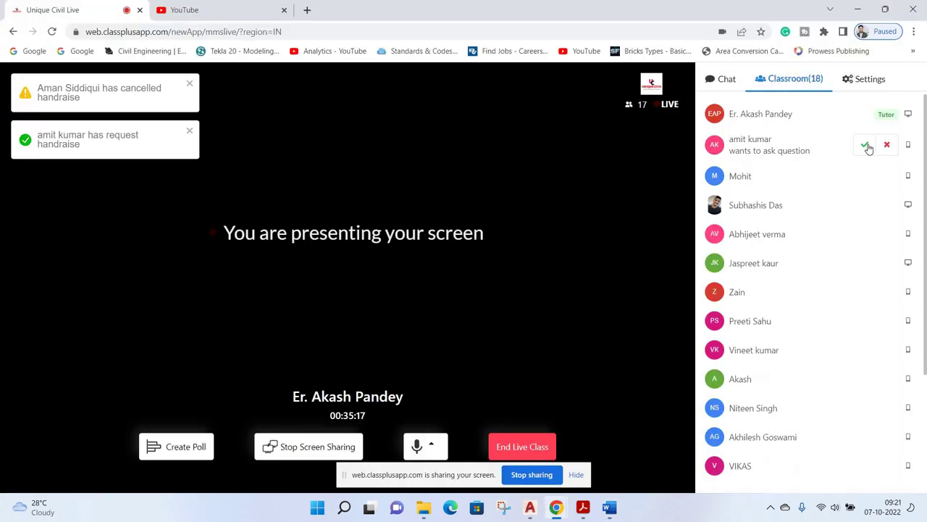
click(864, 144)
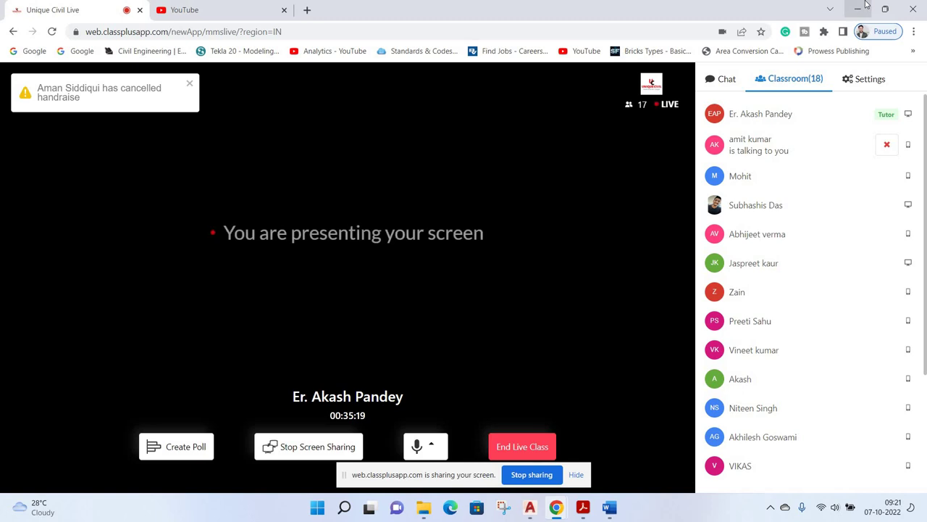
key(alt+Tab)
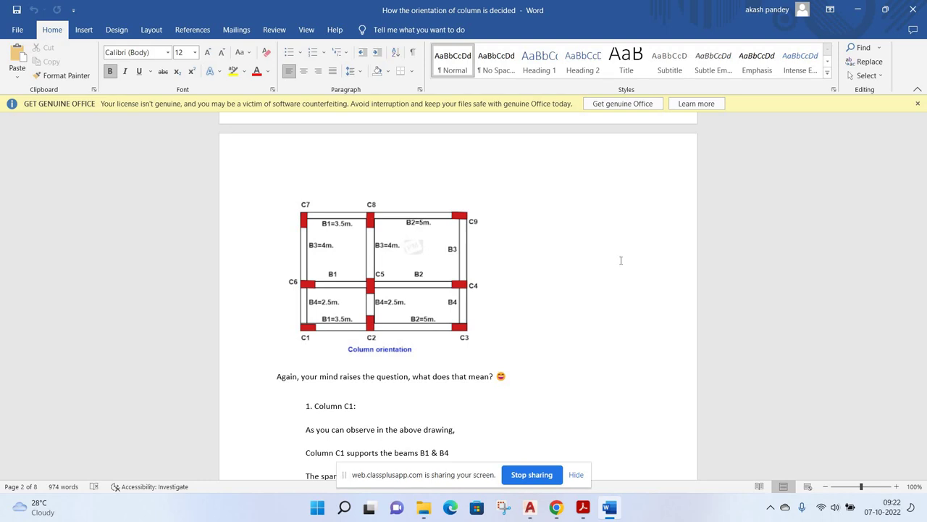
mouse_move(555, 507)
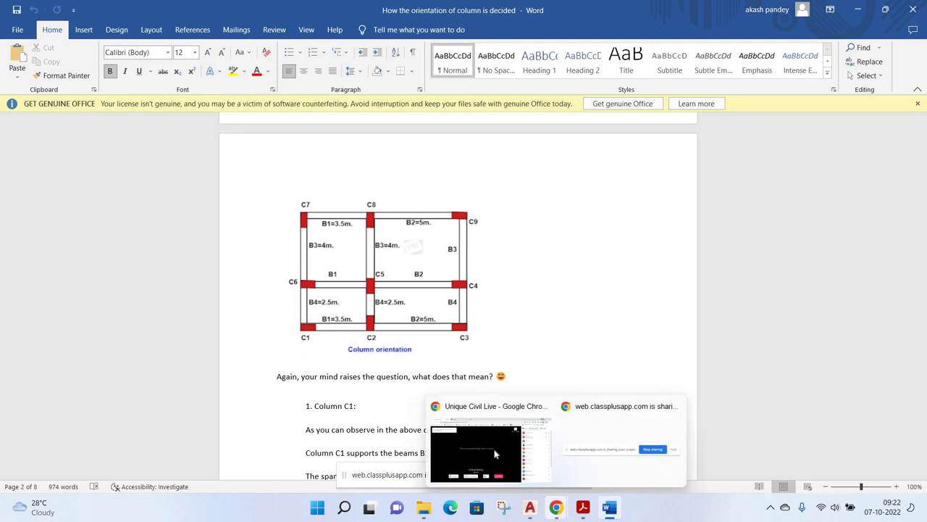
End the talking student's speaking turn and go back to the Word document.
click(671, 424)
click(886, 145)
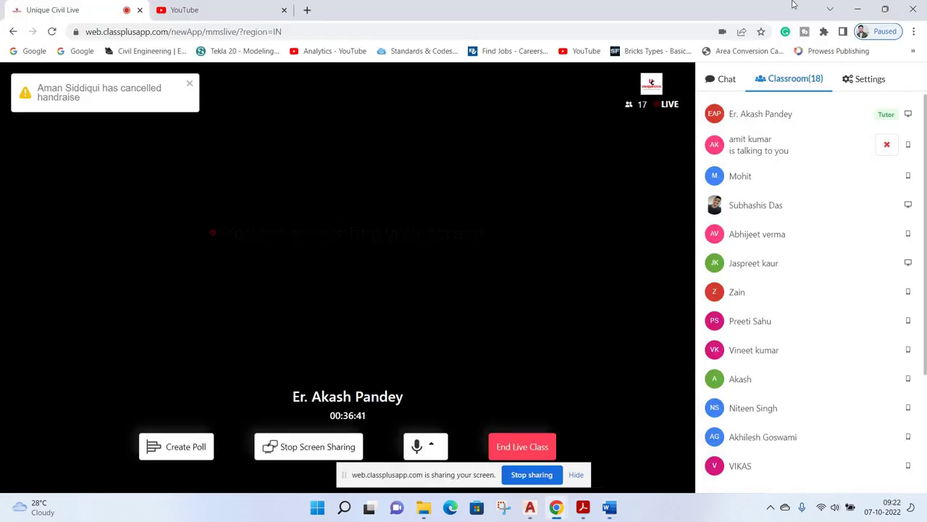
key(alt+Tab)
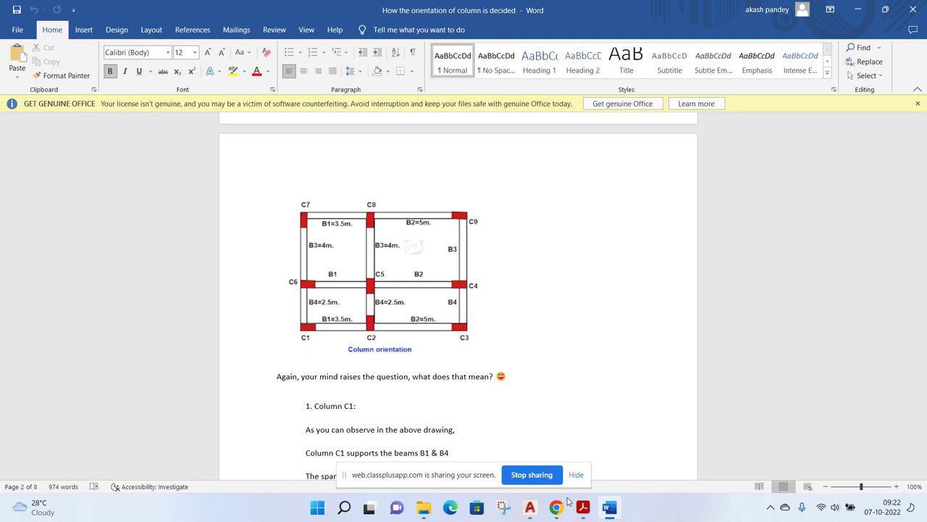
Accept the next student's hand-raise request, then return to the column-orientation document.
mouse_move(556, 507)
click(478, 434)
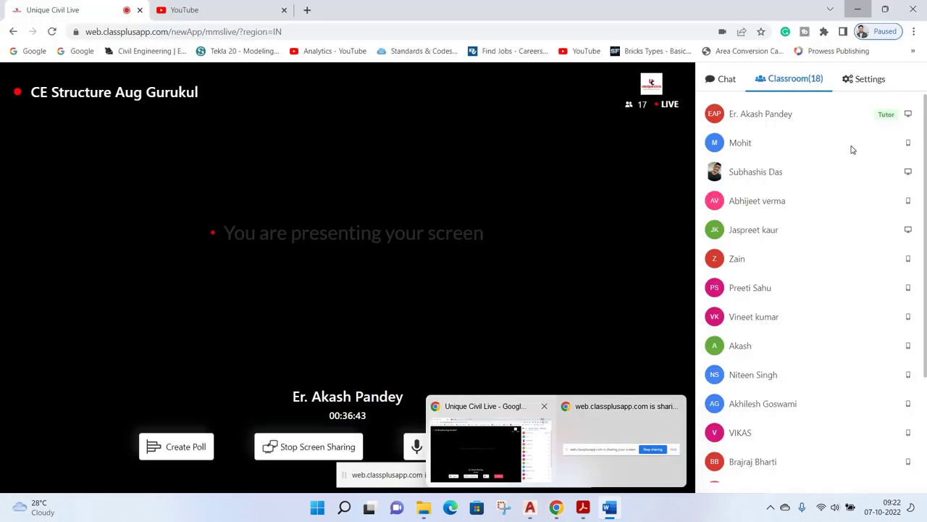
click(862, 148)
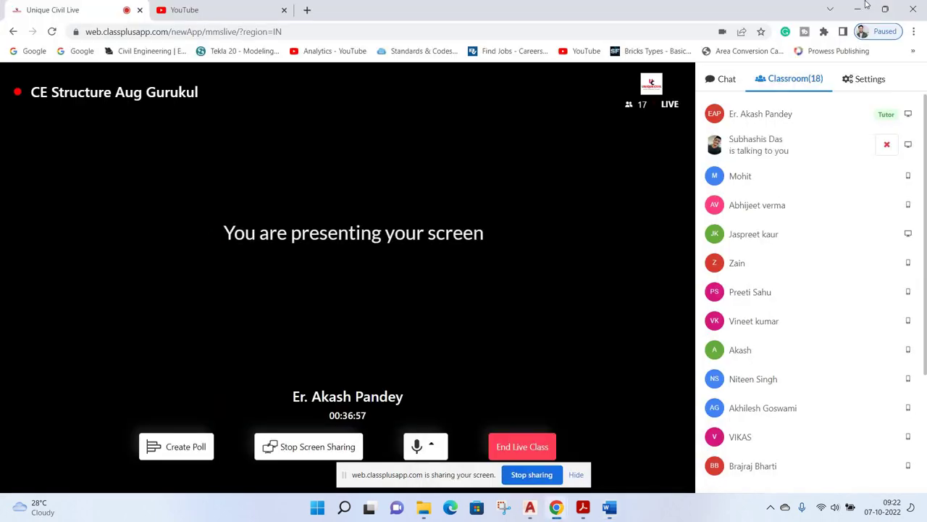
key(alt+Tab)
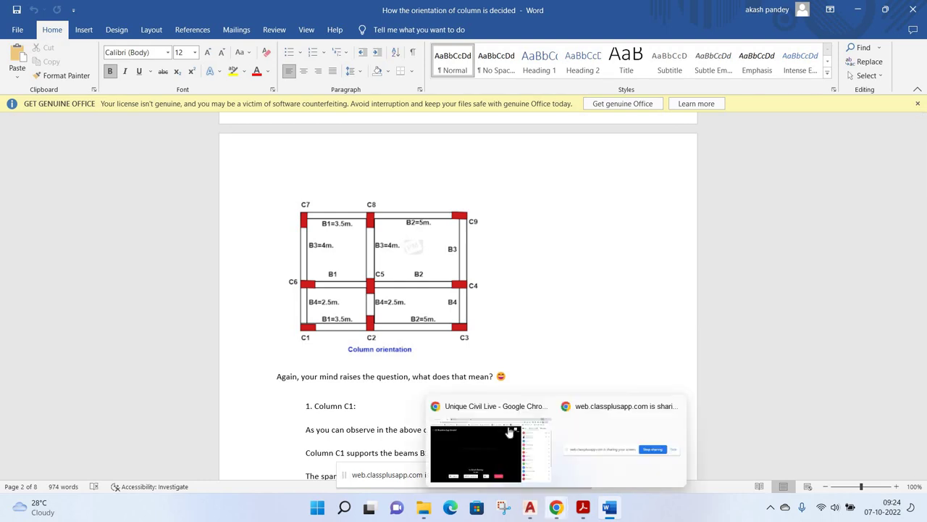
Bring the Classplus live class window up from the Chrome taskbar preview.
click(556, 507)
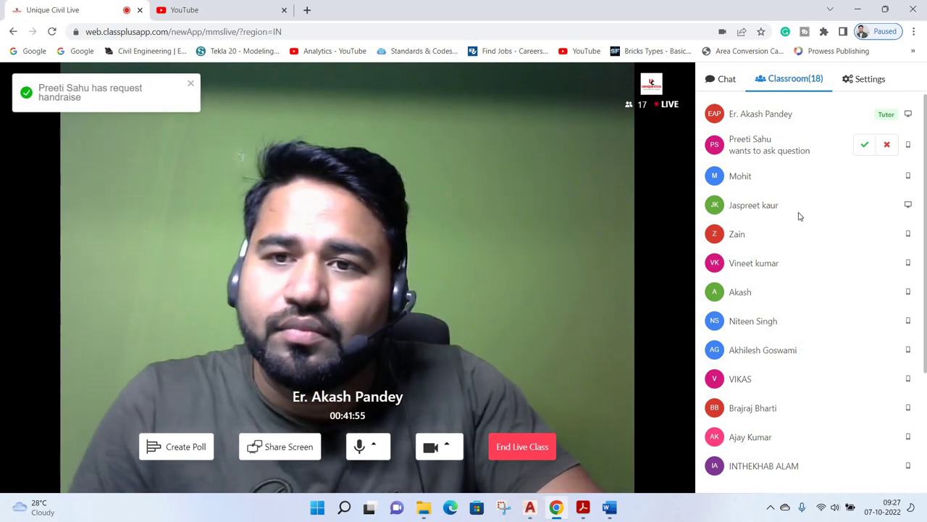
scroll(800, 216, down, 3)
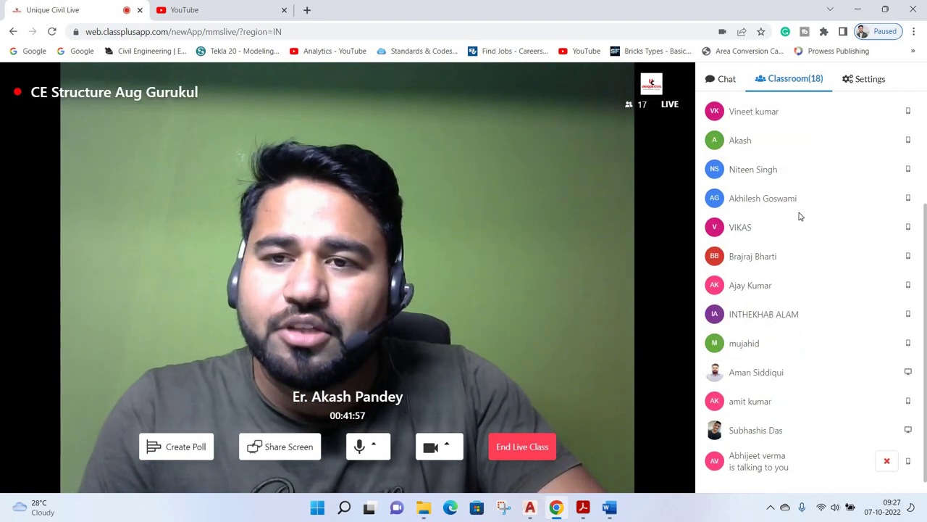
scroll(800, 216, down, 1)
scroll(795, 219, up, 5)
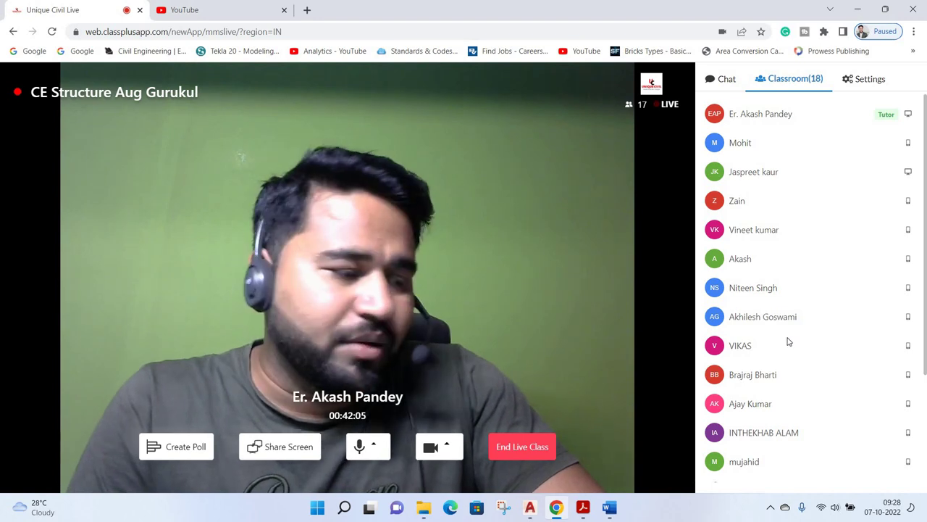
scroll(789, 341, down, 2)
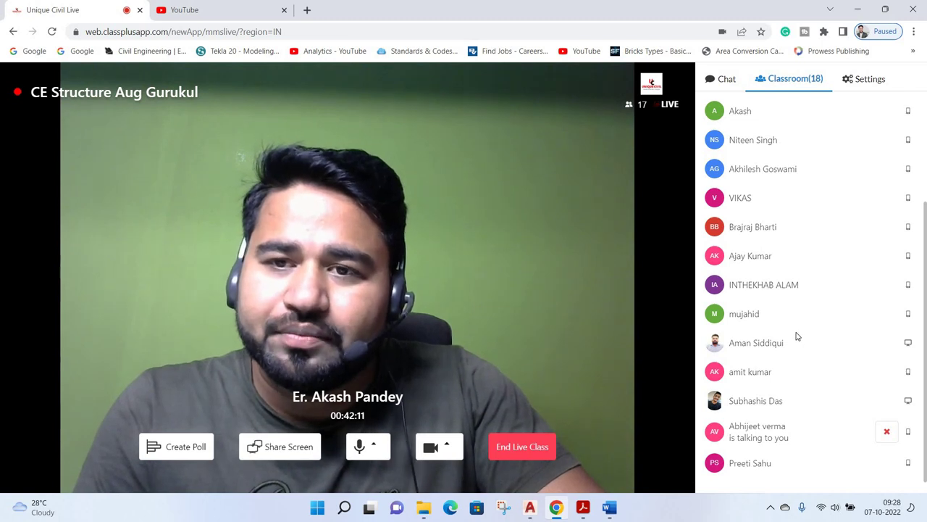
scroll(797, 336, up, 2)
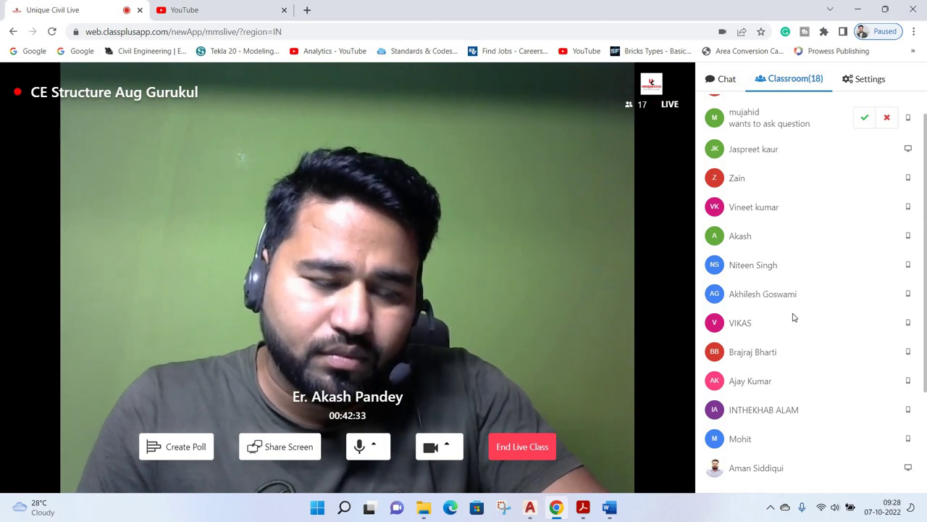
scroll(793, 317, down, 3)
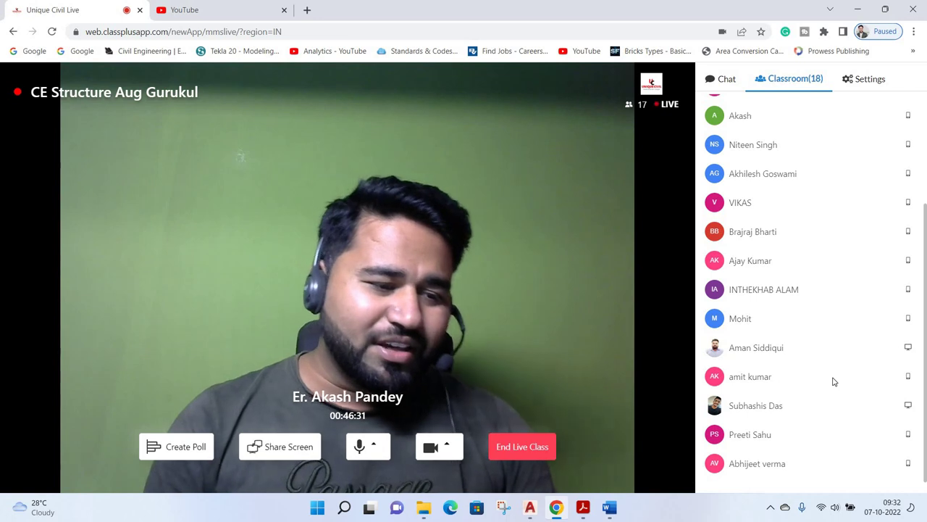
scroll(764, 172, up, 3)
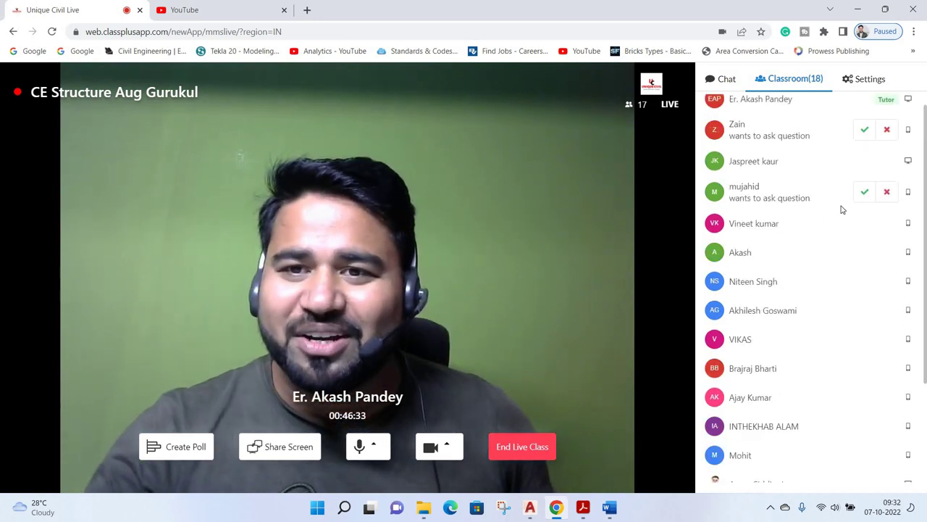
click(864, 207)
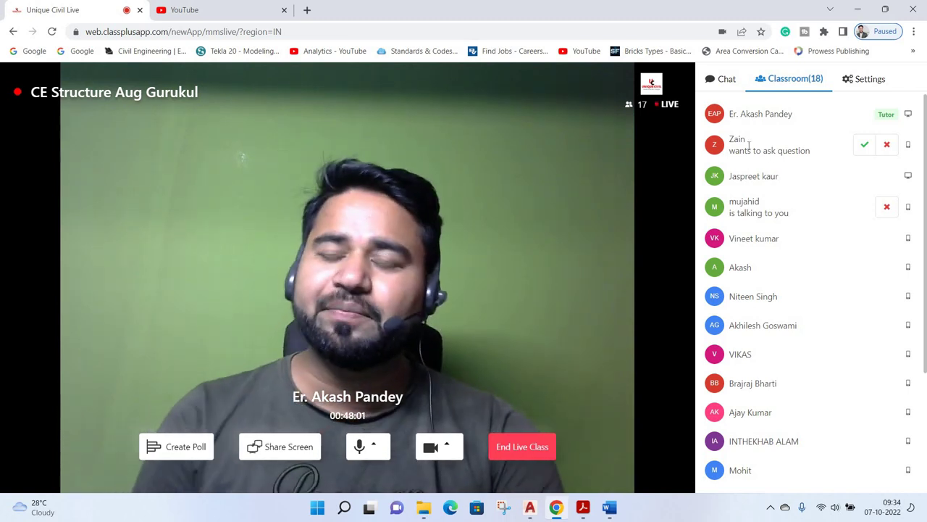
Accept the student's 'wants to ask question' request so they can speak.
click(866, 148)
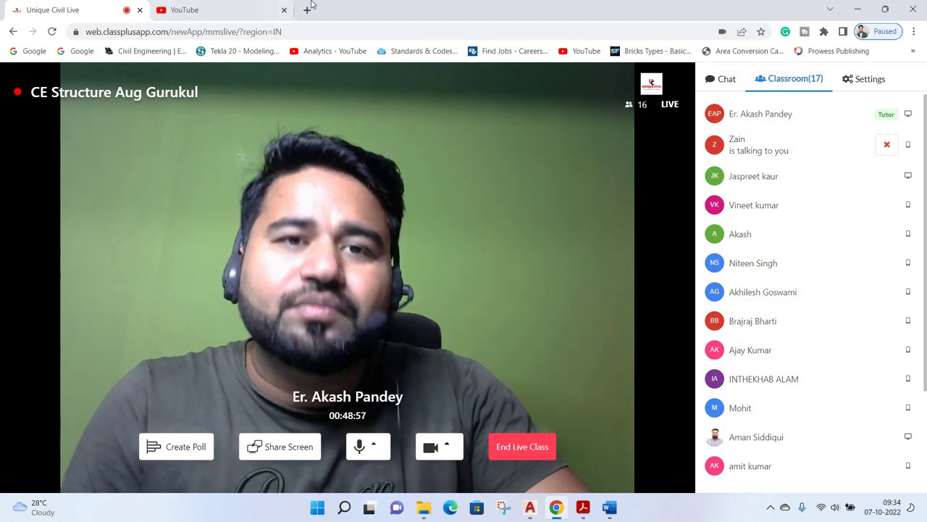
Open a new tab for Gmail, then share the Entire Screen with the live class.
key(ctrl+t)
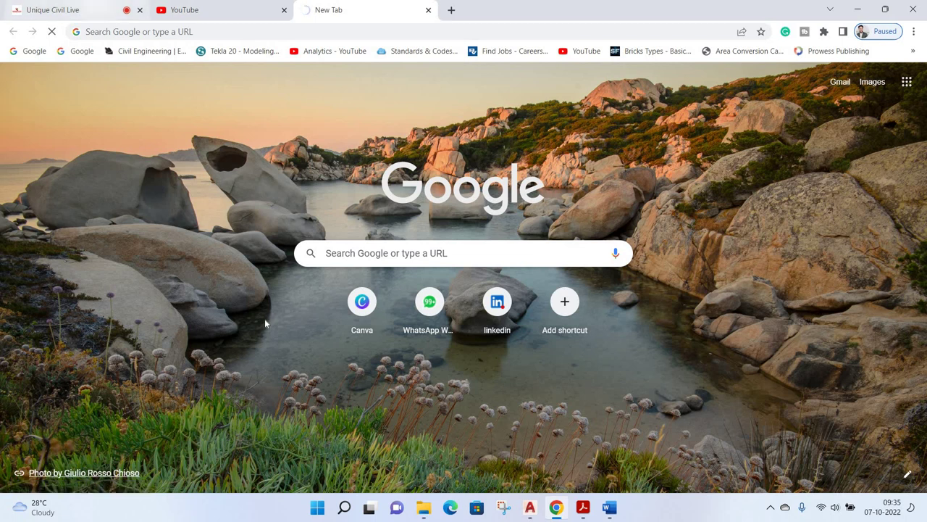
key(ctrl+1)
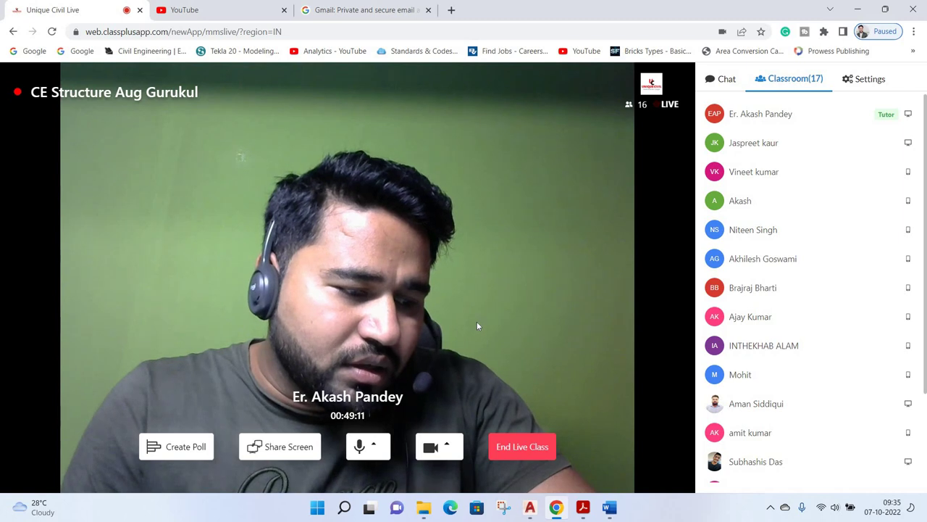
click(270, 449)
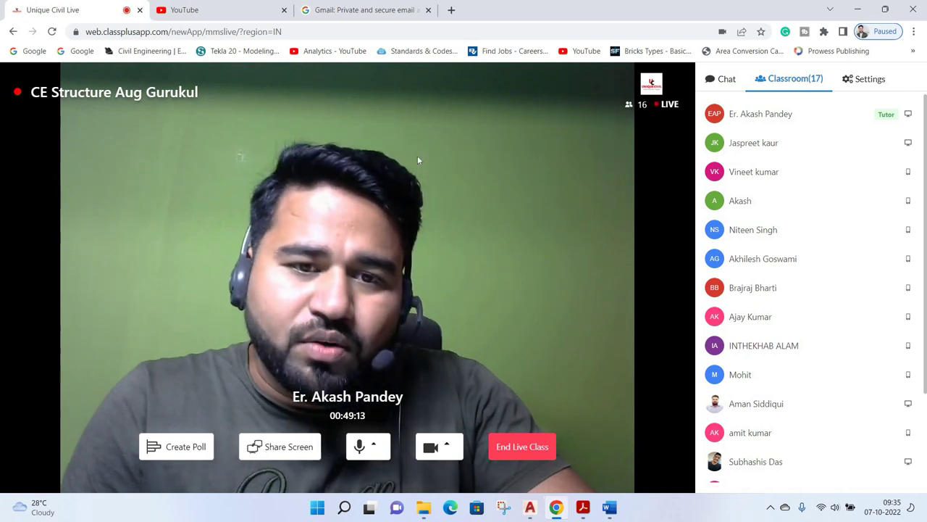
double_click(496, 269)
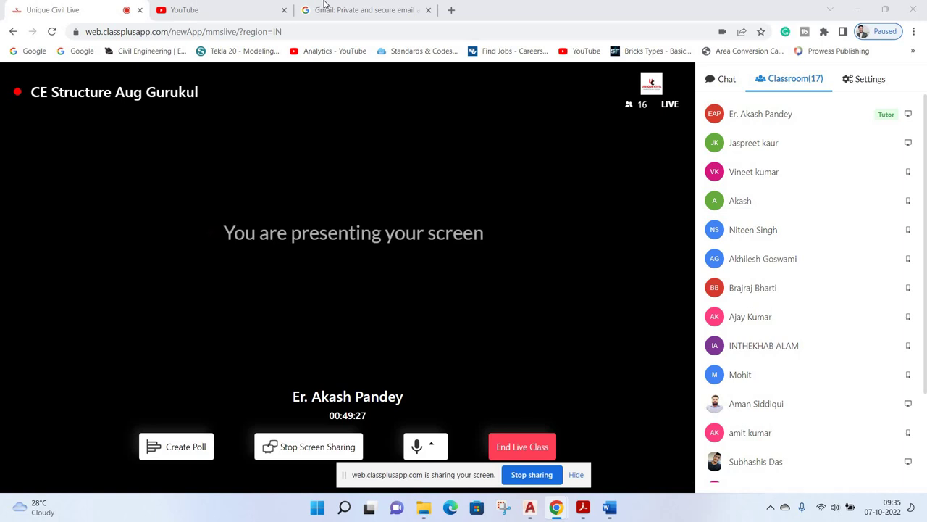
On the Gmail tab, complete the Google sign-in to reach the inbox.
click(364, 9)
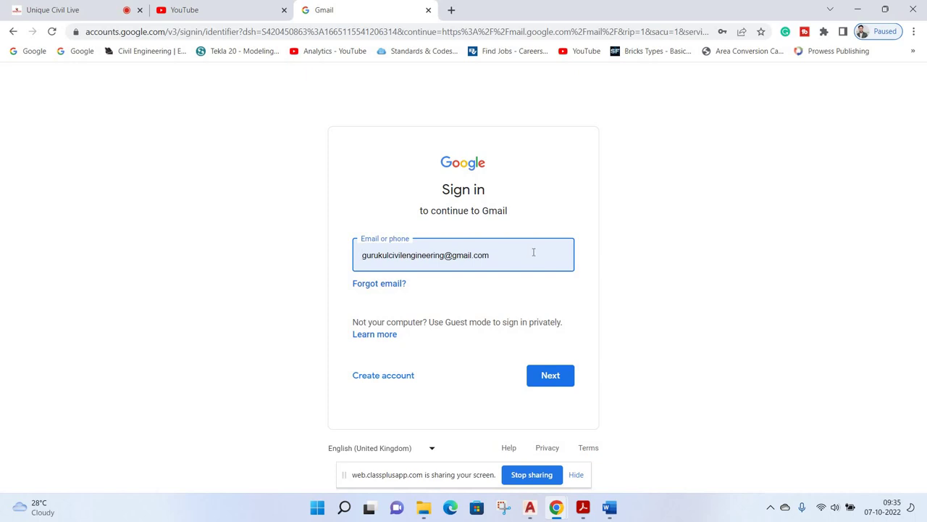
click(547, 374)
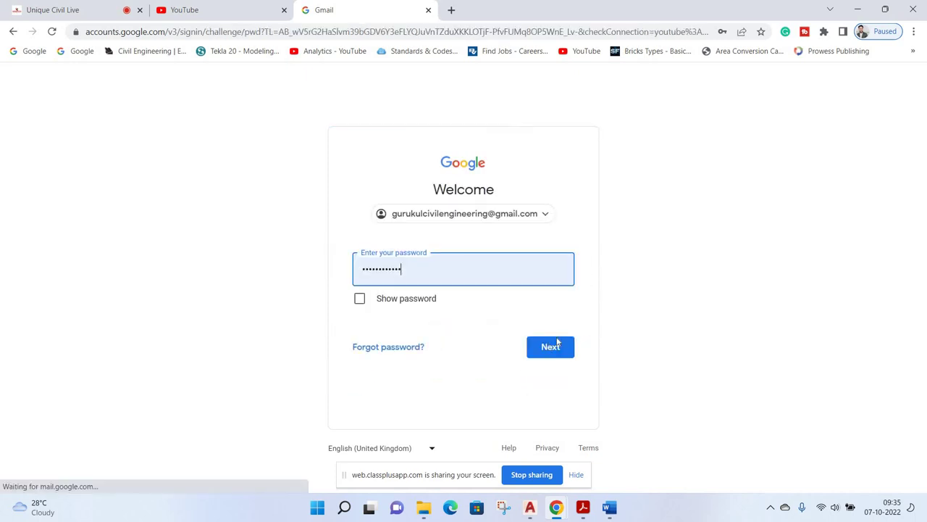
click(549, 345)
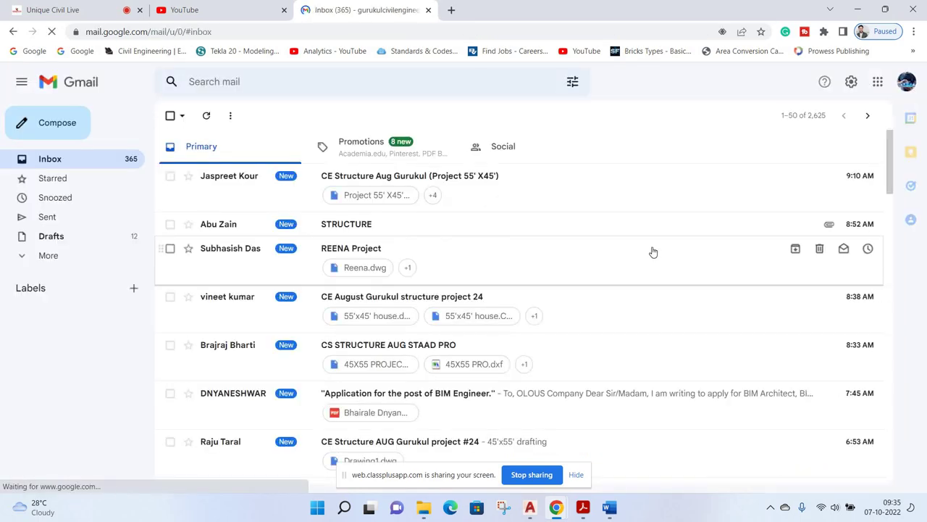
Scroll the inbox and open the 'CESAG .STD' email to get its Str7.std attachment.
scroll(653, 250, down, 1)
scroll(649, 251, down, 1)
scroll(576, 294, down, 1)
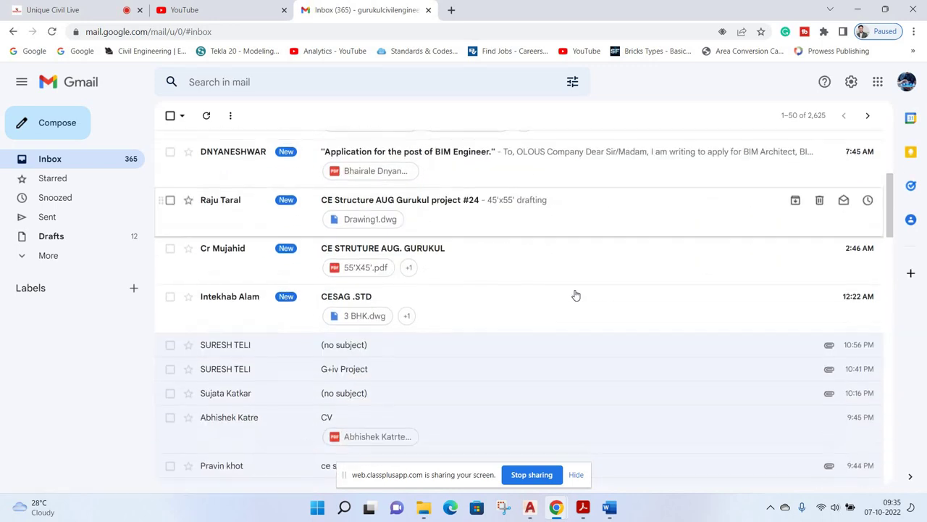
click(502, 307)
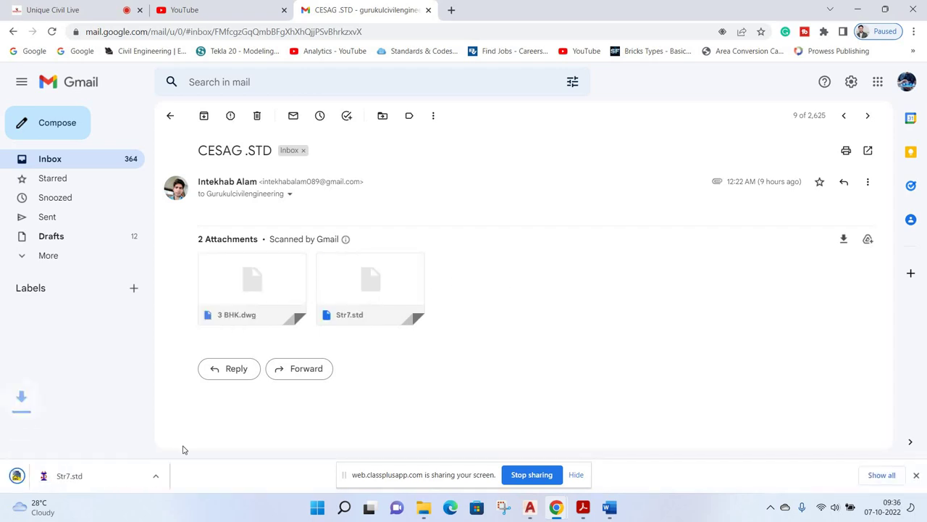
Open the downloaded Str7.std in STAAD.Pro, then return to the email in Chrome.
click(188, 476)
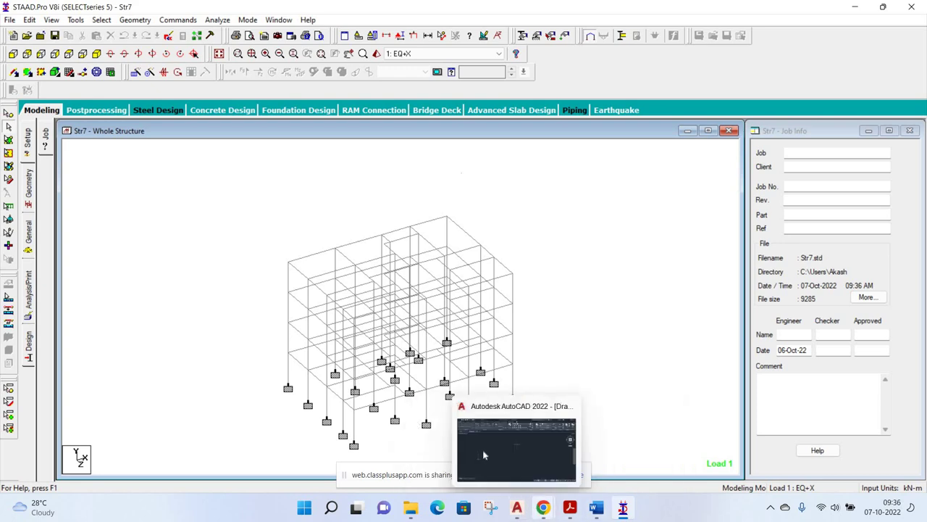
mouse_move(542, 508)
click(476, 442)
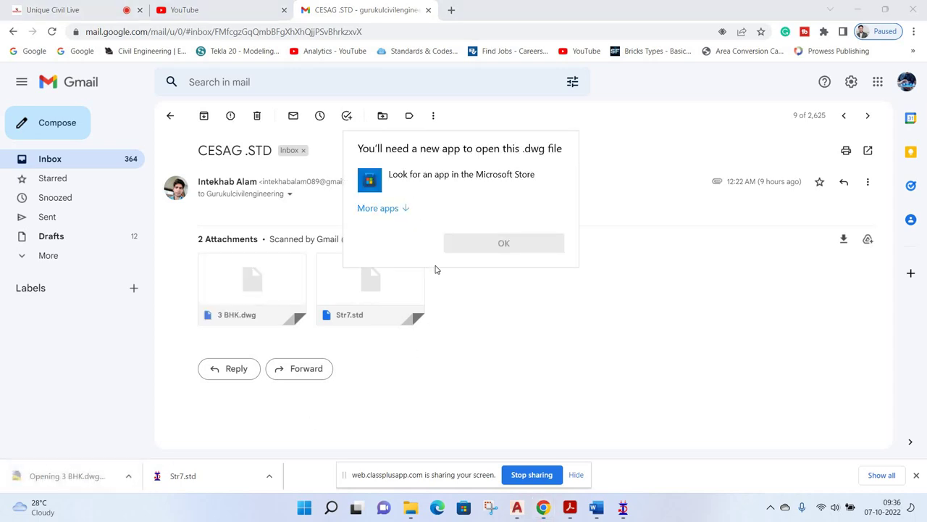
Cancel choosing a program for 3 BHK.dwg and dismiss the AutoCAD startup error.
click(595, 169)
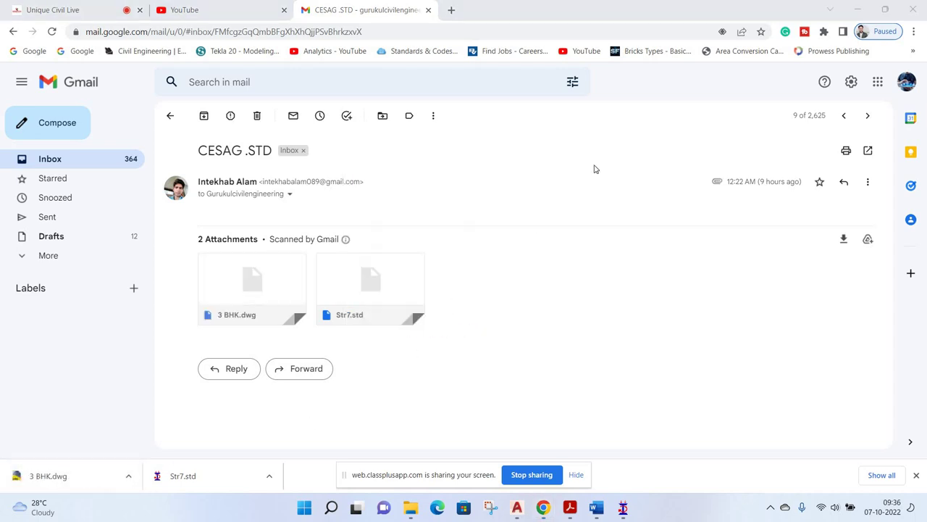
scroll(437, 252, down, 5)
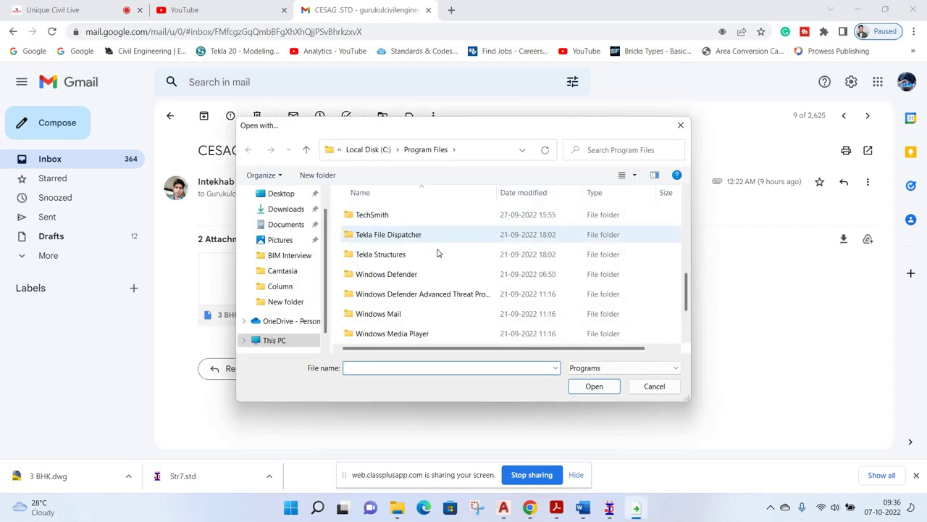
scroll(438, 252, down, 2)
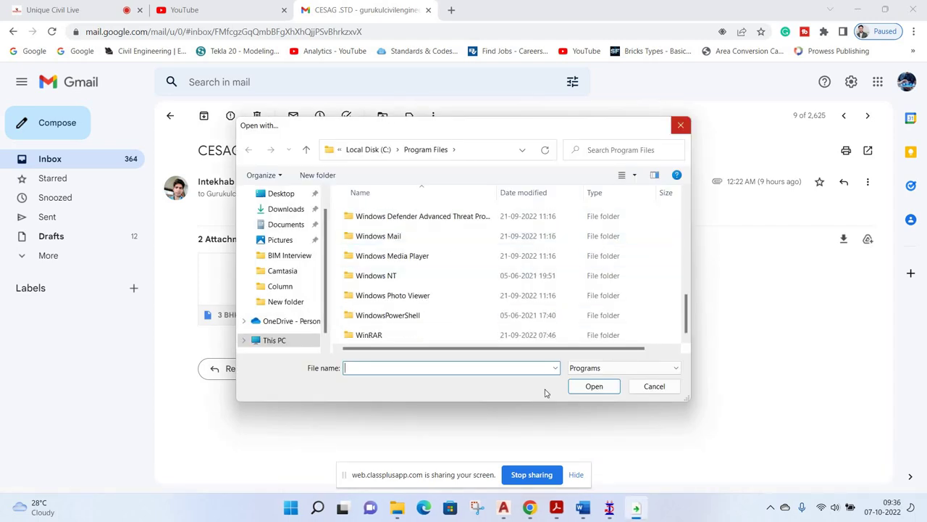
key(Escape)
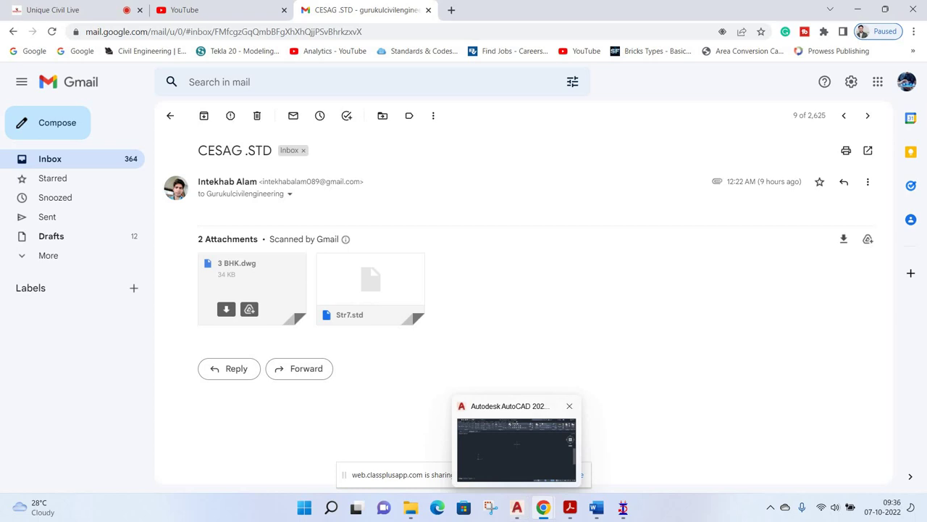
click(516, 446)
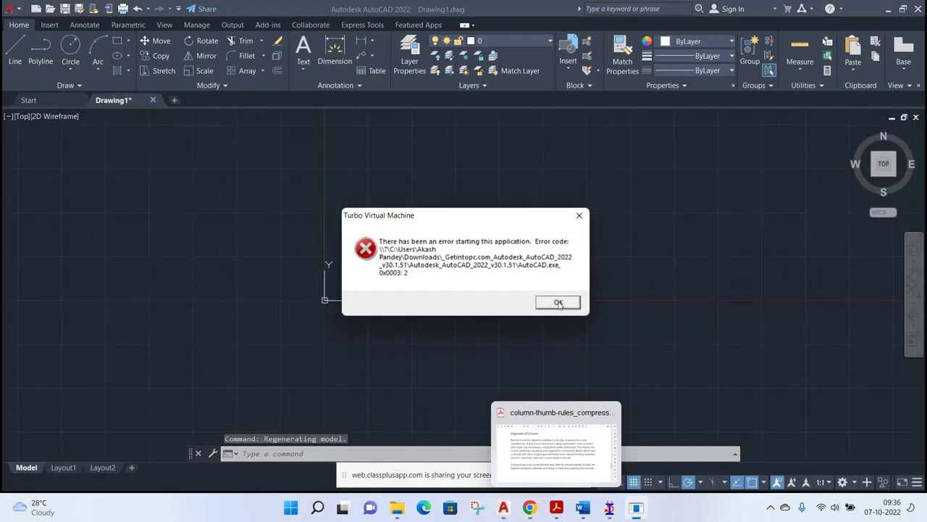
click(558, 302)
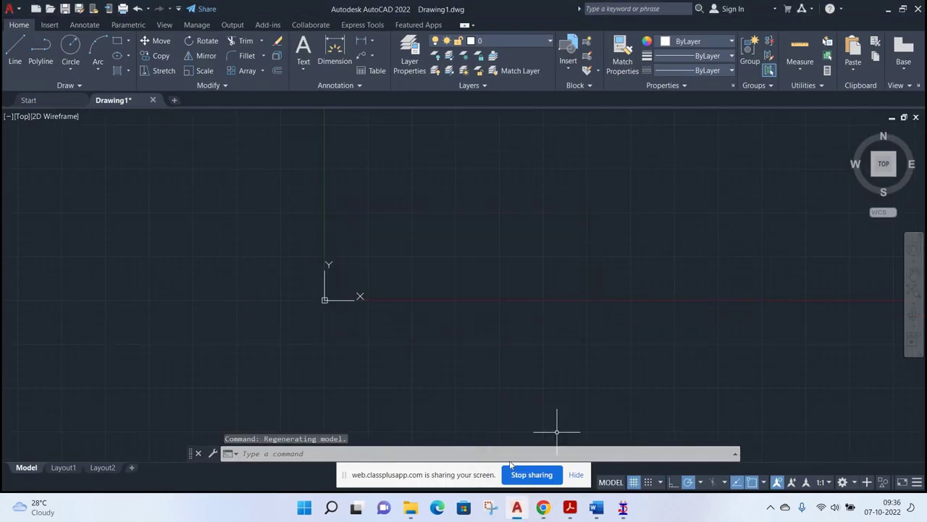
On the Unique Civil Live tab, accept a student's raised hand, then hide the class window.
mouse_move(542, 507)
click(471, 431)
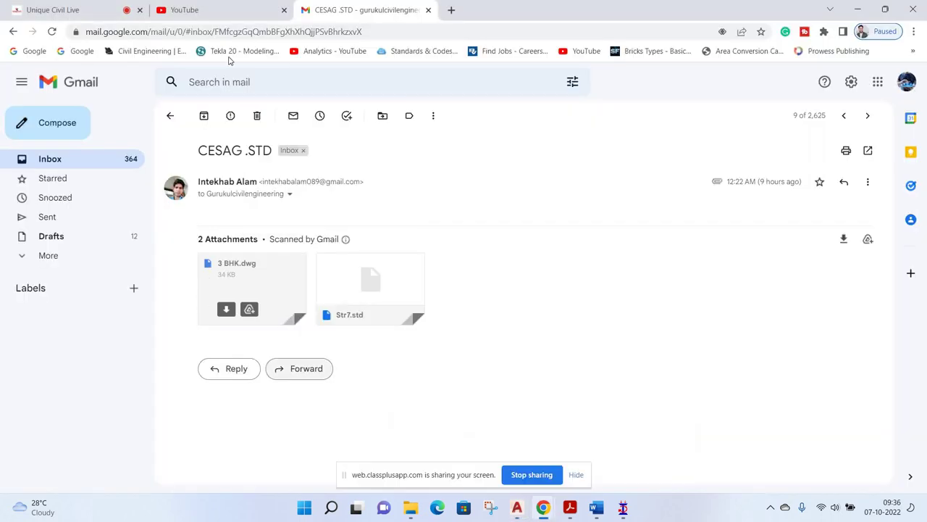
click(58, 5)
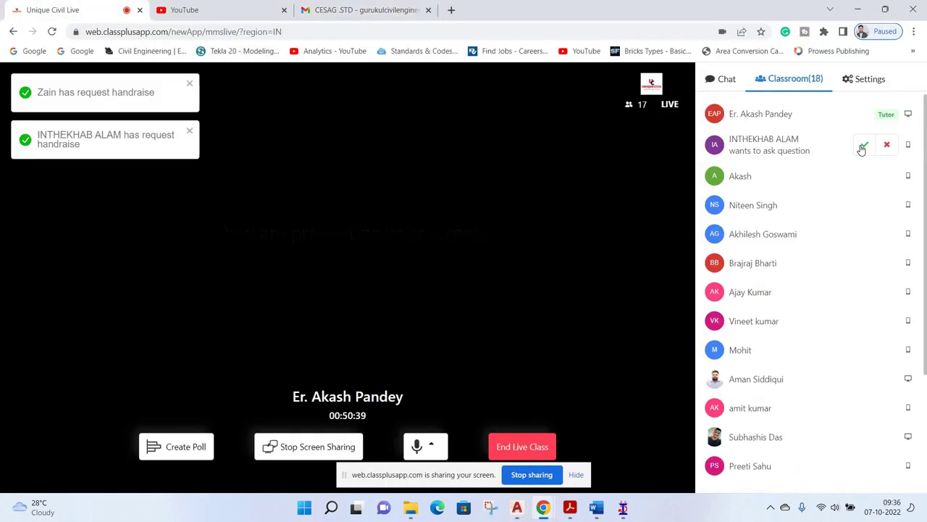
click(864, 144)
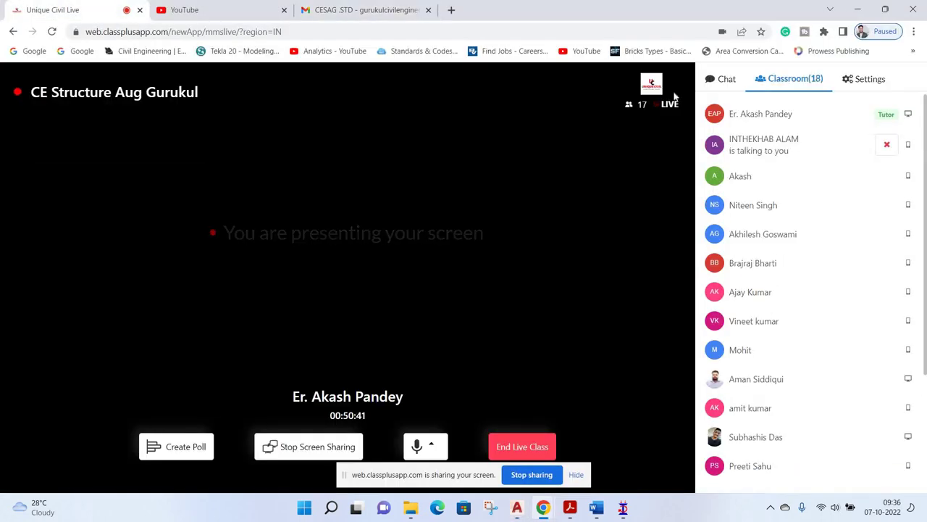
click(542, 508)
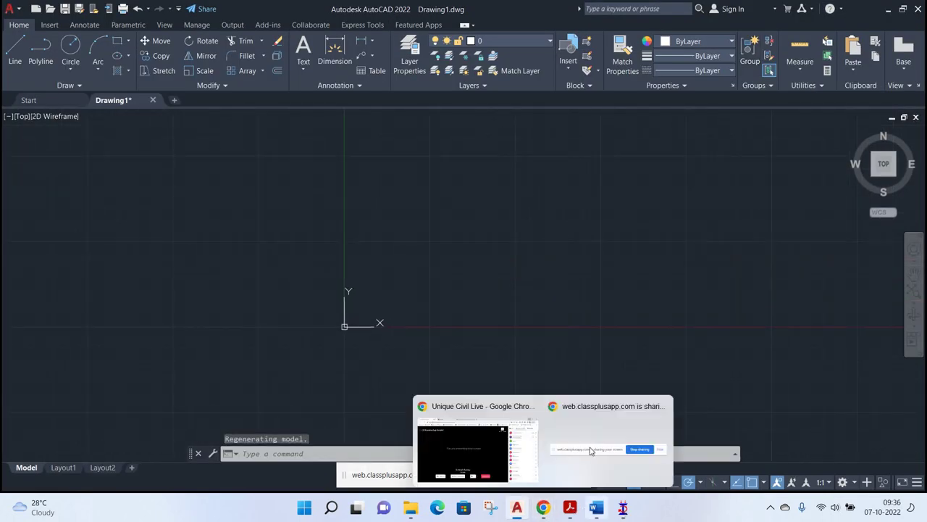
Inspect the Str7 frame in a rotated 3D rendered view, then return to the line view.
click(623, 507)
click(376, 55)
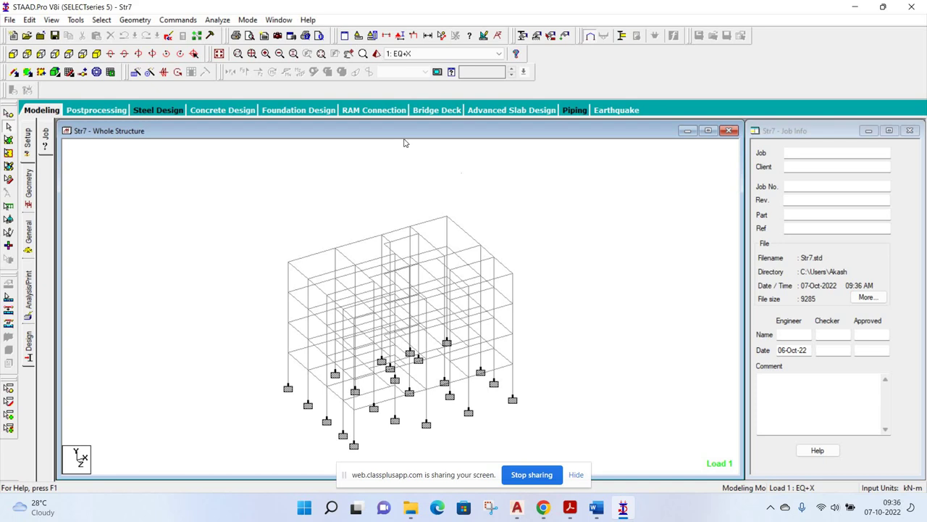
drag(580, 410, 601, 377)
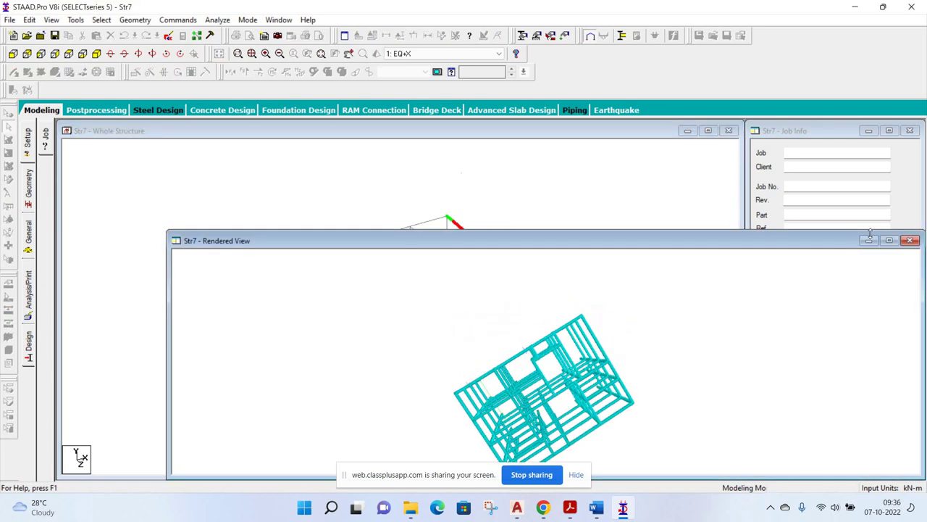
click(92, 217)
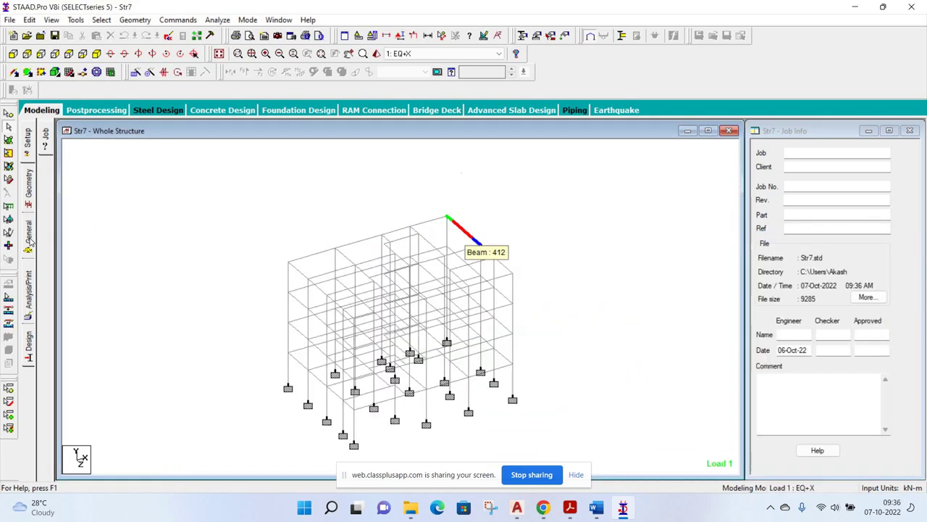
Add a Perform Analysis command with Print All to Str7 and run the analysis.
click(29, 294)
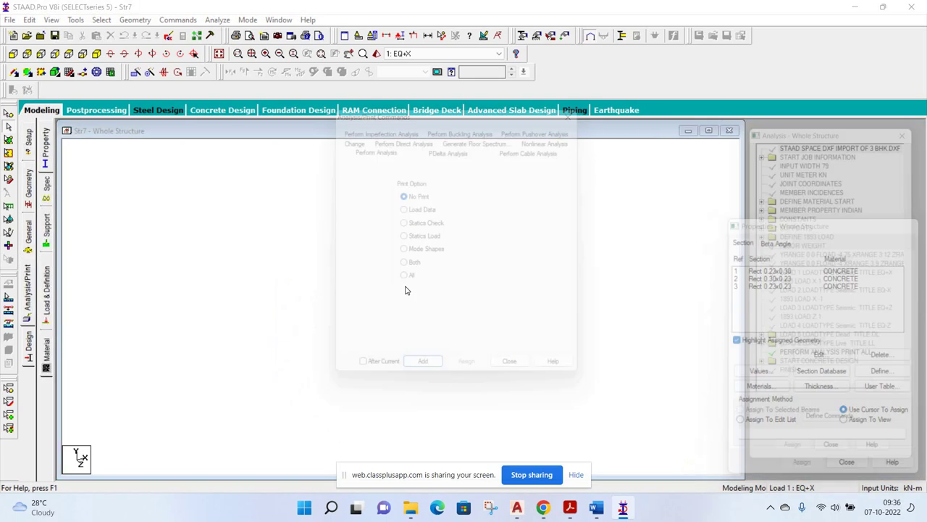
click(404, 284)
click(426, 381)
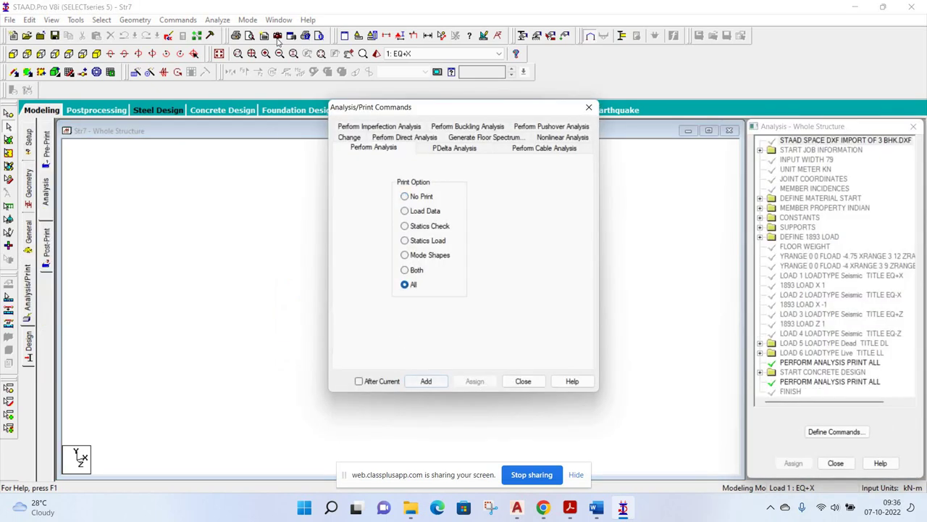
click(523, 381)
click(216, 37)
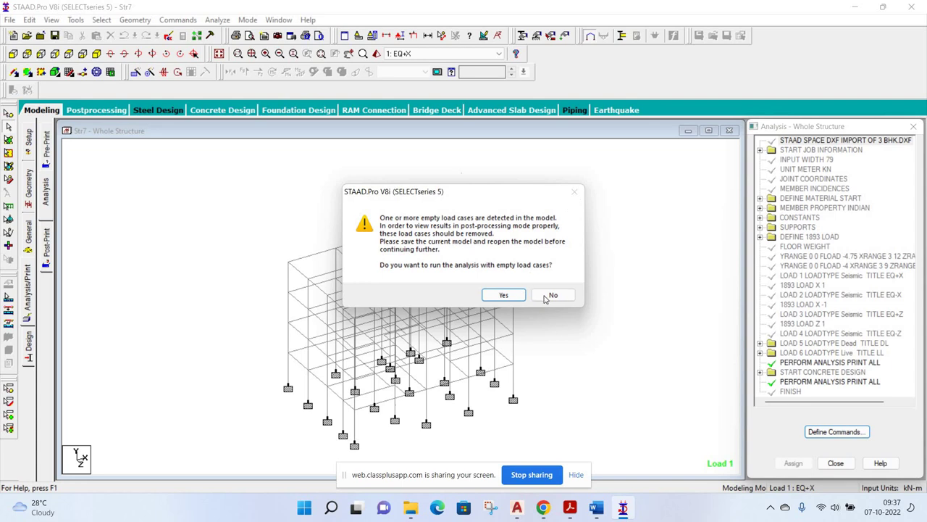
Cancel the pending run, then review member properties and load case 4 EQ-Z.
key(Escape)
click(33, 239)
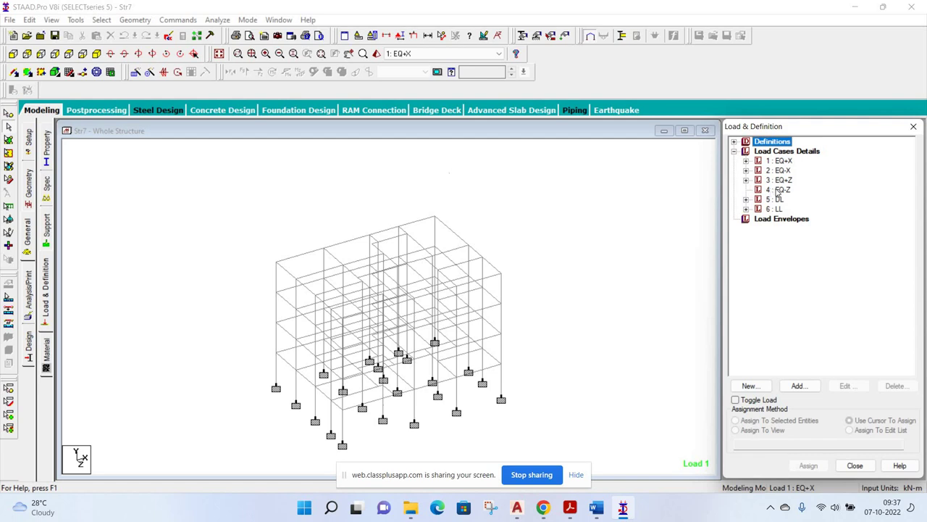
click(778, 191)
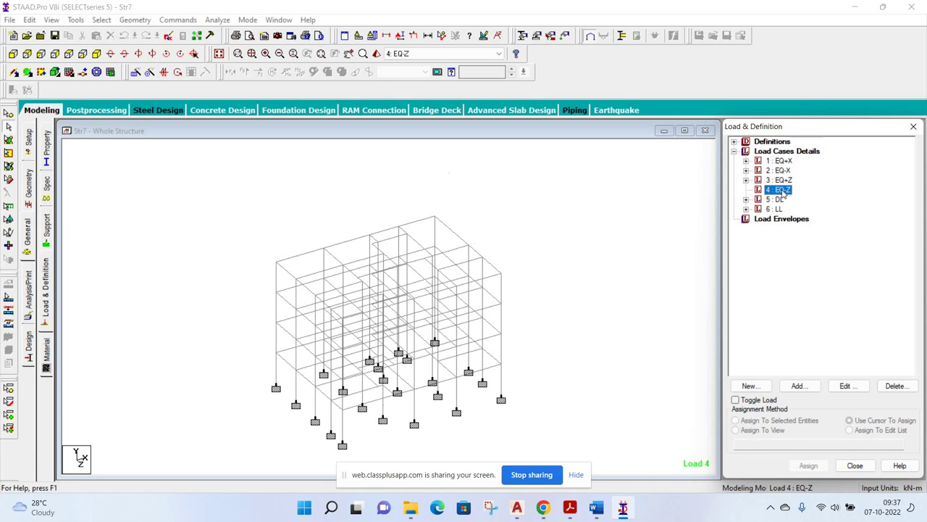
click(168, 36)
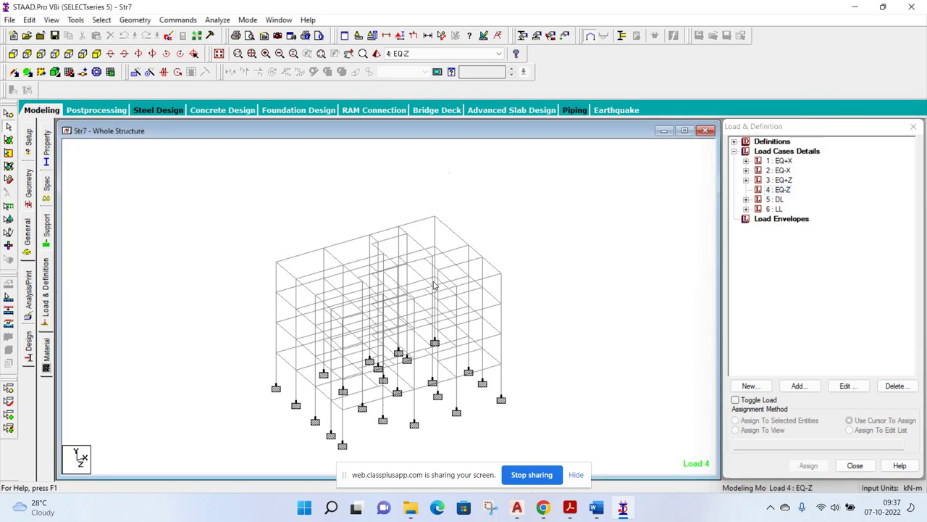
Add a PERFORM ANALYSIS PRINT ALL command and start the analysis run.
click(404, 284)
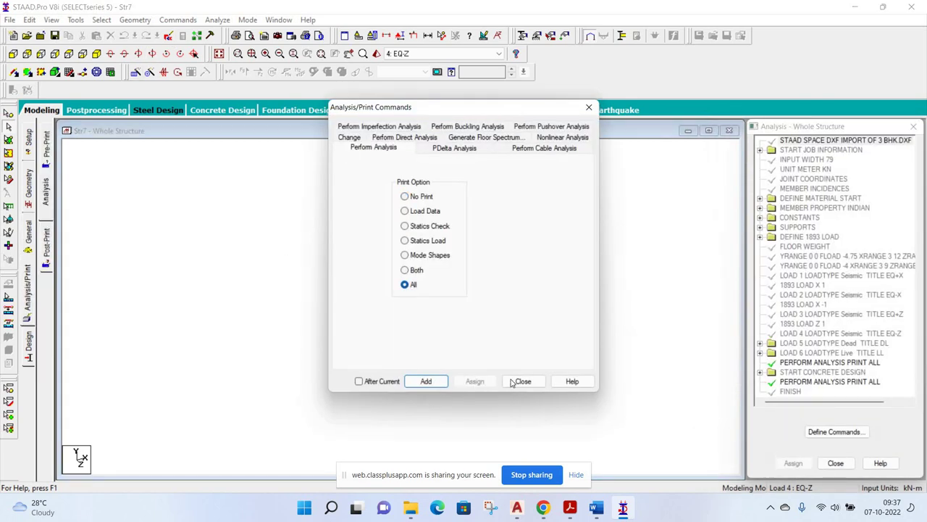
key(Return)
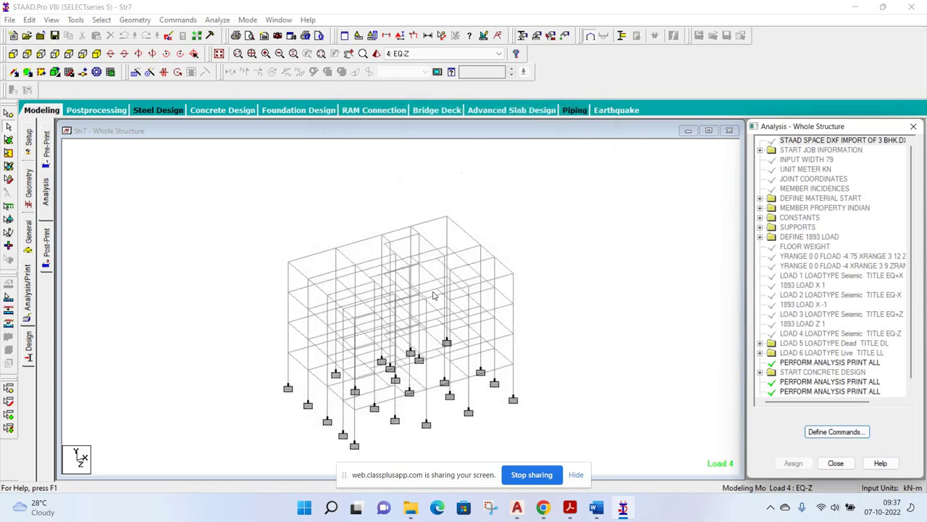
click(218, 20)
click(239, 33)
Save the modified structure, run the analysis, and open the output file.
click(503, 294)
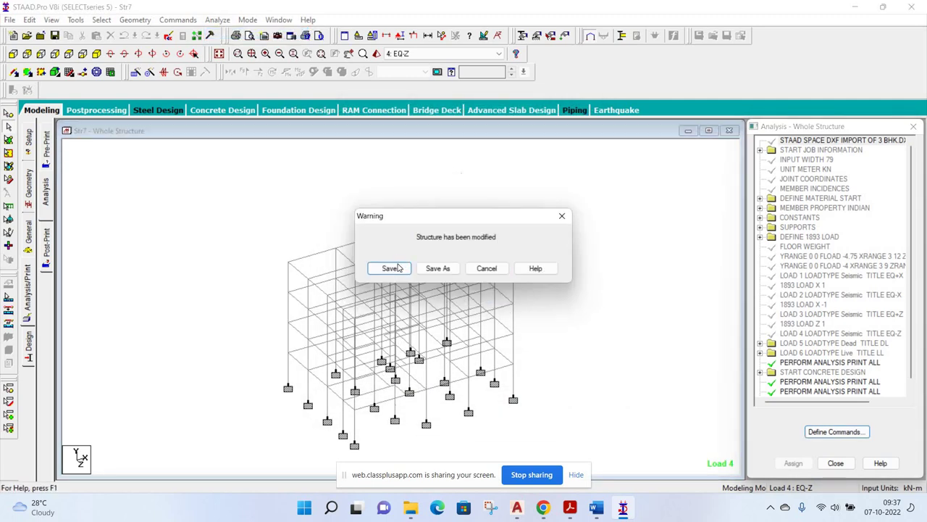
click(384, 268)
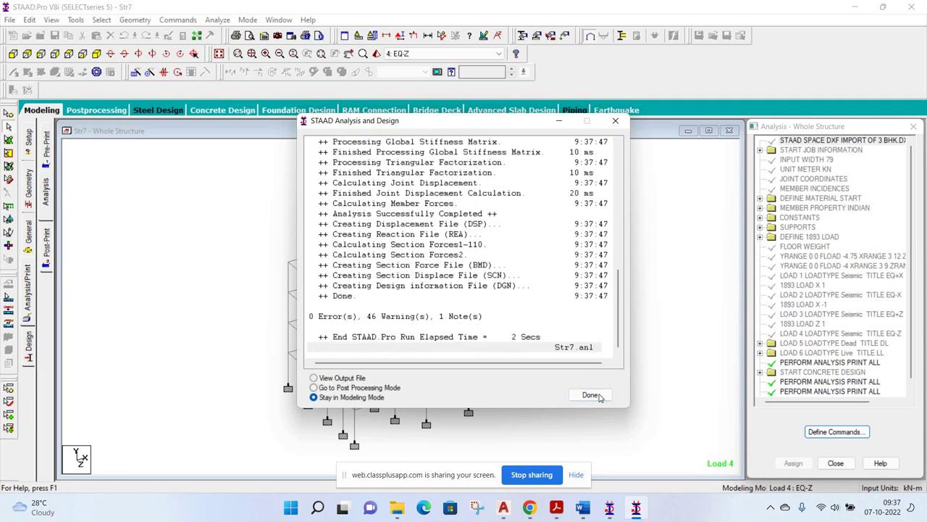
click(313, 378)
click(589, 395)
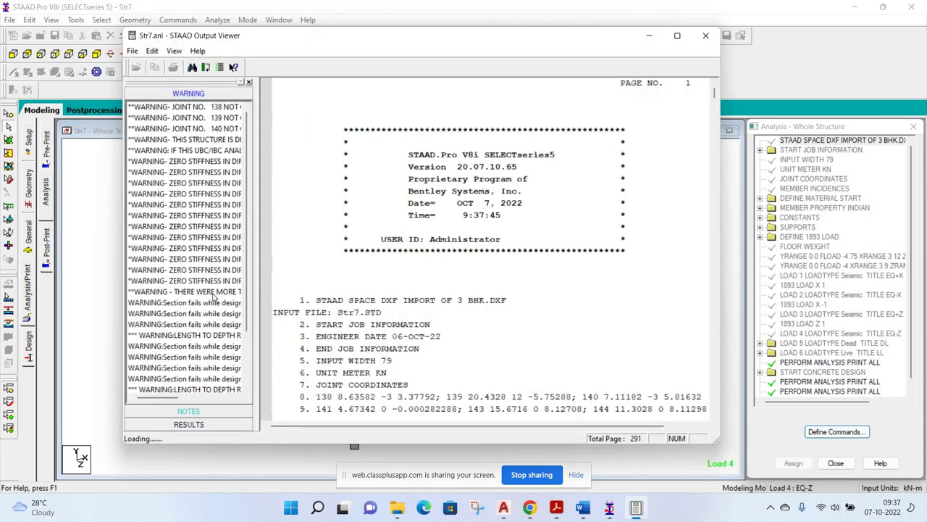
Review the zero-stiffness warning in the output, then close the Output Viewer.
scroll(205, 232, down, 2)
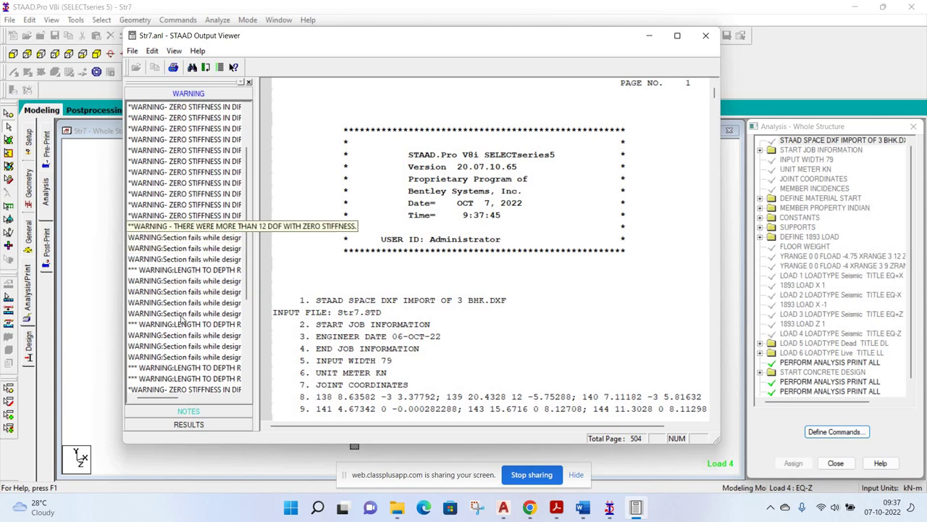
scroll(209, 191, up, 2)
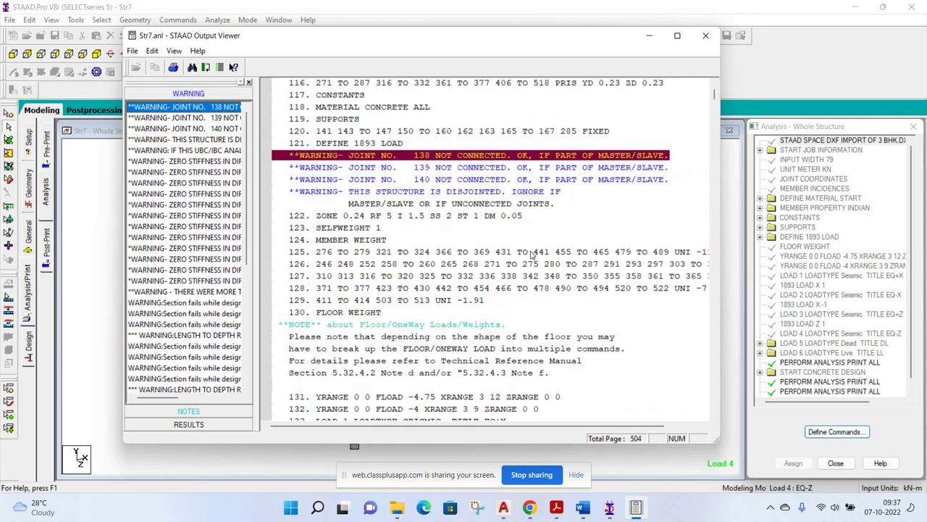
click(200, 215)
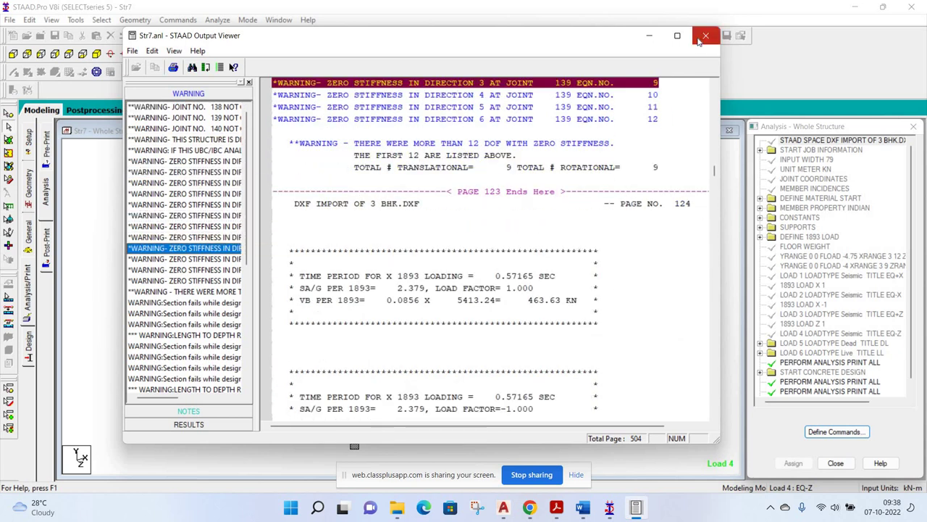
click(699, 39)
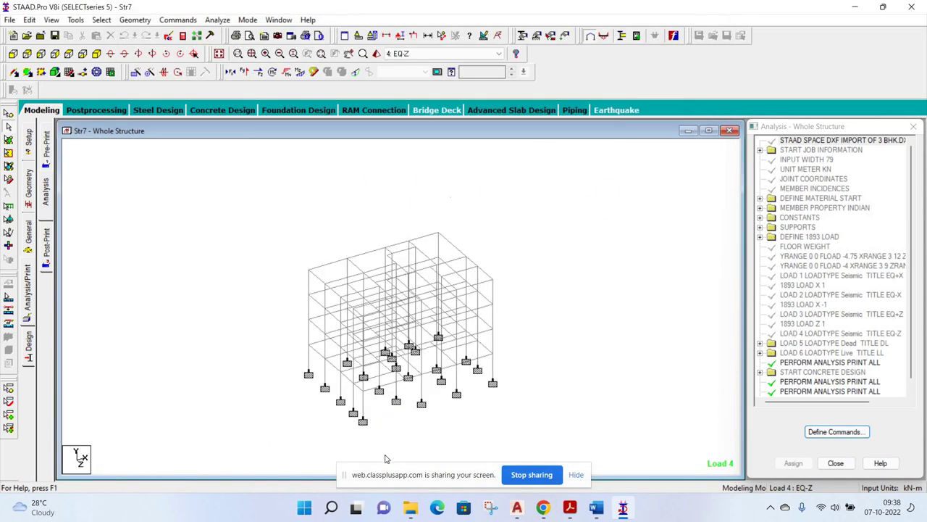
Show full member sections and run Intersect Selected Members with tolerance 0, finding no intersections.
click(191, 71)
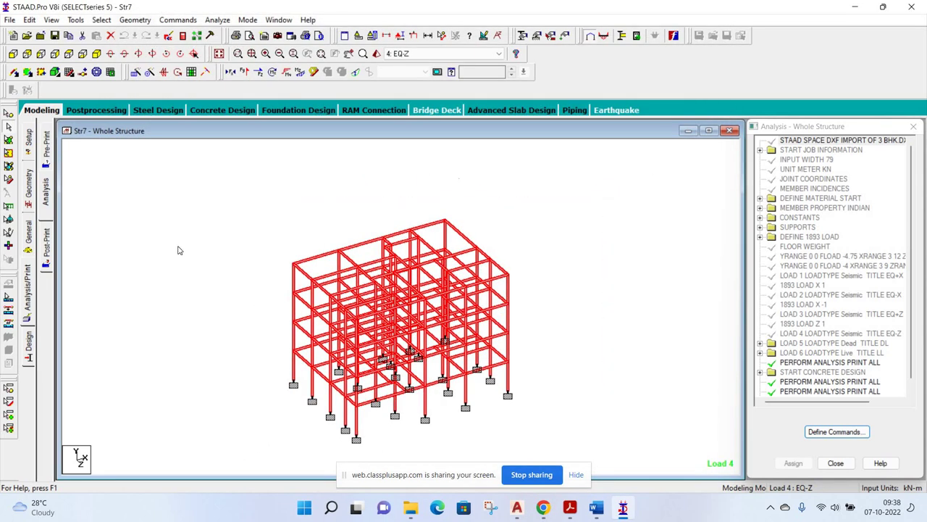
click(135, 19)
mouse_move(174, 307)
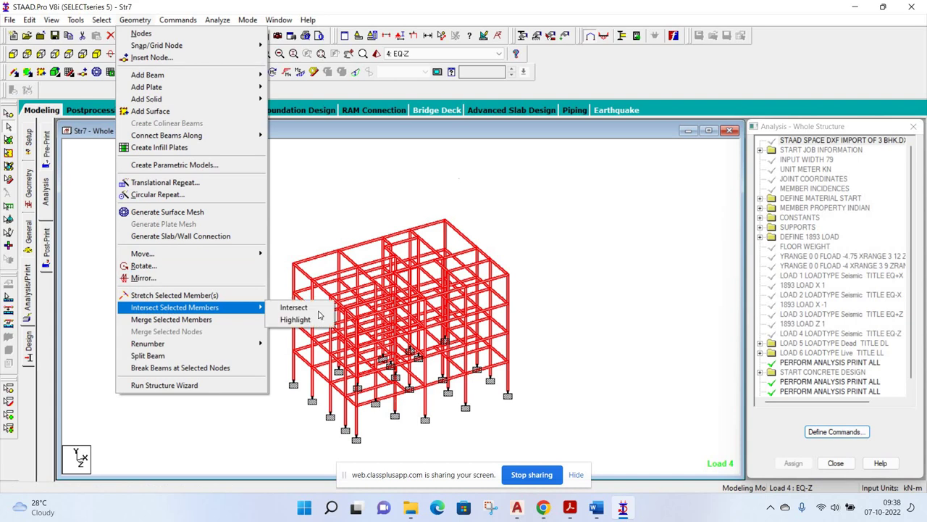
key(Return)
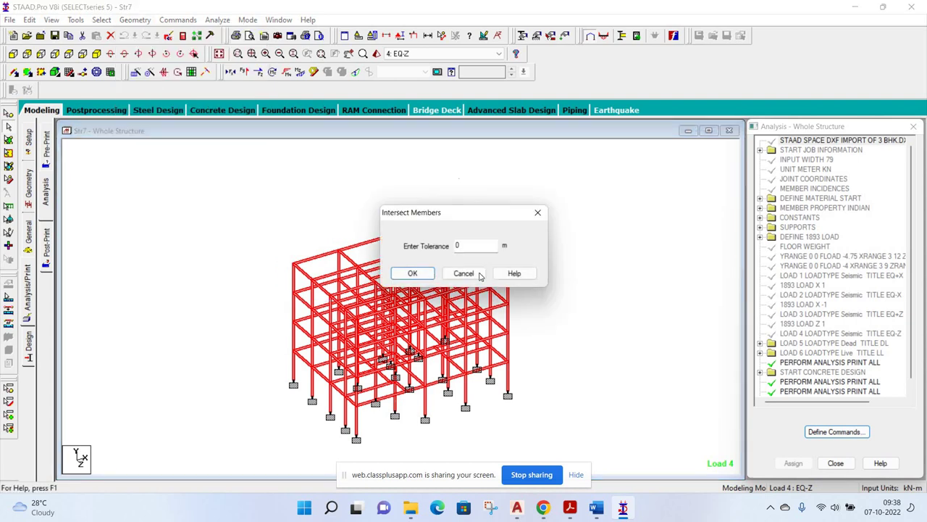
key(Return)
key(Return)
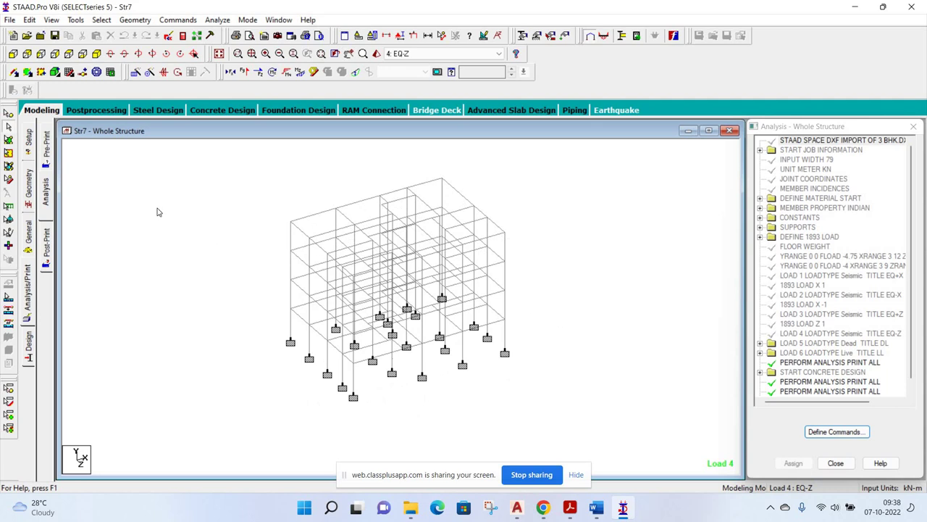
View the frame in plan from the top and select a single beam.
click(69, 53)
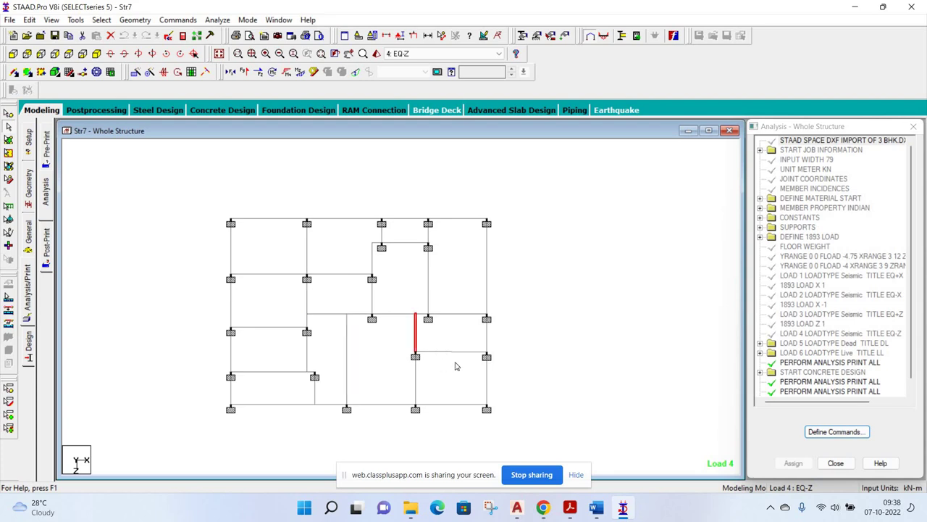
scroll(465, 318, up, 1)
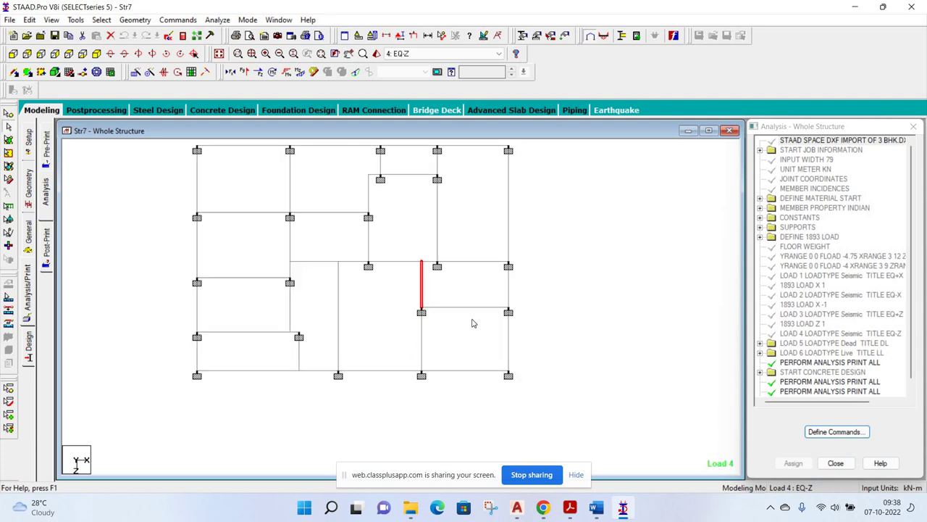
drag(505, 352, 509, 352)
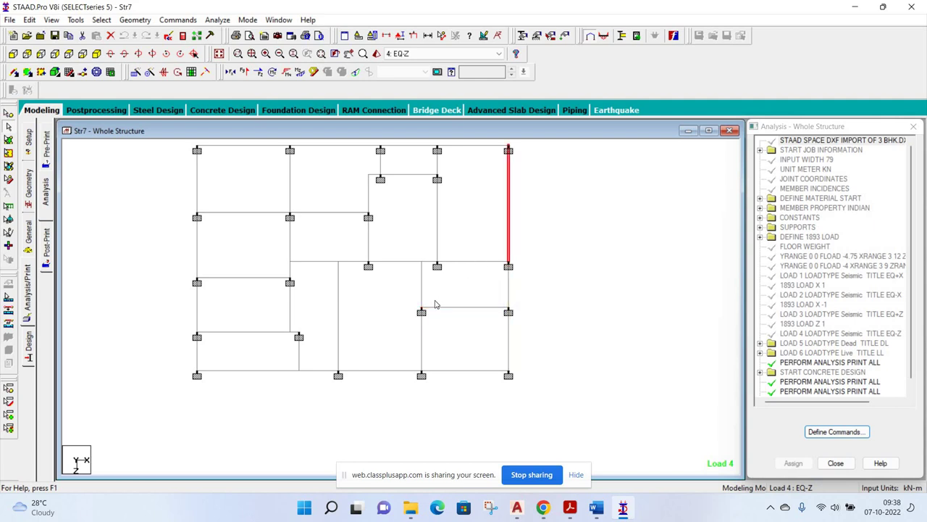
scroll(272, 353, down, 1)
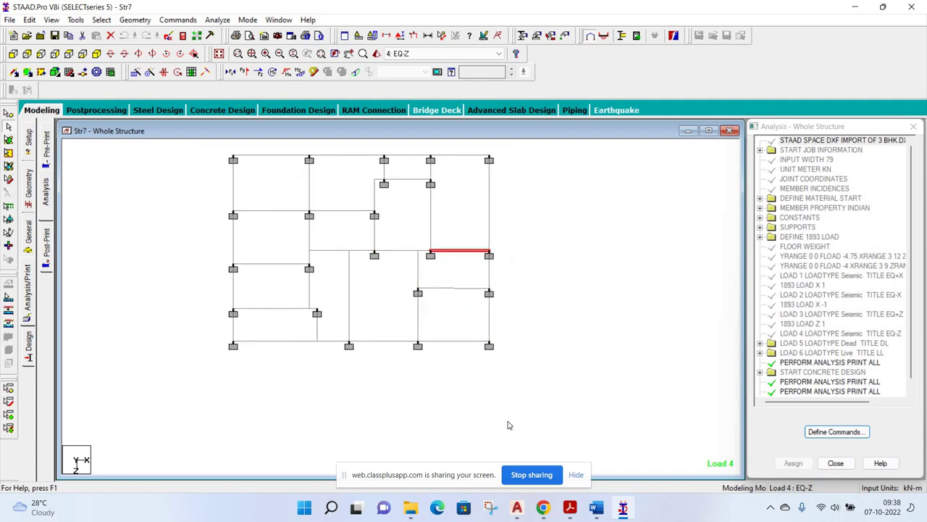
mouse_move(542, 507)
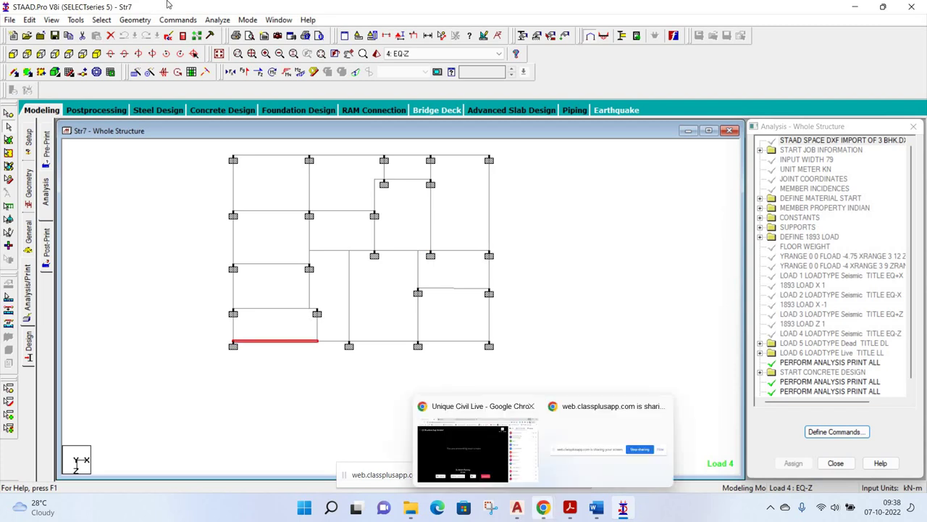
Switch through the open windows back to the Gmail message with the attachments.
click(463, 433)
key(ctrl+Tab)
key(ctrl+Tab)
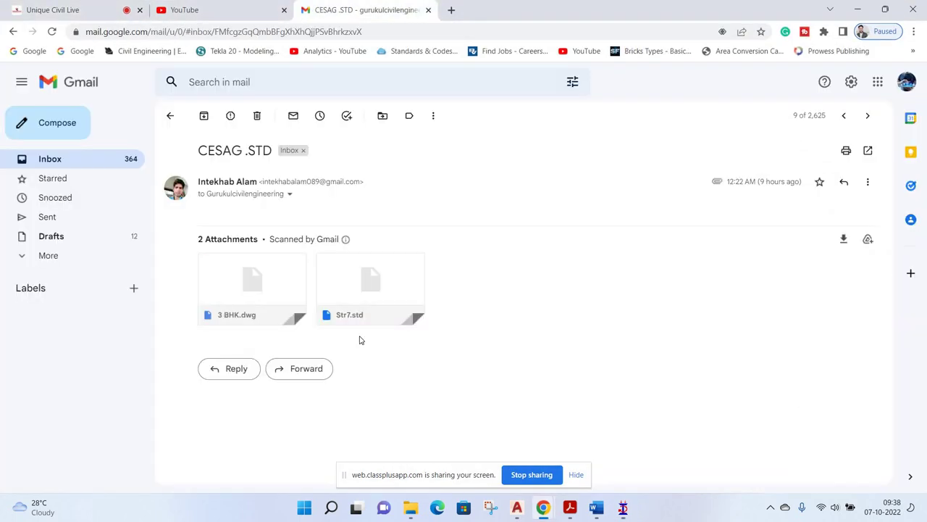
click(517, 508)
click(543, 507)
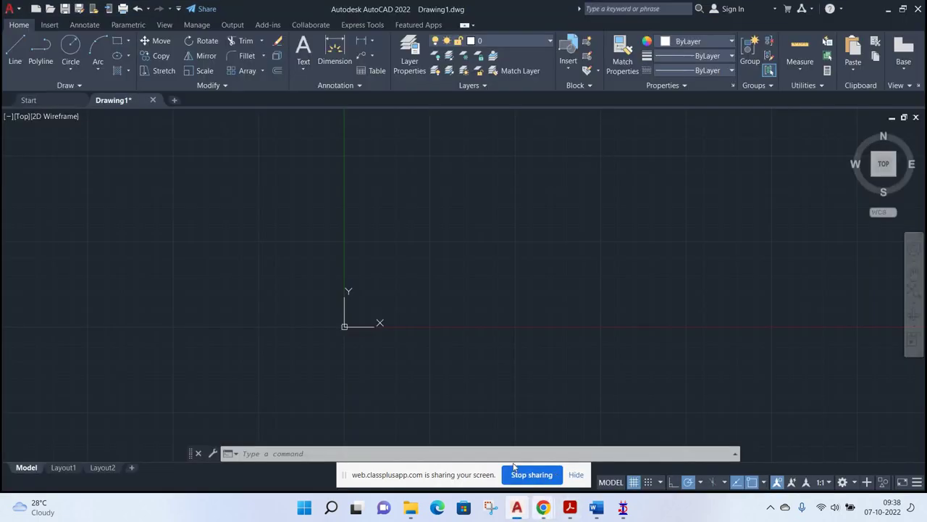
key(alt+Tab)
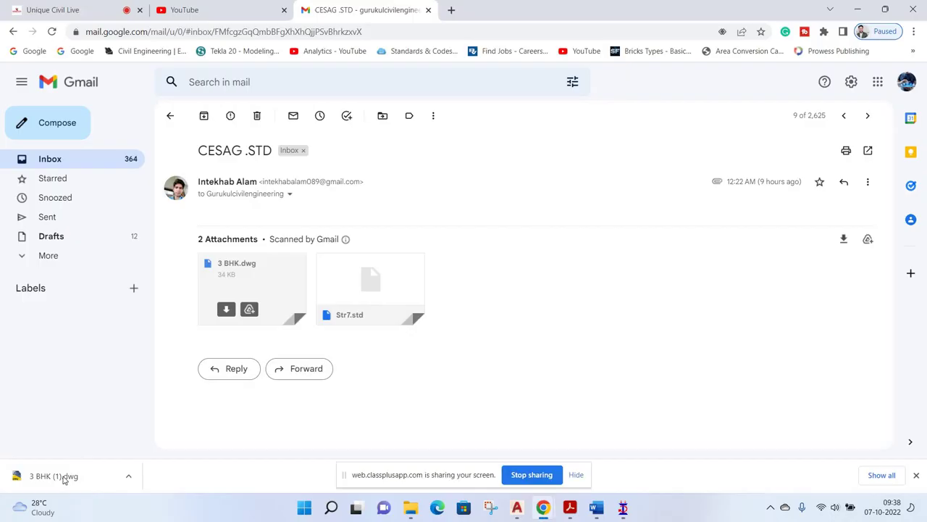
Open the downloaded 3 BHK drawing with the AutoCAD shortcut on the Desktop.
click(64, 478)
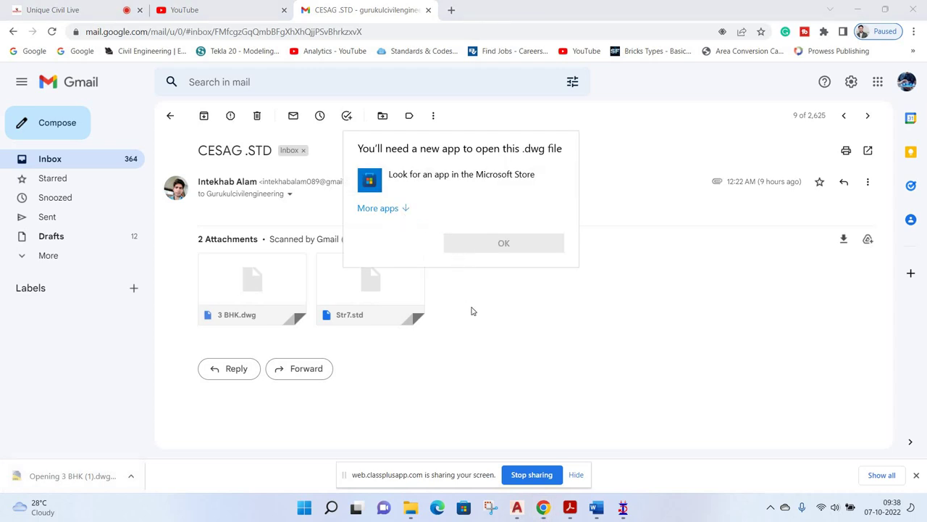
click(475, 329)
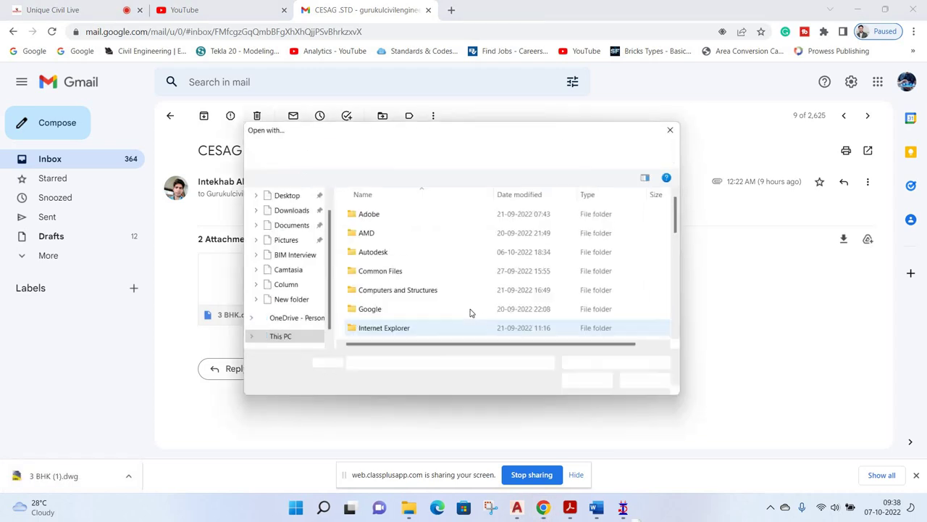
scroll(390, 254, down, 3)
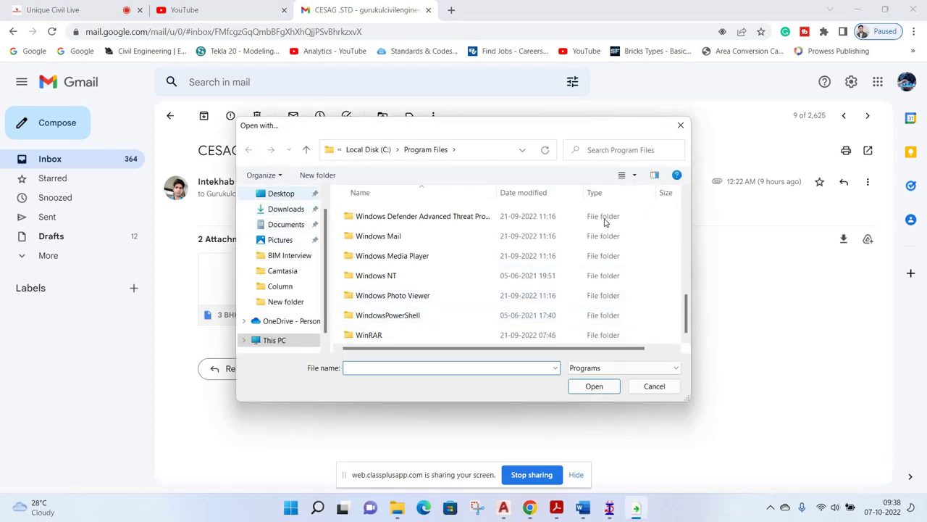
click(281, 194)
click(582, 221)
click(586, 387)
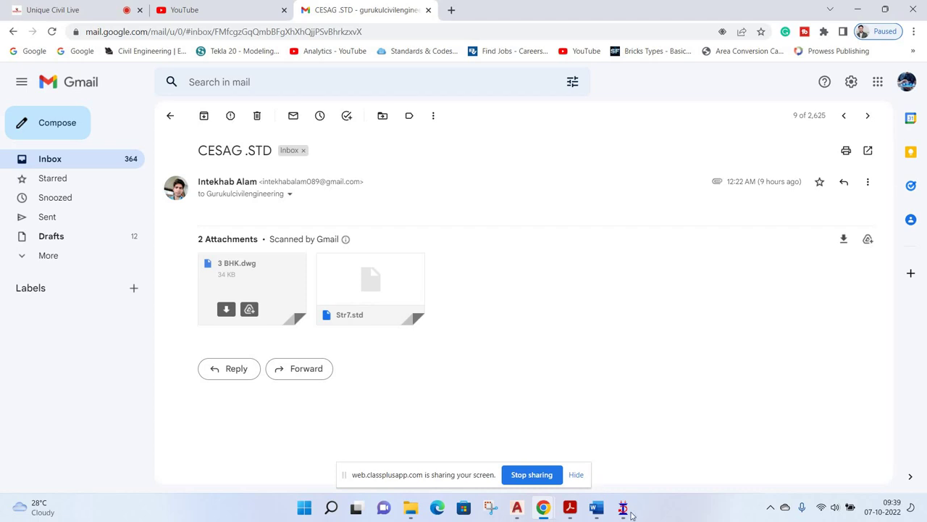
mouse_move(622, 507)
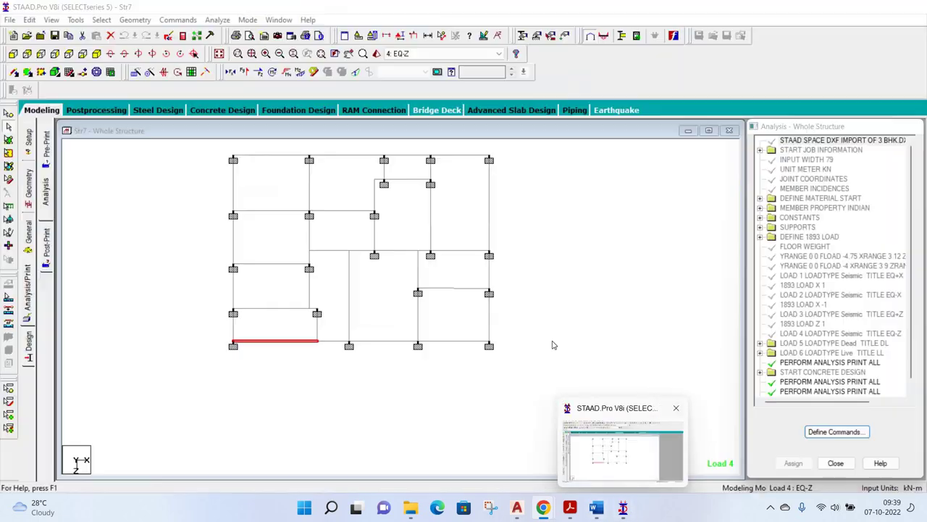
click(622, 450)
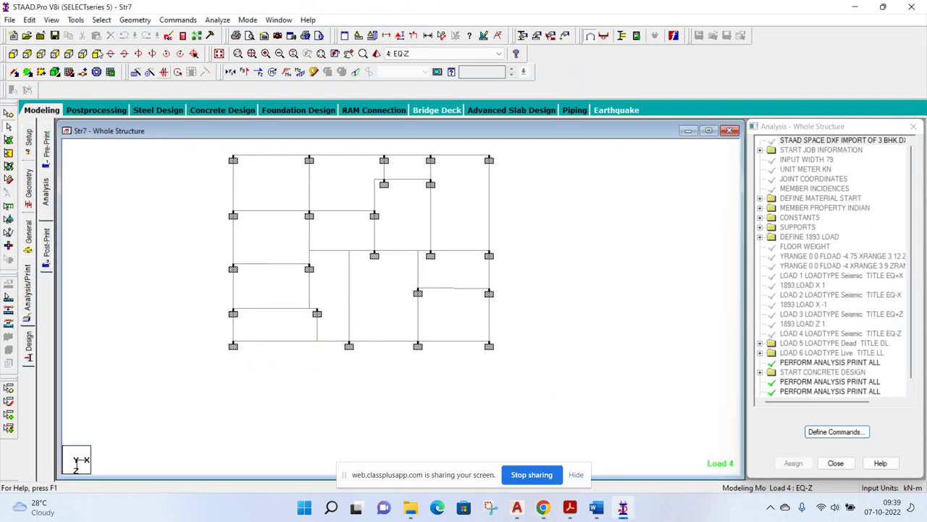
click(98, 50)
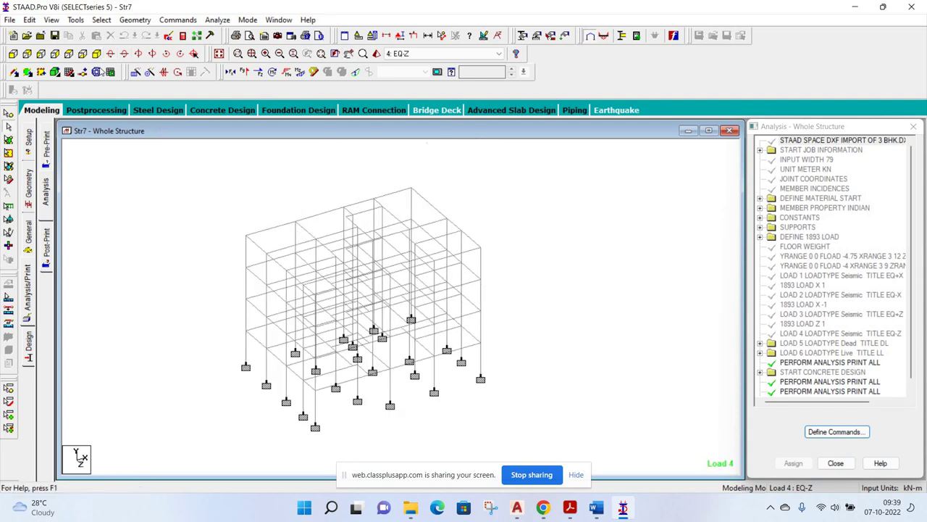
click(83, 54)
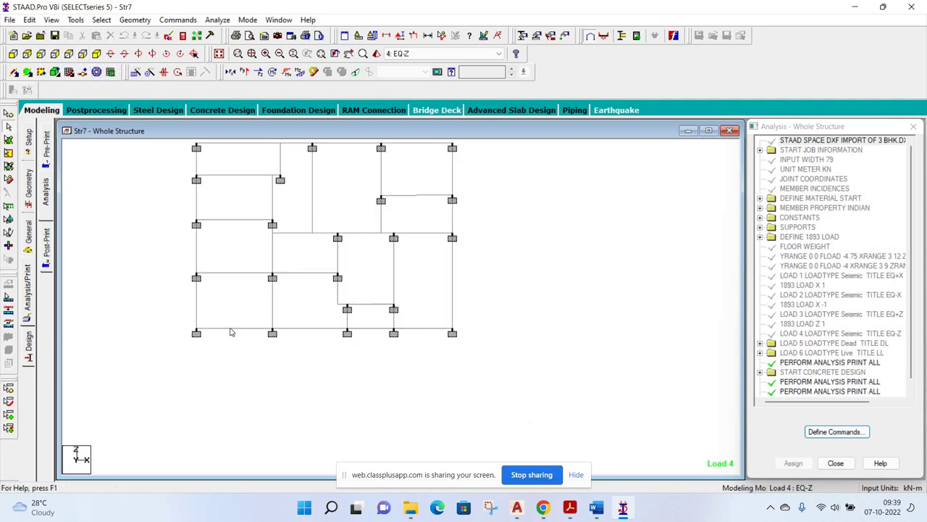
click(315, 335)
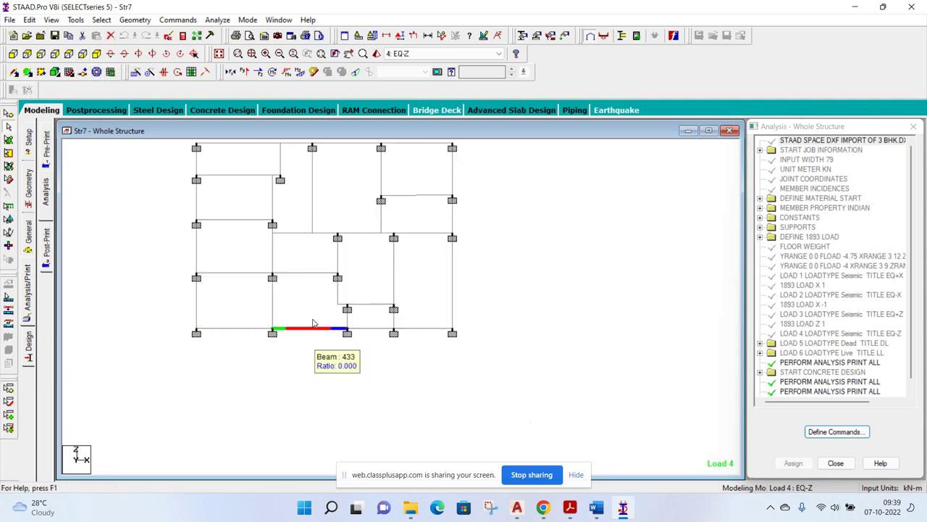
key(shift+s)
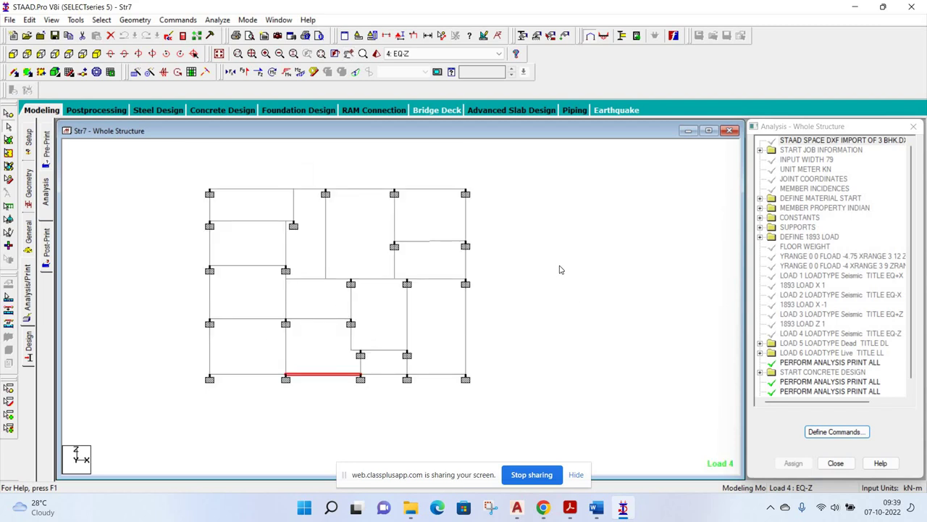
click(324, 242)
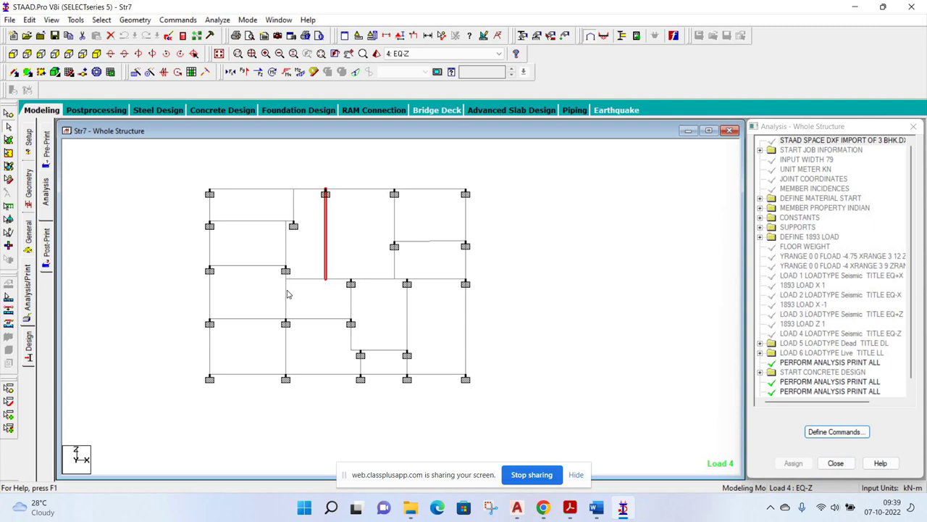
click(288, 288)
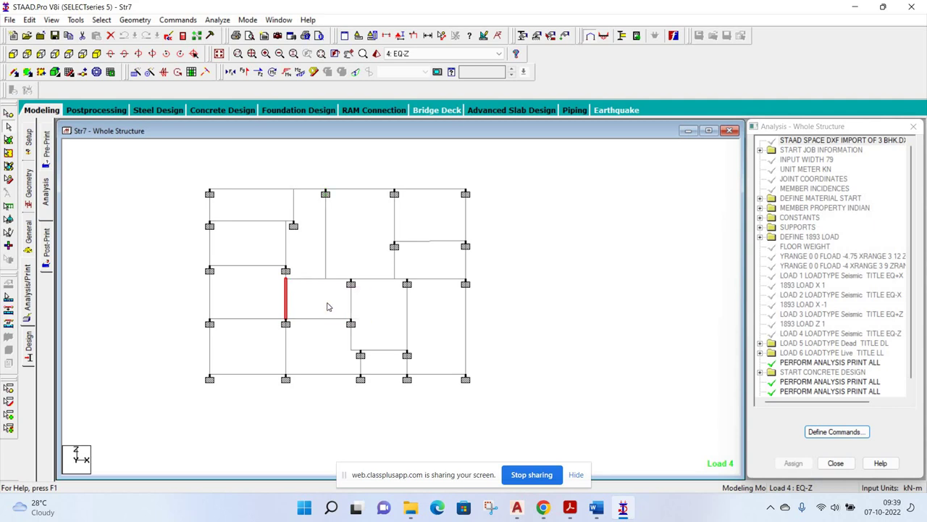
scroll(512, 441, up, 1)
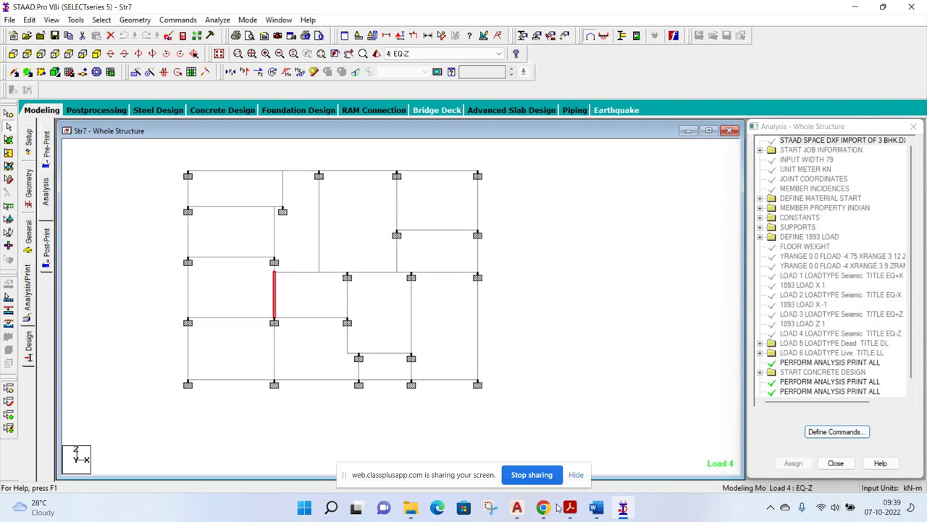
mouse_move(543, 507)
click(464, 416)
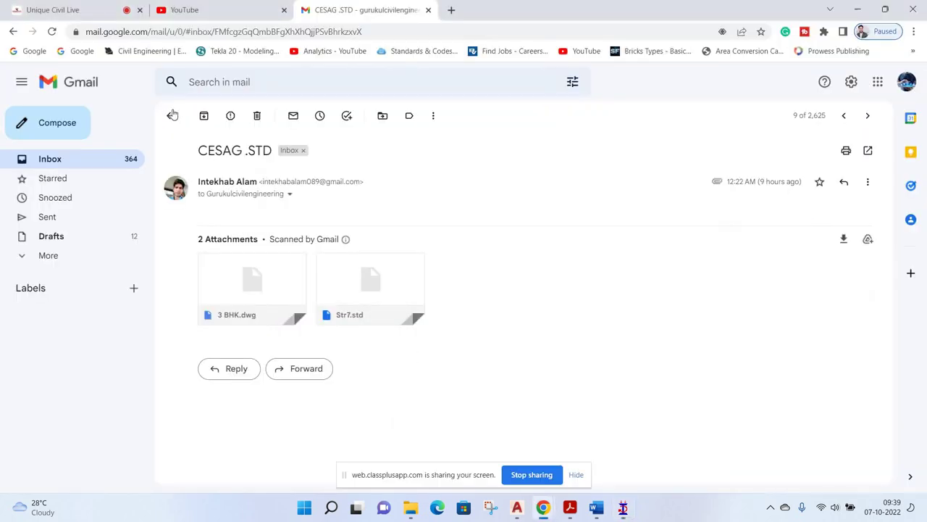
Open the CE STRUTURE AUG. GURUKUL email and download 55'X45'.std and 55'X45'.pdf.
click(168, 116)
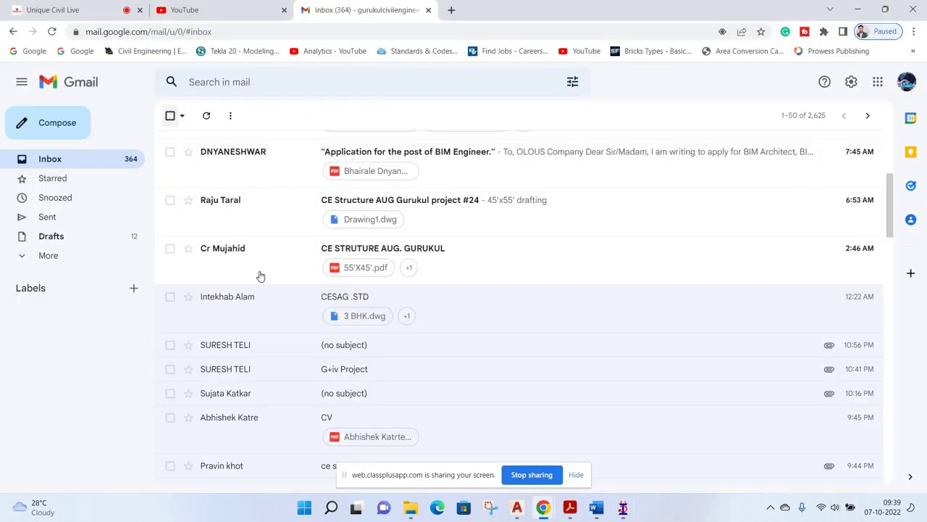
click(260, 268)
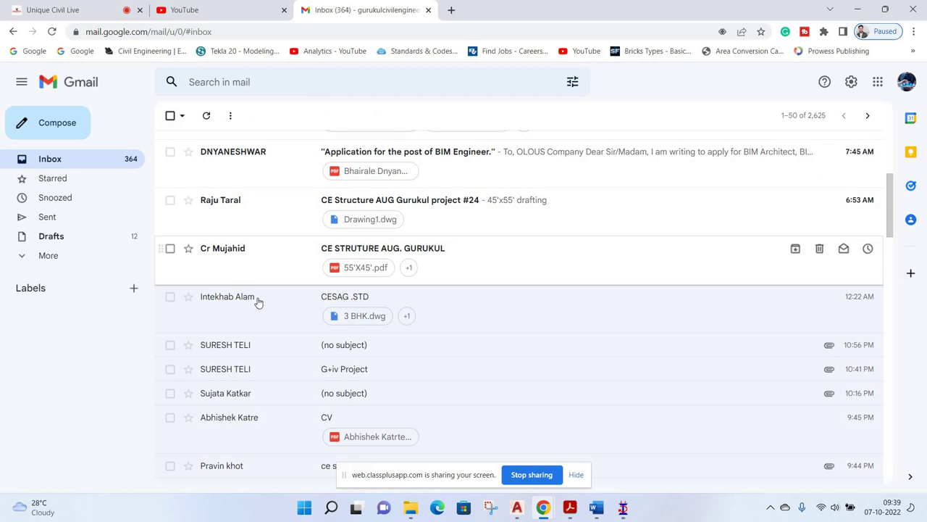
mouse_move(252, 288)
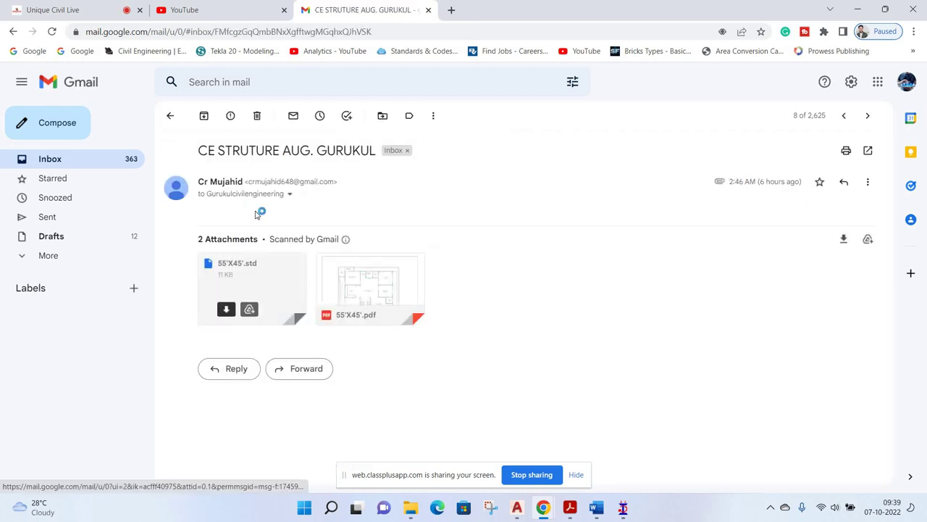
click(226, 310)
mouse_move(370, 289)
click(344, 312)
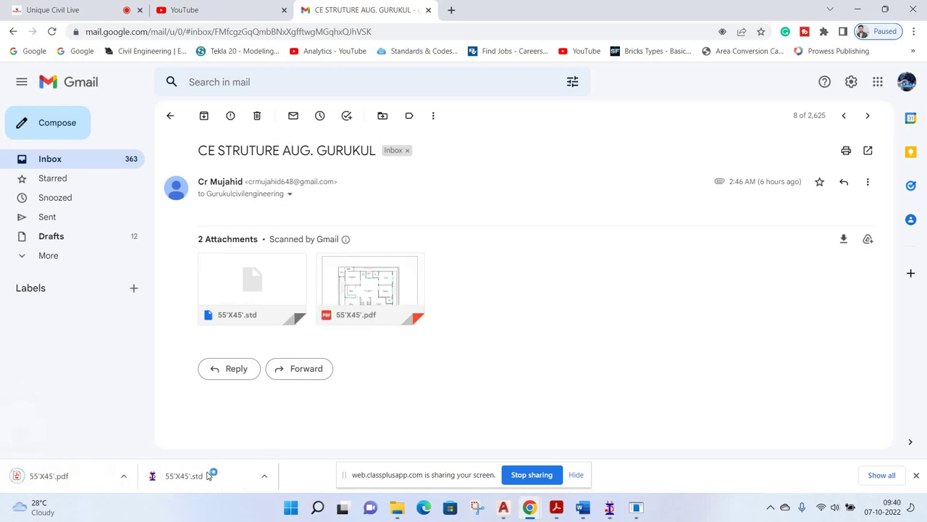
Open the downloaded 55'X45'.std model in STAAD.Pro.
click(217, 472)
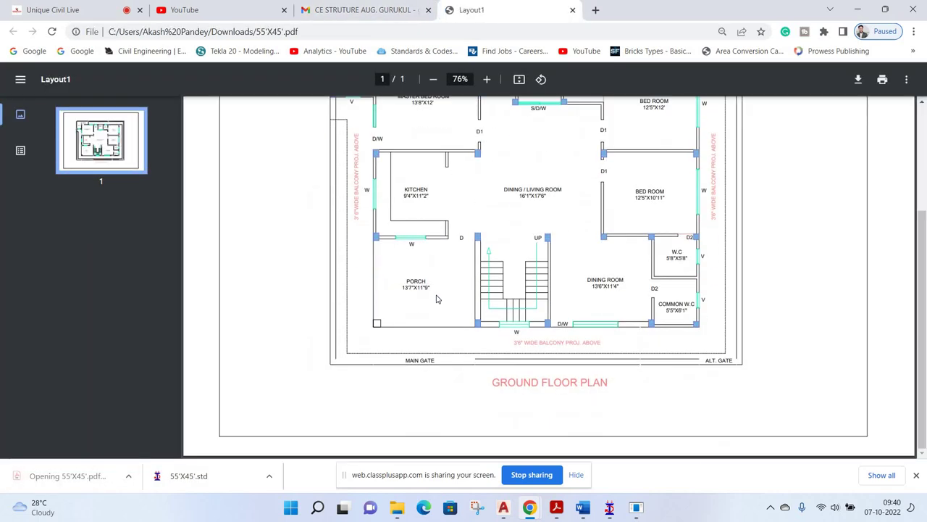
scroll(436, 298, up, 3)
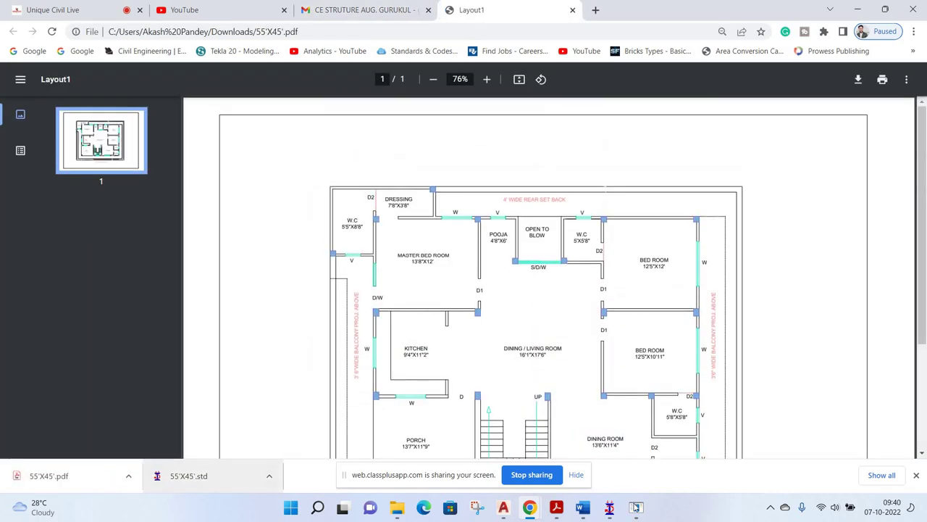
click(642, 446)
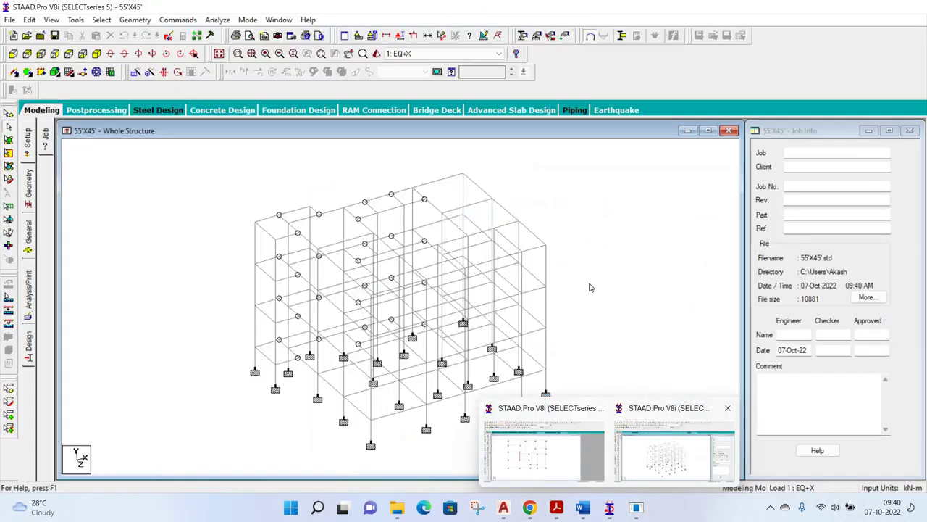
mouse_move(610, 507)
click(678, 456)
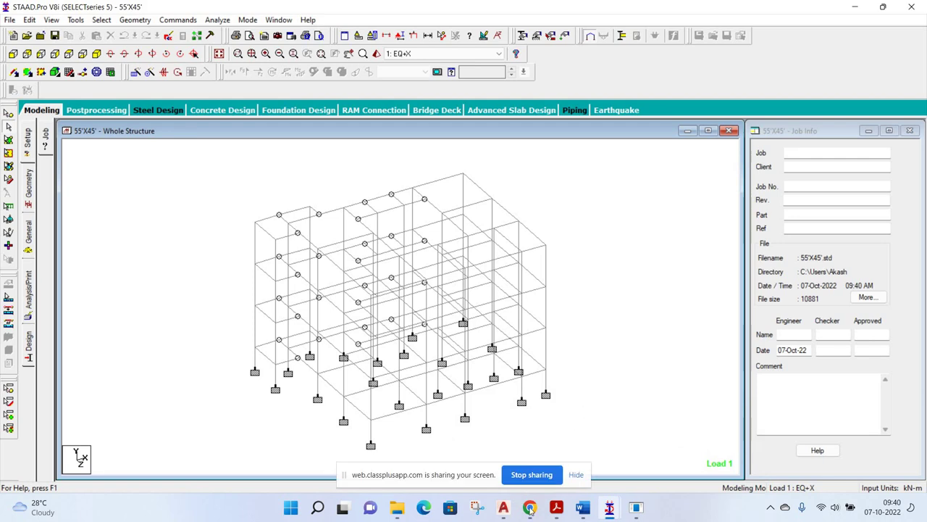
mouse_move(530, 507)
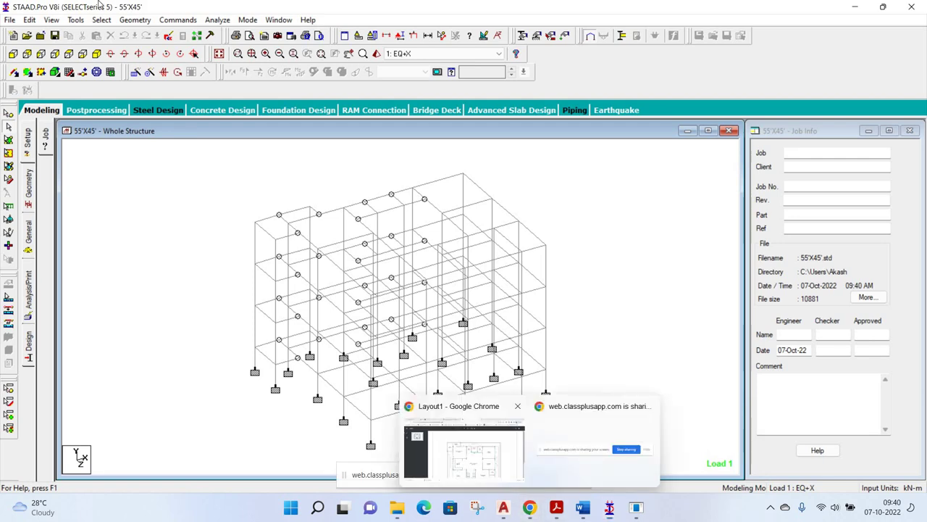
Let the student with a raised hand speak in the live-class tab.
click(464, 446)
key(ctrl+1)
click(864, 176)
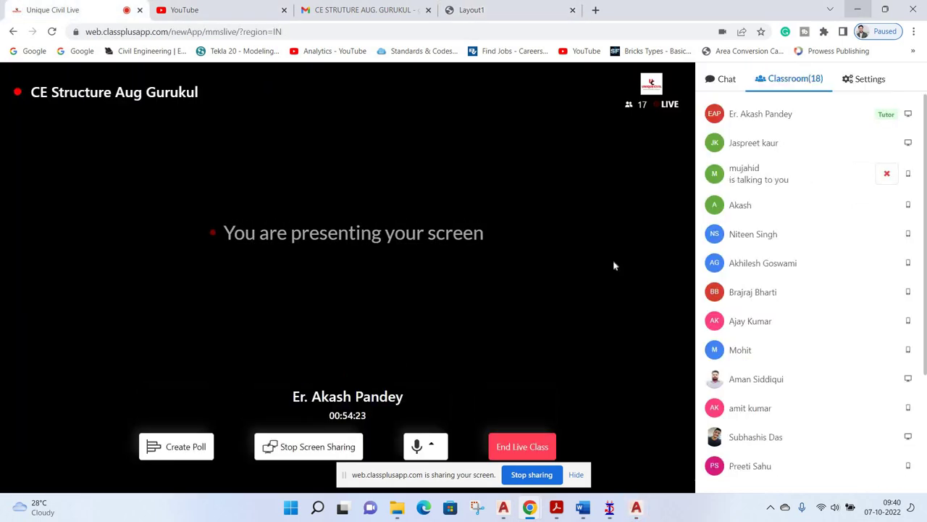
Return briefly to STAAD.Pro, then bring up the 55'X45' floor plan PDF tab.
key(alt+Tab)
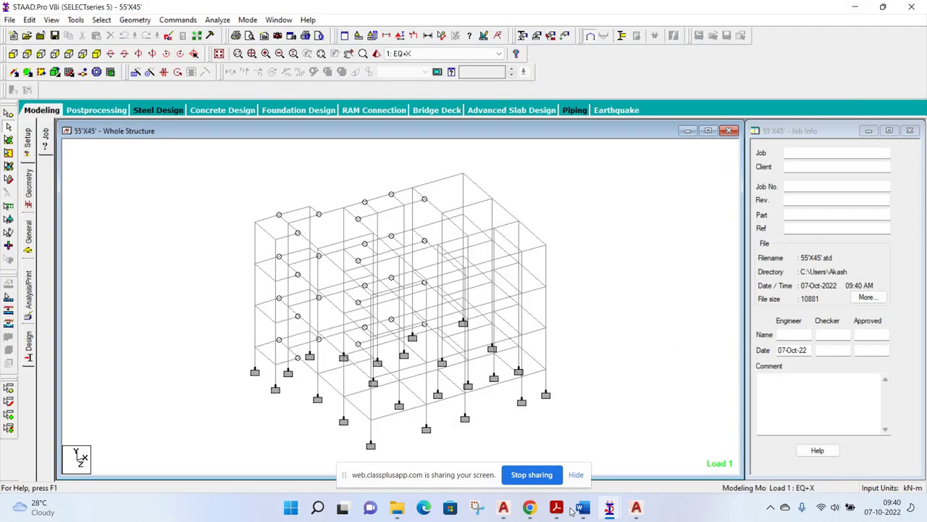
mouse_move(530, 507)
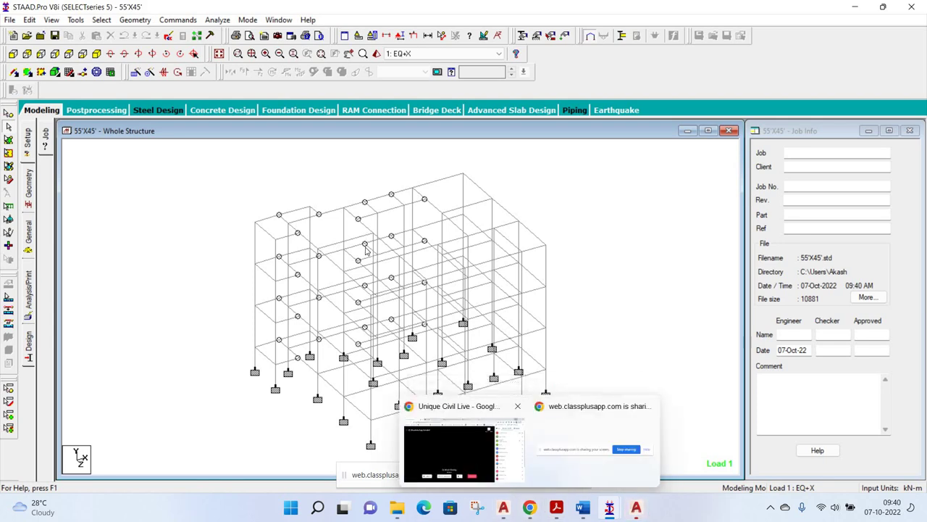
key(alt+Tab)
key(ctrl+4)
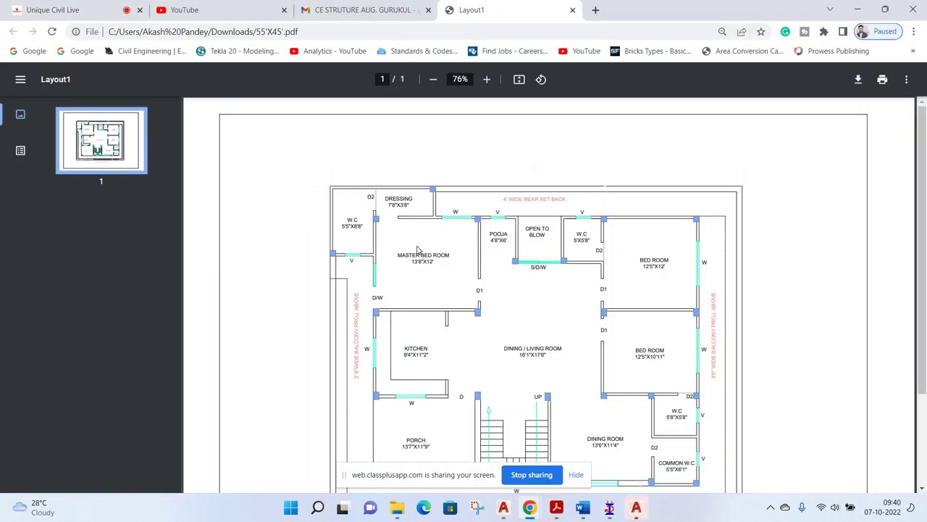
Scroll through the 55'X45' ground floor plan PDF, then return to the CE STRUTURE AUG. GURUKUL email.
scroll(419, 239, down, 1)
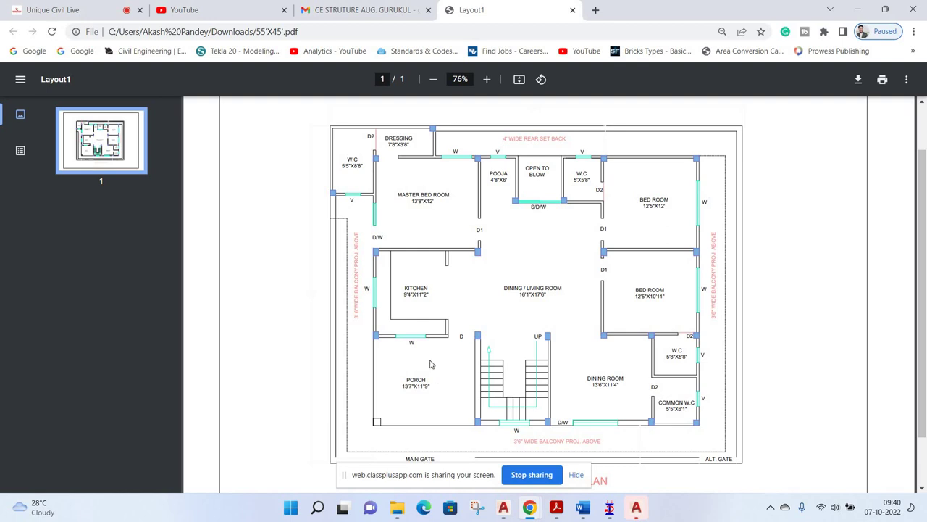
scroll(432, 364, down, 2)
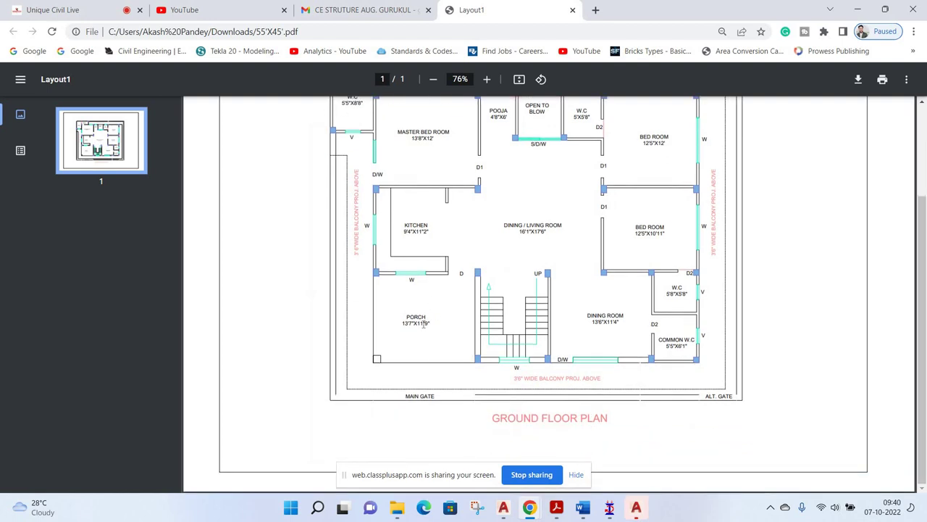
scroll(423, 323, up, 2)
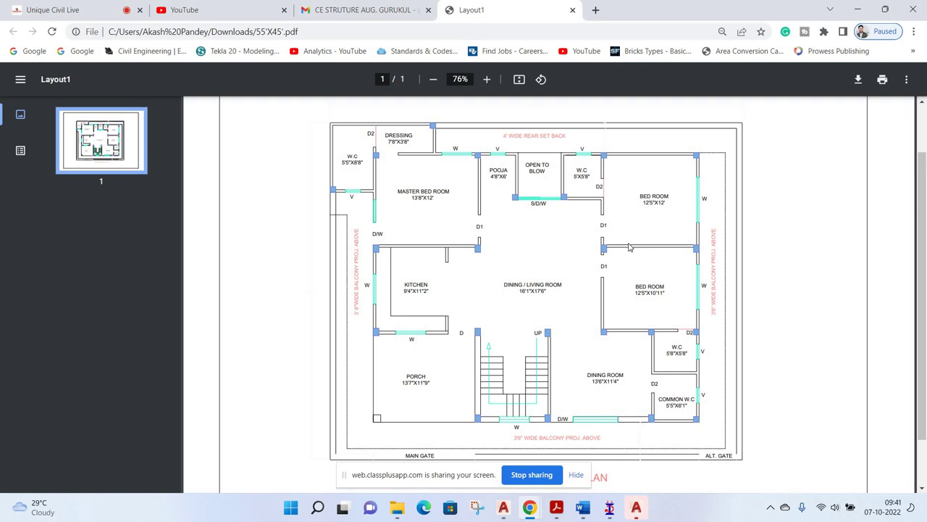
scroll(630, 247, down, 1)
scroll(612, 256, up, 2)
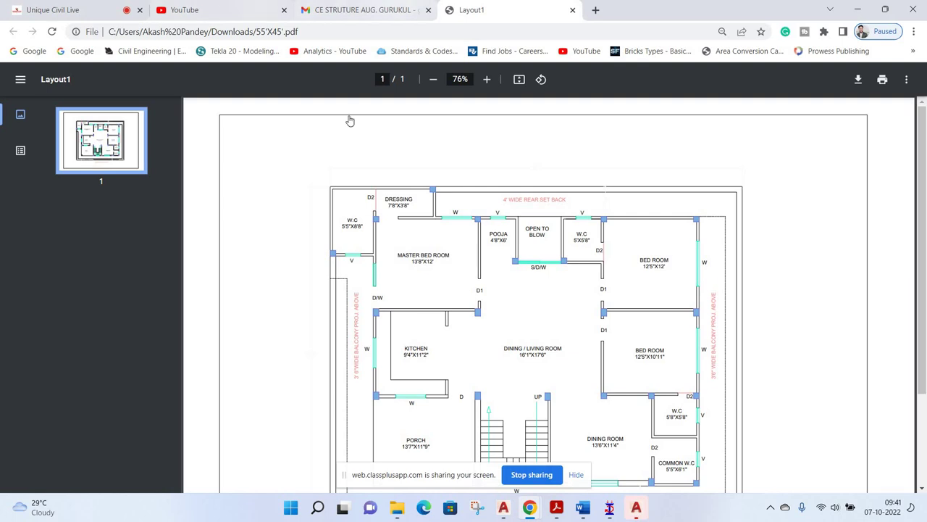
click(362, 10)
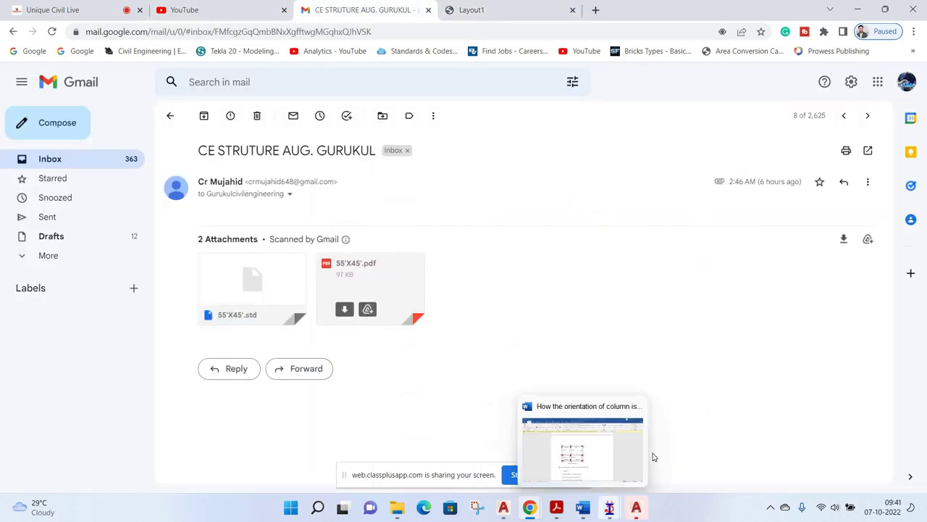
Return to the 55'X45' model and add a PERFORM ANALYSIS PRINT ALL command.
click(681, 444)
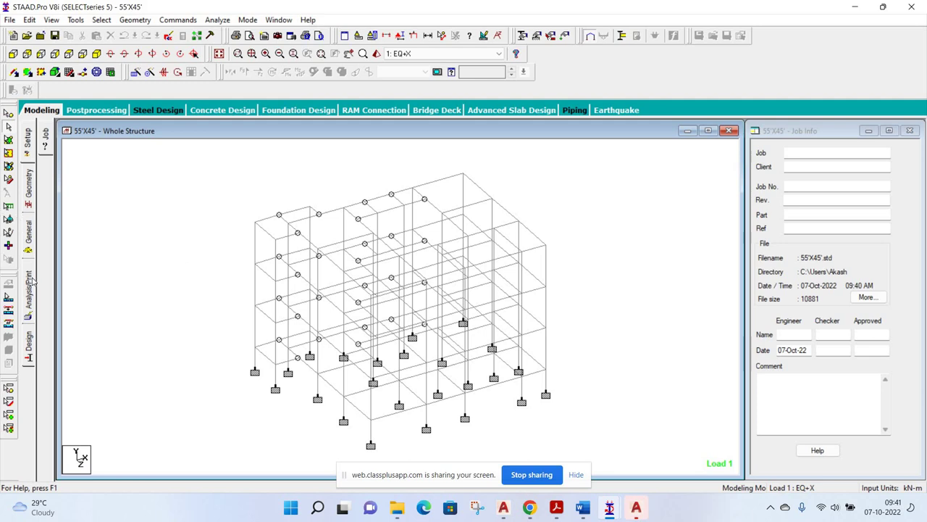
click(29, 309)
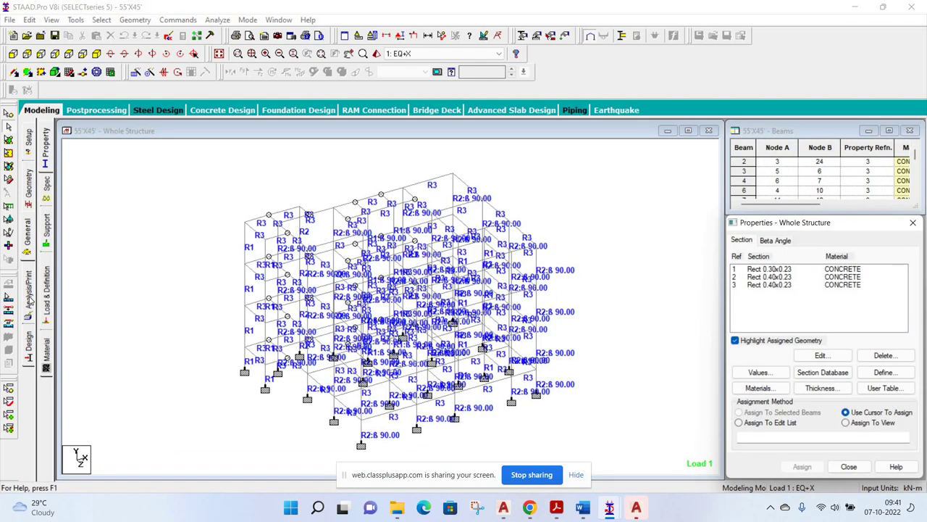
click(30, 299)
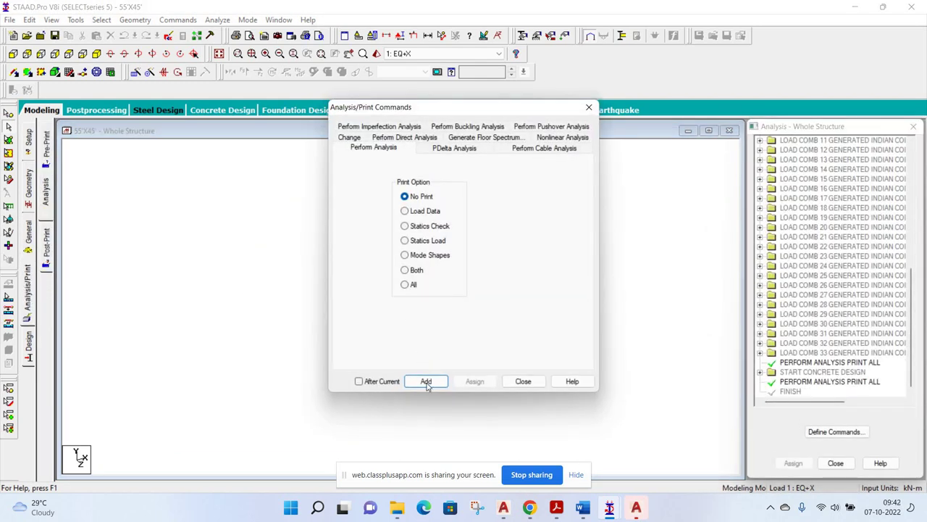
click(405, 284)
click(426, 381)
click(522, 381)
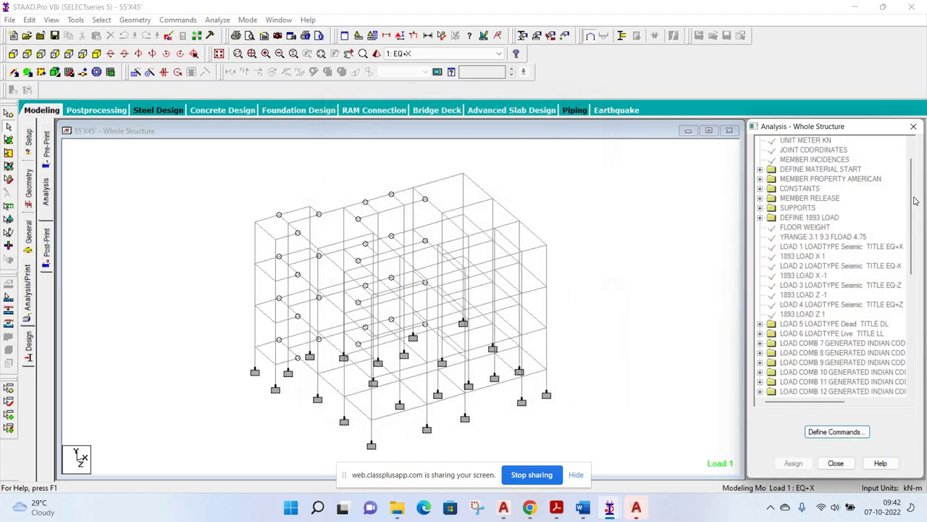
Delete the extra PERFORM ANALYSIS PRINT ALL command and run the analysis with Ctrl+F5.
scroll(837, 373, down, 9)
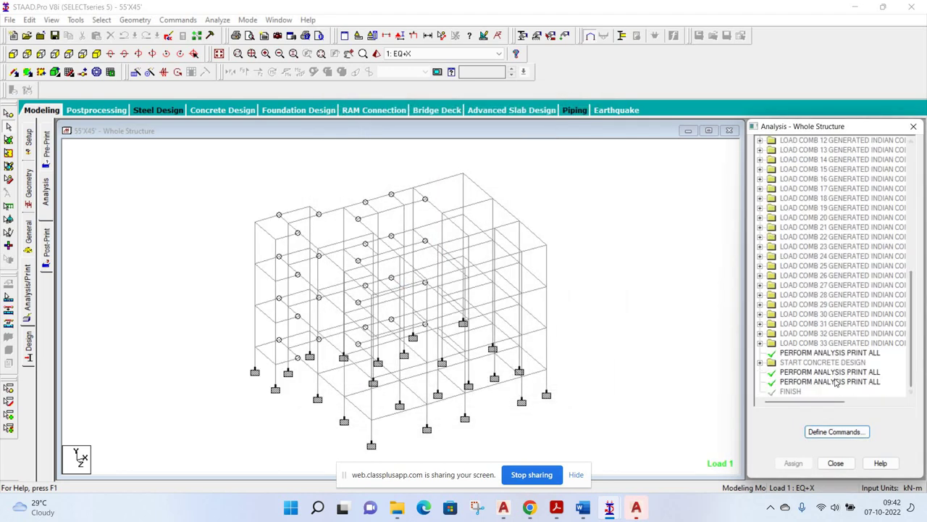
click(833, 371)
right_click(833, 371)
click(841, 392)
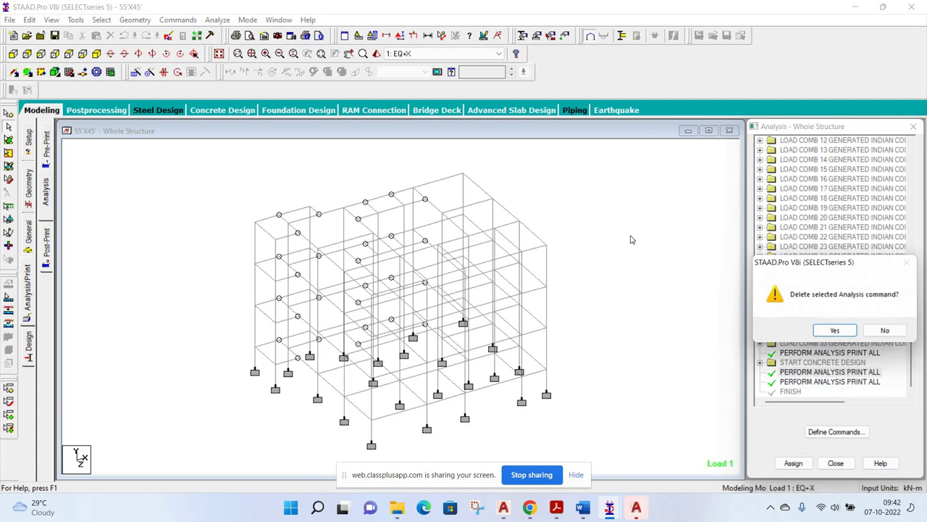
click(834, 330)
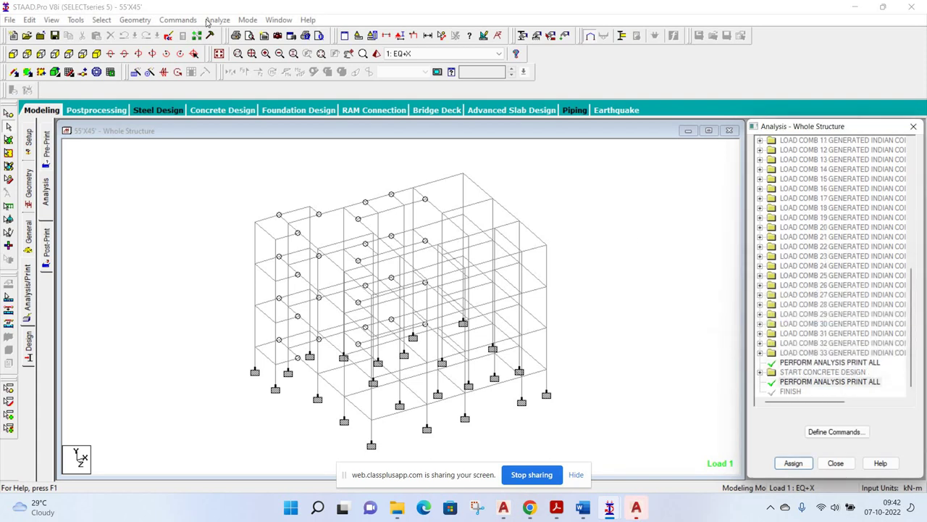
key(ctrl+F5)
Save the 55'X45' model, let the analysis finish, and open the output report.
click(399, 268)
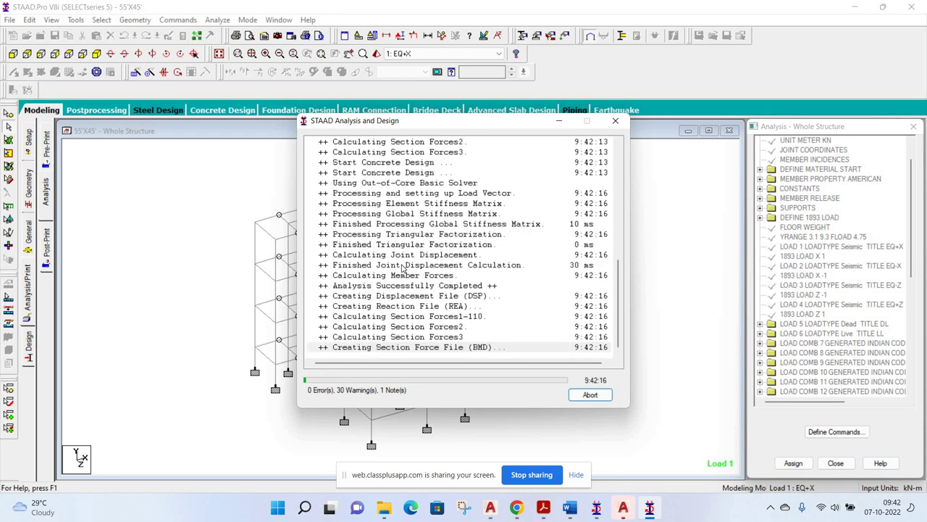
click(330, 378)
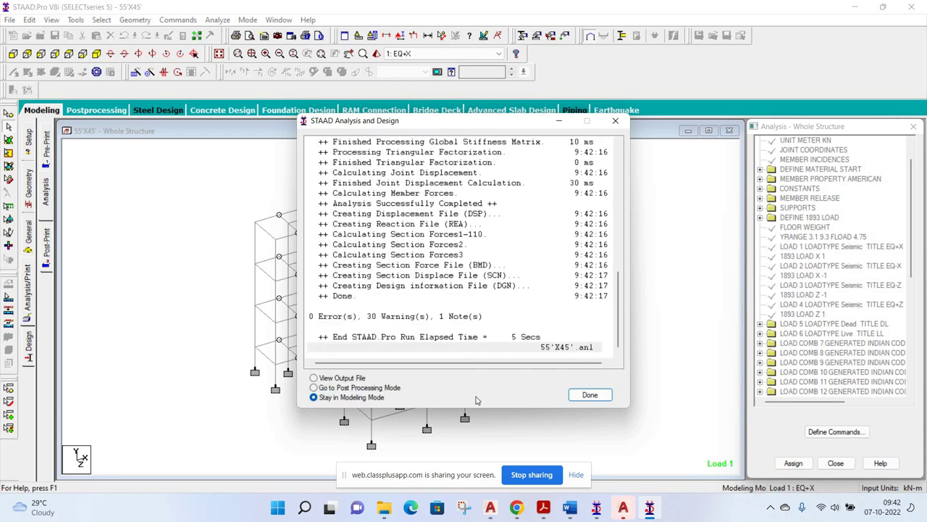
click(585, 396)
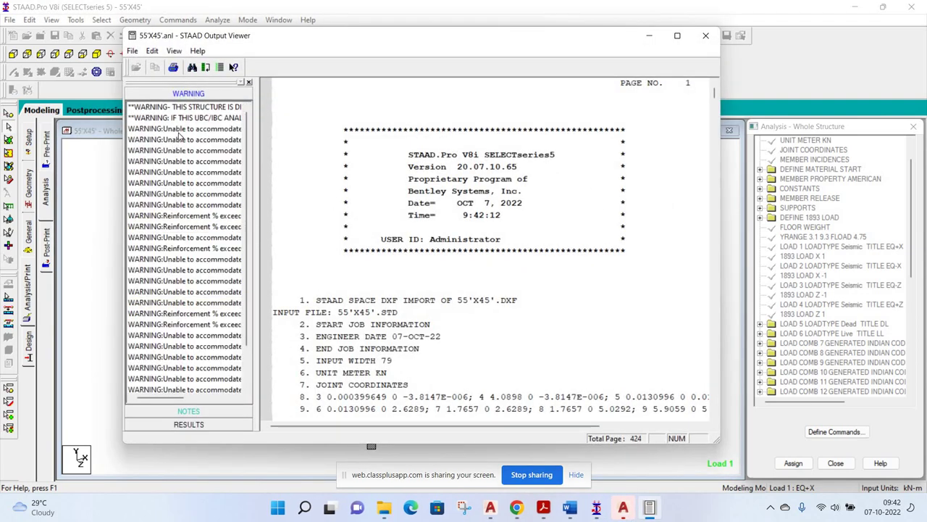
Check the reinforcement warnings for columns 53 and 54; Column 54 needs 2679.90 sq.mm steel.
click(182, 131)
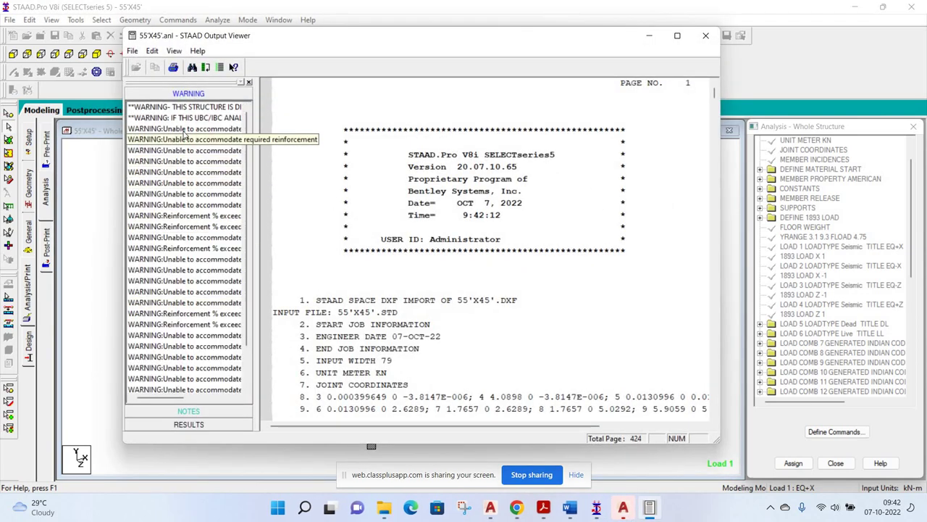
scroll(398, 216, up, 3)
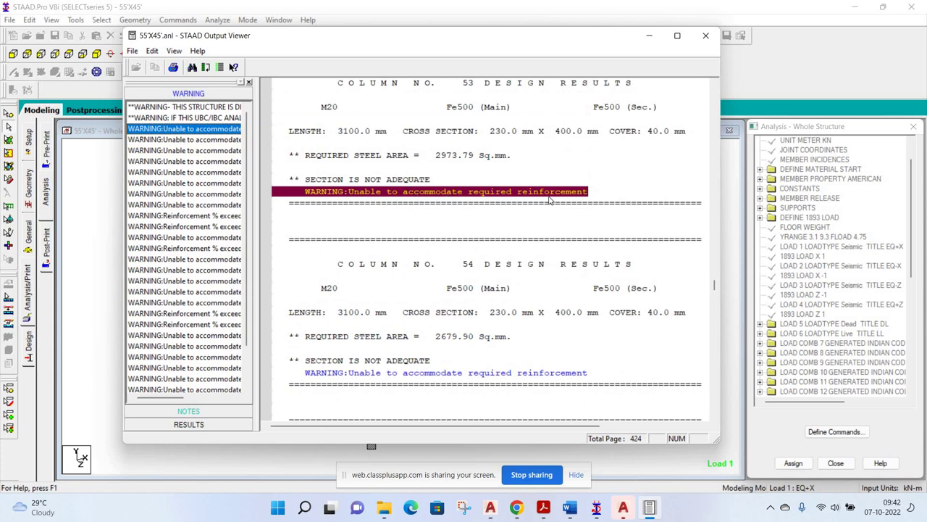
click(459, 161)
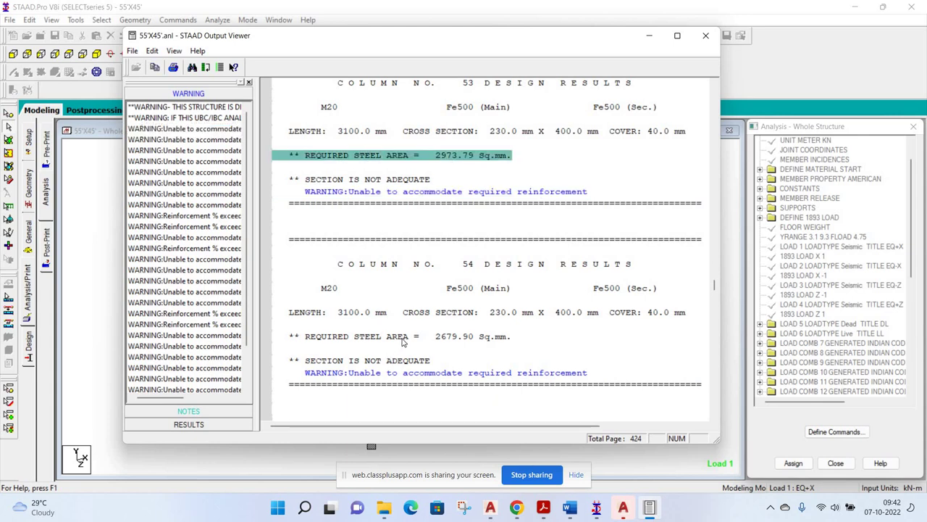
scroll(406, 341, down, 1)
scroll(417, 332, up, 2)
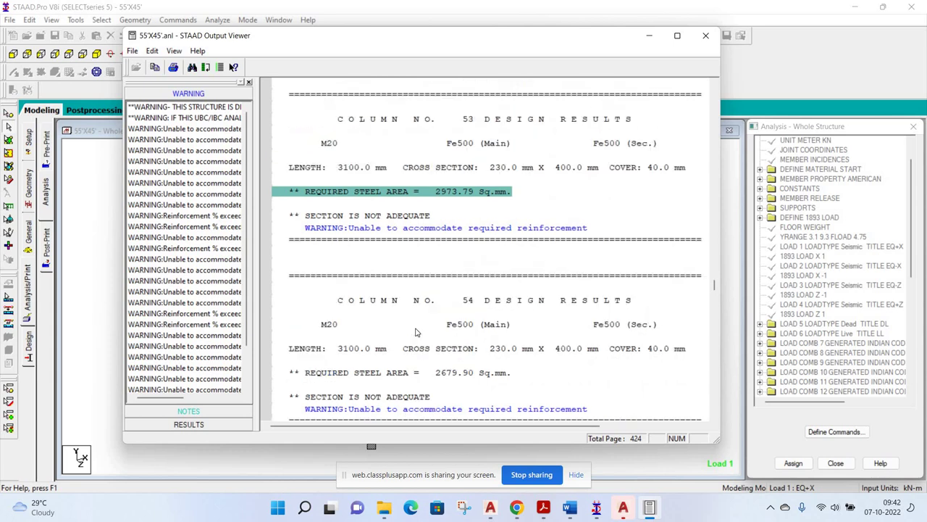
scroll(438, 334, down, 1)
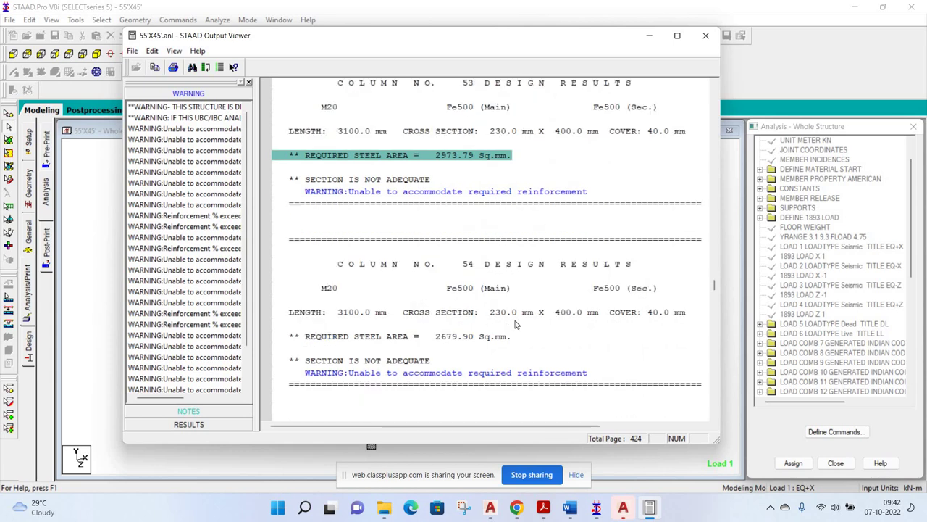
click(564, 315)
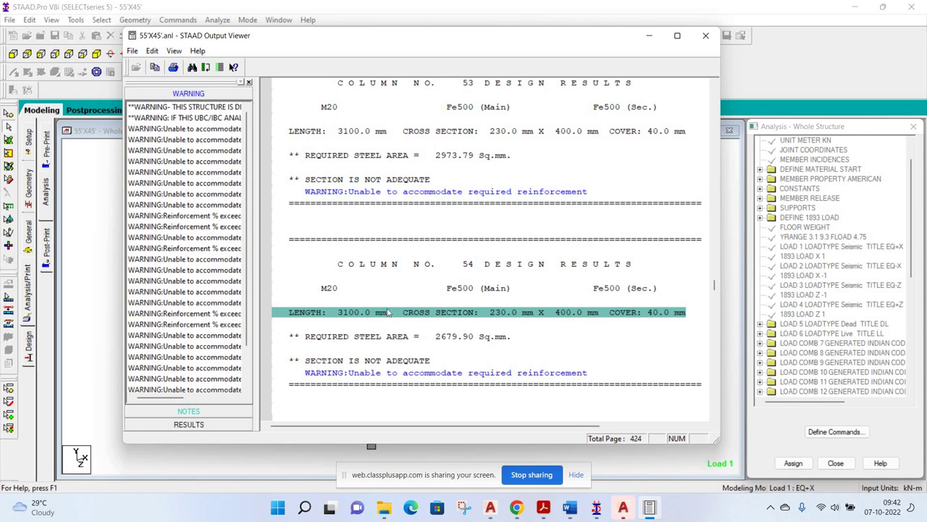
scroll(405, 313, down, 2)
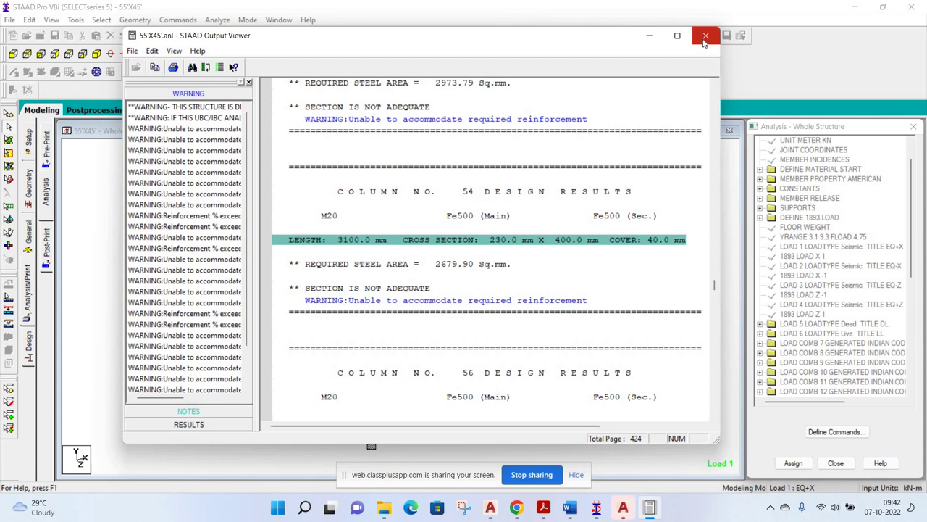
Close the output report and check the corner column's concrete design results.
click(704, 41)
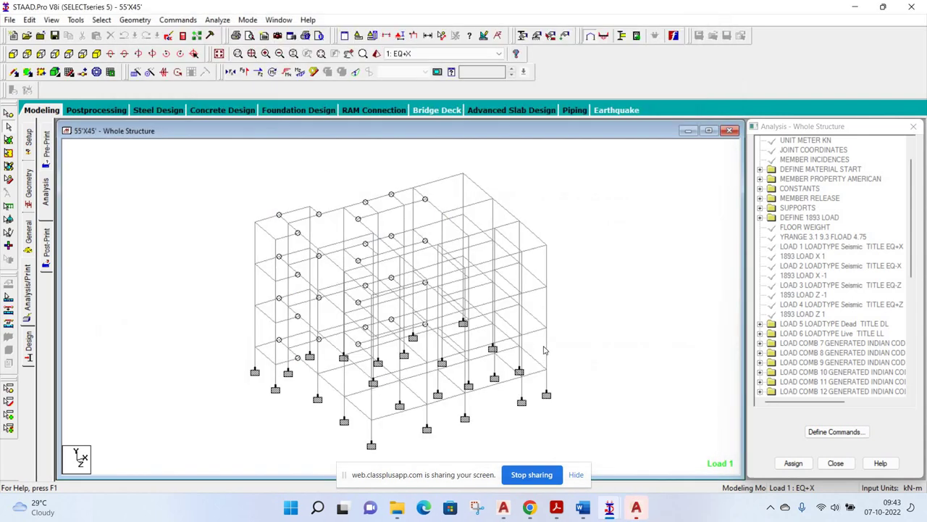
double_click(546, 350)
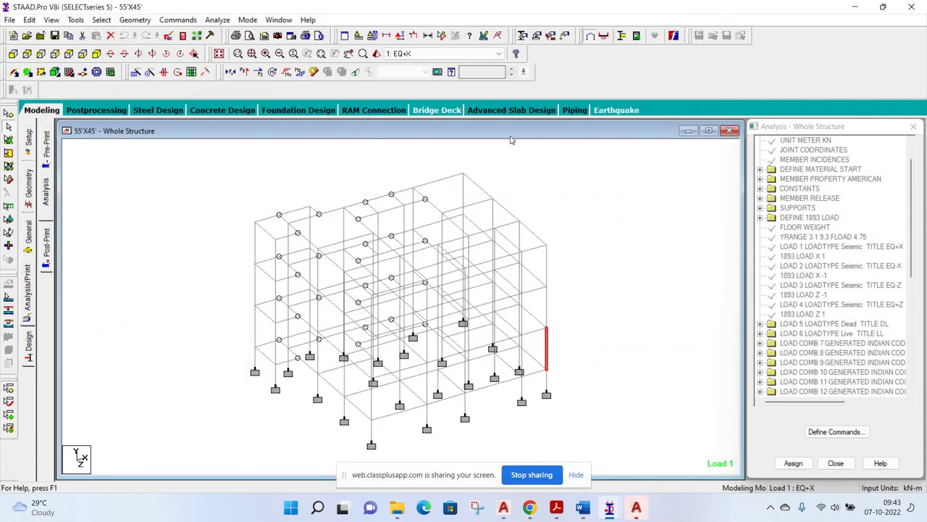
click(529, 131)
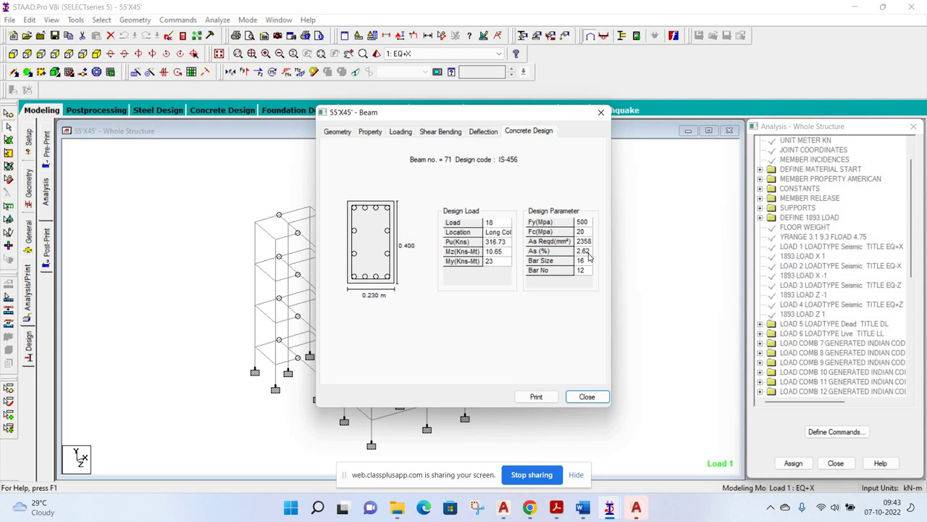
click(597, 115)
Review concrete design reinforcement results for another column, then columns 237 and 144.
double_click(256, 249)
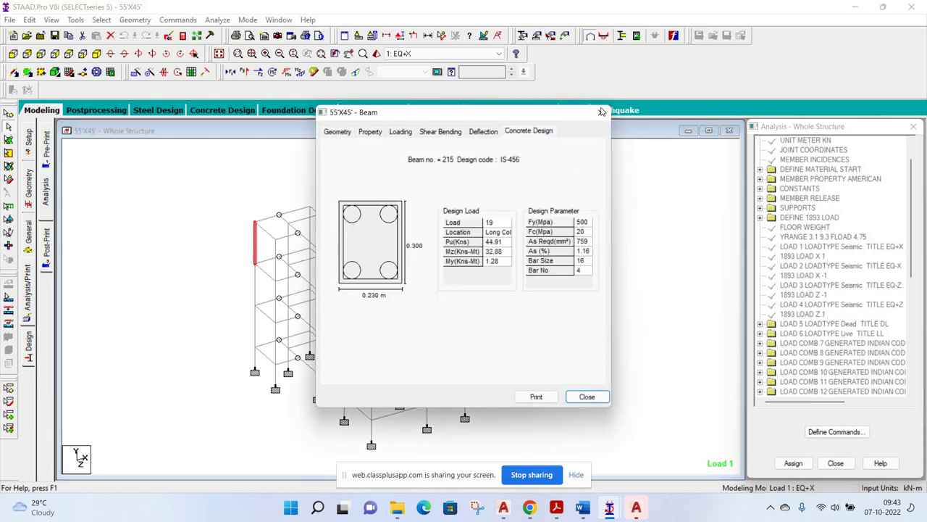
click(601, 113)
double_click(519, 237)
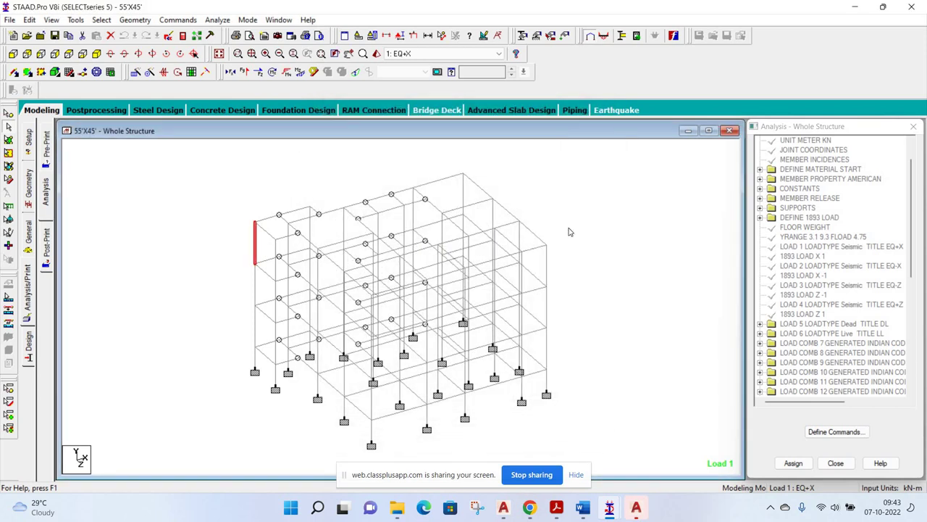
click(531, 133)
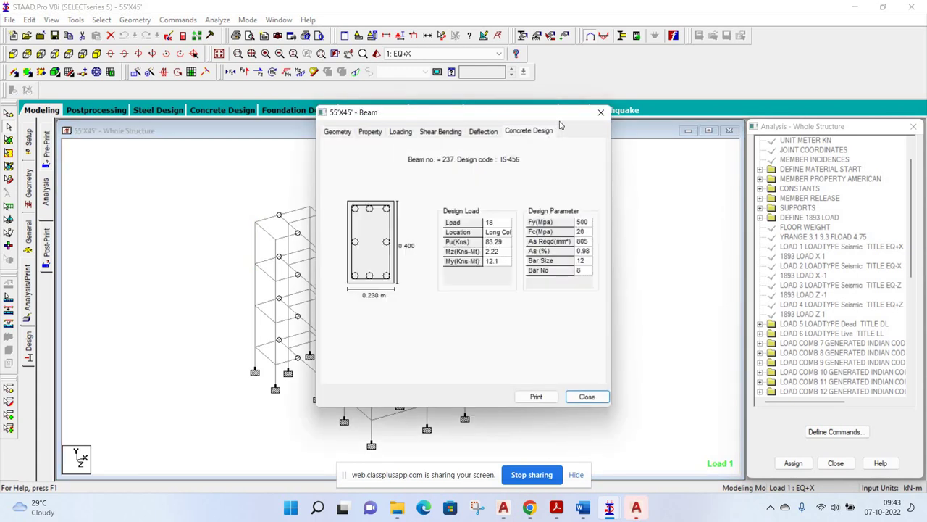
key(Escape)
double_click(547, 381)
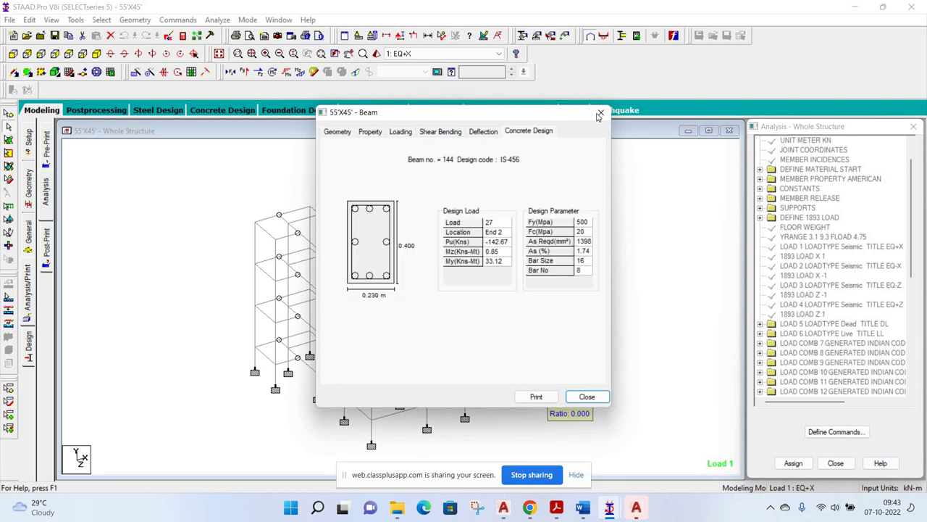
click(599, 114)
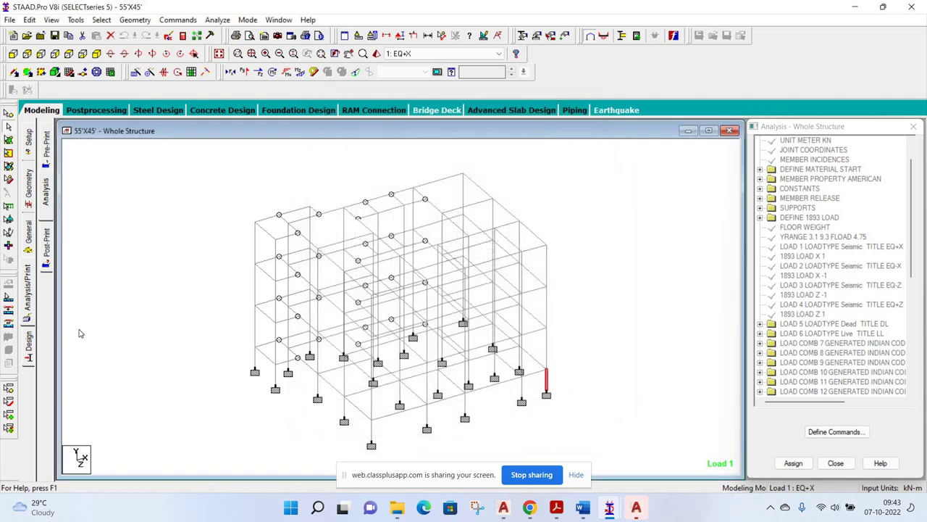
Display the DL dead load (UNI GY -6.7 kN/m) and the LL live load on the frame.
click(29, 247)
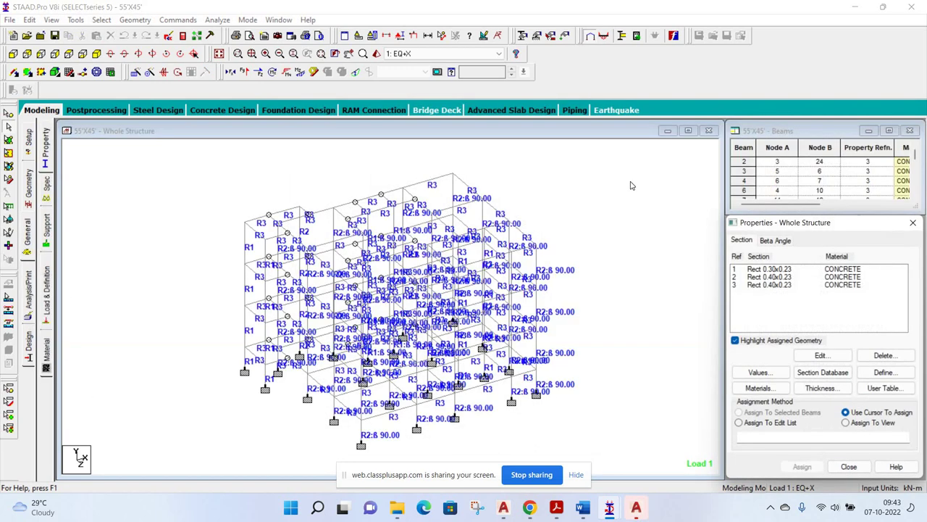
click(735, 161)
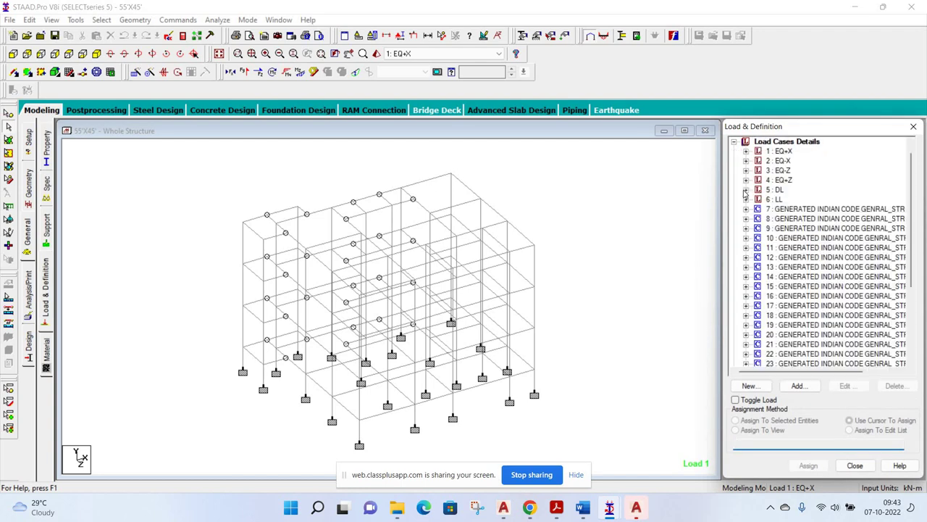
click(746, 190)
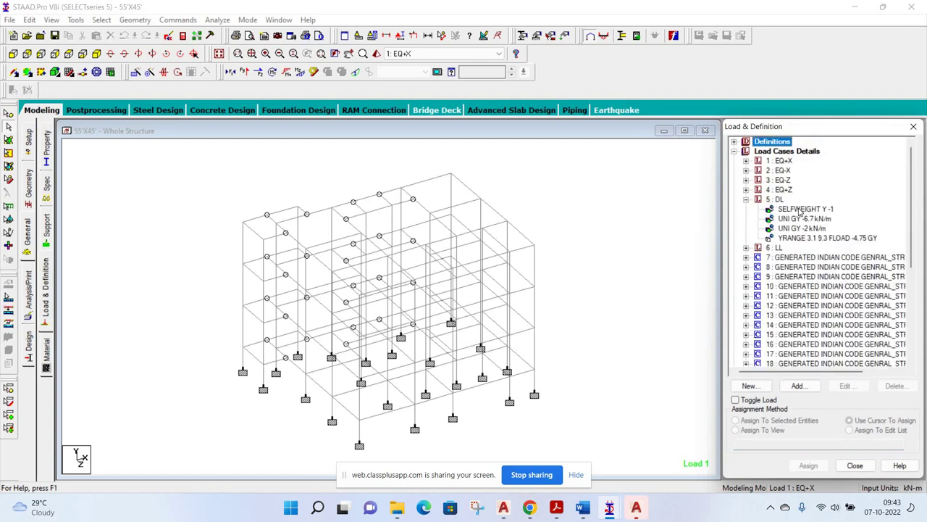
click(797, 218)
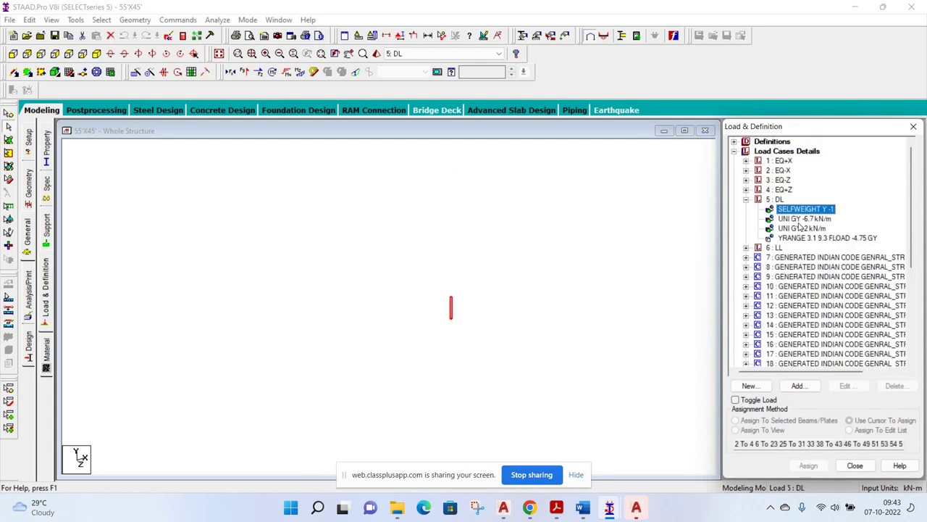
key(Down)
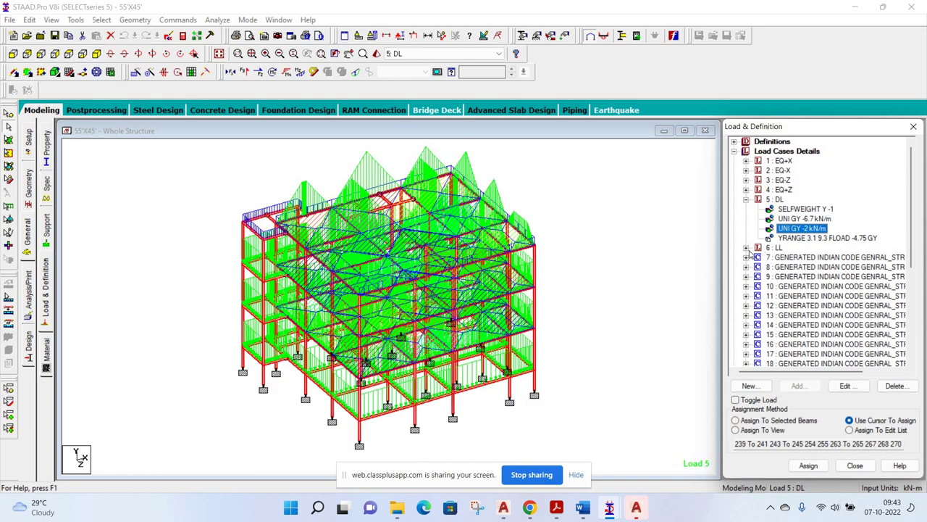
key(Down)
click(747, 247)
key(Down)
key(Down)
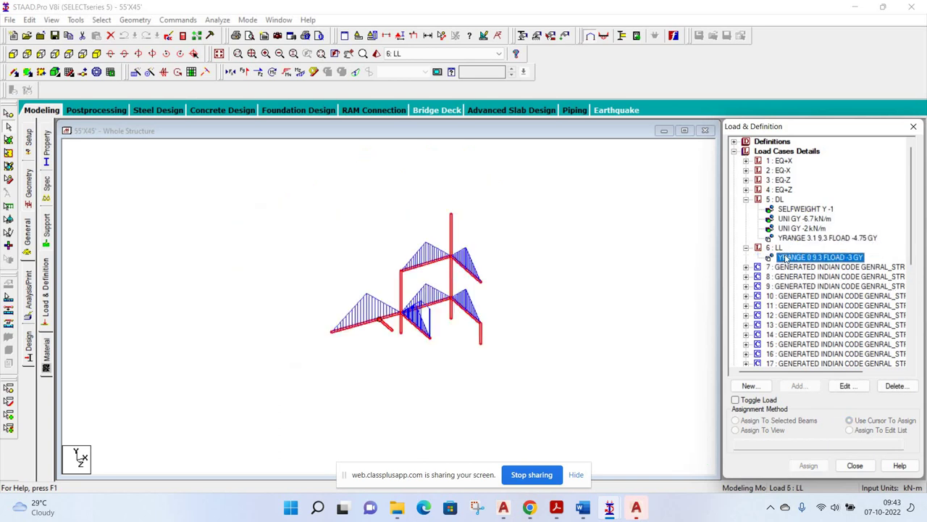
Display the EQ+Z and EQ-Z seismic loads, then make EQ-X active and show its lateral loads.
click(746, 189)
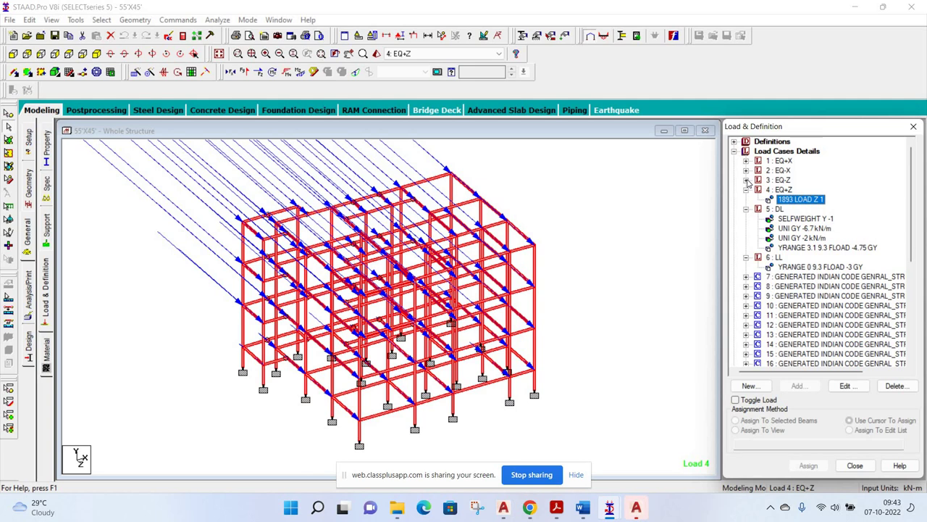
click(746, 179)
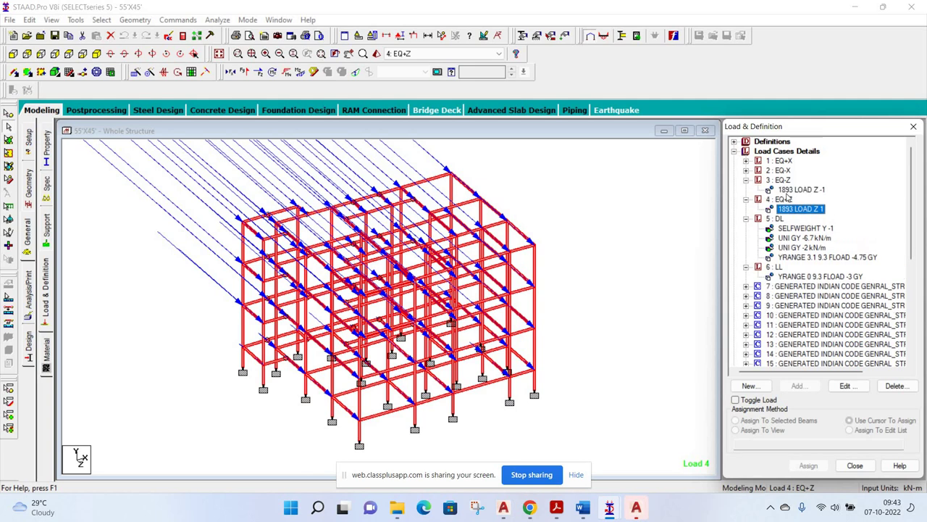
click(777, 170)
click(746, 170)
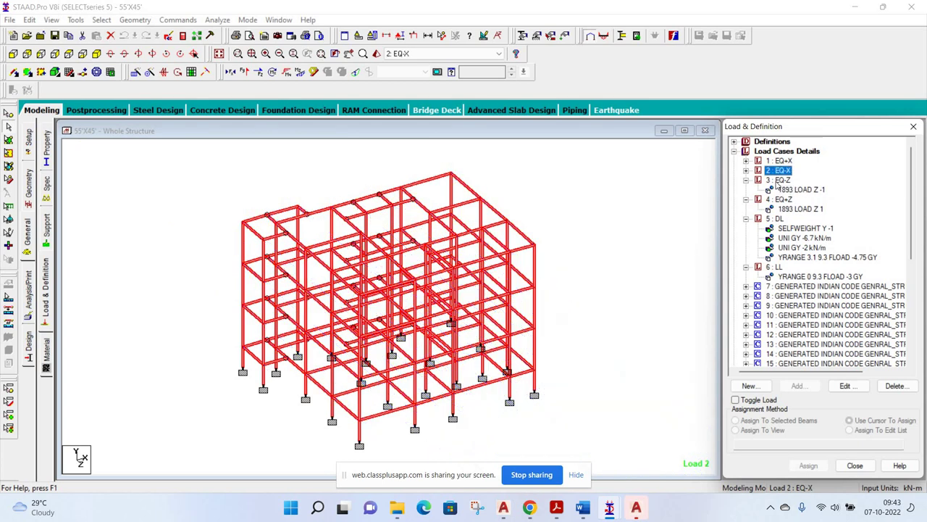
click(781, 181)
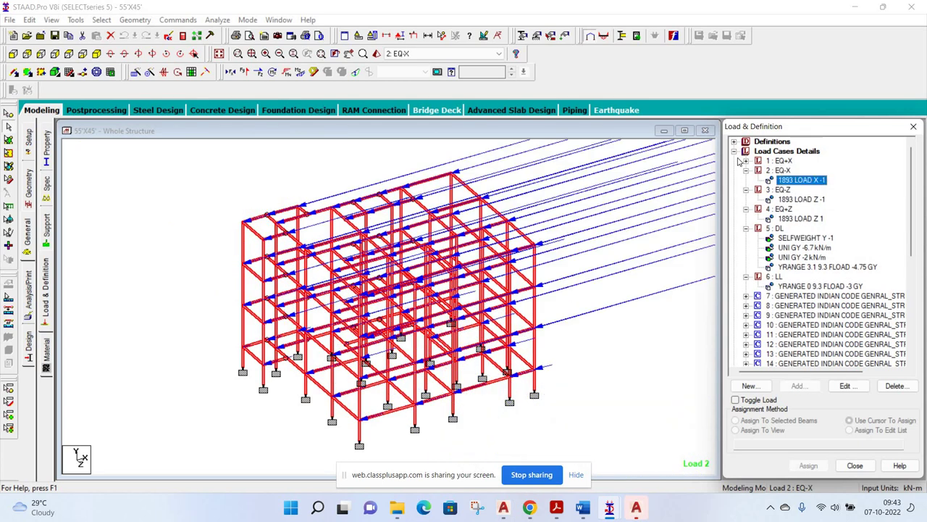
scroll(789, 270, down, 2)
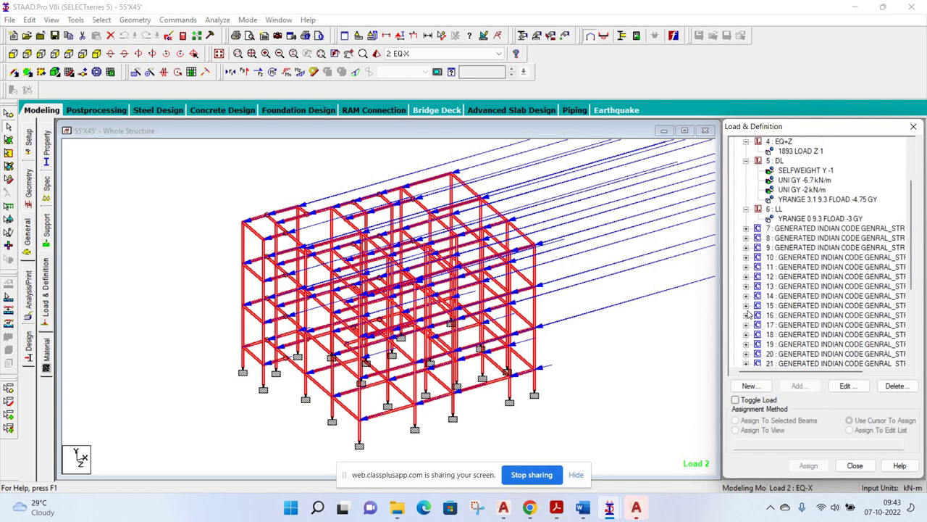
scroll(788, 270, down, 1)
click(84, 281)
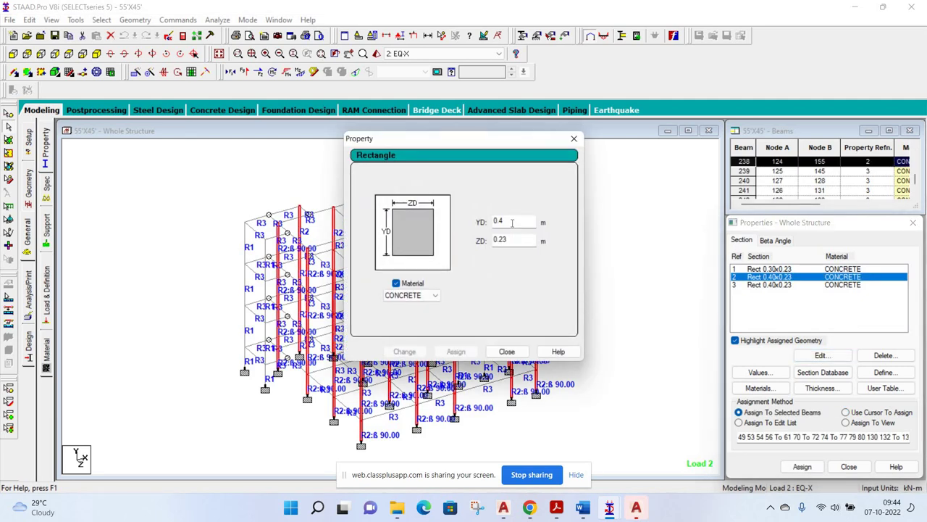
Resize rectangular section 2 to YD 0.45 m and ZD 0.30 m and confirm the change.
text(5)
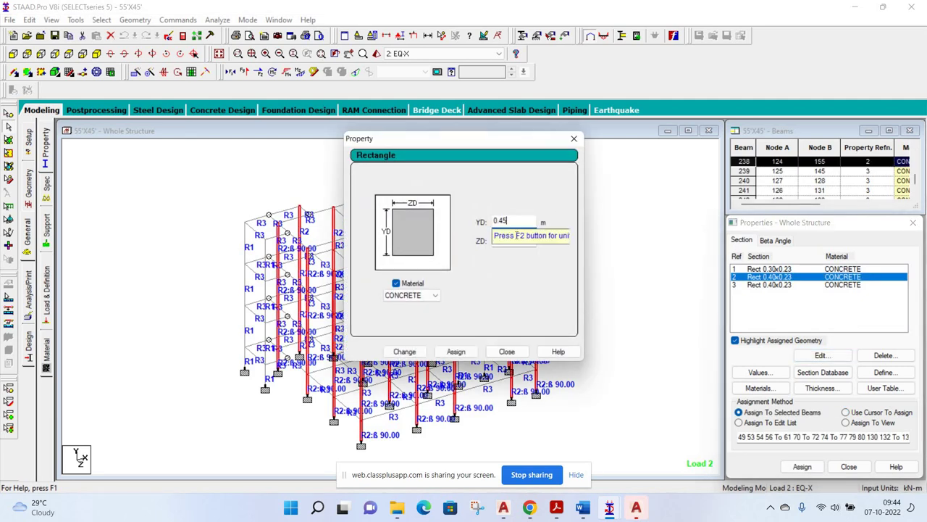
drag(497, 239, 505, 239)
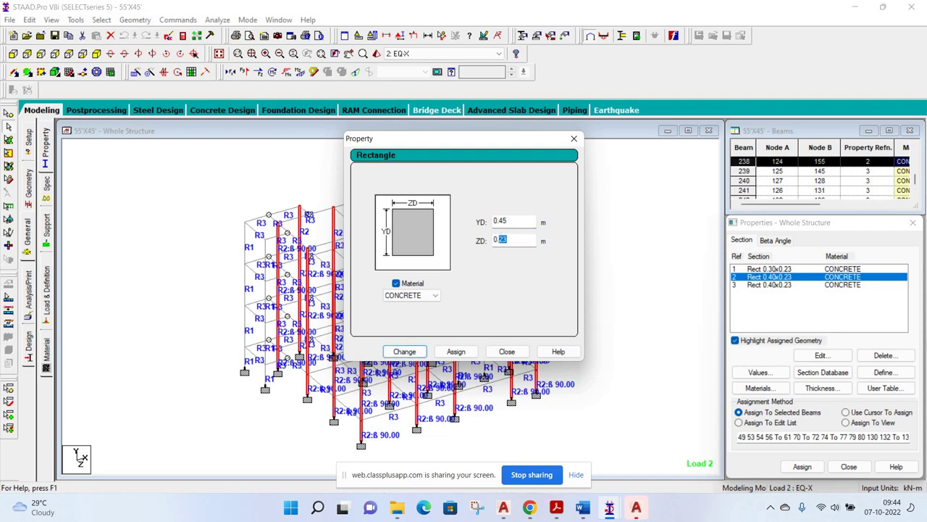
text(30)
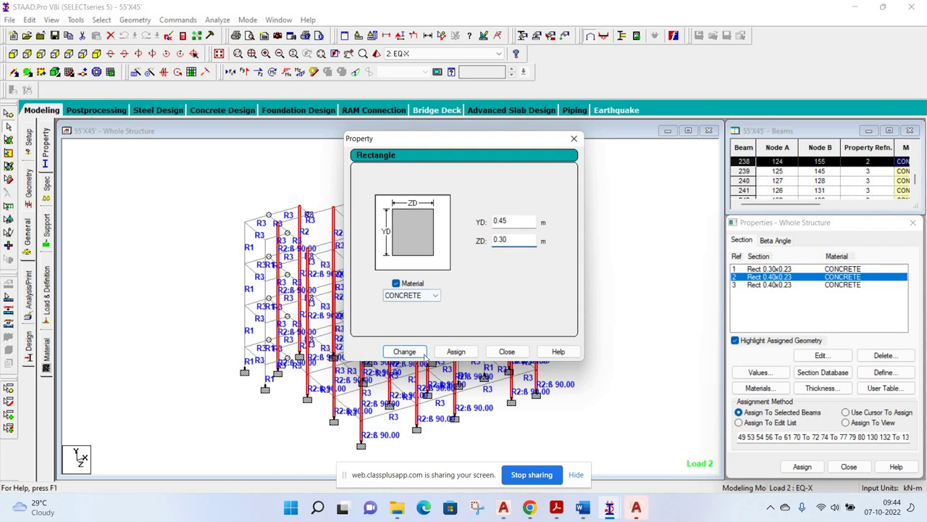
key(Return)
click(495, 278)
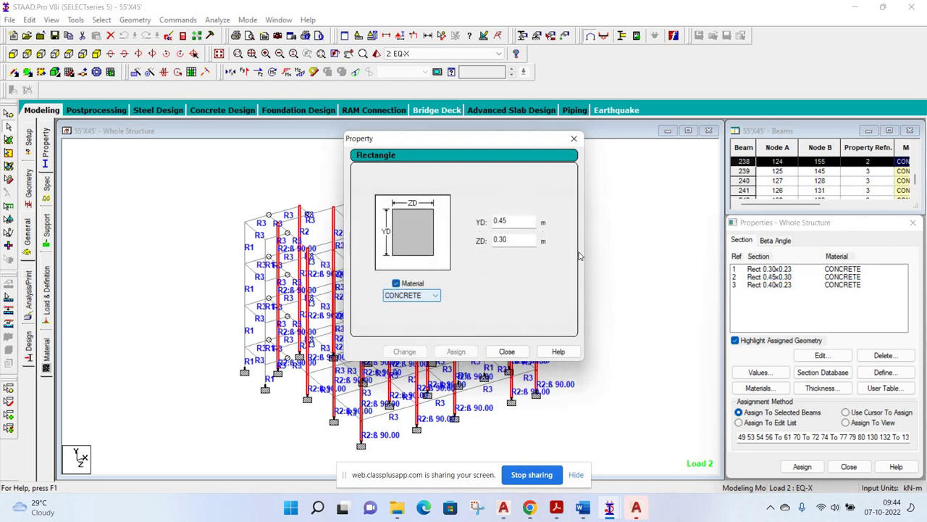
click(506, 352)
click(617, 231)
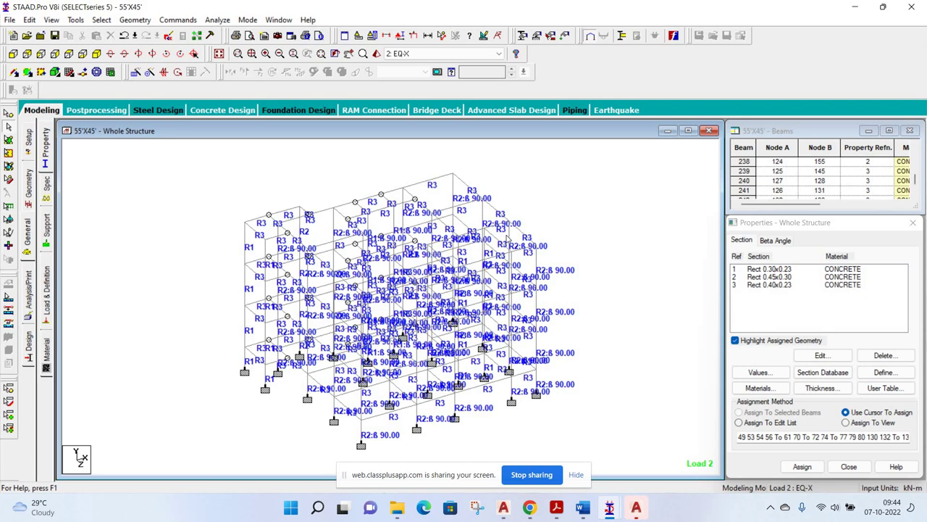
click(28, 285)
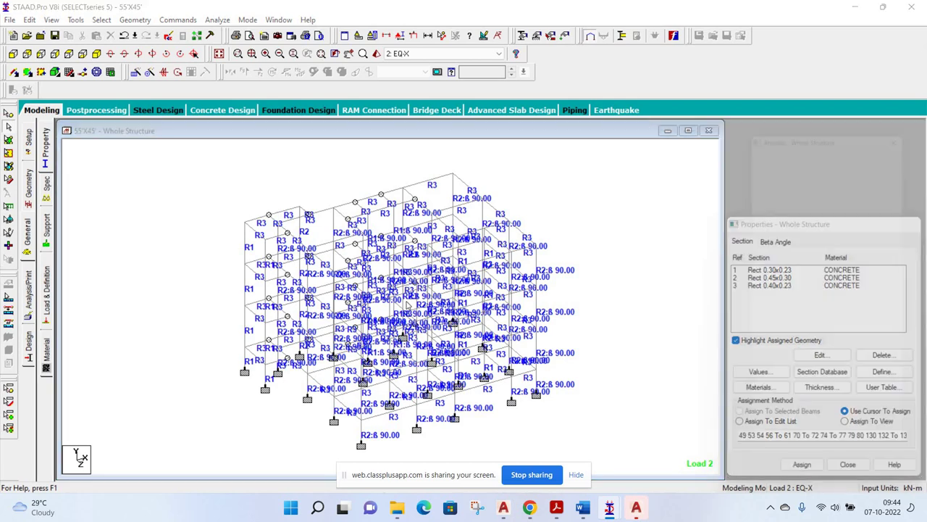
Run the analysis and review the reinforcement-exceeds-limit warning for column 65 in the output file.
click(522, 381)
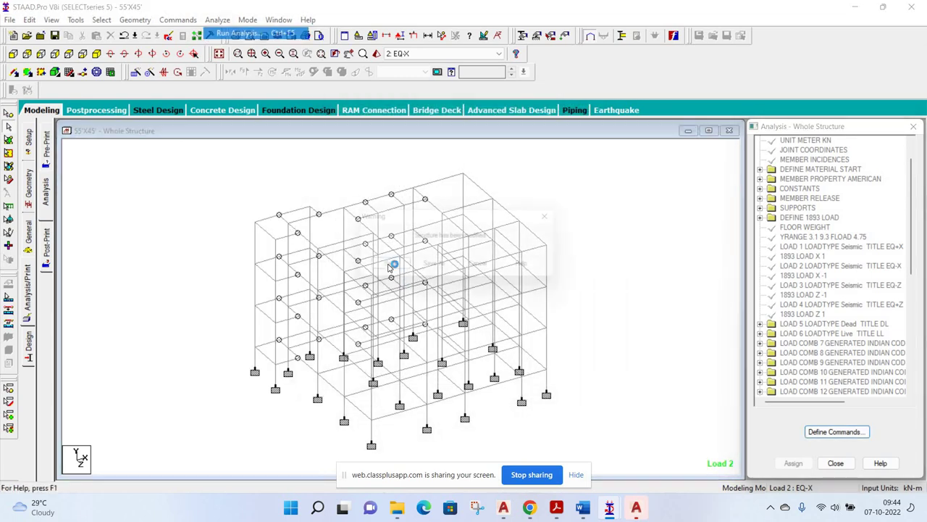
click(385, 266)
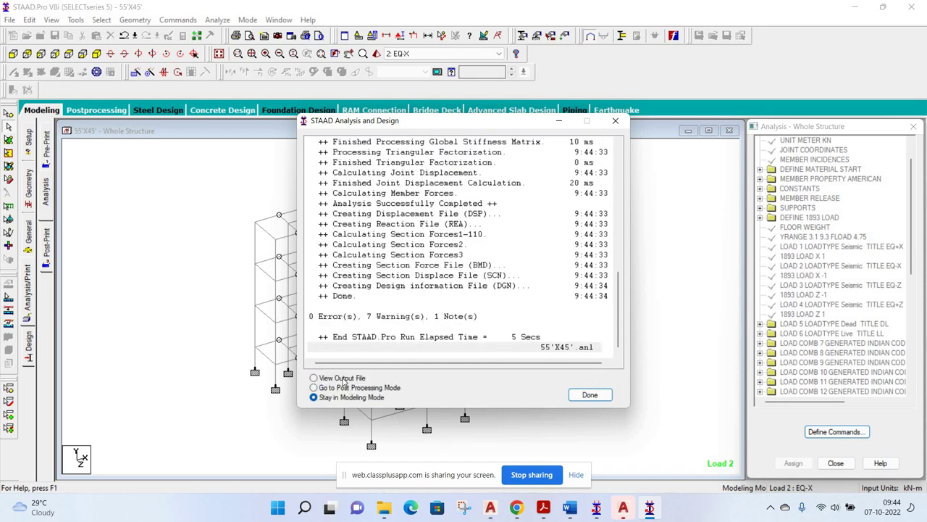
click(313, 378)
click(590, 394)
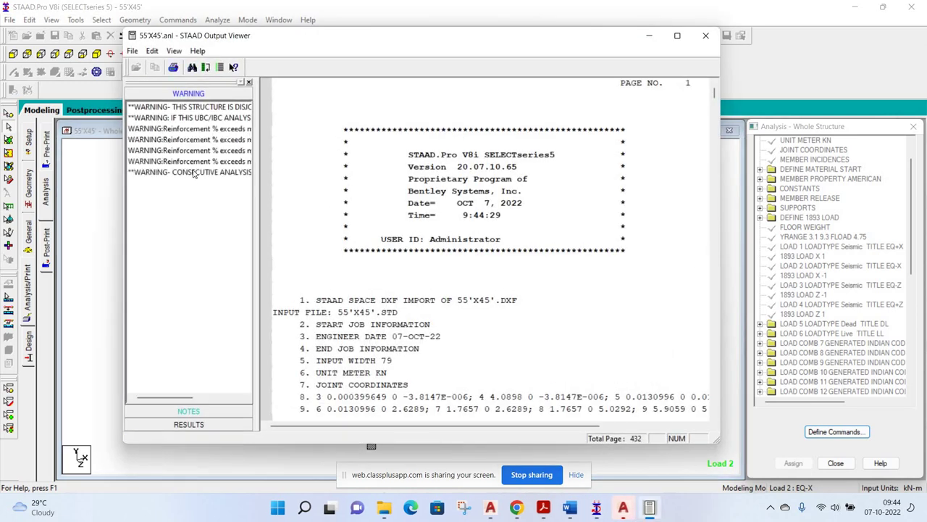
click(190, 128)
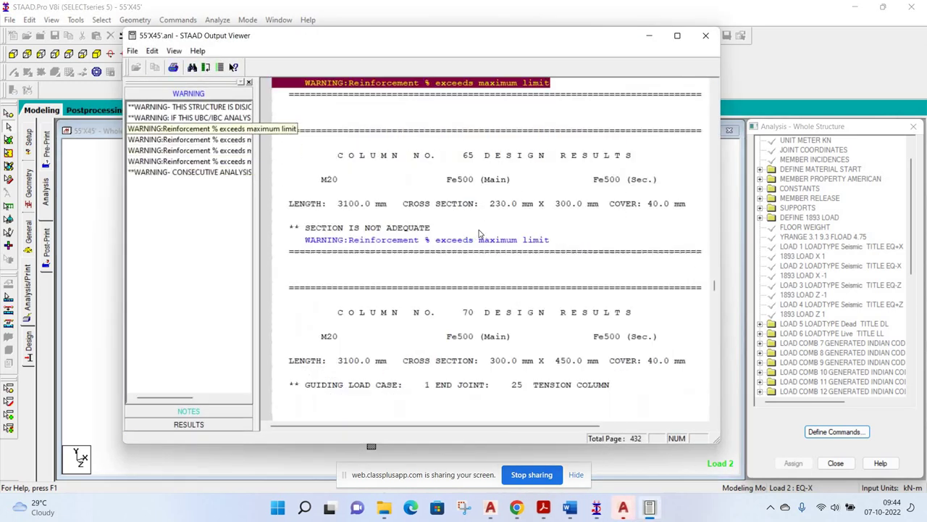
scroll(406, 158, up, 2)
scroll(469, 129, up, 1)
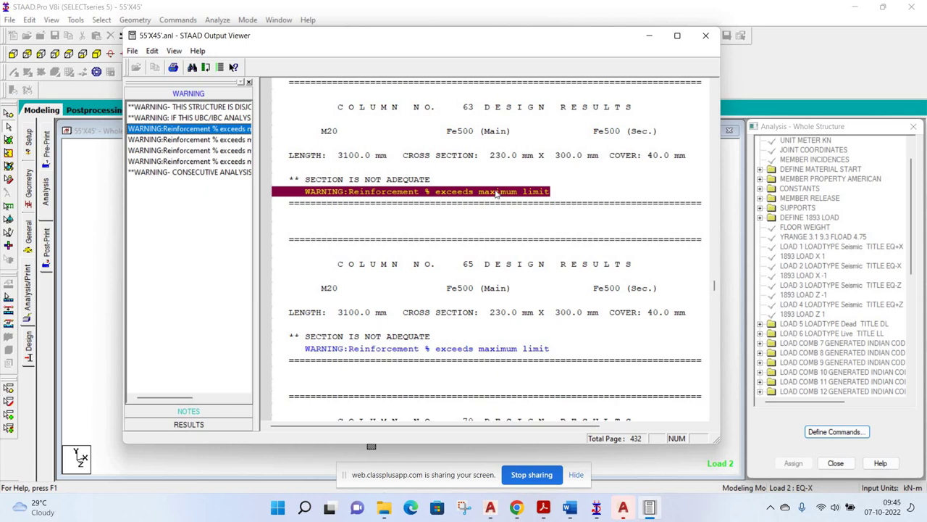
click(704, 36)
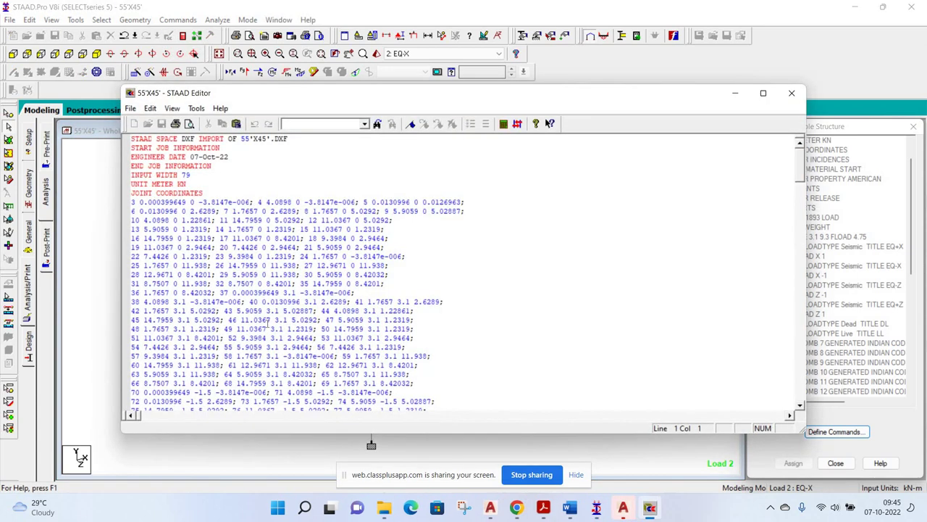
Scroll to LOAD 1 EQ+X in the input file and place the cursor after '1893 LOAD X 1'.
scroll(267, 323, down, 6)
scroll(268, 323, down, 12)
scroll(267, 321, down, 5)
scroll(267, 321, down, 5)
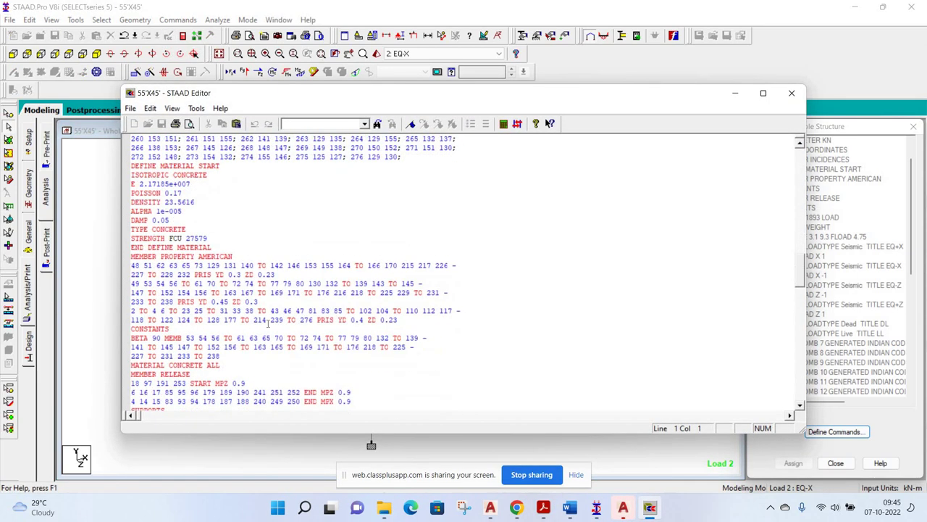
scroll(267, 321, down, 5)
scroll(191, 256, down, 2)
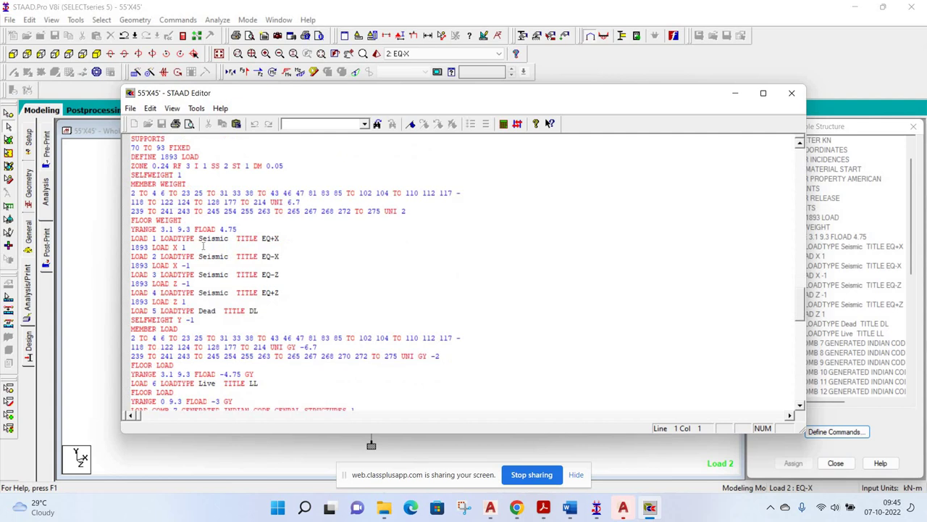
click(204, 246)
Add PERFORM ANALYSIS and CHANGE lines after load 1 and select them for copying.
key(Return)
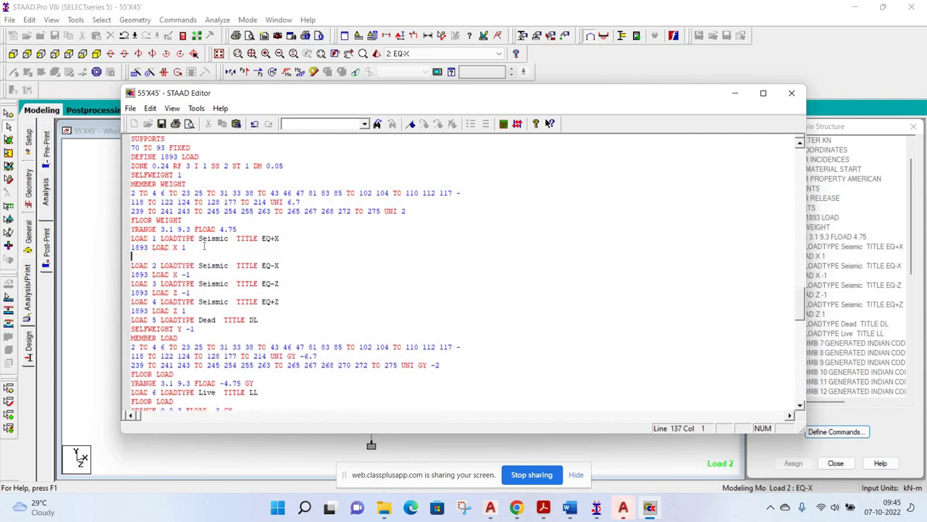
key(Caps_Lock)
text(PERFO)
text(RM A)
text(NALYSIS)
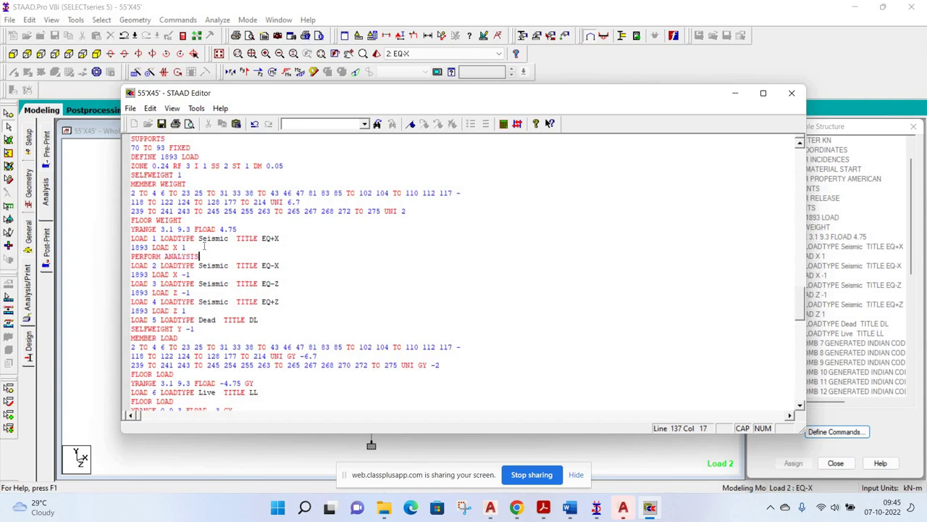
key(Return)
text(CH)
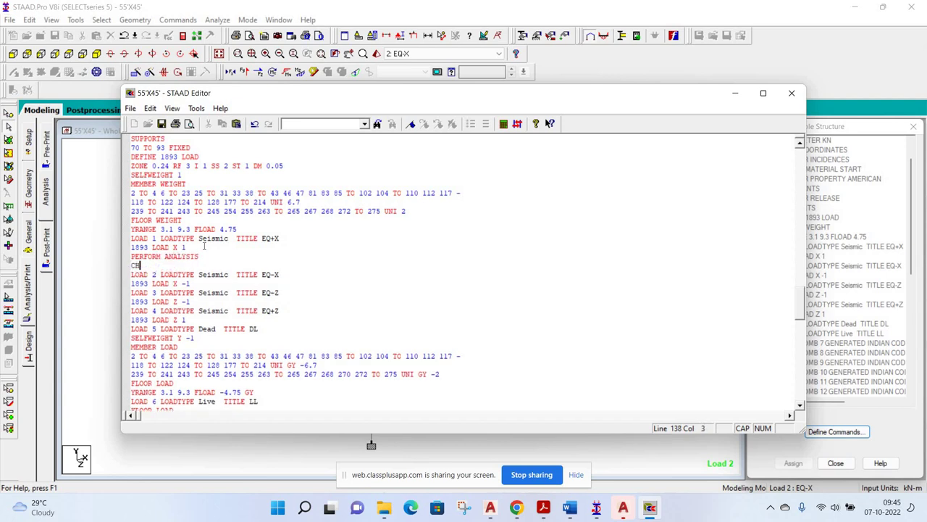
text(ANG)
text(E)
drag(156, 265, 131, 259)
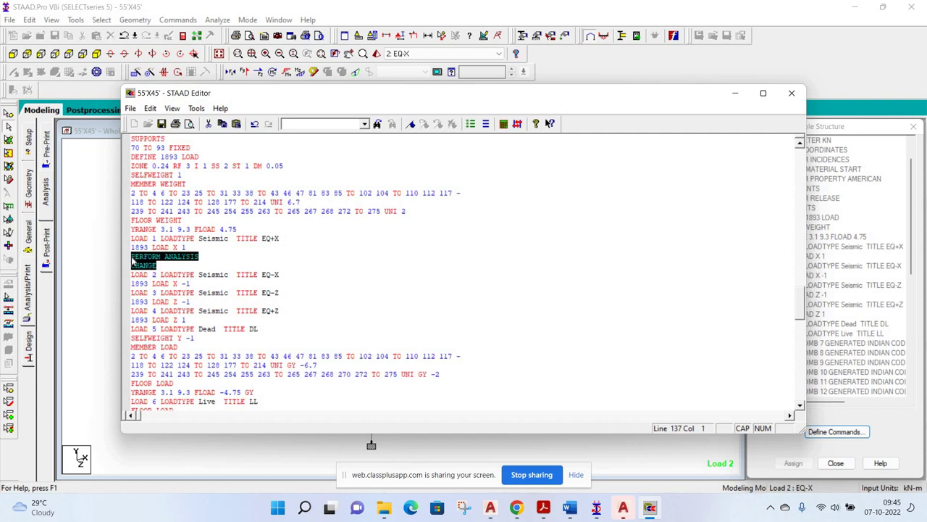
Paste PERFORM ANALYSIS and CHANGE after the 1893 LOAD X -1, Z -1 and Z 1 lines.
click(206, 284)
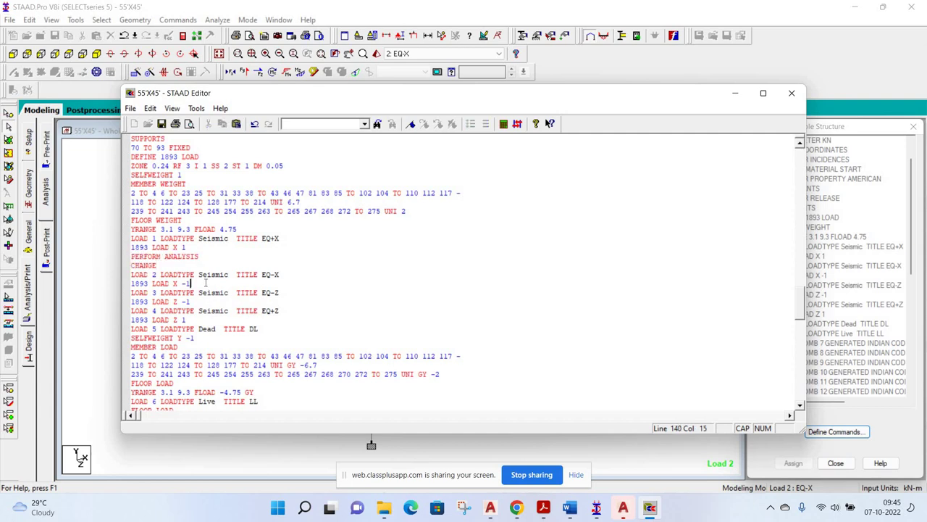
key(Return)
text(PERFORM ANALYSIS CHANGE)
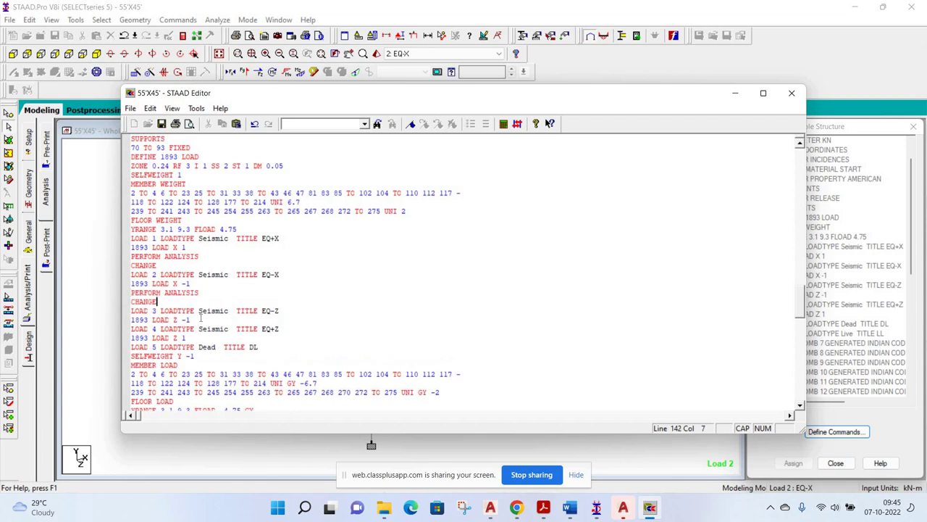
click(201, 318)
key(Return)
text(PERFORM ANALYSIS CHANGE)
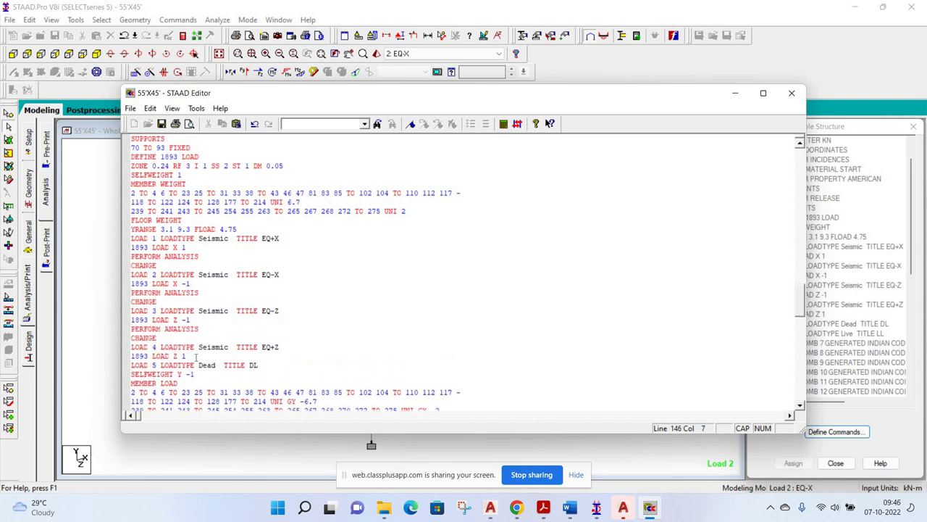
click(196, 357)
key(Return)
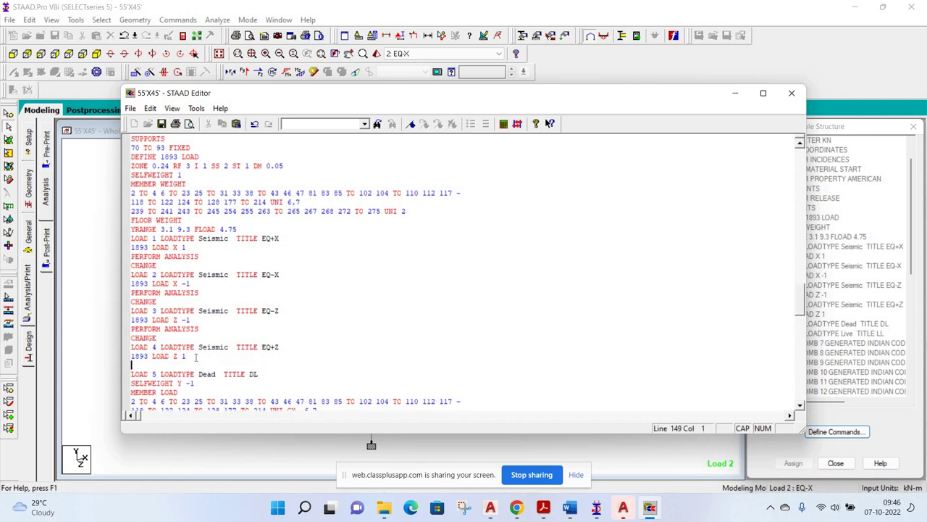
text(PERFORM ANALYSIS CHANGE)
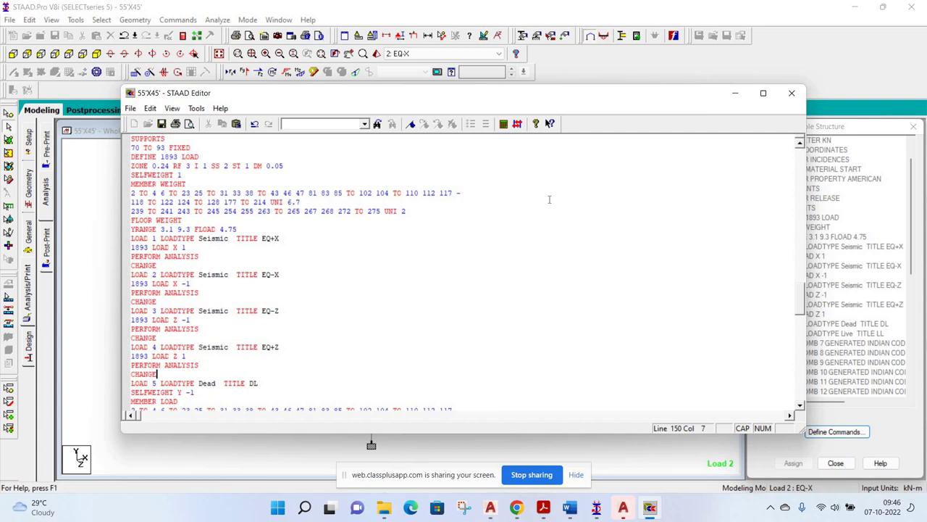
click(792, 92)
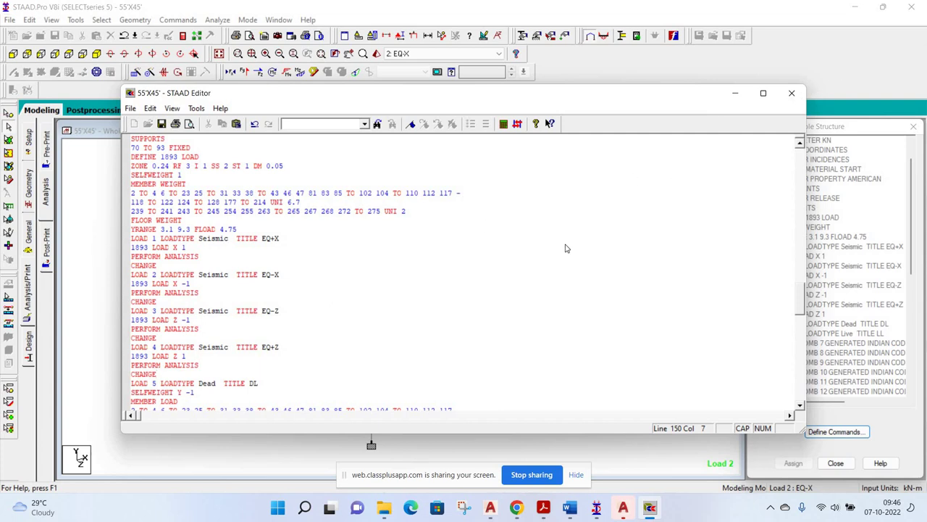
Save the edited input file and set the analysis print option to All.
click(424, 290)
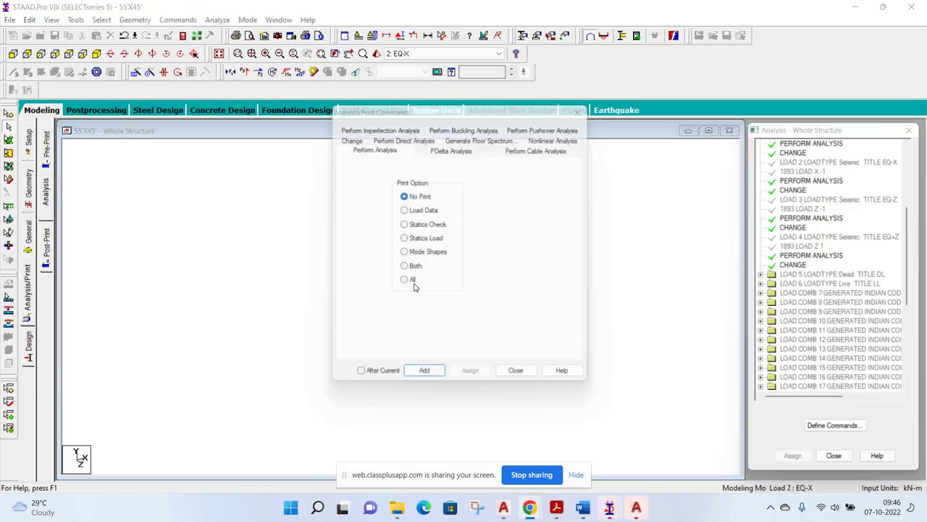
click(404, 284)
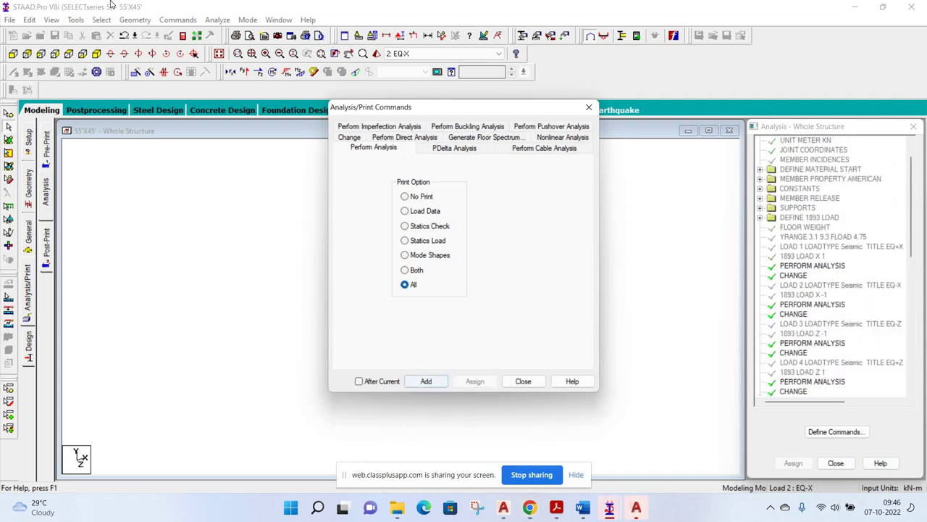
key(Escape)
Rerun the analysis and check the output file, which reports 0 errors and 7 warnings.
click(217, 19)
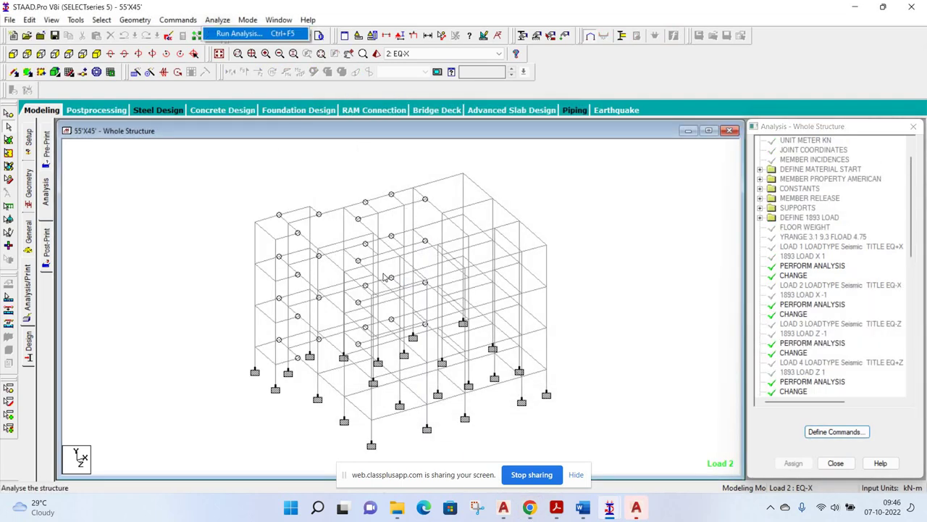
click(239, 31)
click(389, 269)
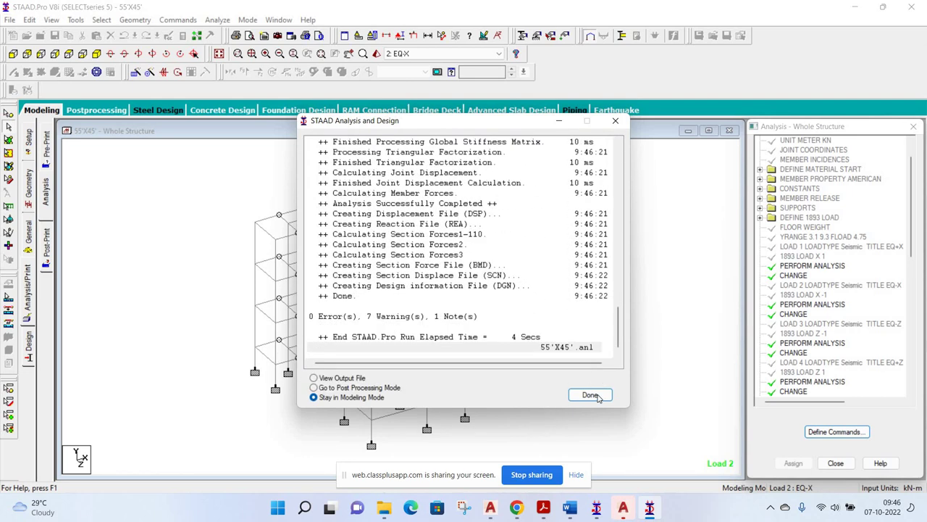
key(Up)
key(Up)
click(576, 395)
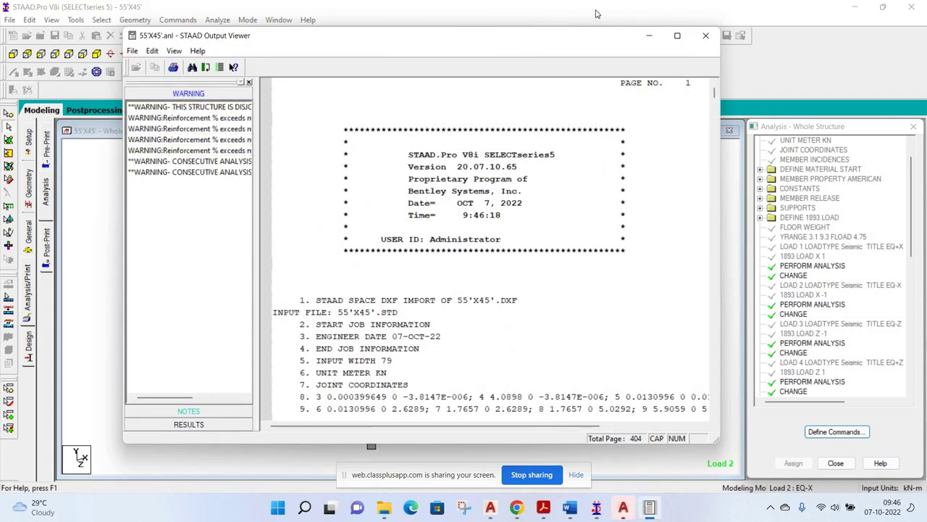
click(707, 38)
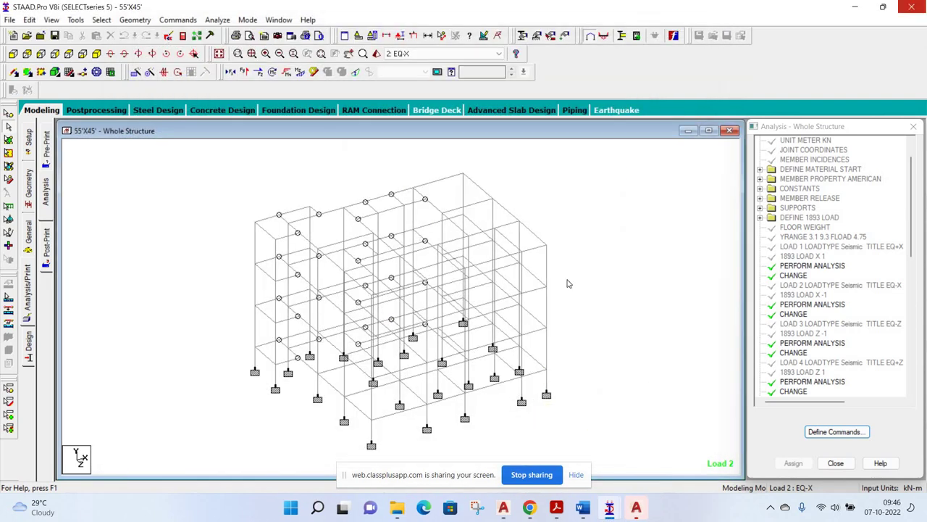
key(alt+Tab)
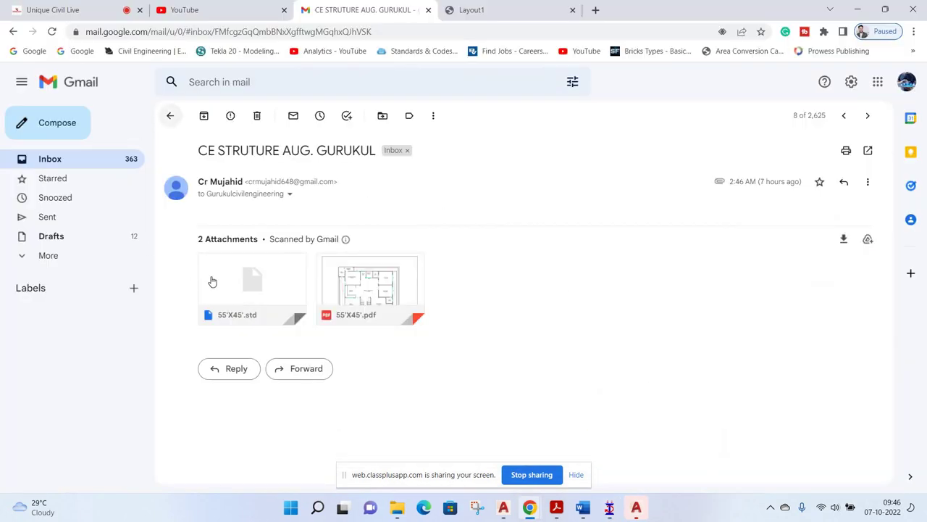
Open the project #24 email and download its Drawing1.dwg attachment.
key(u)
key(k)
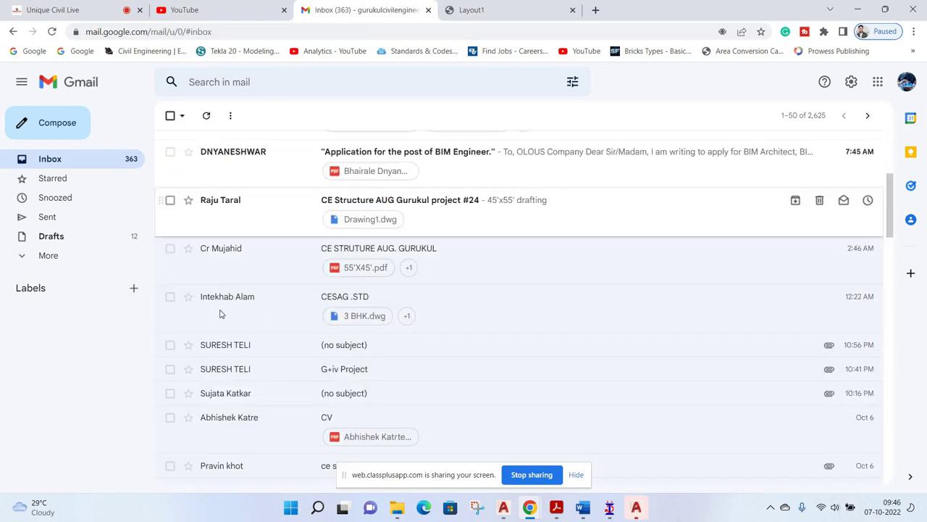
key(Return)
click(226, 292)
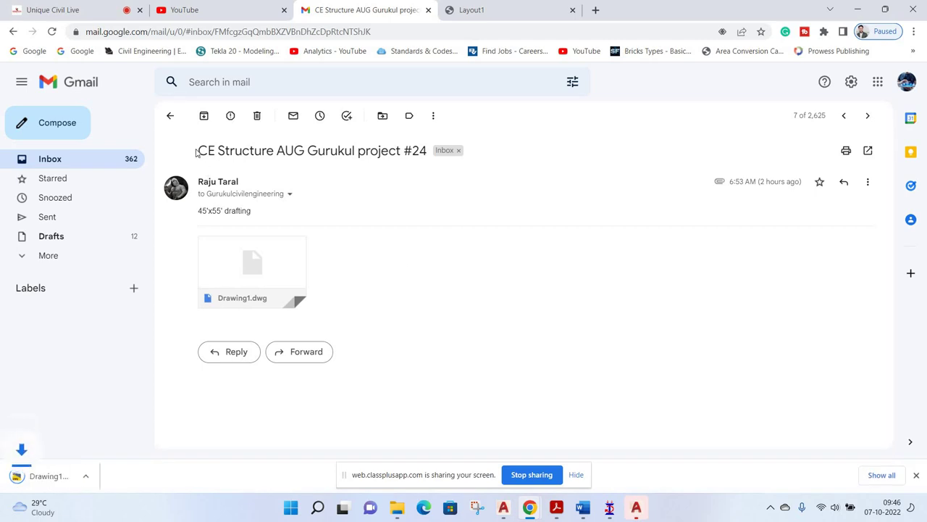
Return to the inbox and open the 'CS STRUCTURE AUG STAAD PRO' email.
click(173, 116)
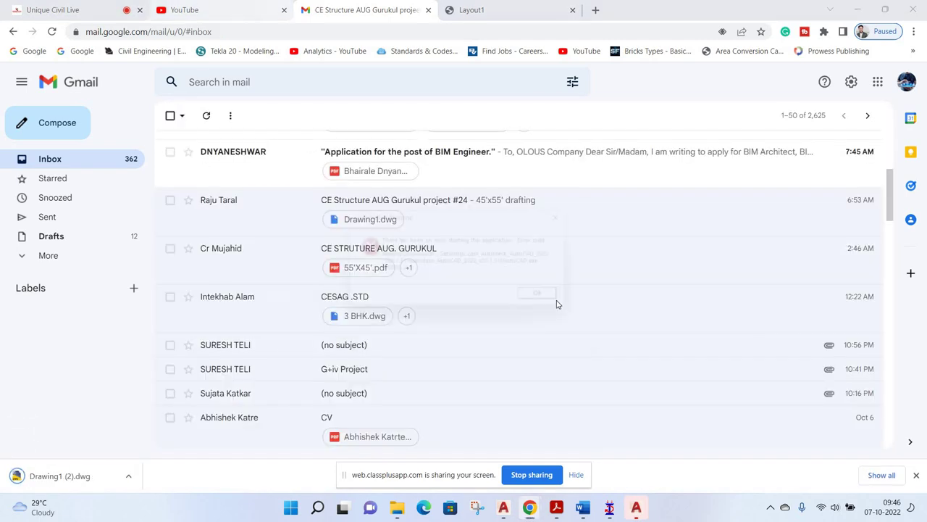
click(558, 302)
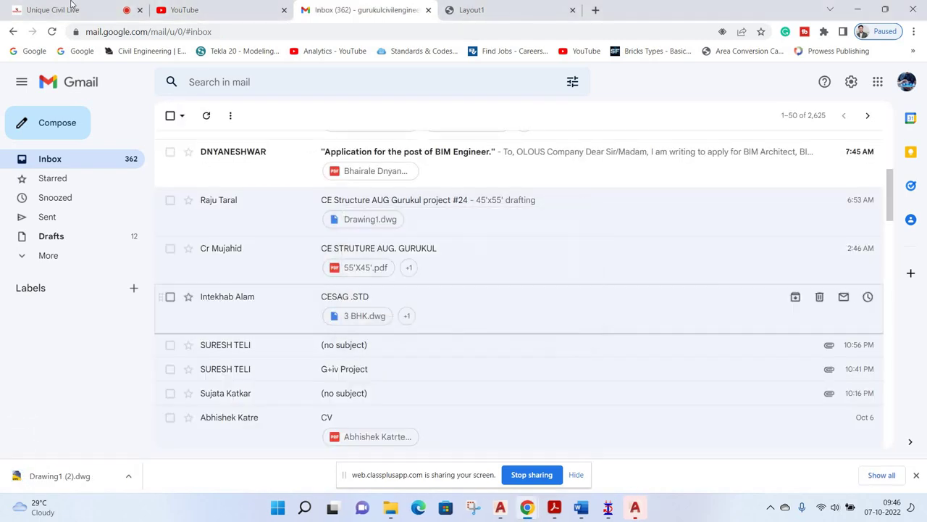
key(ctrl+1)
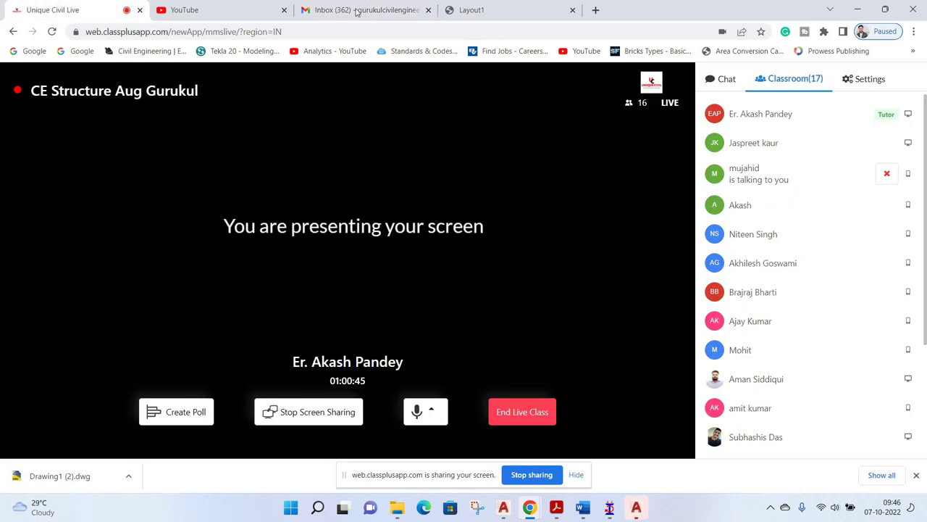
key(ctrl+3)
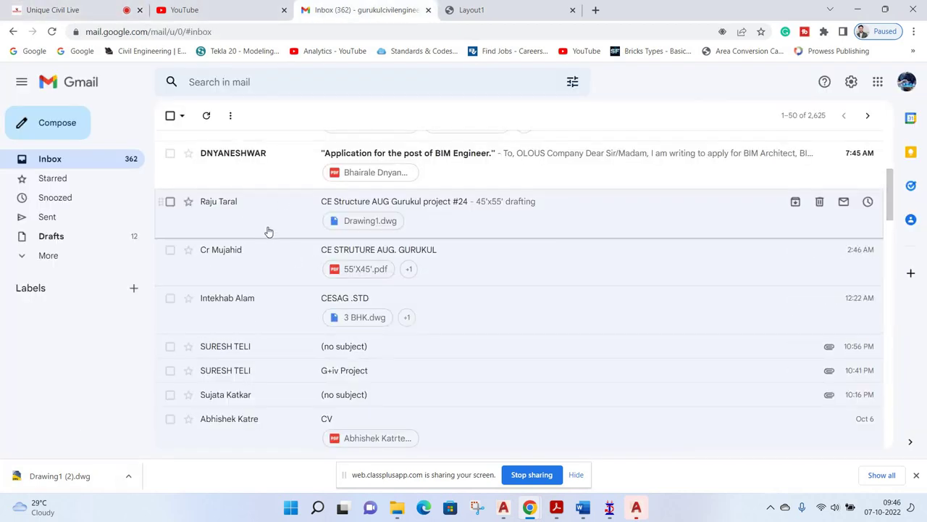
scroll(268, 228, up, 1)
scroll(258, 249, up, 1)
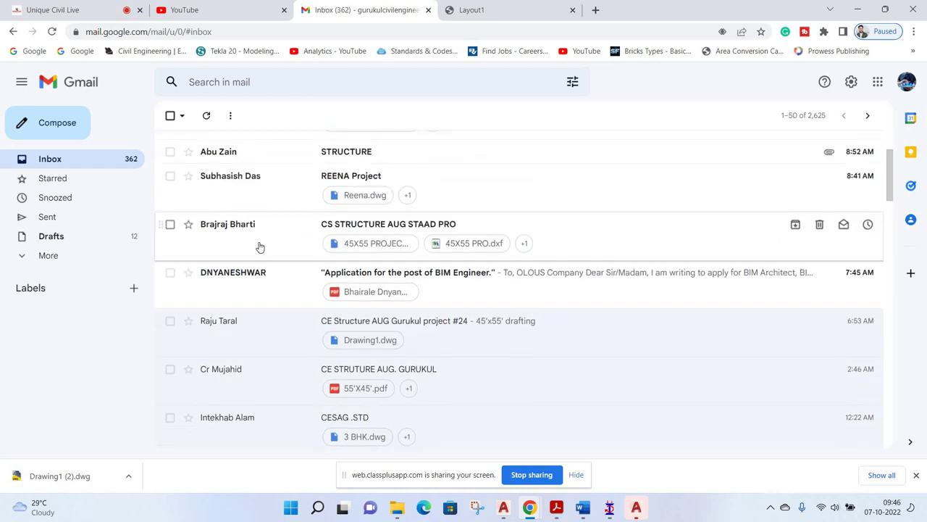
click(260, 247)
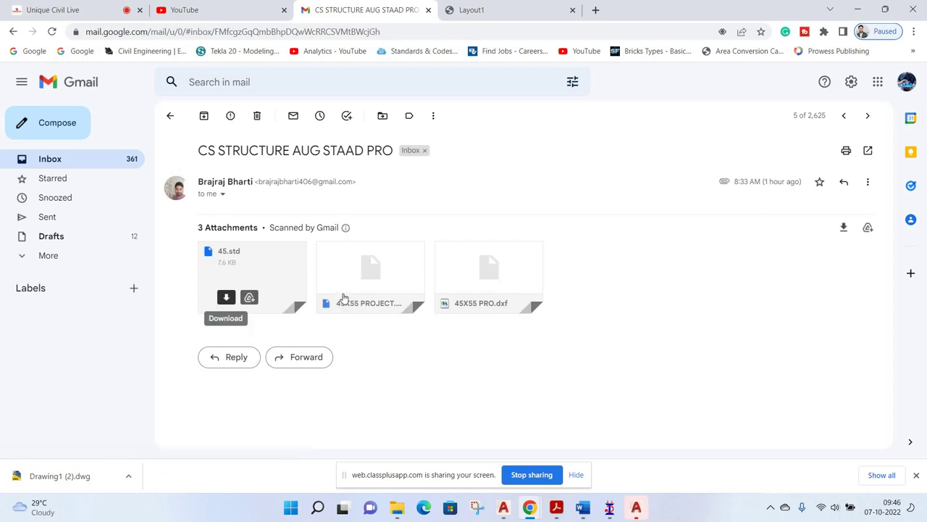
Download the 45.std attachments, view the model's section properties, and let a student speak.
click(464, 298)
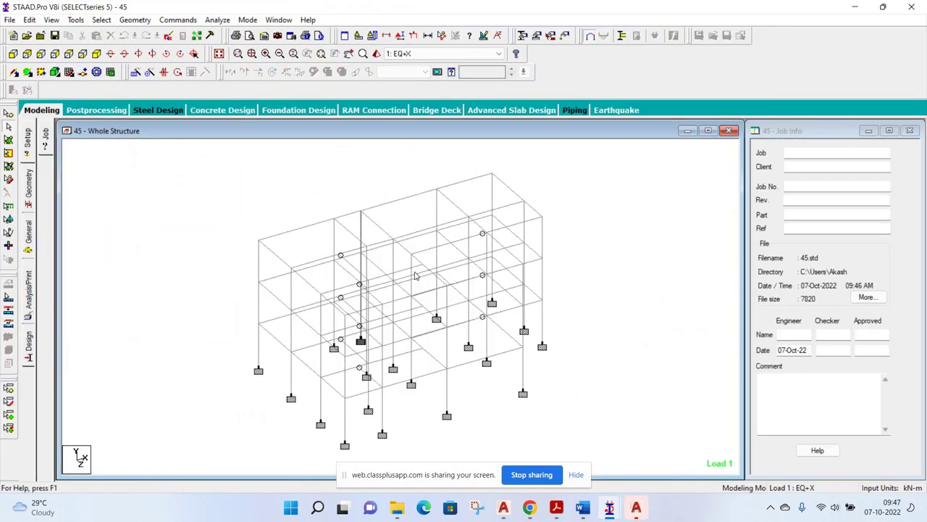
click(33, 238)
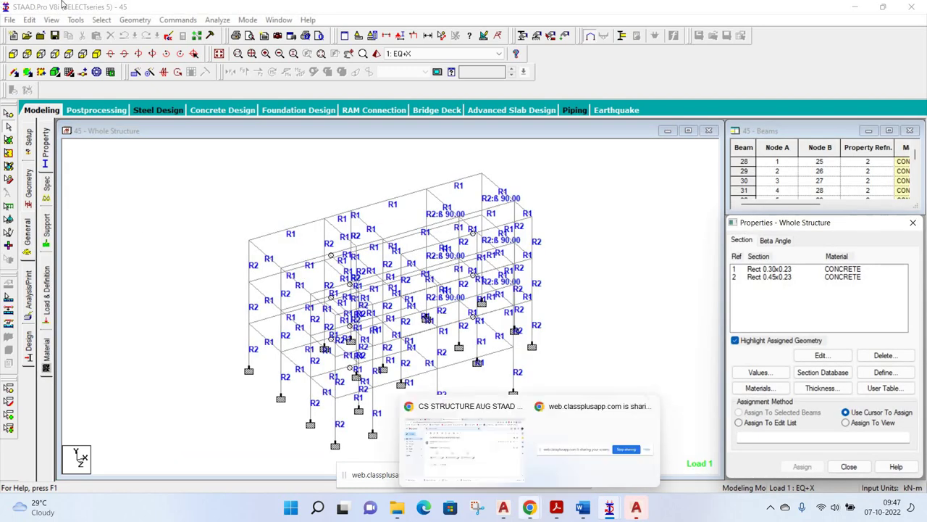
click(453, 417)
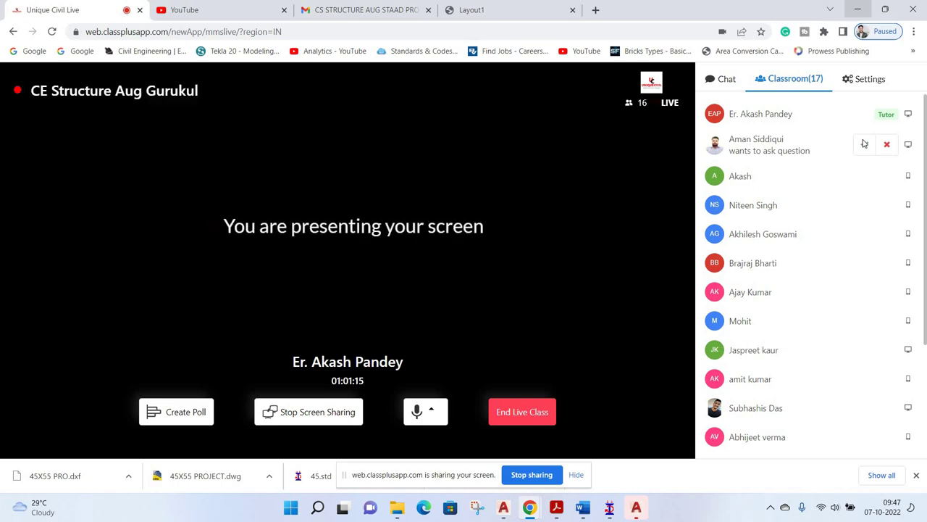
click(864, 145)
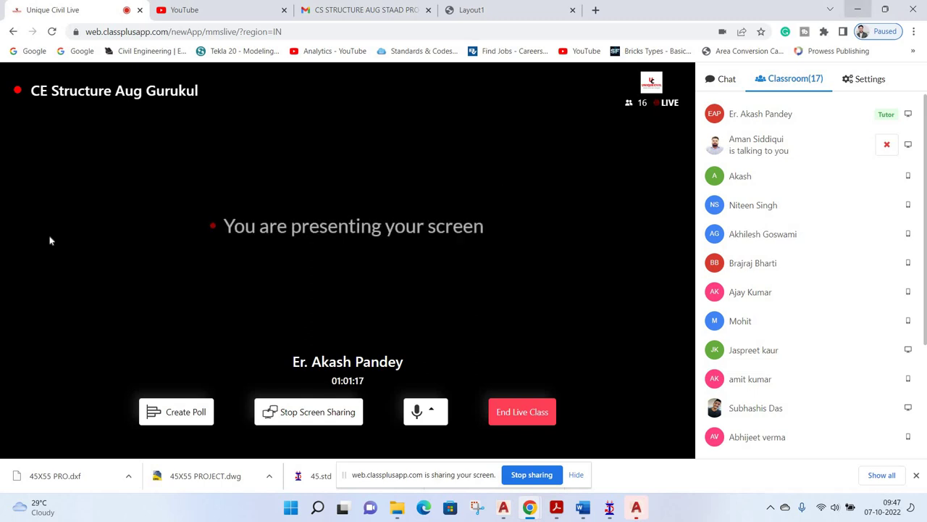
key(alt+Tab)
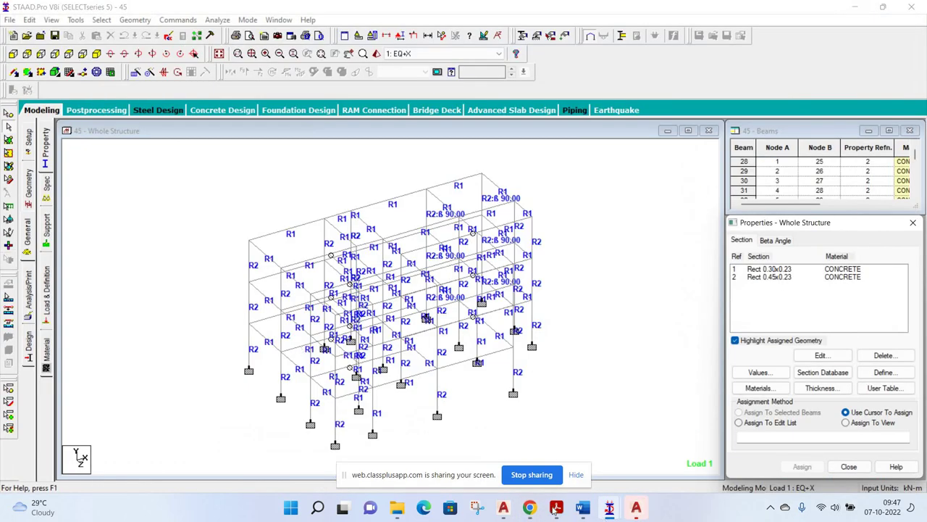
mouse_move(530, 508)
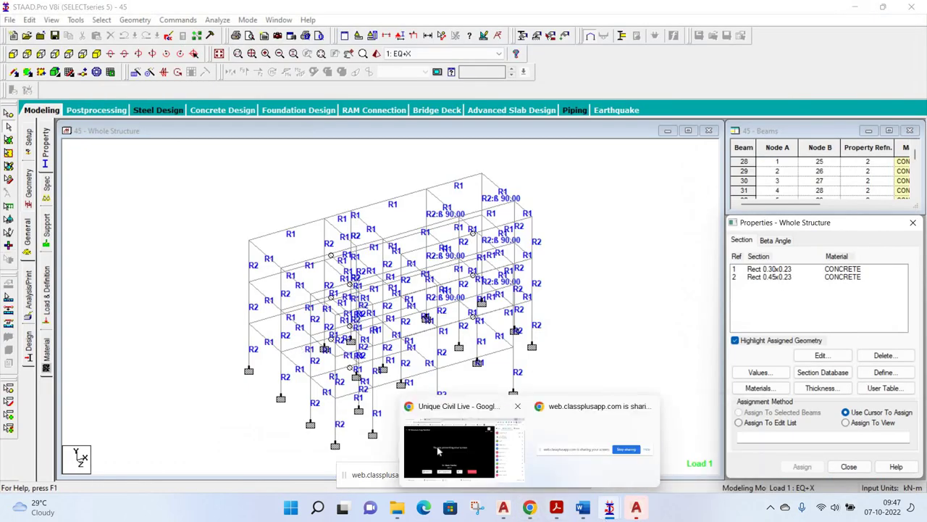
Accept another student's raised hand in the live class and return to the 45 model.
click(437, 446)
key(ctrl+3)
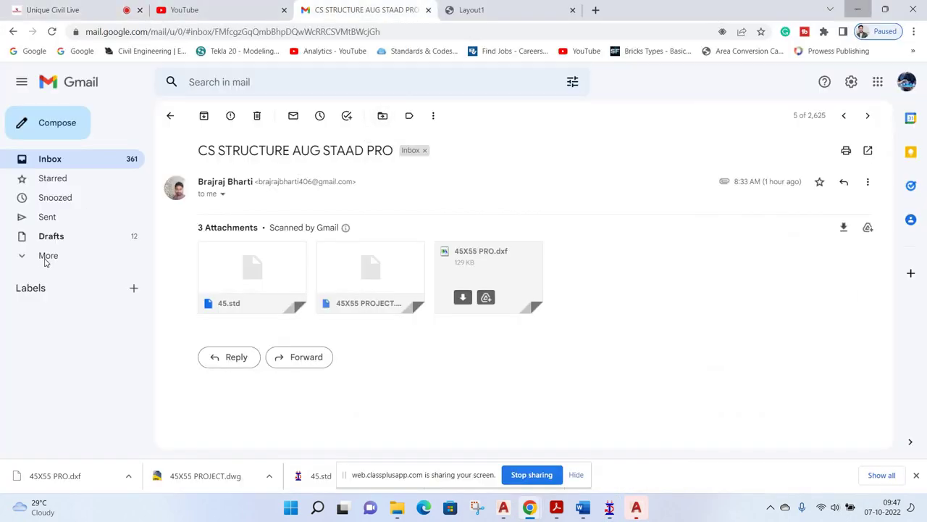
click(858, 10)
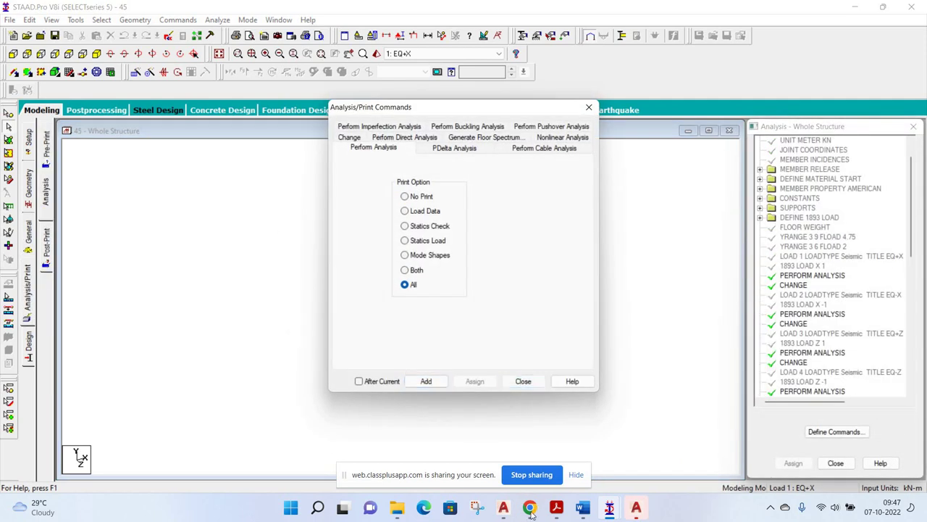
key(alt+Tab)
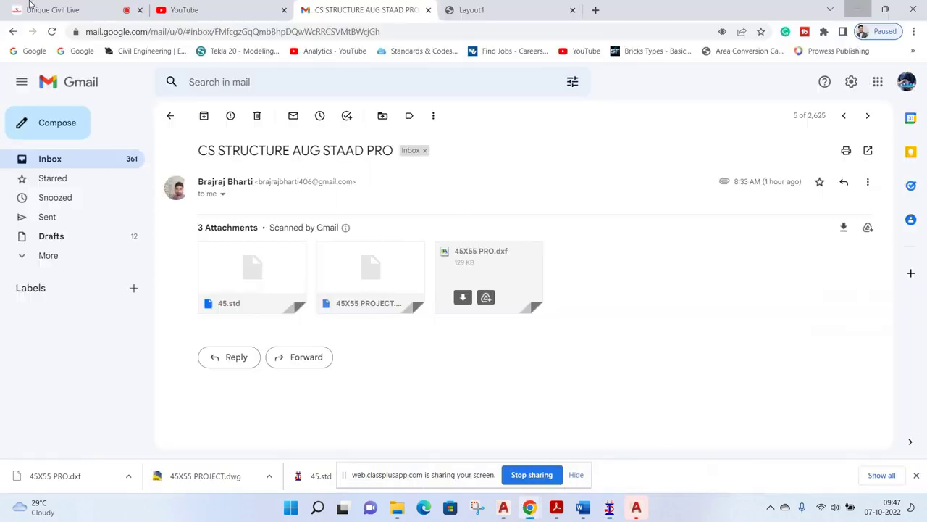
click(65, 9)
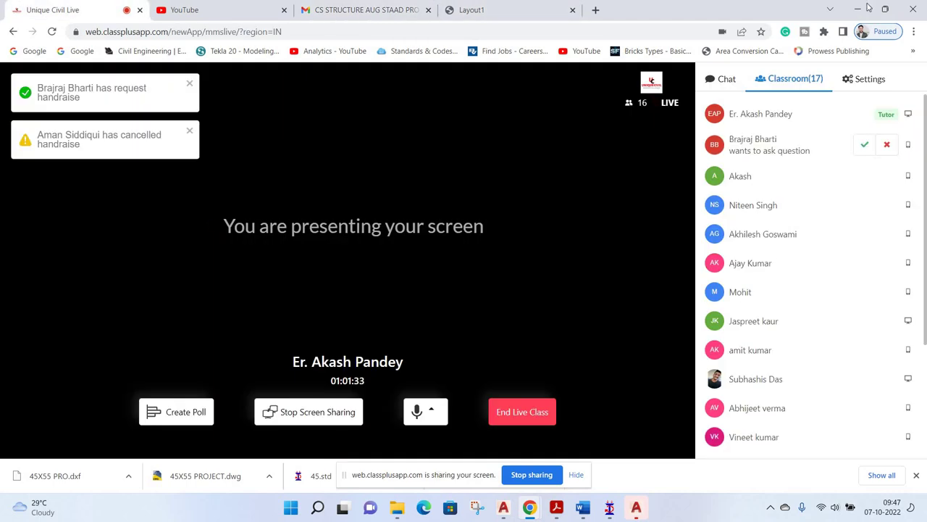
click(862, 144)
key(alt+Tab)
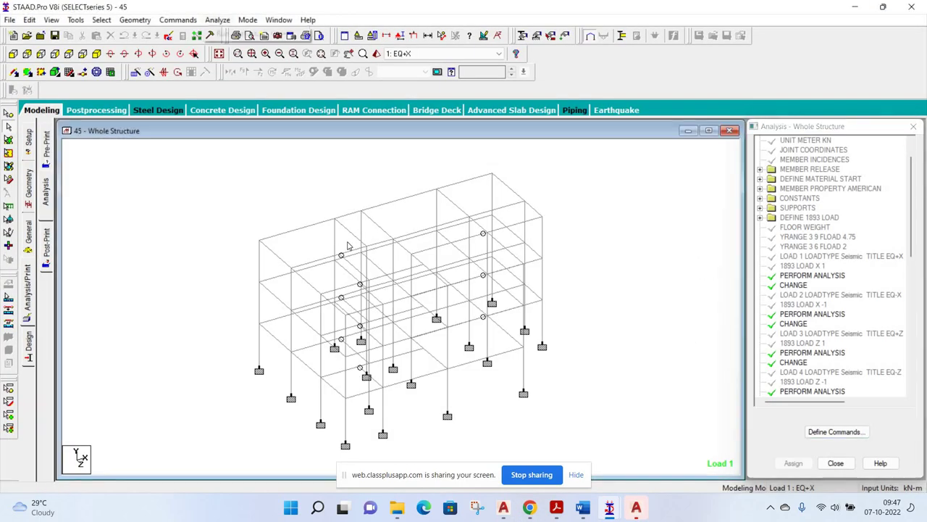
Save and analyse the 45 model, then expand the 42 warnings in the output file.
click(231, 36)
click(376, 268)
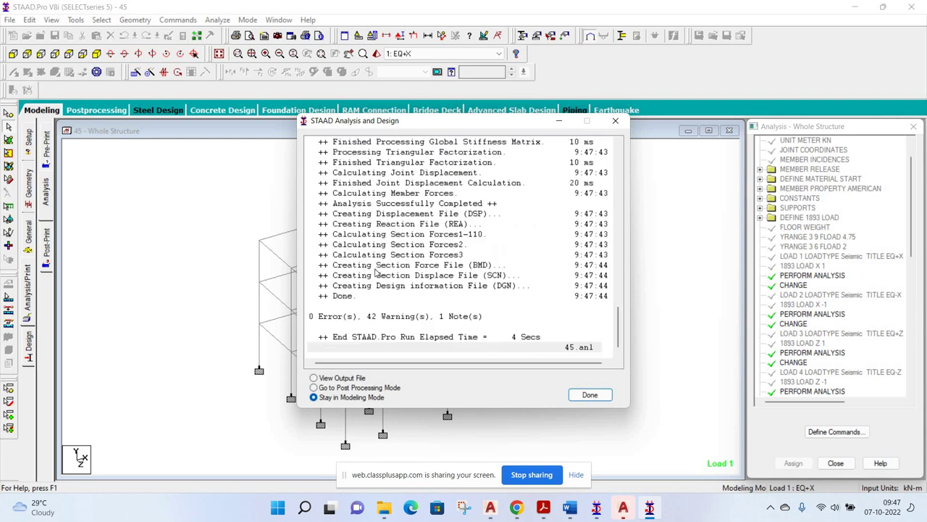
click(360, 380)
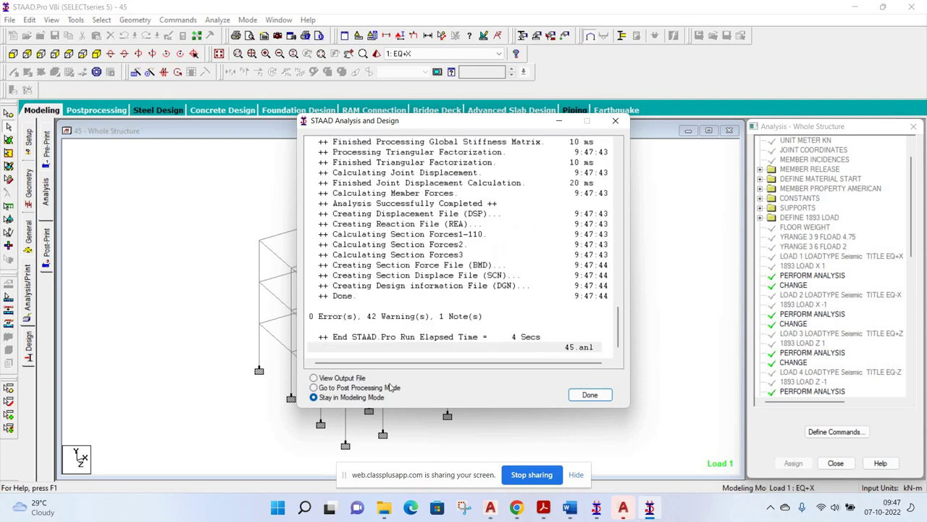
click(588, 396)
click(207, 410)
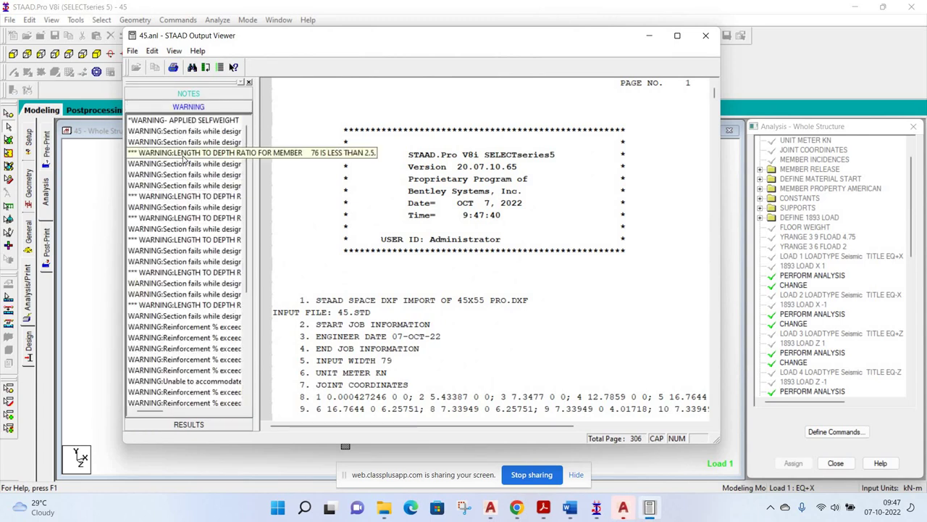
scroll(184, 160, down, 2)
scroll(184, 159, down, 2)
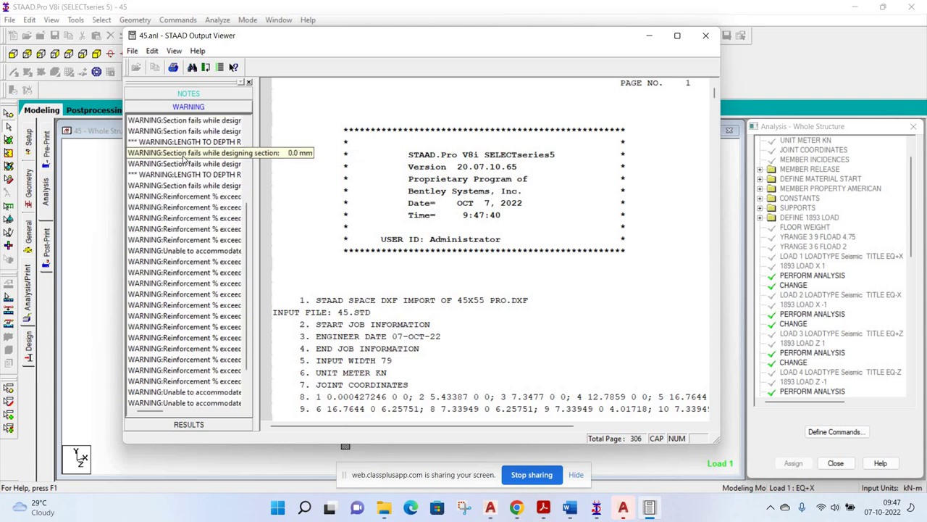
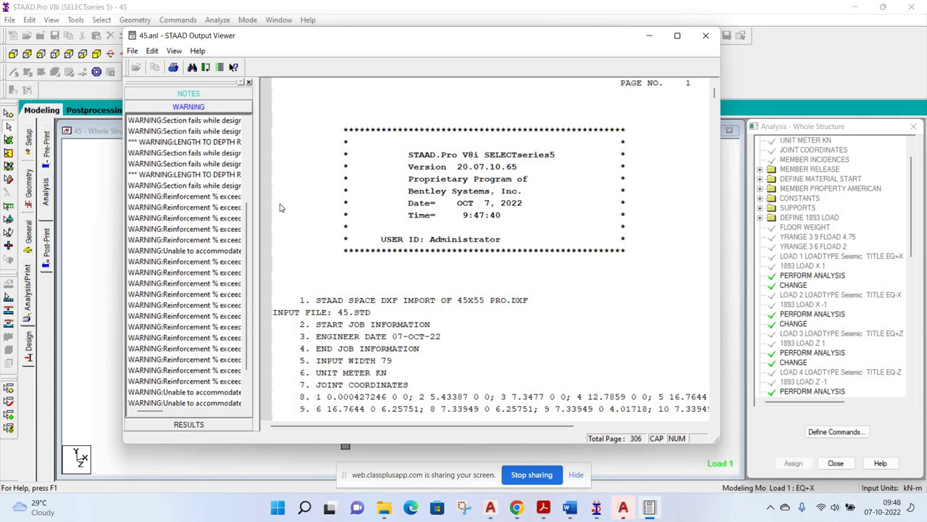
Scroll through model 45's .anl analysis report, then close the Output Viewer.
scroll(274, 219, down, 4)
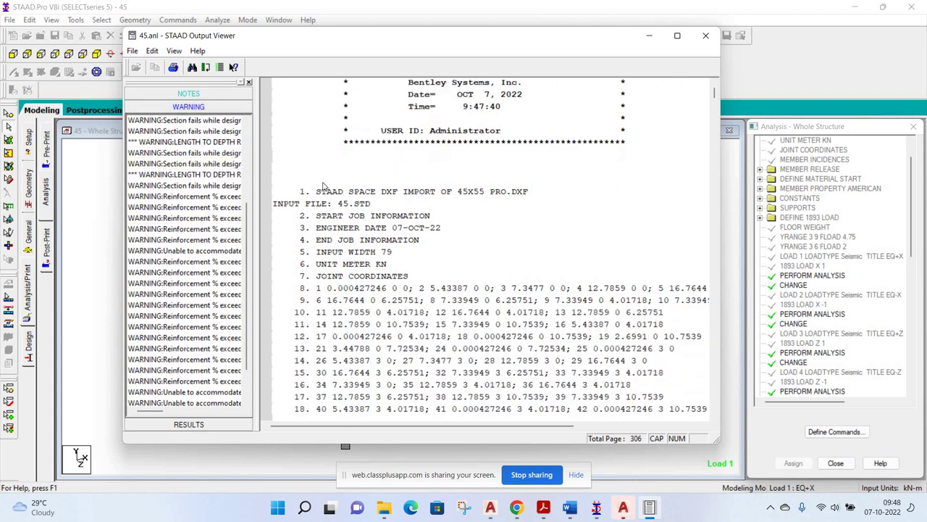
click(705, 35)
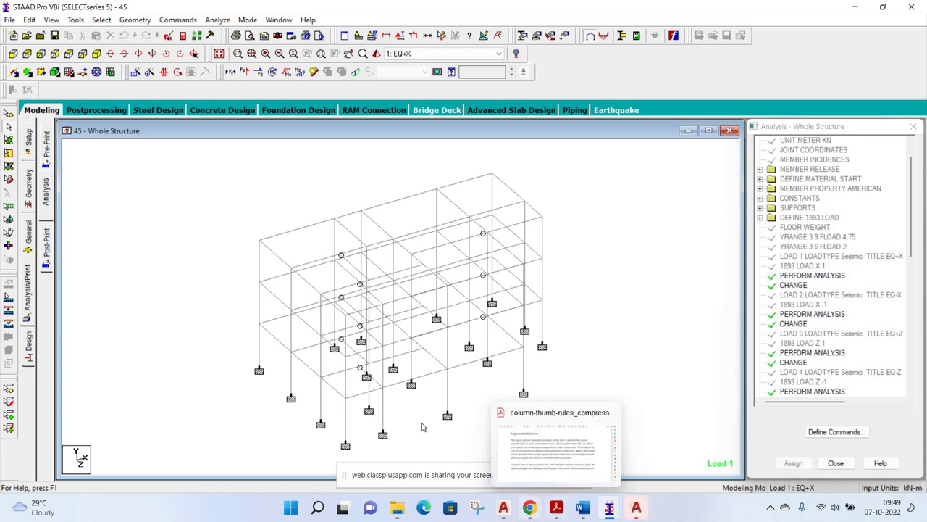
Switch to the Gmail tab in Chrome and scroll through the inbox.
key(alt+Tab)
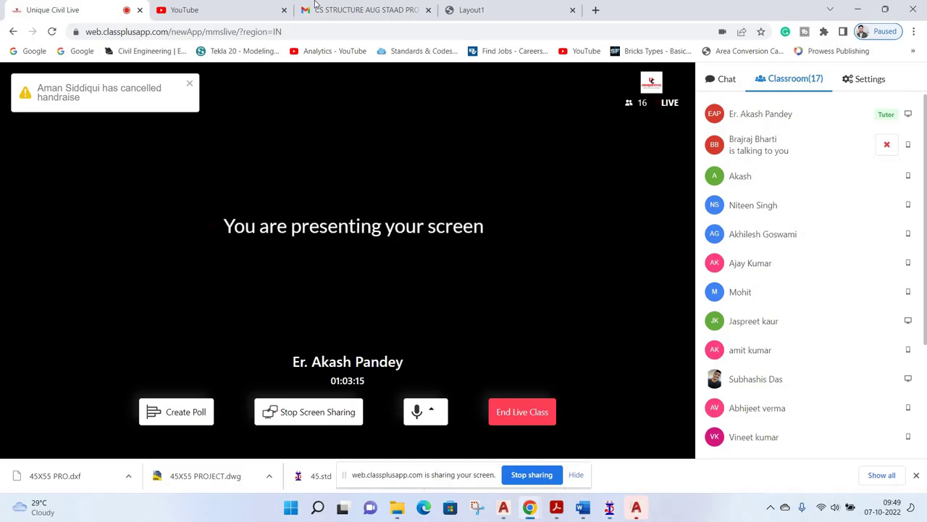
key(ctrl+Tab)
key(ctrl+Tab)
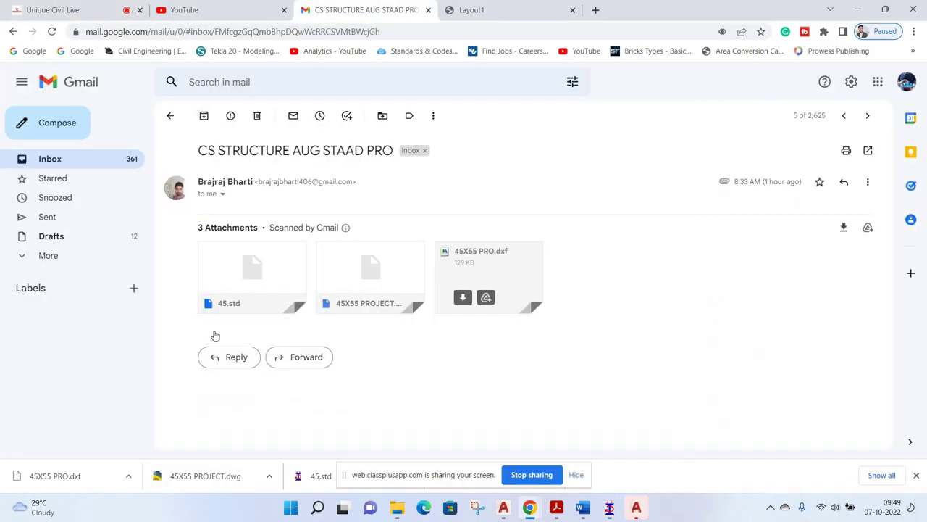
click(169, 116)
scroll(250, 309, up, 2)
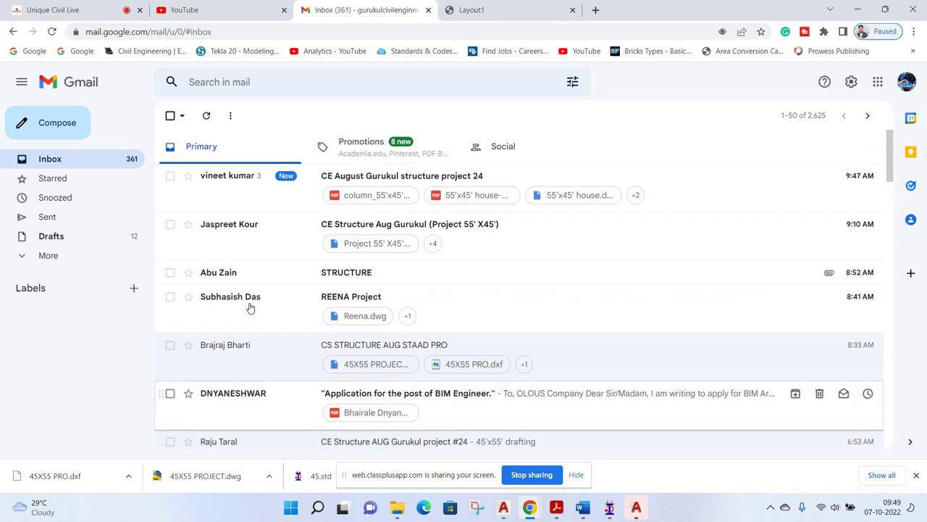
scroll(250, 308, down, 4)
scroll(250, 308, down, 5)
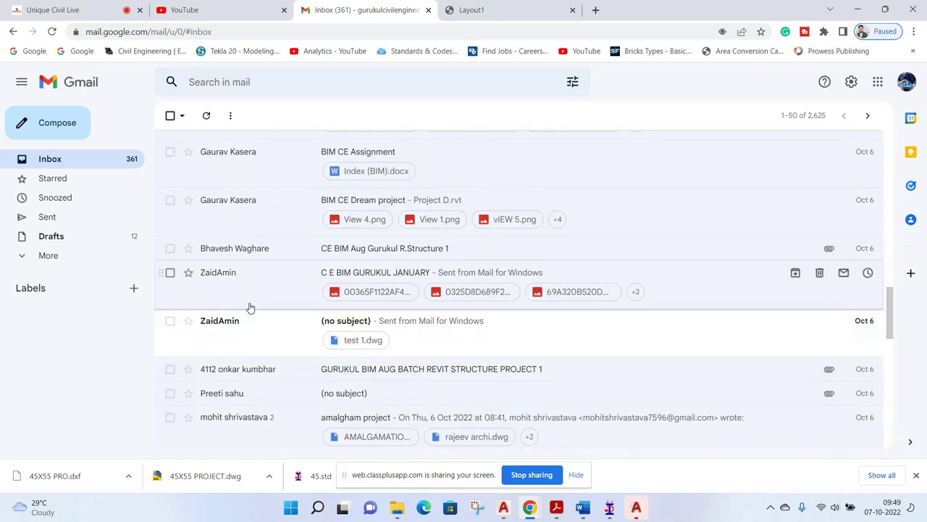
scroll(250, 308, down, 1)
scroll(250, 308, down, 4)
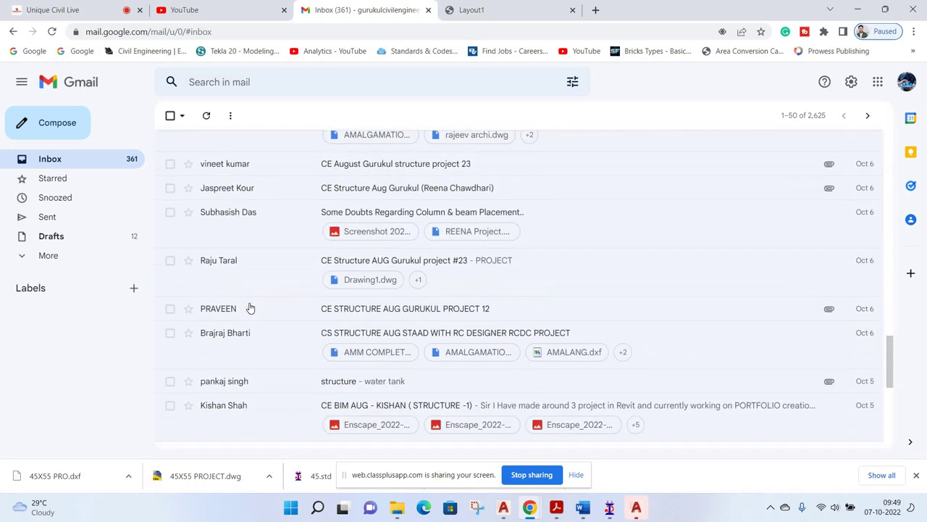
scroll(250, 308, down, 2)
scroll(250, 304, down, 2)
scroll(250, 305, up, 5)
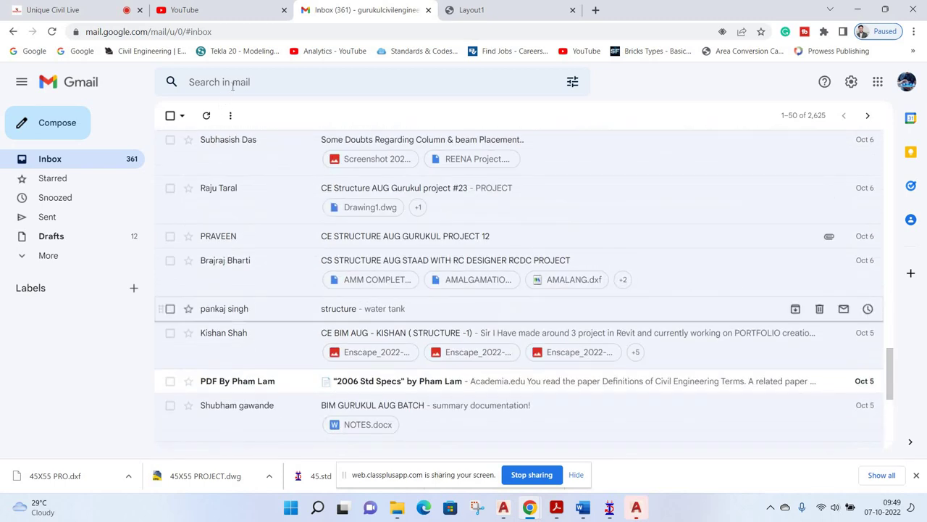
Search the mailbox for the student's name and preview Amalgamation.png in the 5x45 project email.
click(232, 86)
text(A)
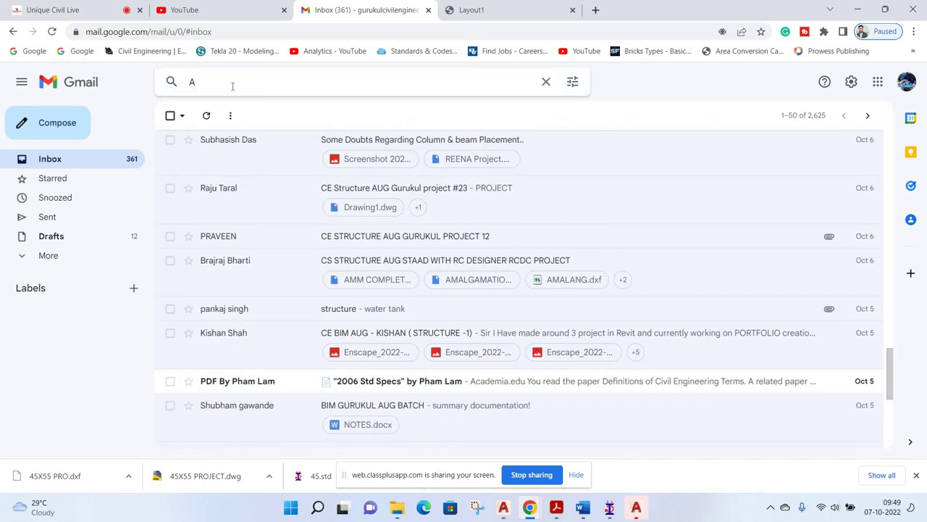
text(ma)
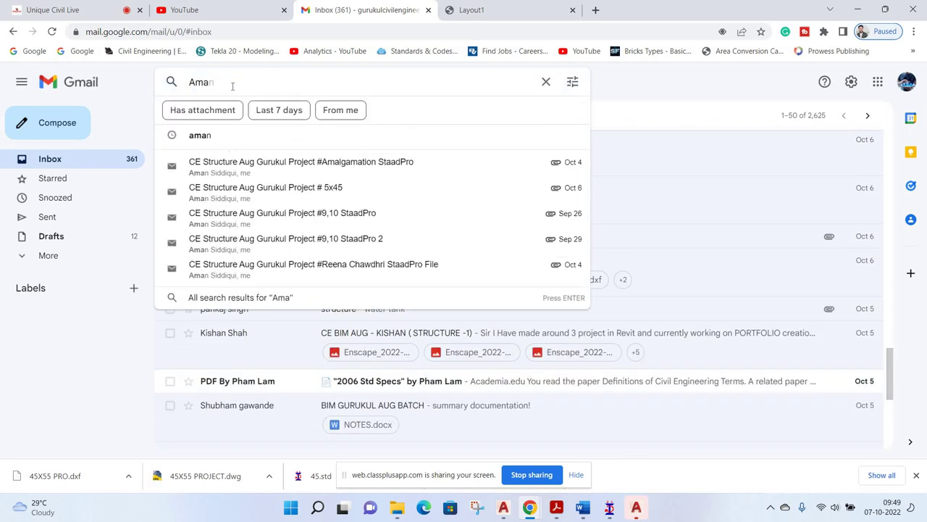
text(n)
key(Return)
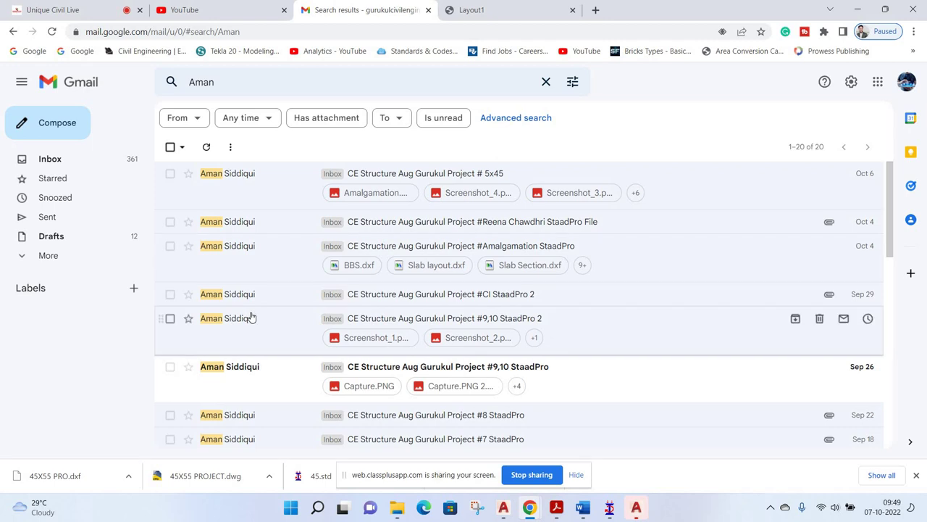
click(276, 191)
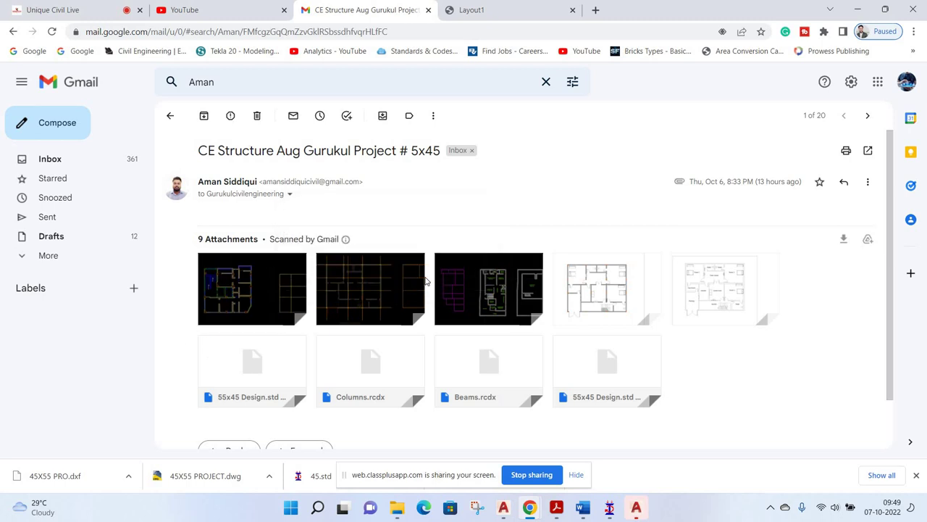
click(239, 290)
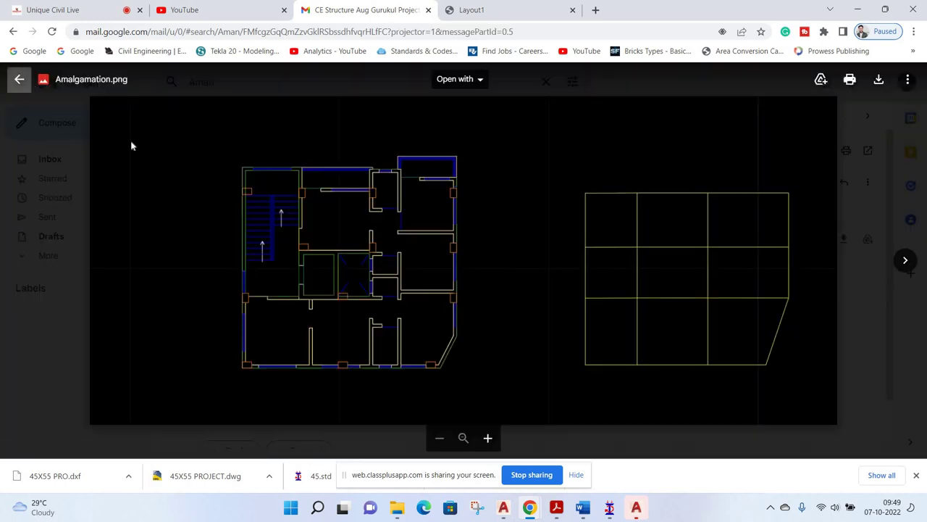
key(alt+Left)
key(alt+Left)
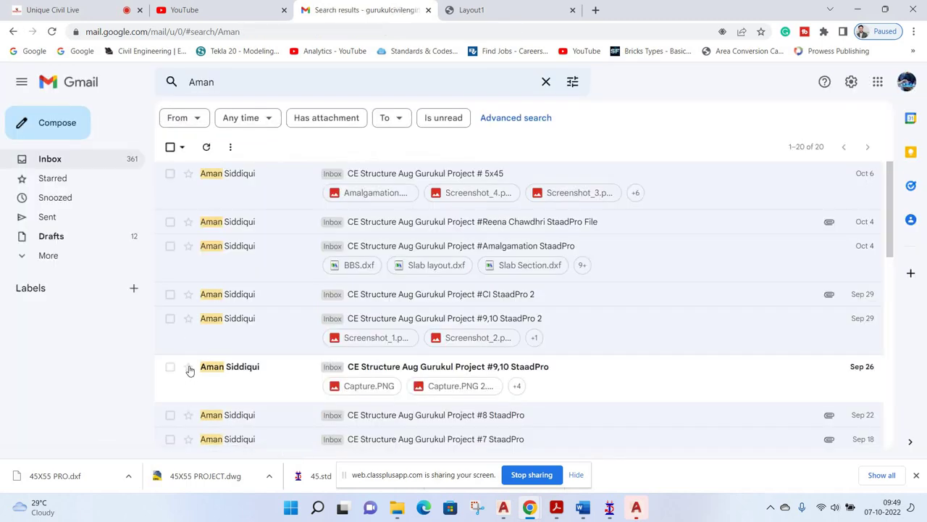
key(alt+Left)
Open the REENA Project email and download its Reena Project Design .std attachment.
scroll(267, 275, up, 4)
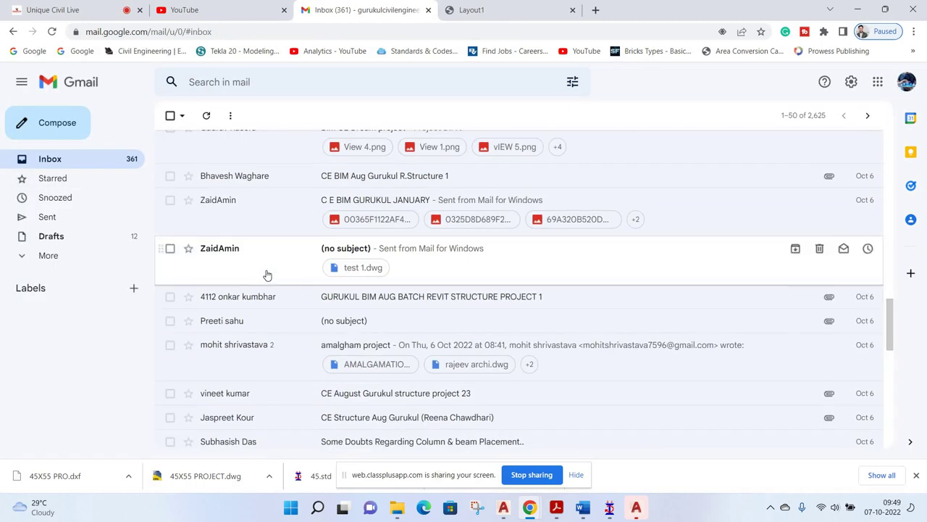
scroll(267, 275, up, 4)
scroll(254, 254, up, 3)
scroll(242, 242, up, 5)
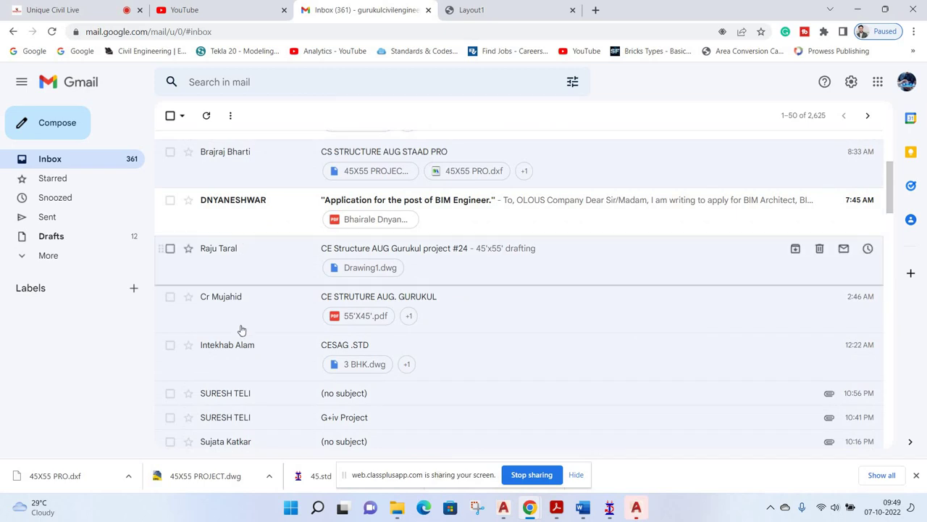
scroll(243, 322, up, 3)
click(221, 298)
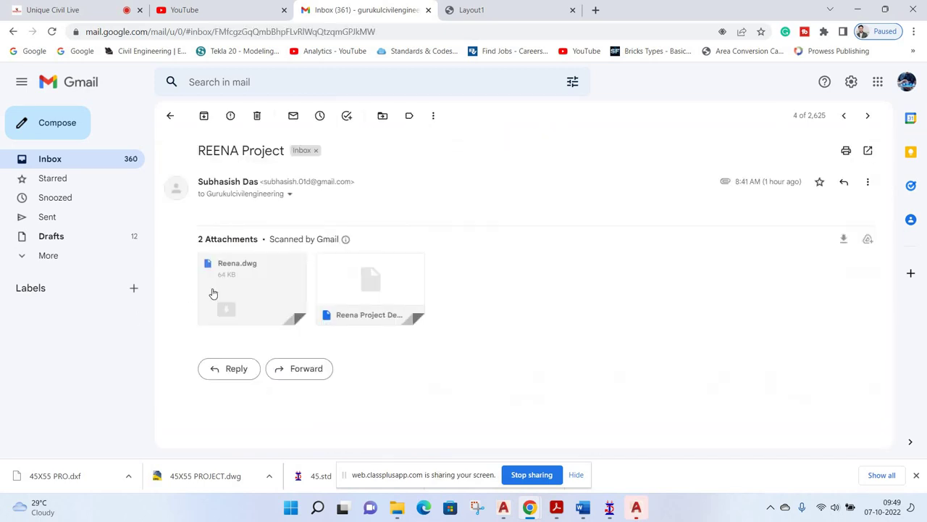
mouse_move(371, 289)
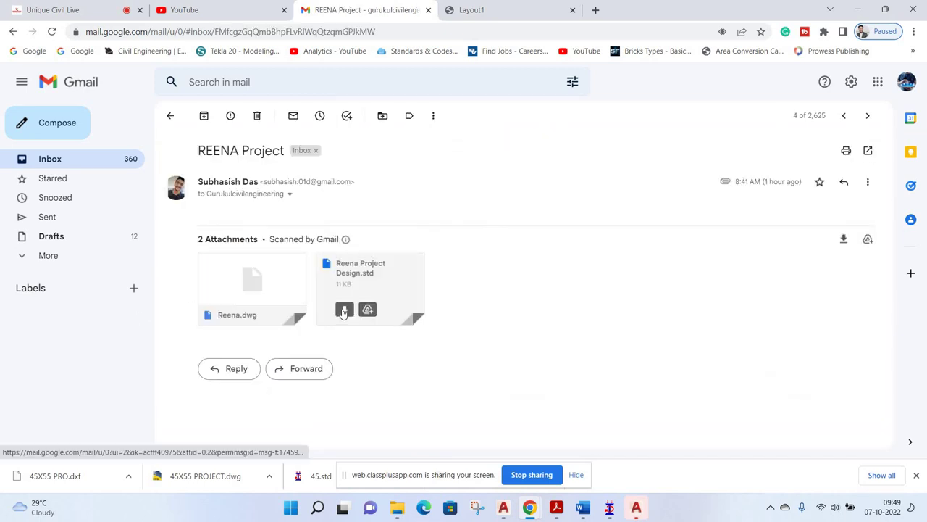
click(344, 310)
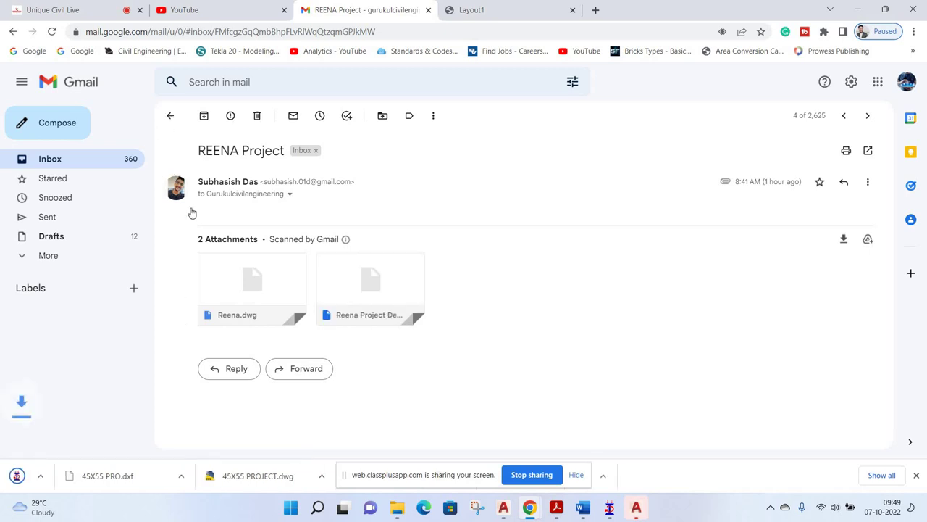
key(alt+Left)
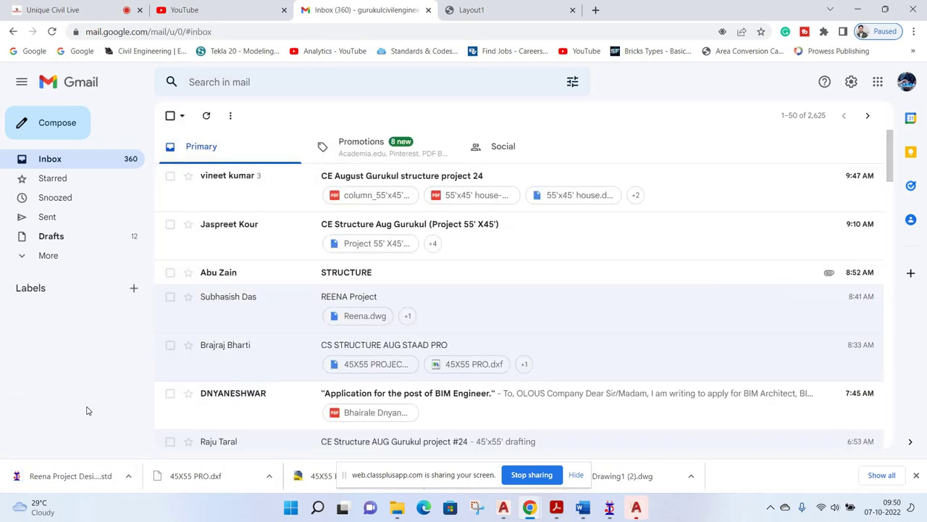
Open the downloaded Reena Project Design .std in STAAD.Pro and bring its window forward.
click(66, 475)
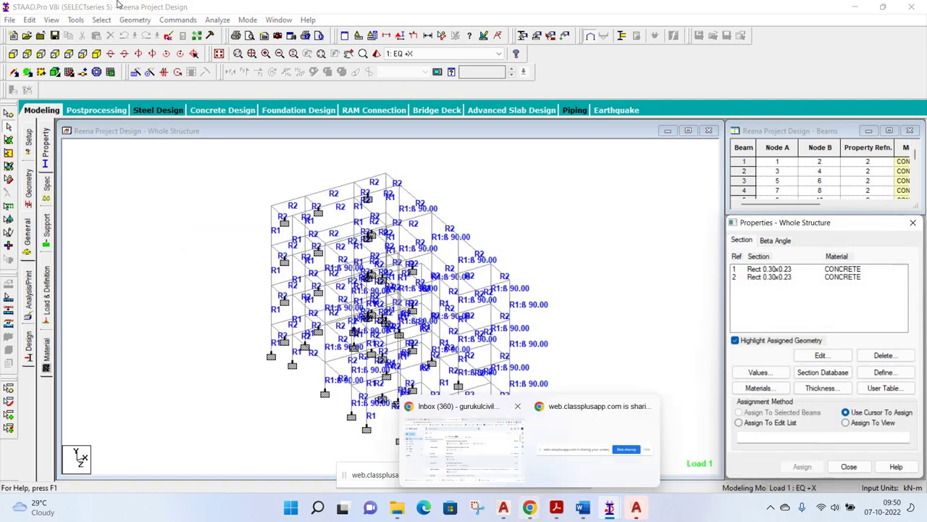
click(460, 442)
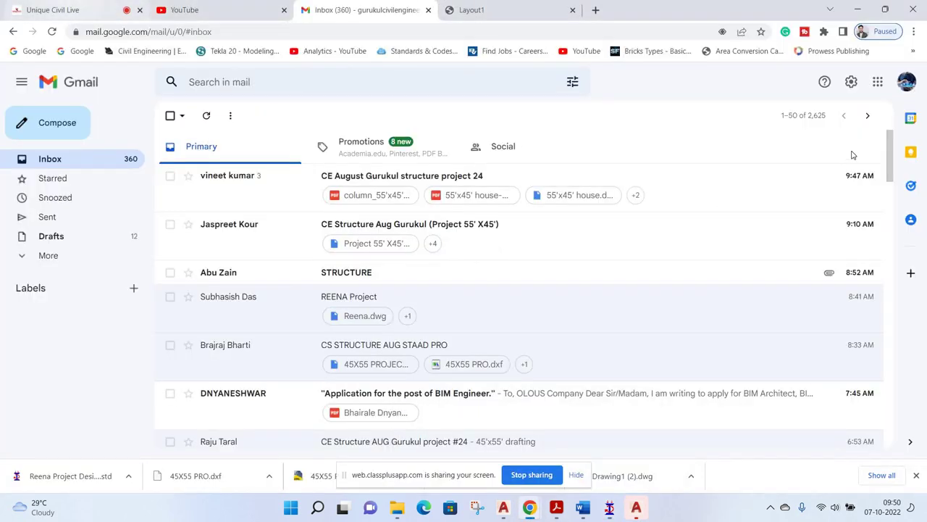
key(ctrl+1)
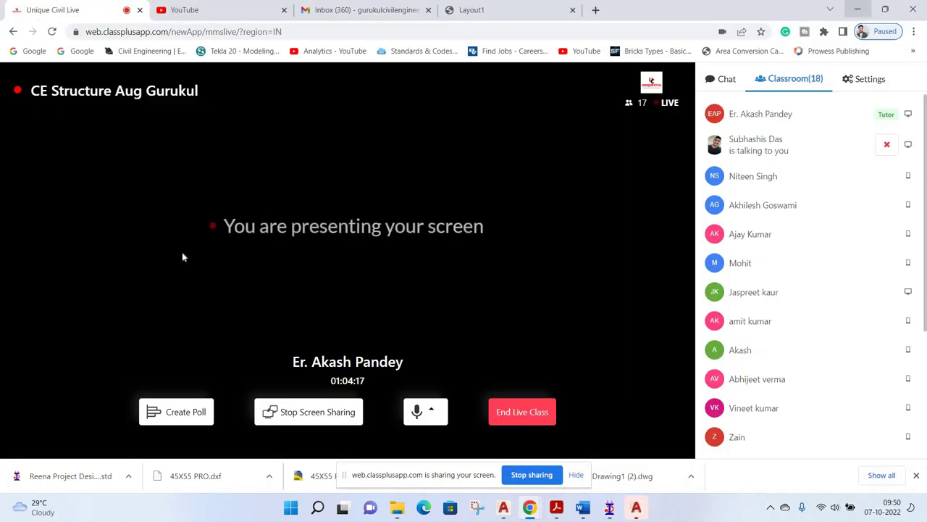
key(super+Down)
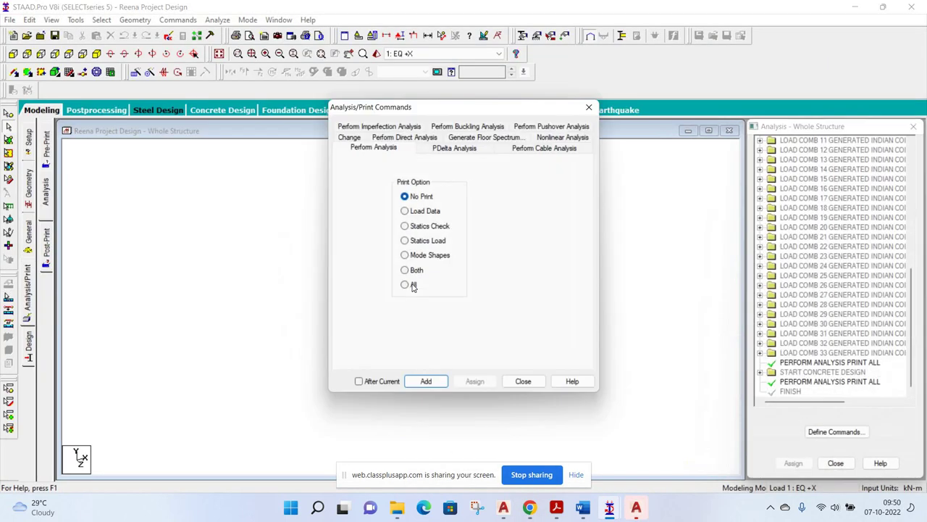
Add a Print All analysis, delete the duplicate PERFORM ANALYSIS PRINT ALL, and run the analysis.
key(Up)
click(523, 381)
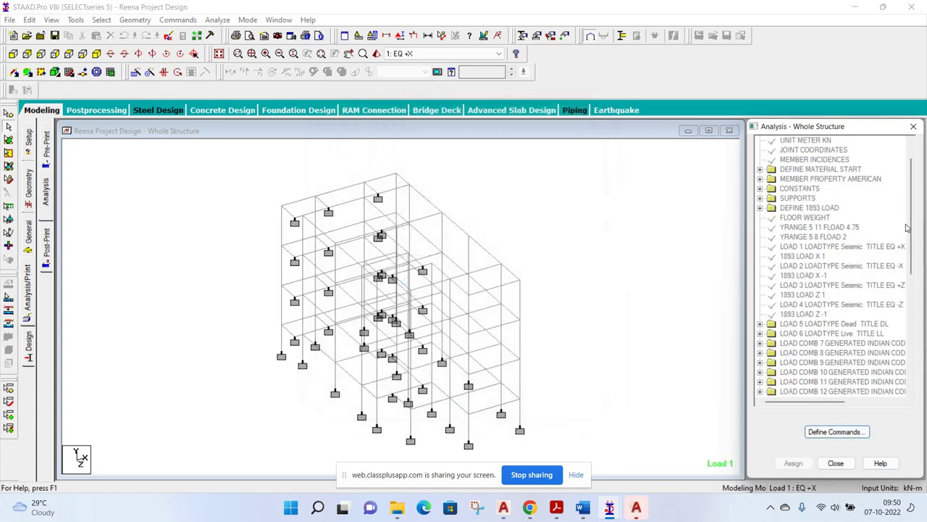
scroll(901, 389, down, 10)
click(852, 373)
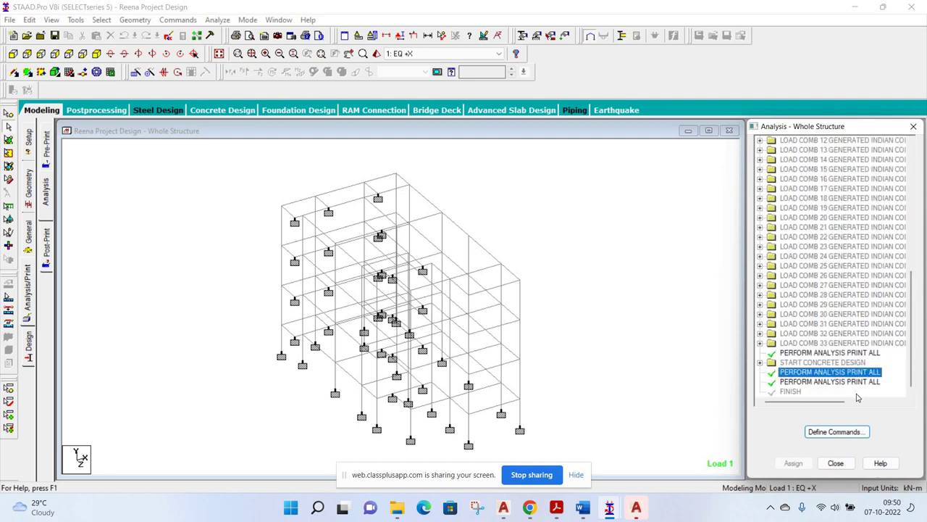
right_click(855, 372)
key(Down)
key(Down)
key(Return)
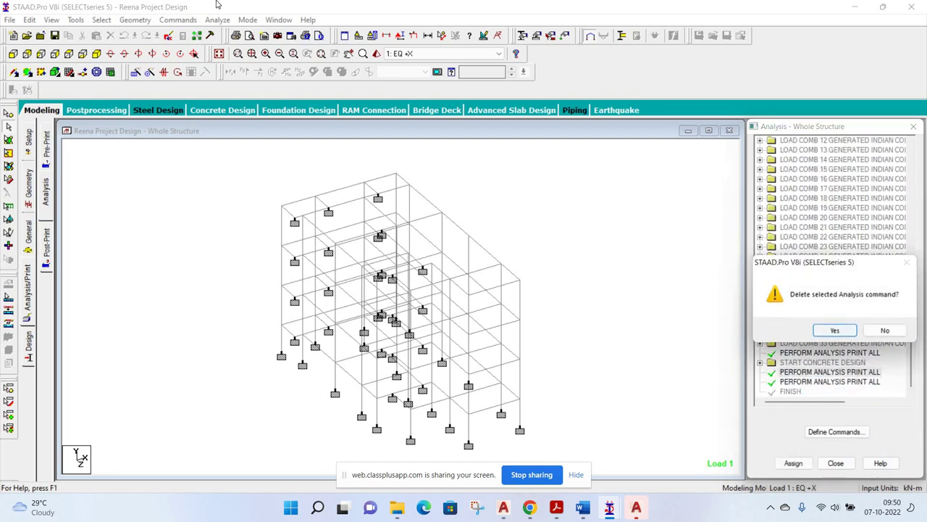
key(Return)
key(alt+a)
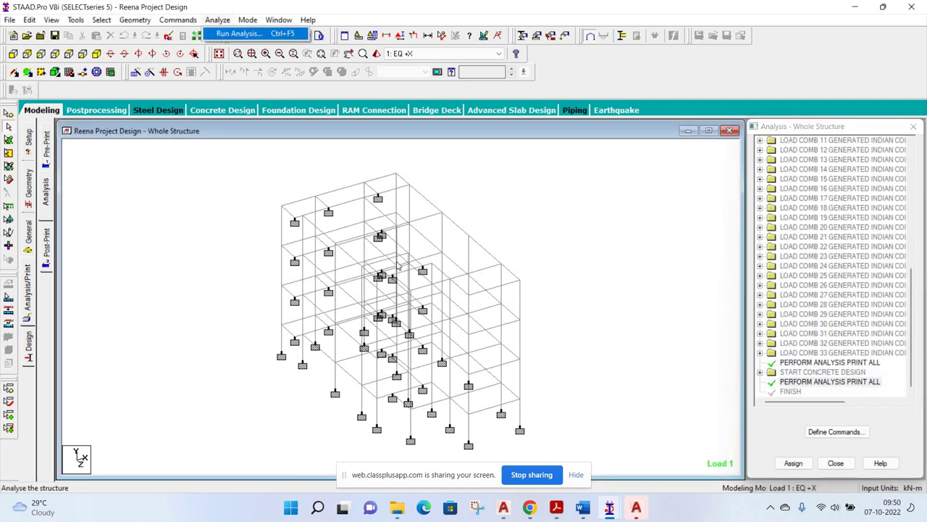
key(Return)
Save and finish the run, read the single UBC/IBC warning in the output, then close it.
click(389, 268)
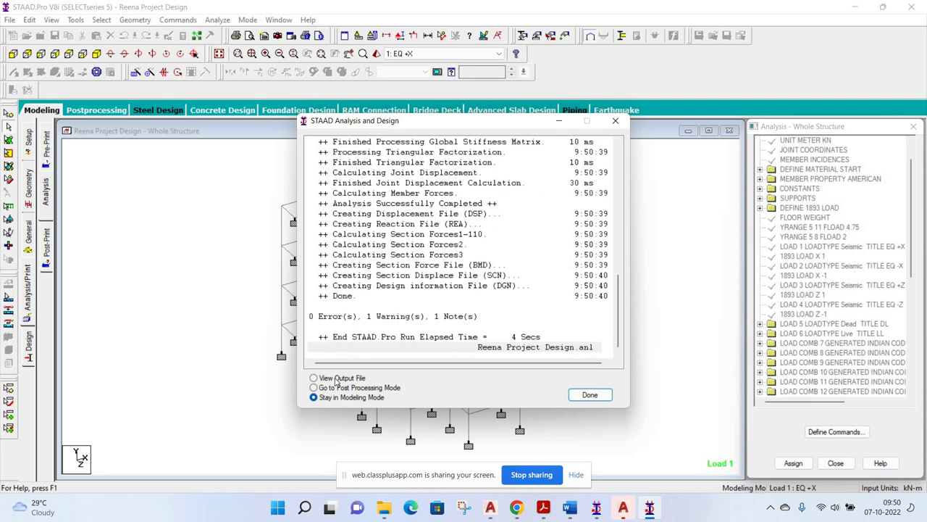
click(313, 377)
click(590, 395)
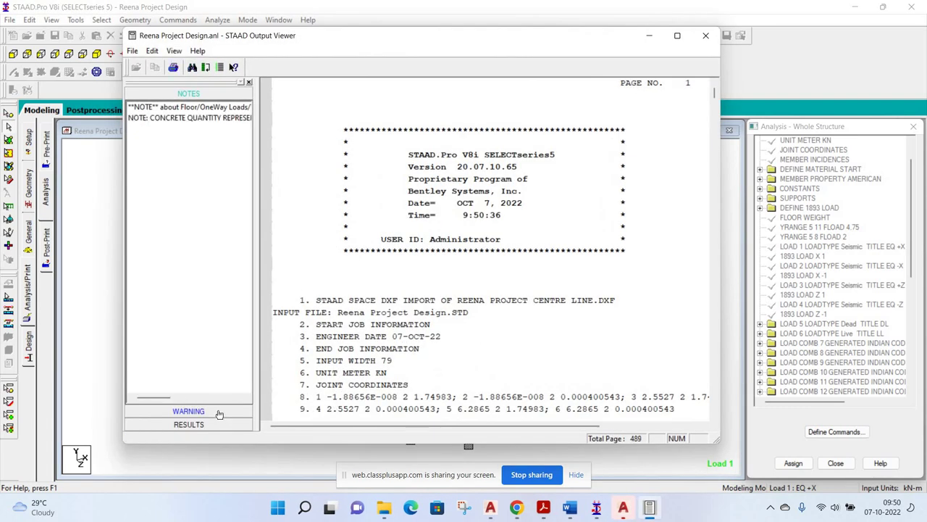
click(188, 411)
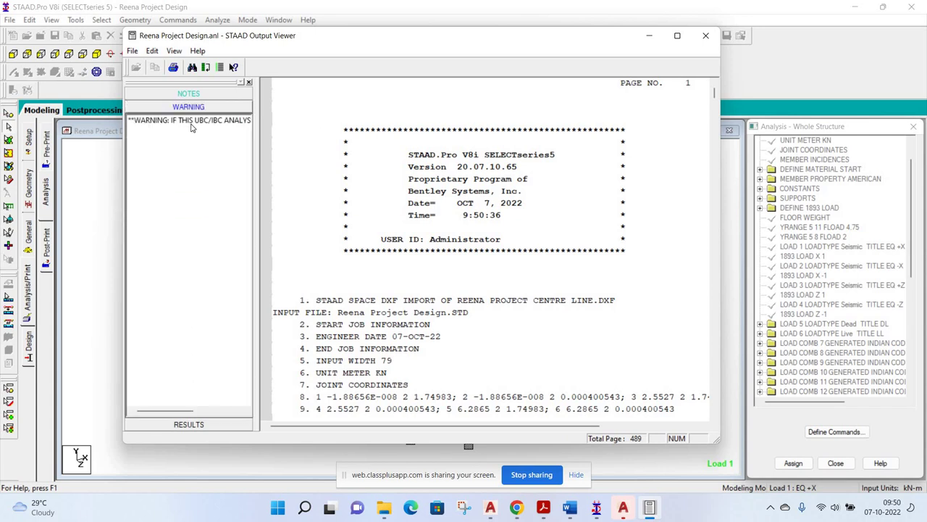
click(707, 36)
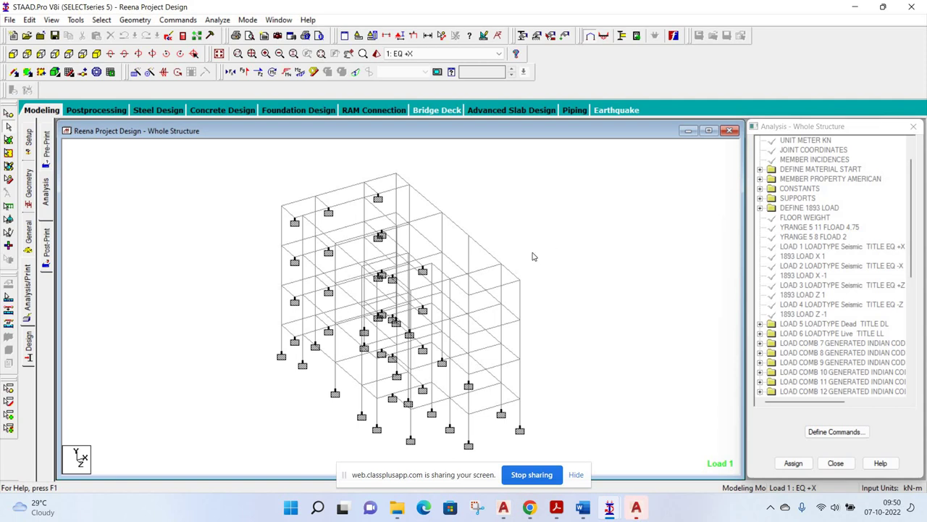
Download Structure4.std from Gmail's STRUCTURE email and open it from the download bar.
click(470, 449)
mouse_move(529, 508)
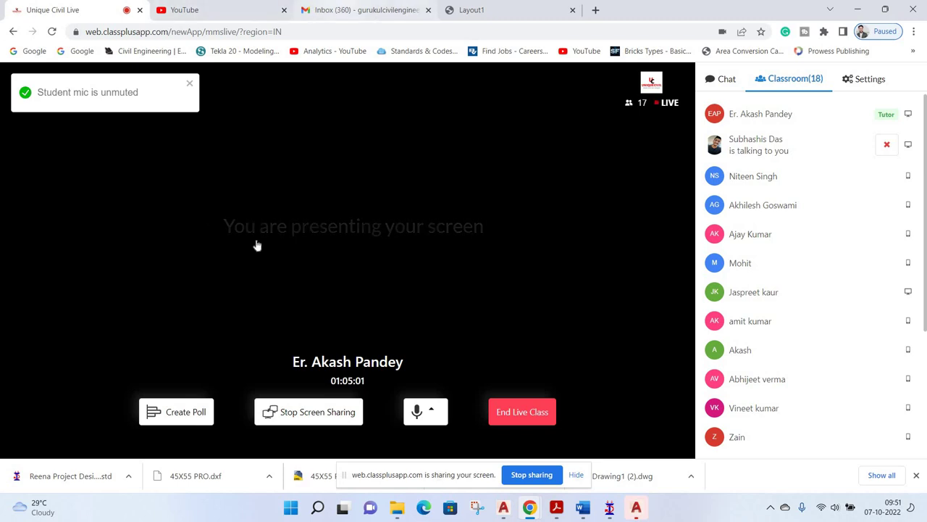
key(ctrl+3)
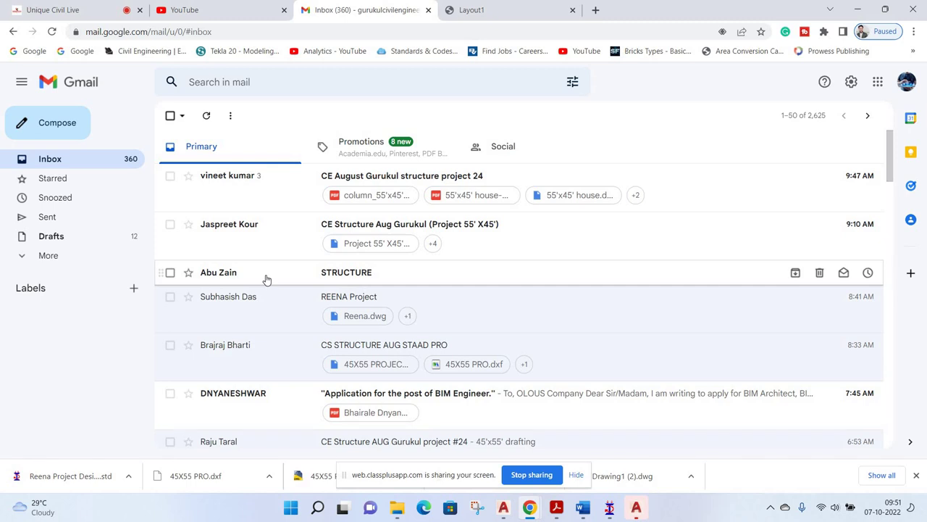
click(259, 282)
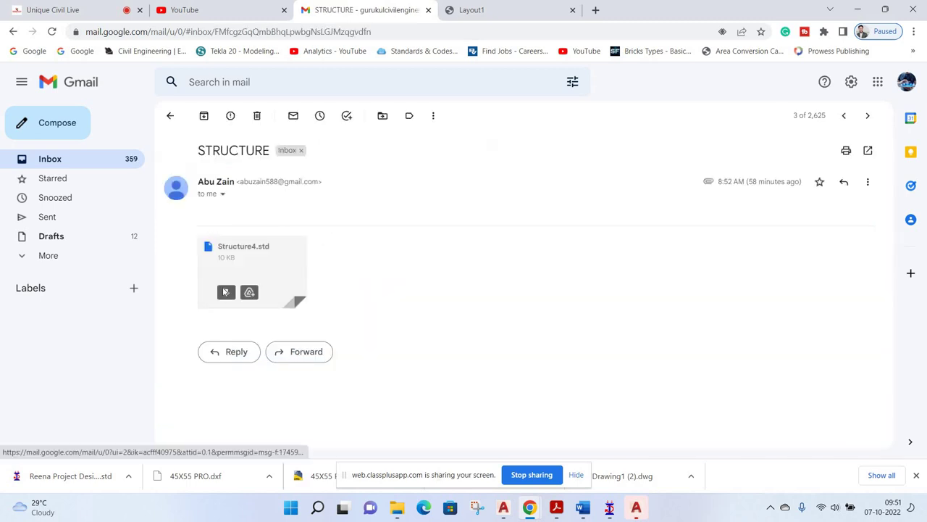
click(225, 291)
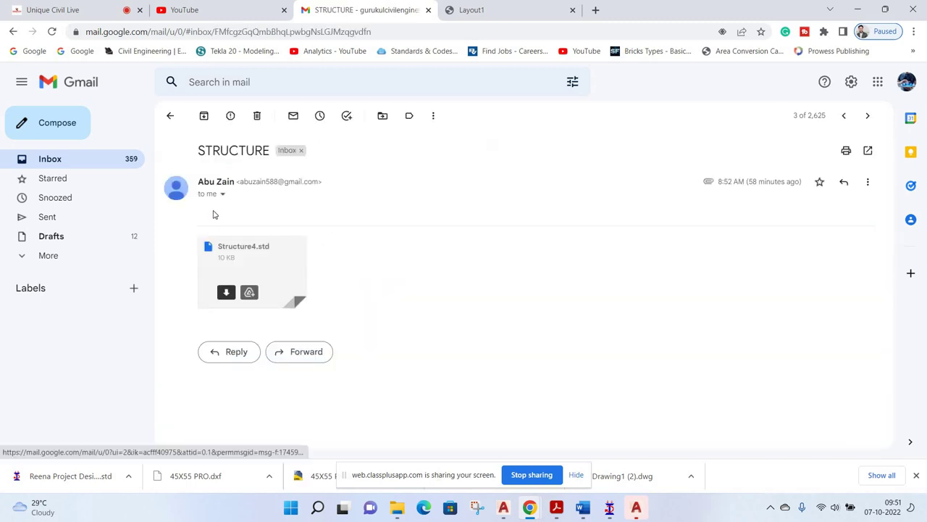
click(170, 115)
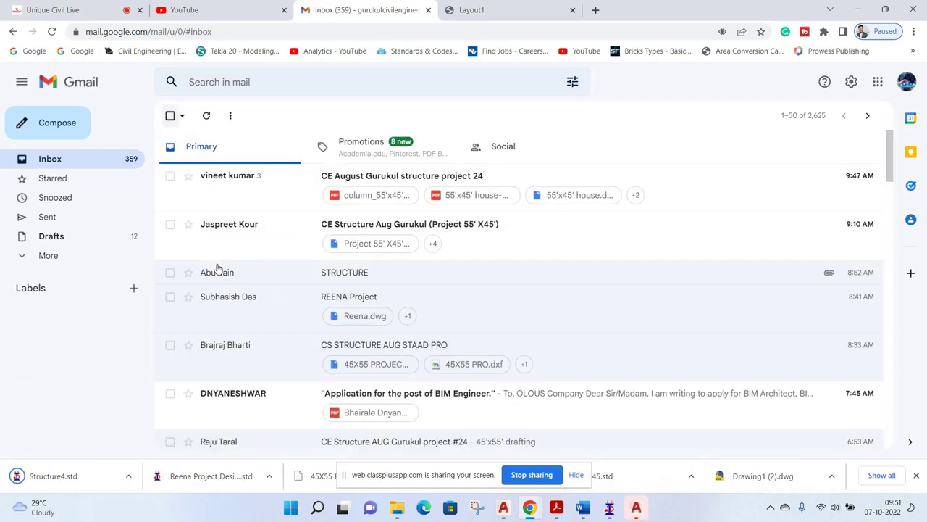
click(53, 478)
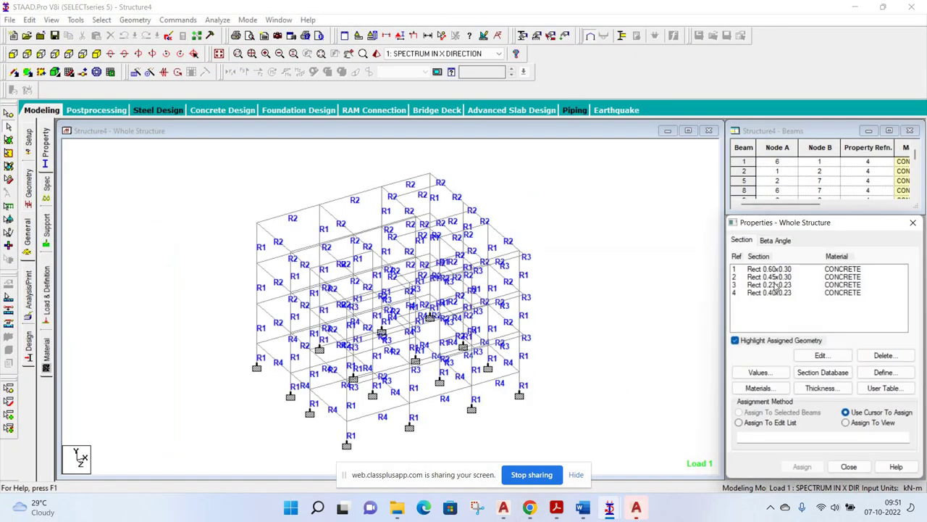
Highlight beams with the Rect 0.40x0.23 section, then review load cases 1 and 2 (spectrum in Z).
key(Down)
key(Down)
key(Down)
key(Down)
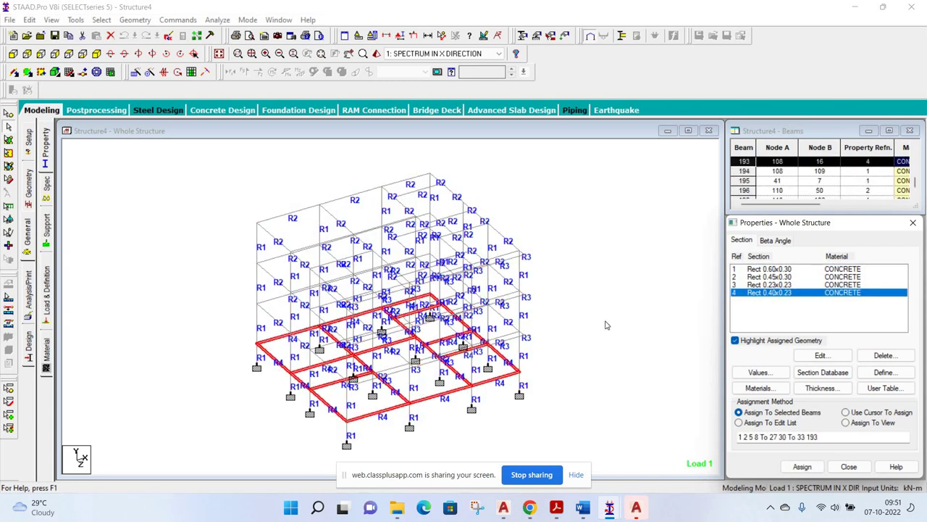
click(145, 290)
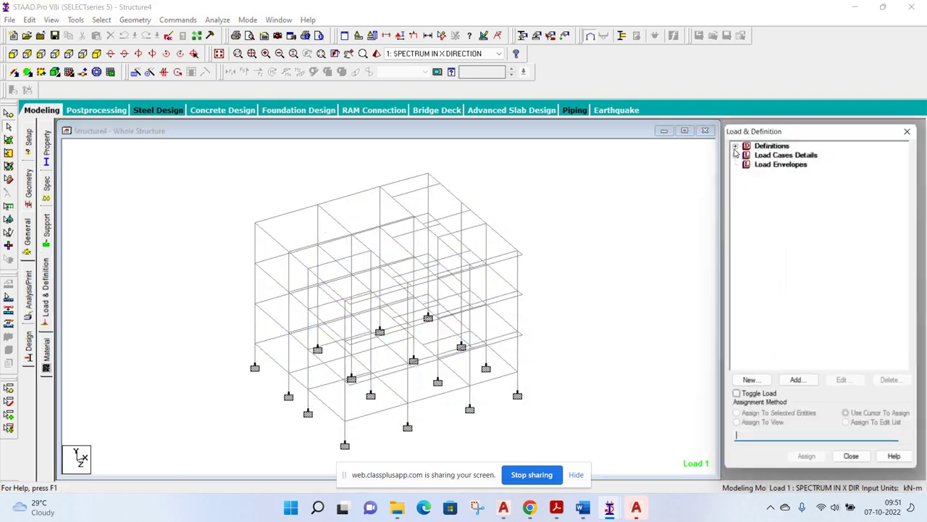
click(737, 154)
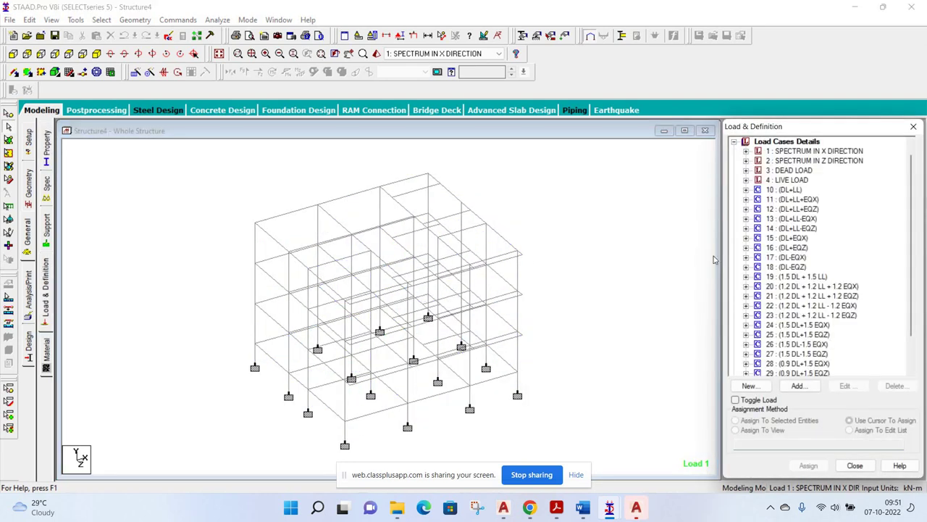
click(746, 150)
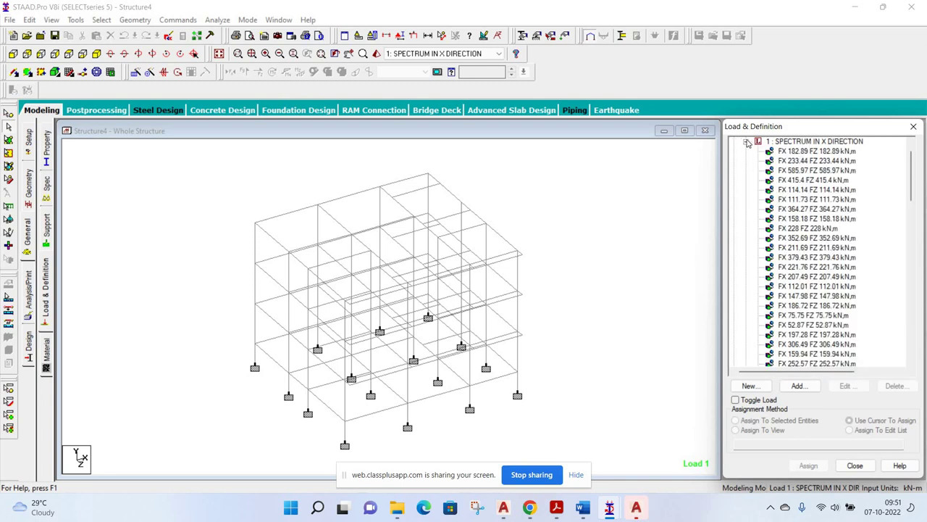
click(747, 155)
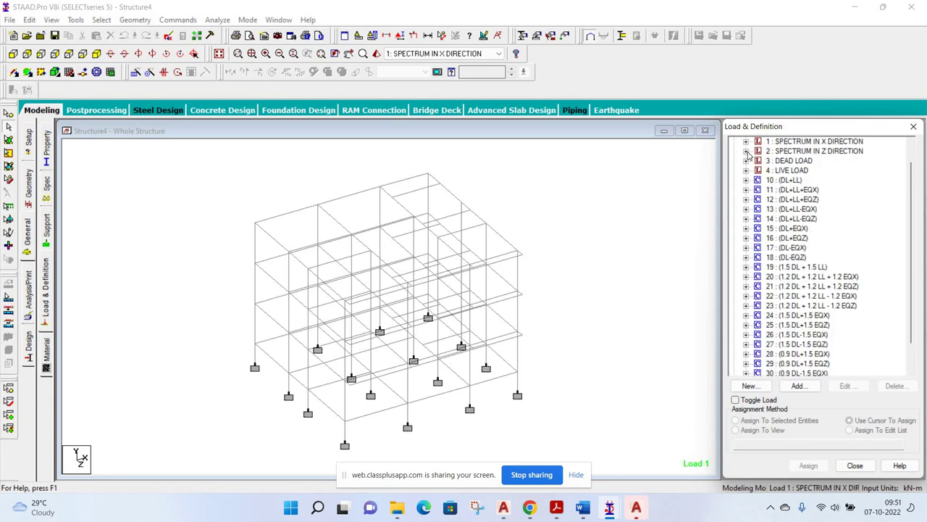
click(798, 181)
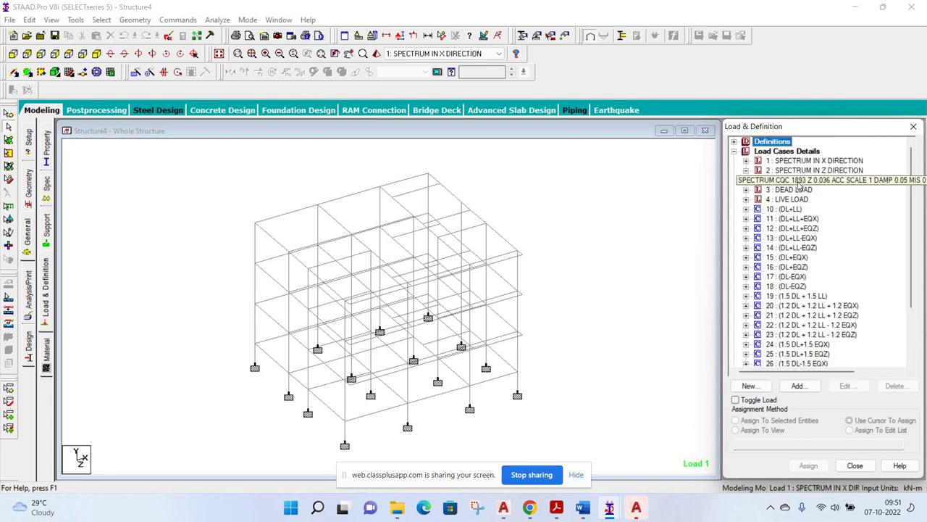
click(746, 170)
click(746, 180)
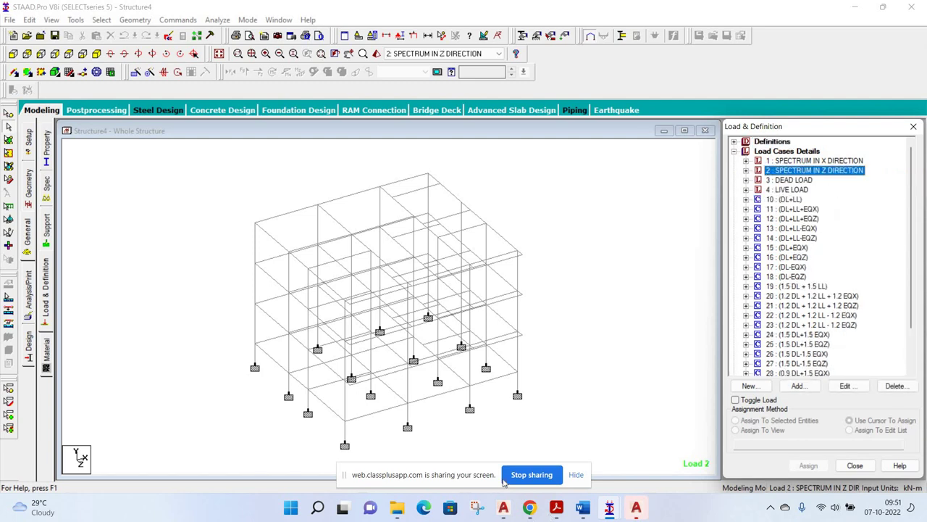
Check the live class, then step through load combinations 31, 28 and 22 before returning to class.
click(457, 442)
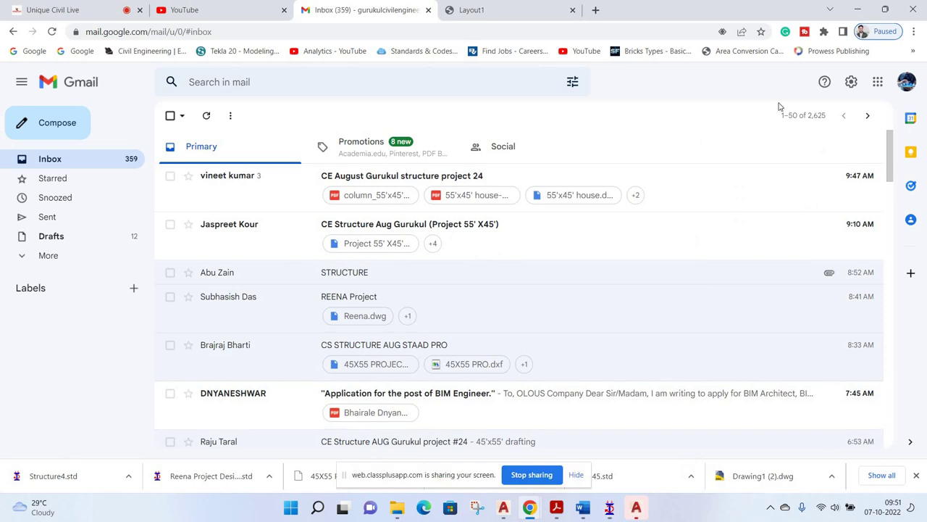
key(ctrl+1)
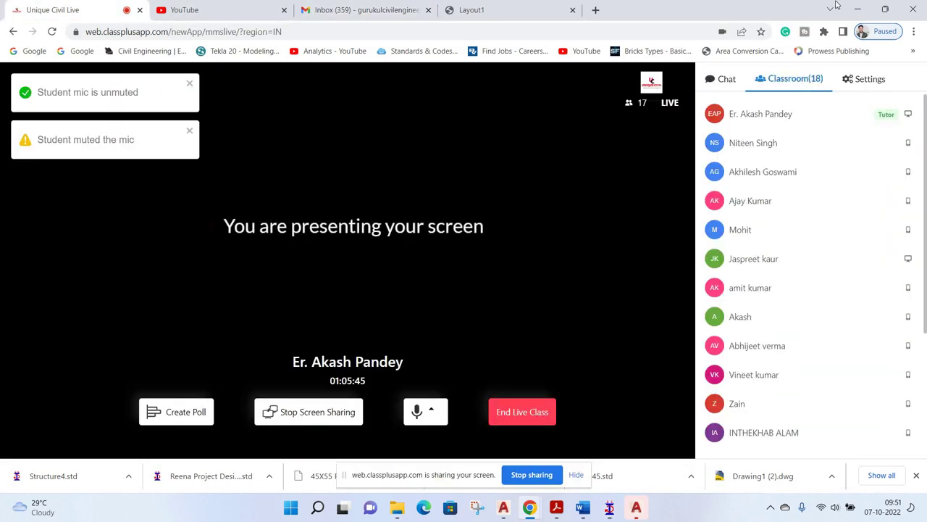
key(alt+Tab)
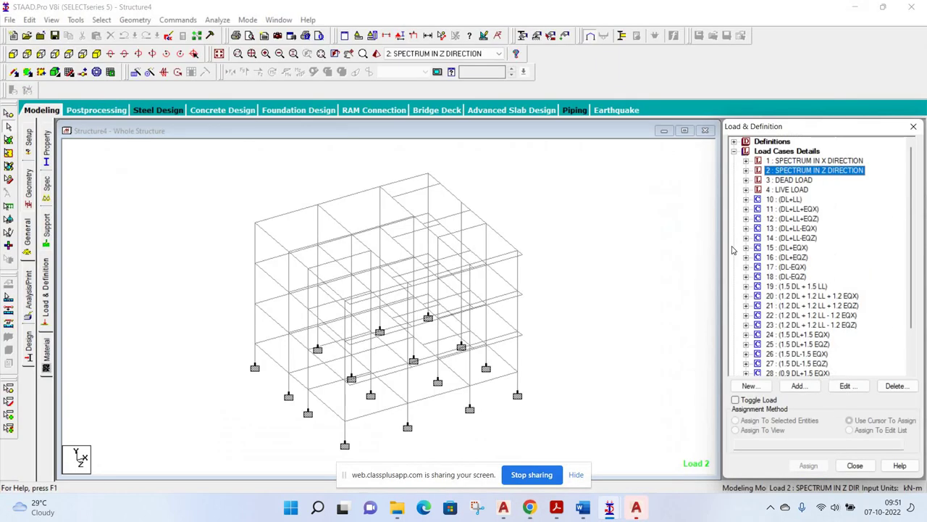
scroll(770, 376, down, 2)
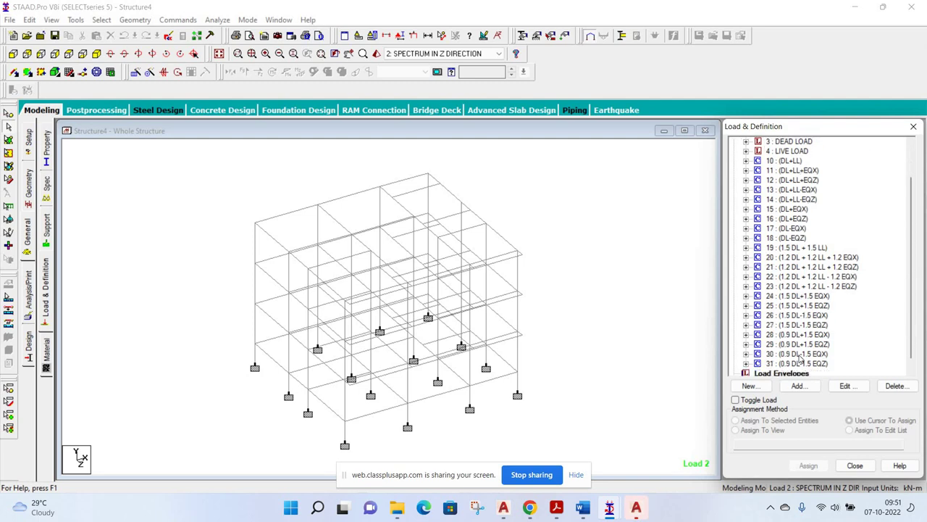
click(797, 353)
click(797, 325)
key(Up)
key(Up)
key(Up)
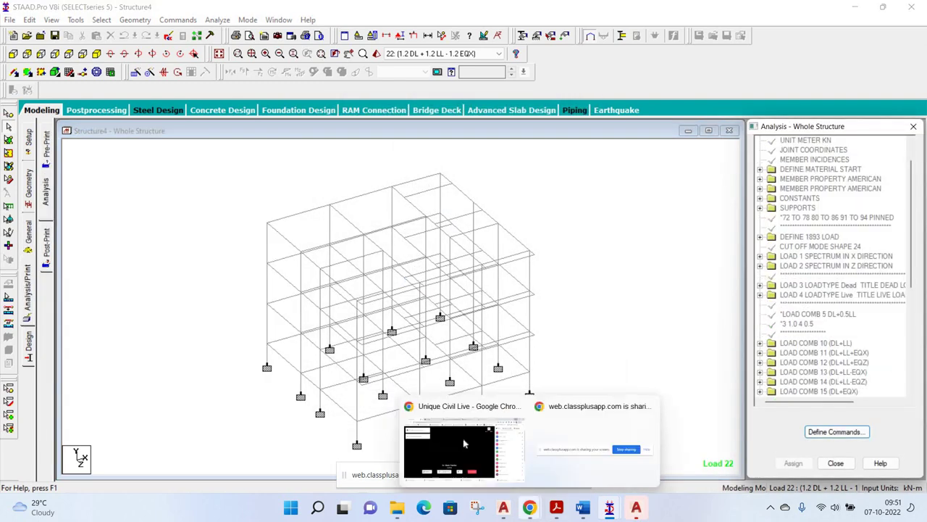
key(alt+Tab)
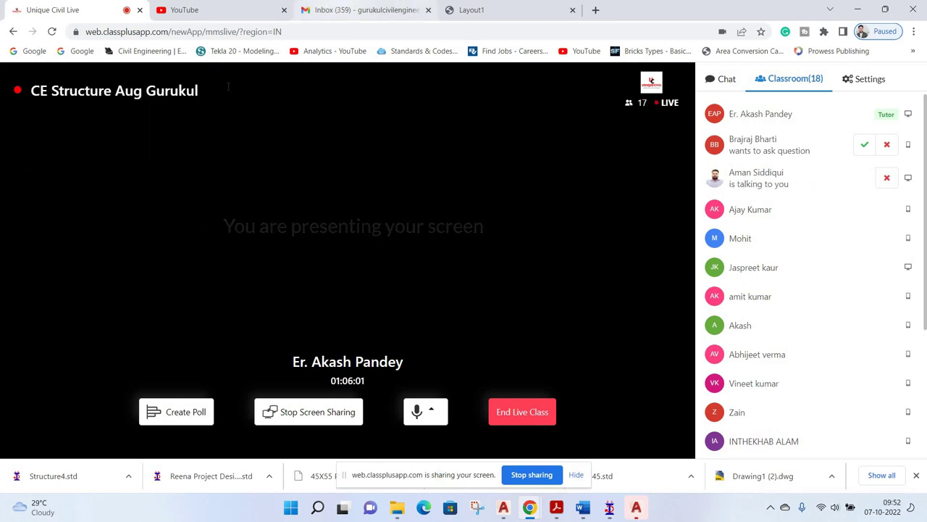
Search Gmail for the student's name.
click(340, 10)
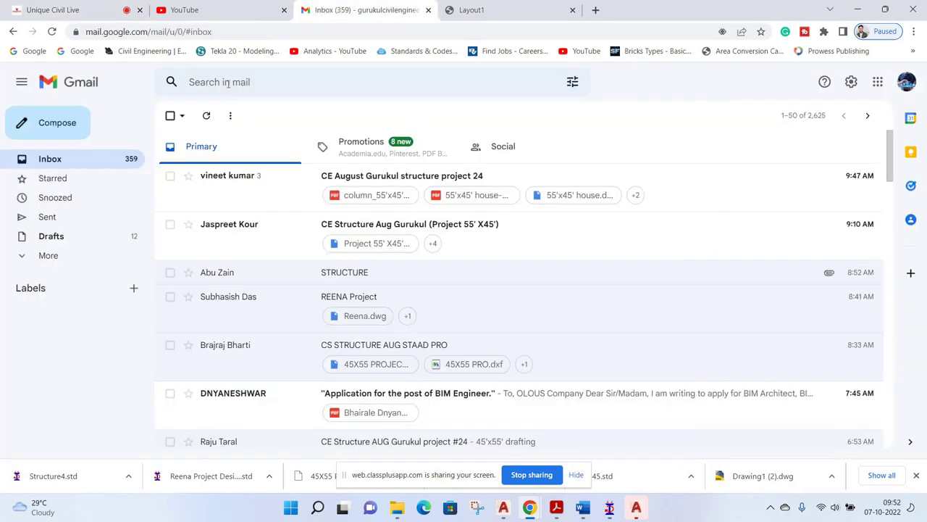
click(227, 84)
text(a)
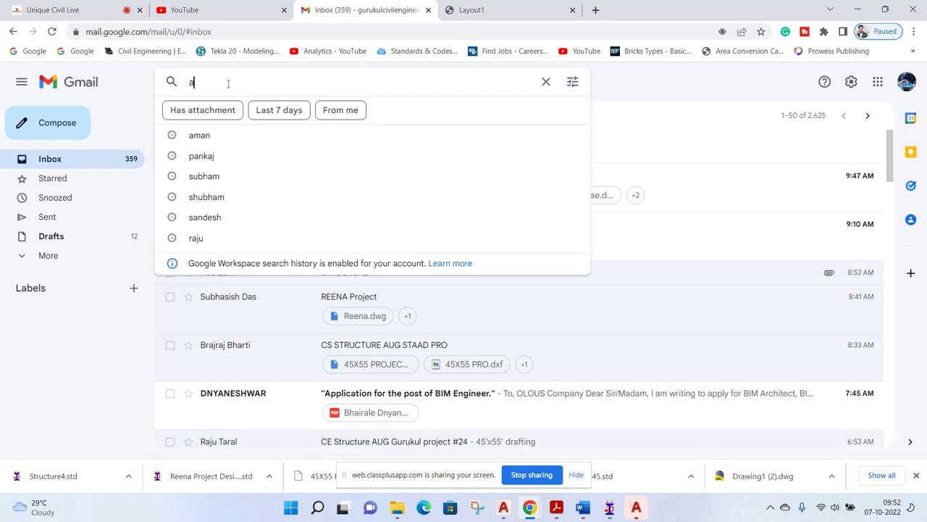
text(man)
key(Return)
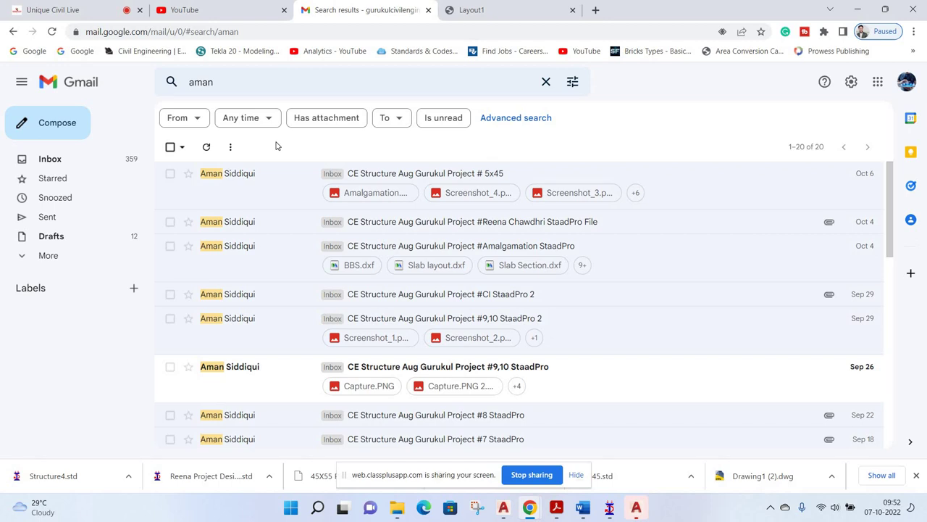
mouse_move(260, 191)
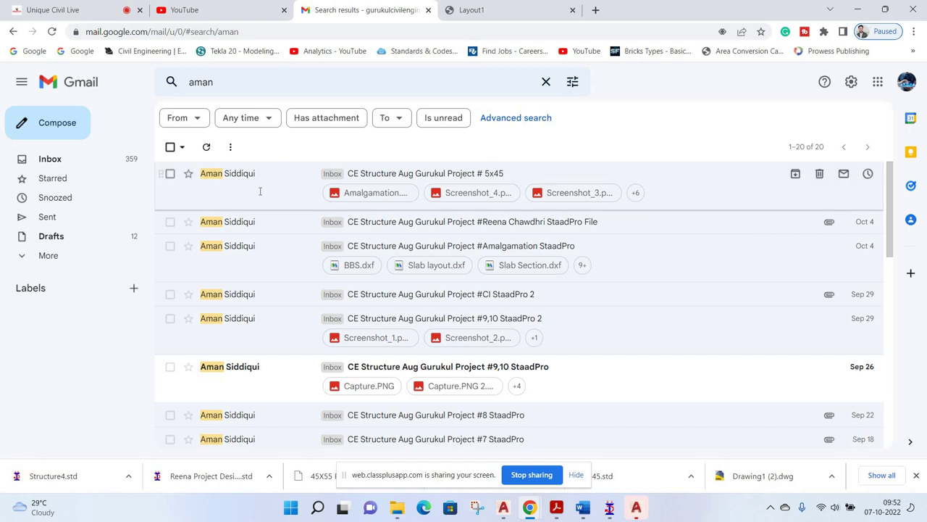
Download the 5x45 project email's Second_foundation.afs and 55x45 Design.std attachments and open the model.
click(377, 181)
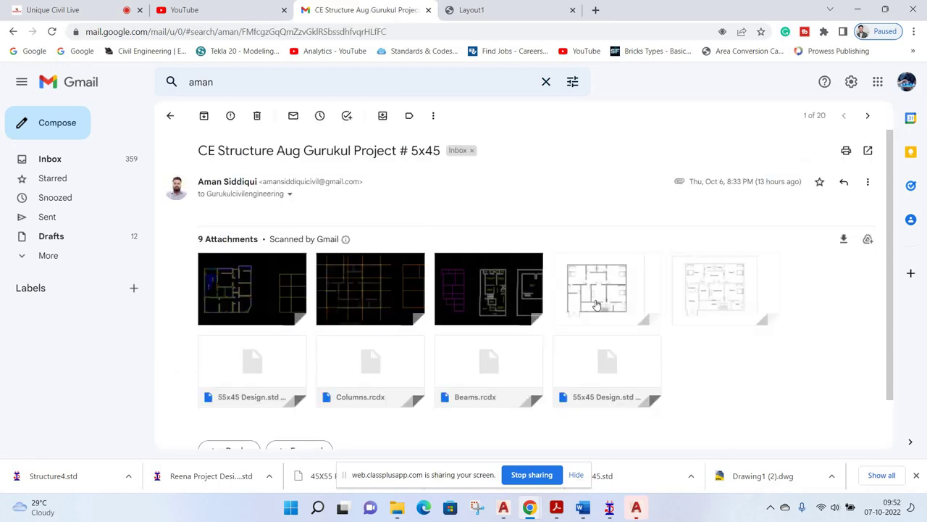
scroll(588, 332, down, 2)
mouse_move(606, 311)
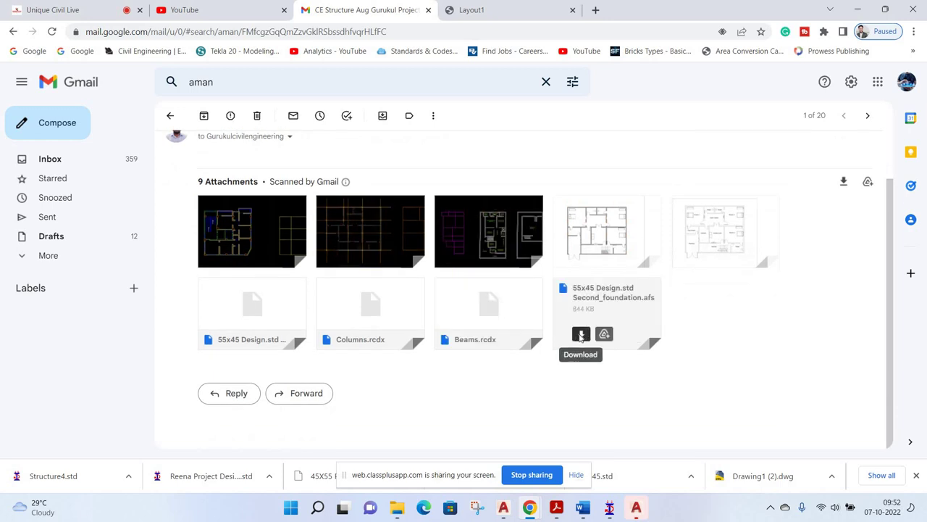
click(581, 334)
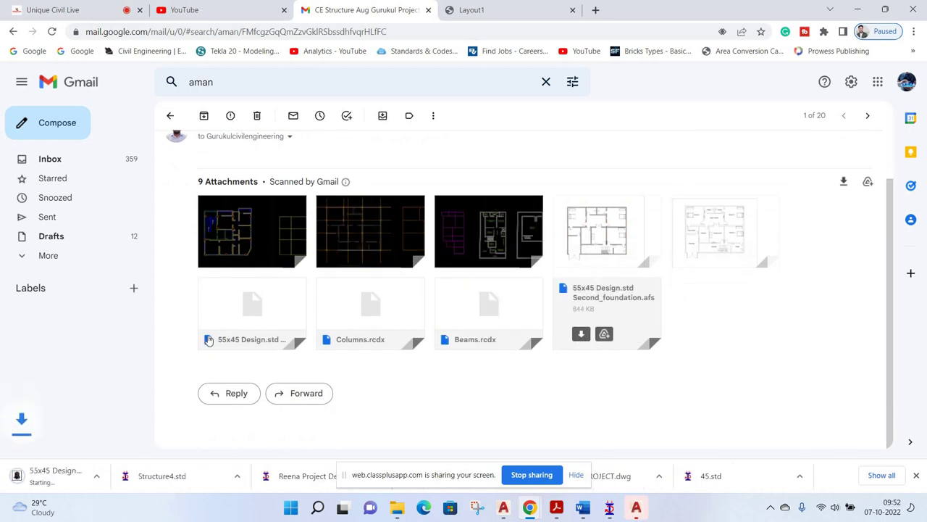
click(225, 334)
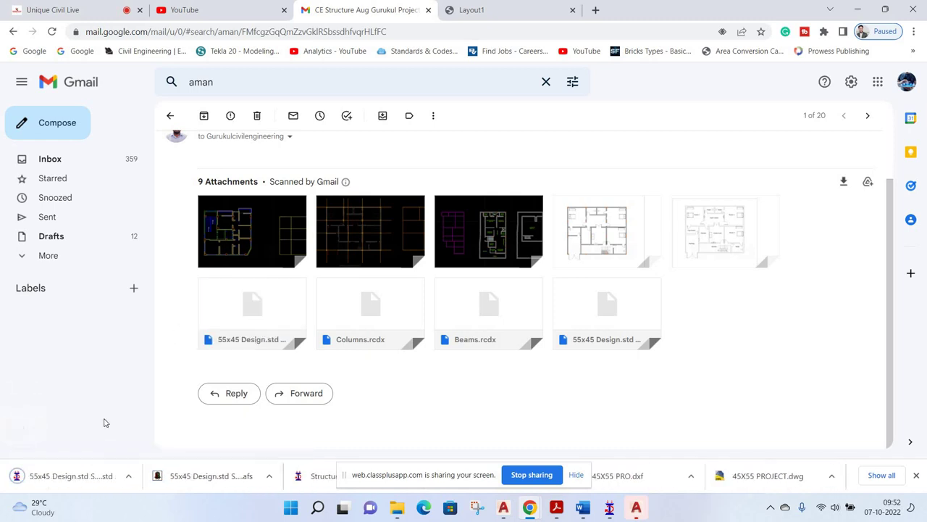
click(41, 478)
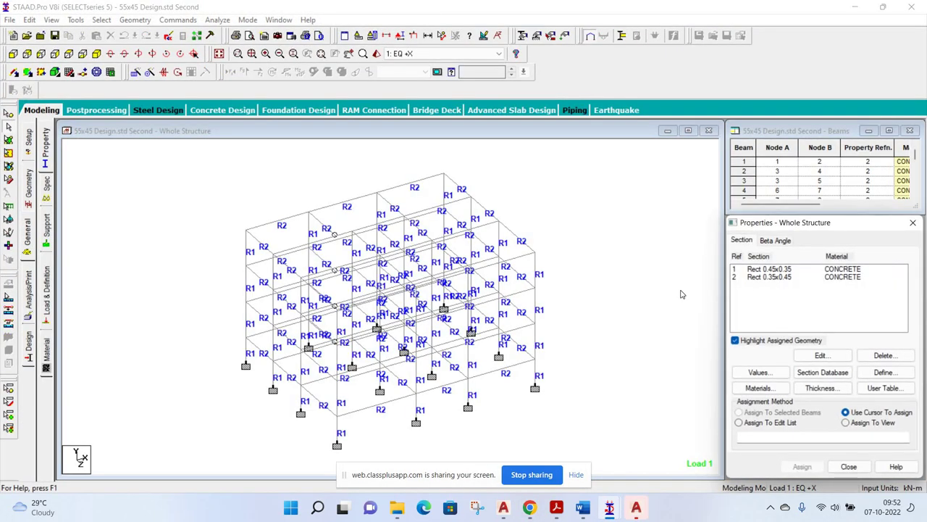
Review the section assignments, then add a Perform Analysis command with Print All.
key(Down)
key(Down)
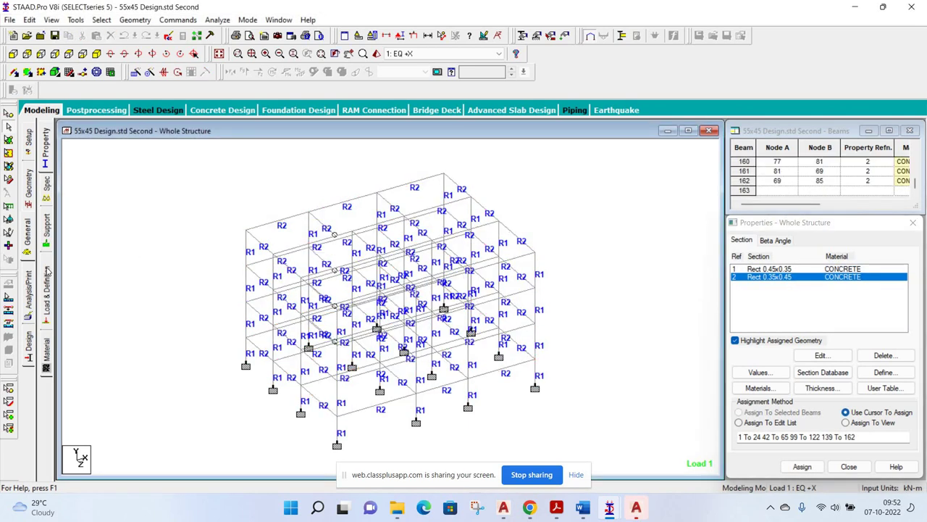
click(46, 228)
click(46, 290)
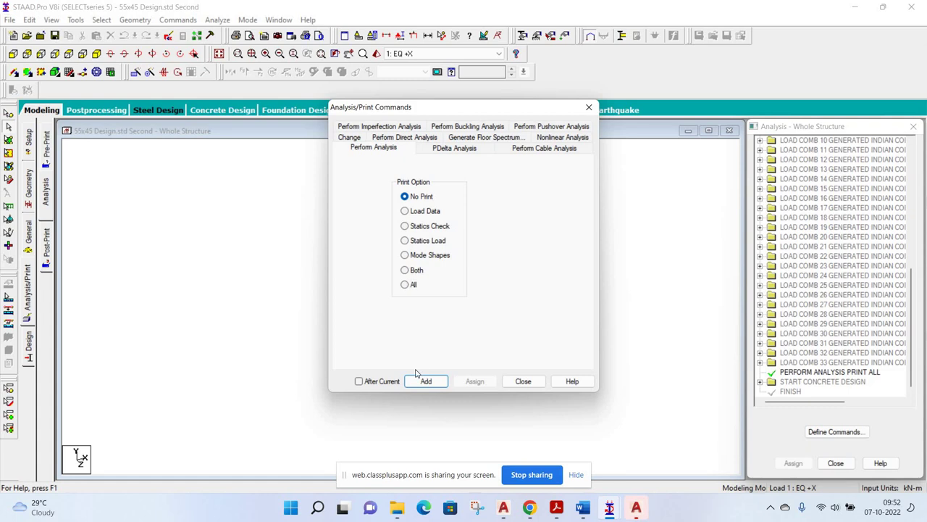
key(alt+a)
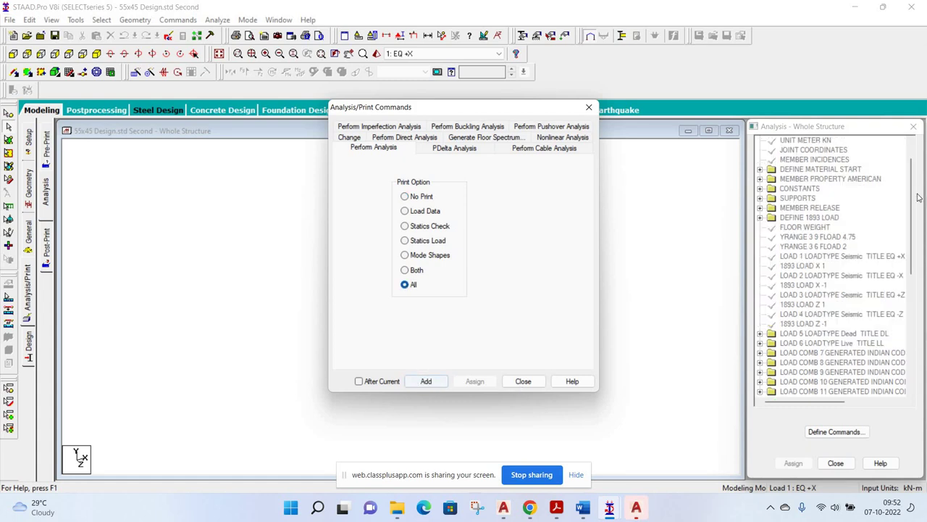
click(521, 382)
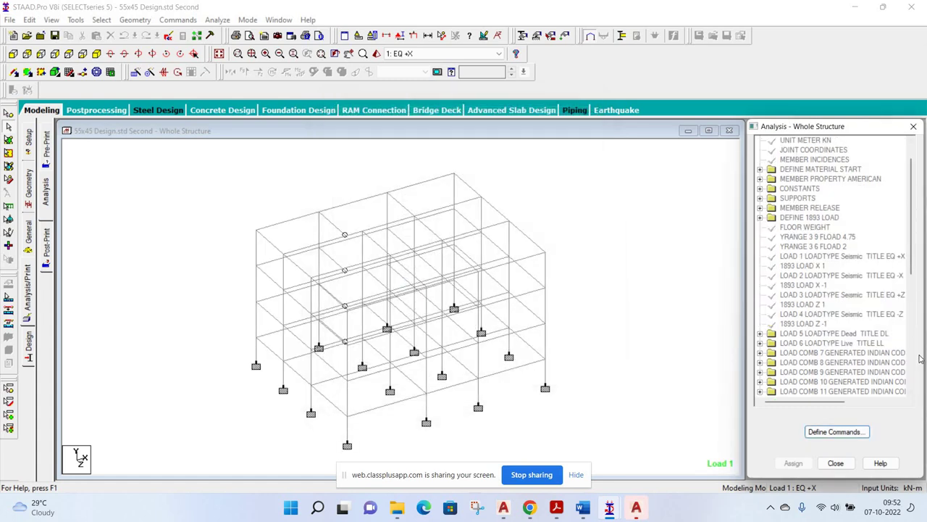
Run the analysis, saving first, view the output file with 17 warnings, then close it.
click(217, 20)
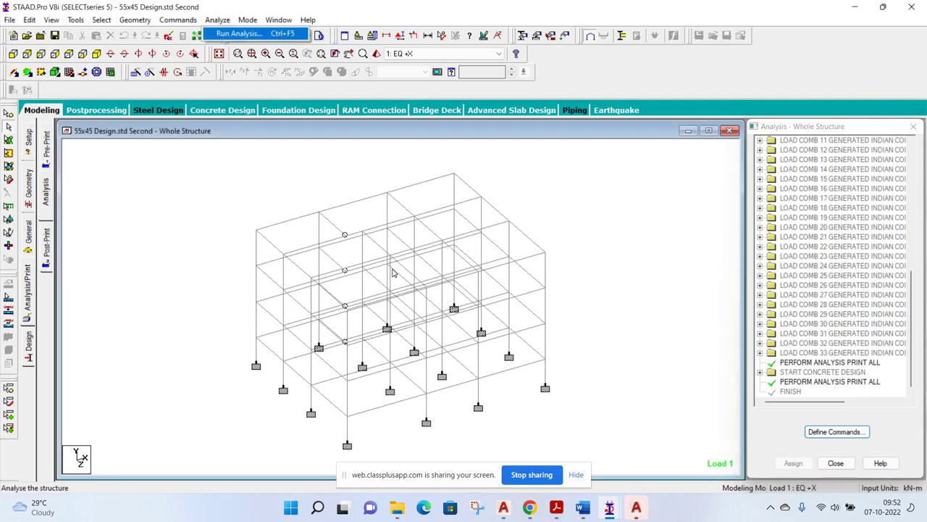
click(240, 35)
click(390, 268)
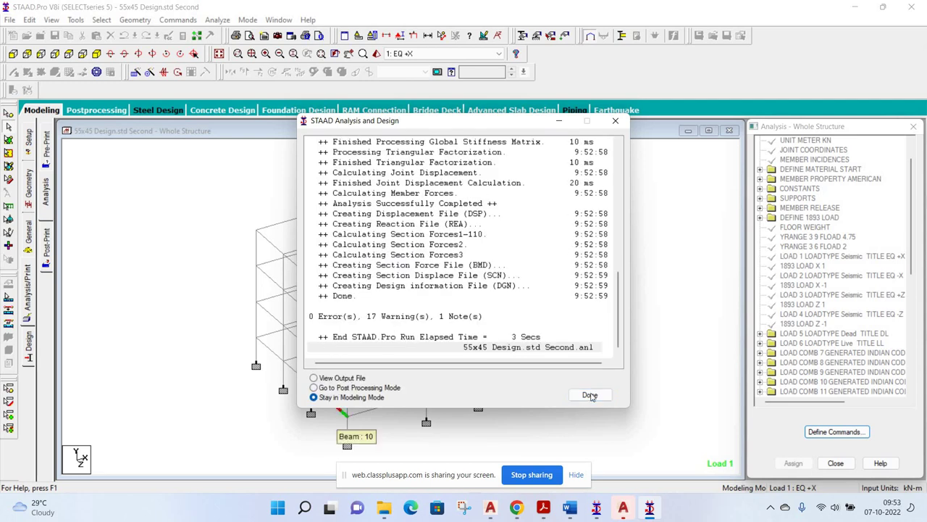
click(313, 377)
click(590, 395)
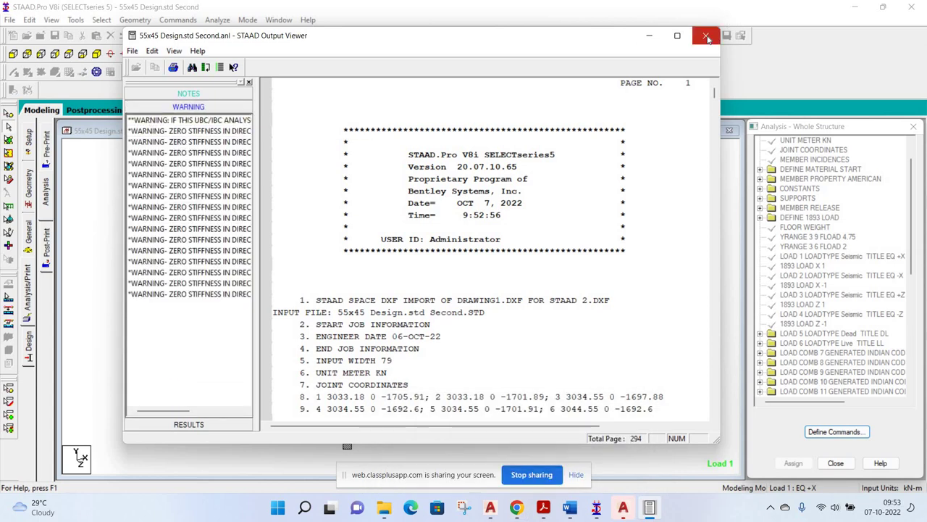
key(alt+F4)
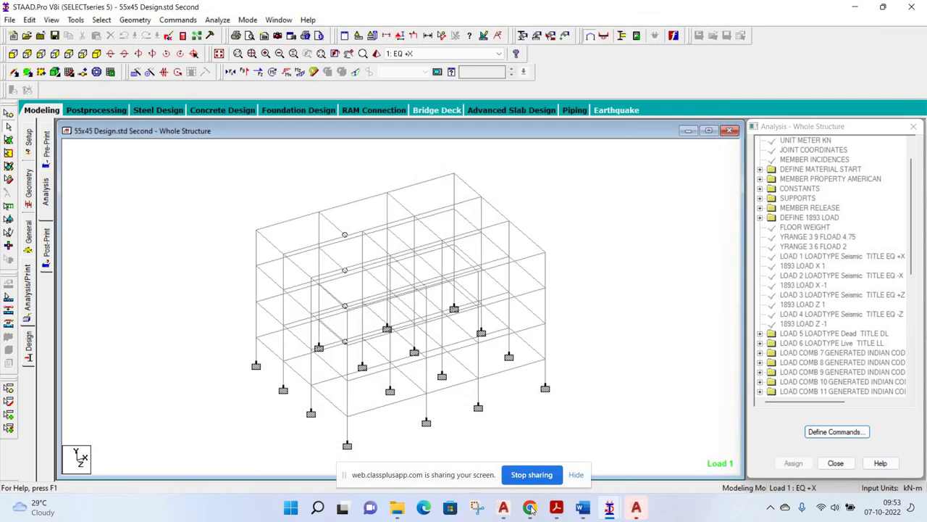
Select all members and intersect them, deleting old results and creating 8 new beams.
mouse_move(530, 507)
click(457, 441)
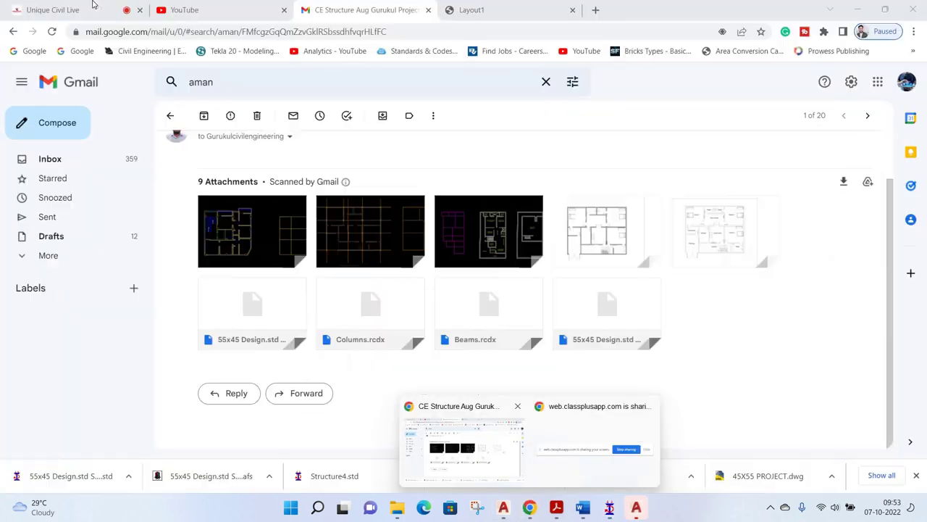
key(ctrl+1)
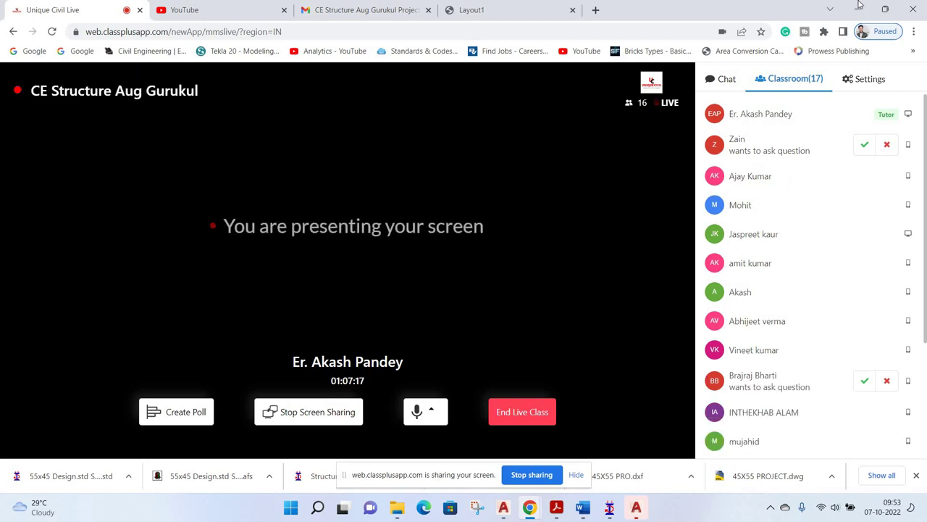
key(alt+Tab)
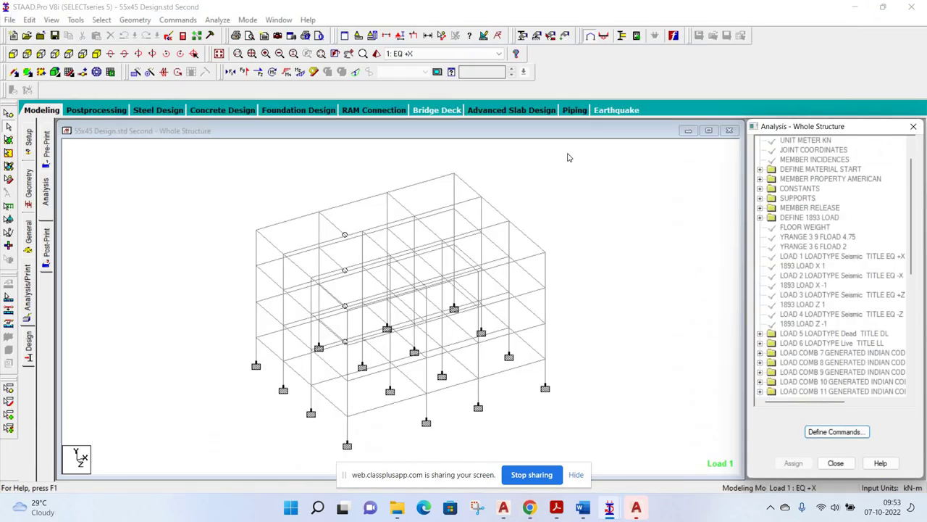
click(191, 72)
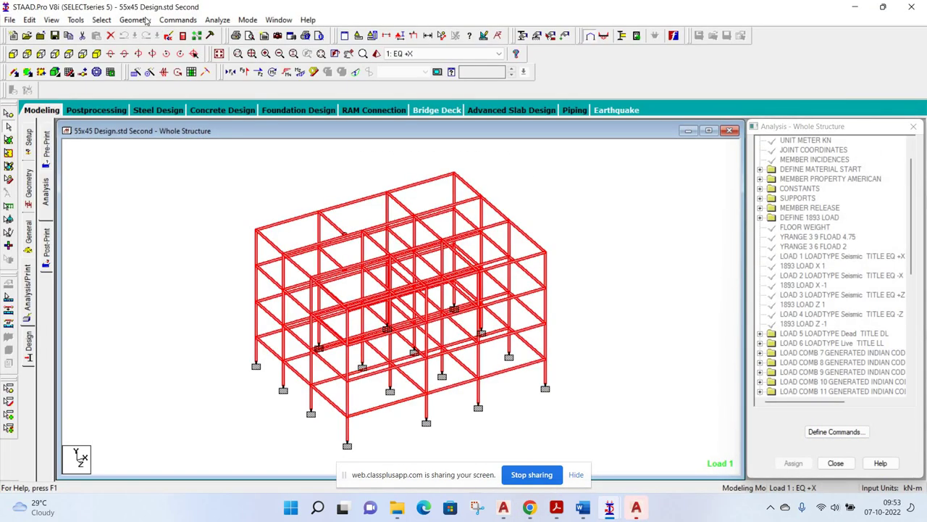
key(alt+g)
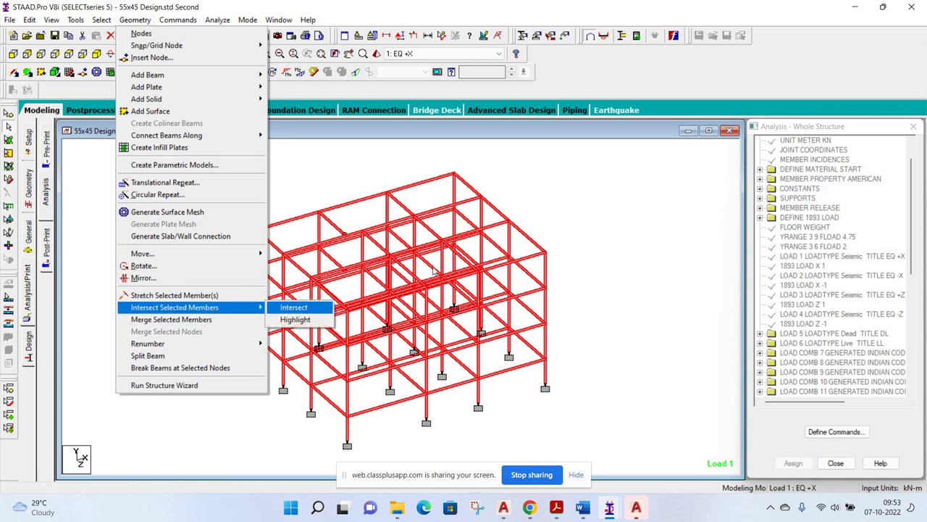
click(299, 309)
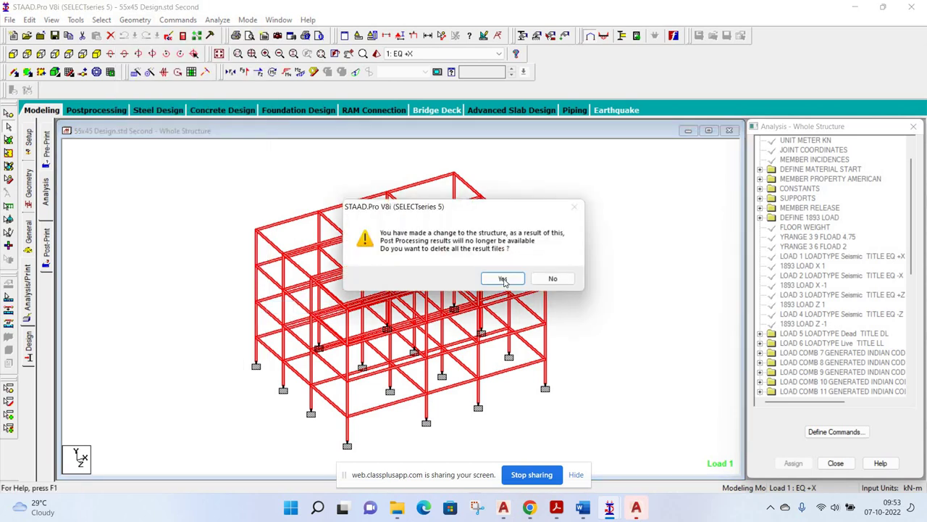
click(500, 277)
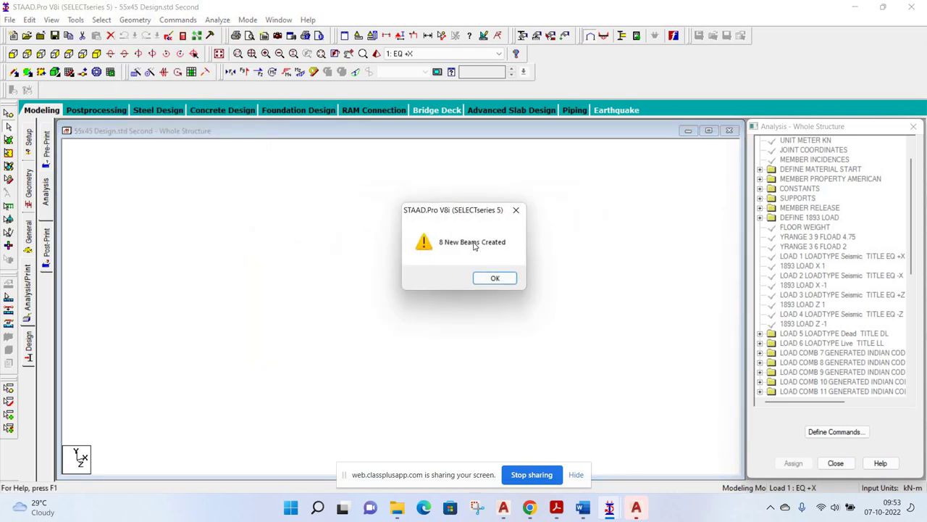
click(492, 280)
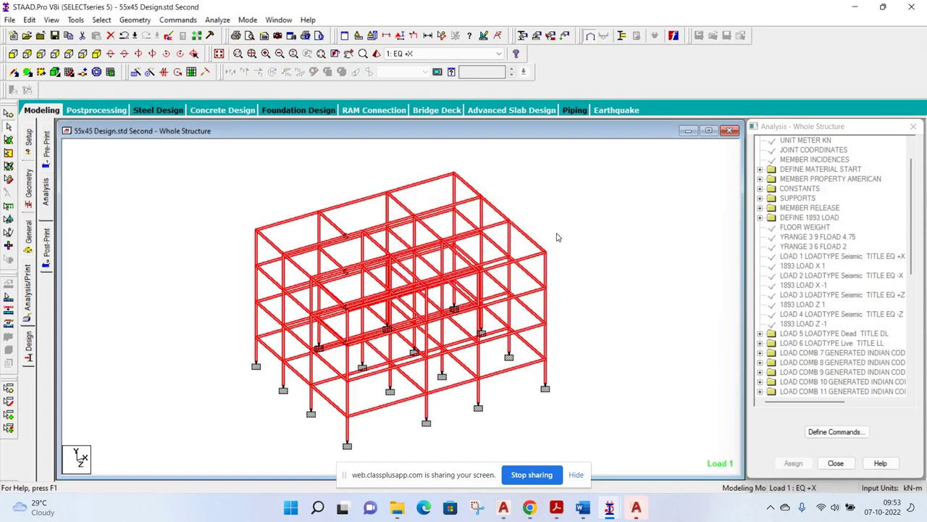
click(557, 237)
mouse_move(530, 508)
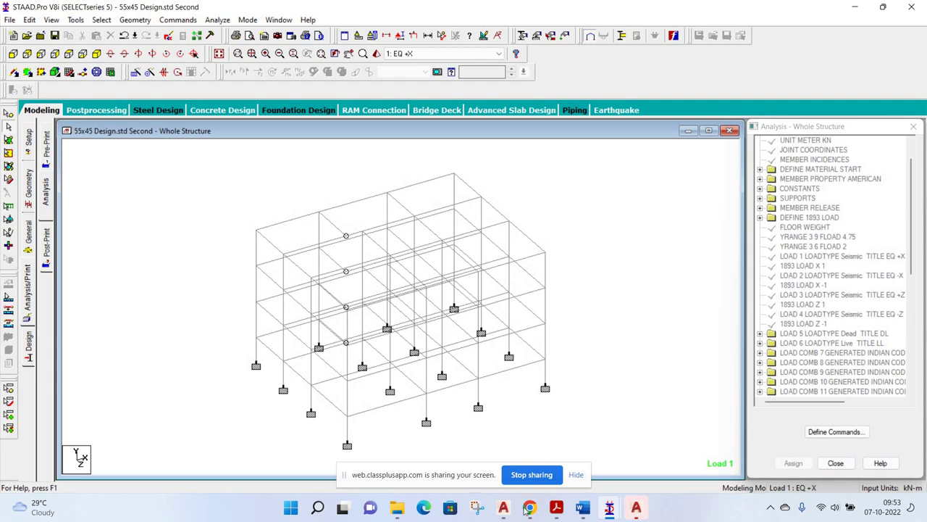
click(463, 449)
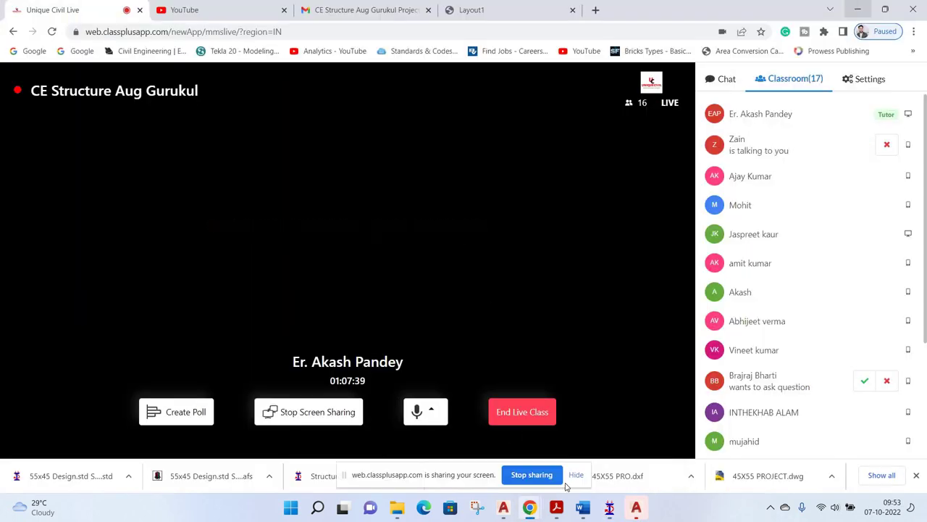
Bring the STAAD.Pro Structure4 window forward from the classroom, then preview the browser windows.
click(611, 511)
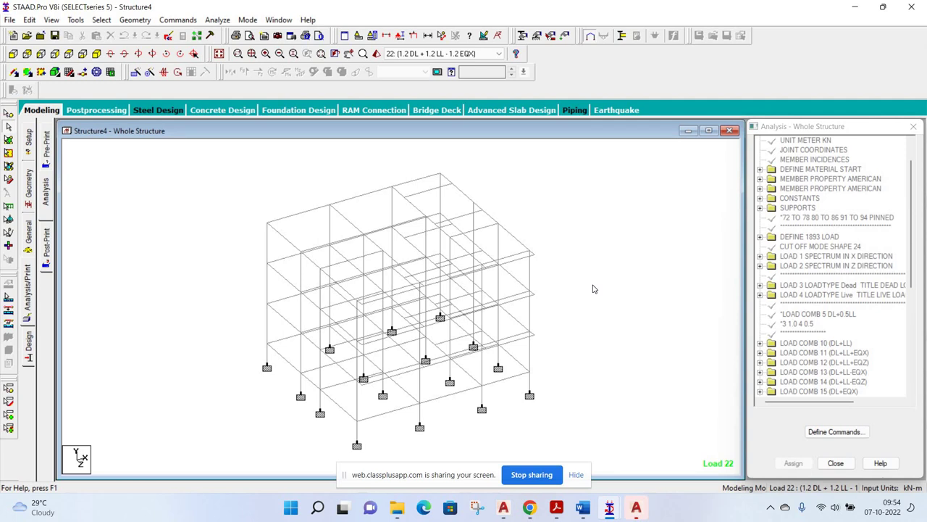
click(529, 508)
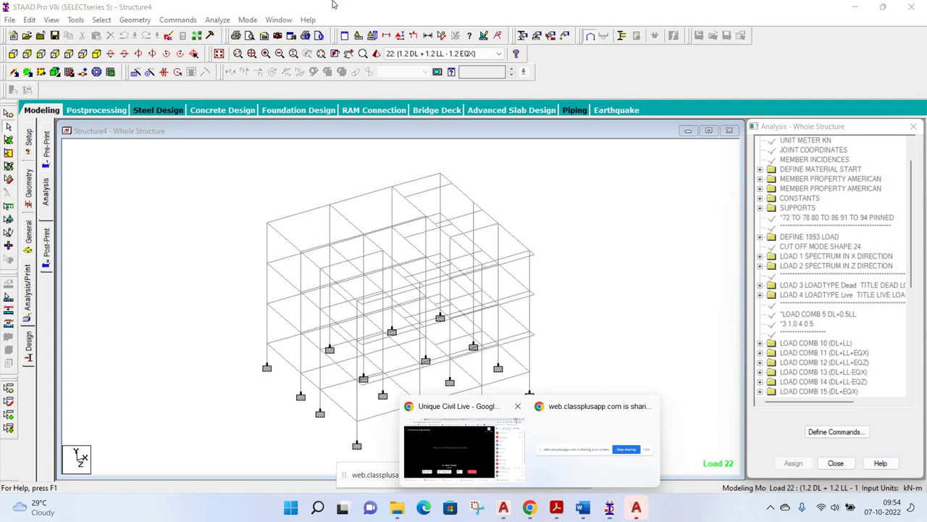
Leave the aman search results in Gmail and return to the full inbox.
click(459, 467)
click(355, 9)
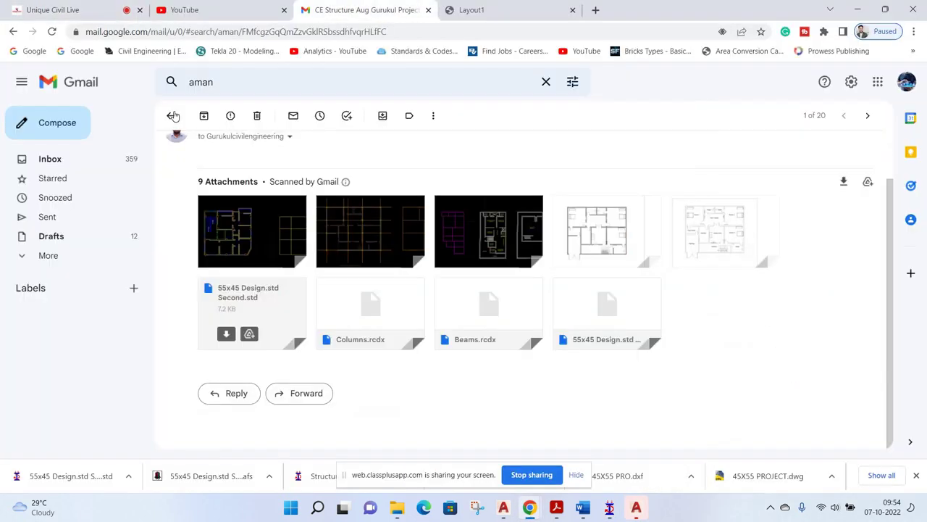
click(173, 116)
scroll(300, 329, down, 2)
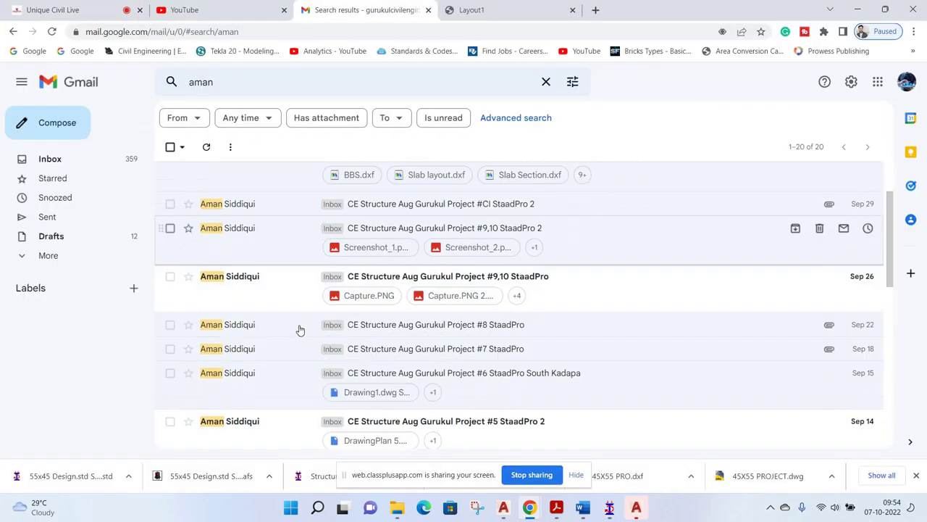
scroll(269, 318, up, 2)
scroll(269, 319, up, 1)
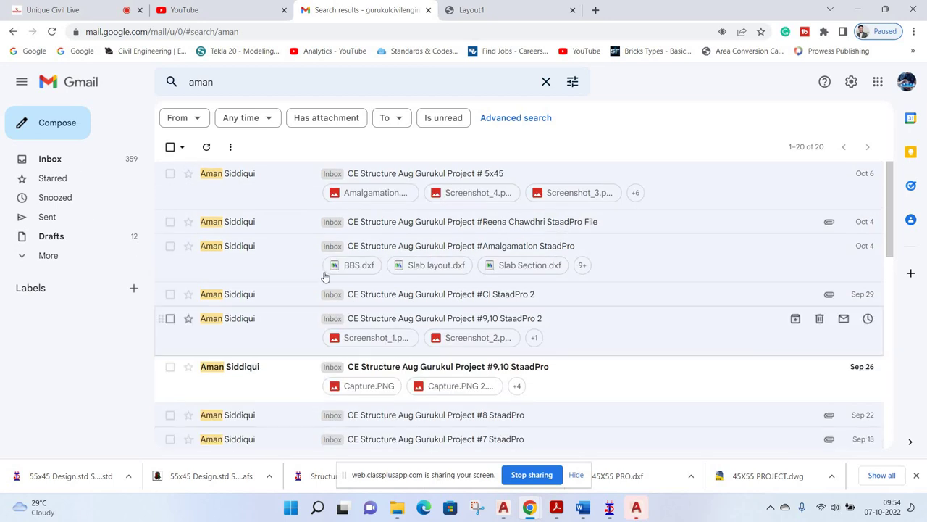
click(50, 158)
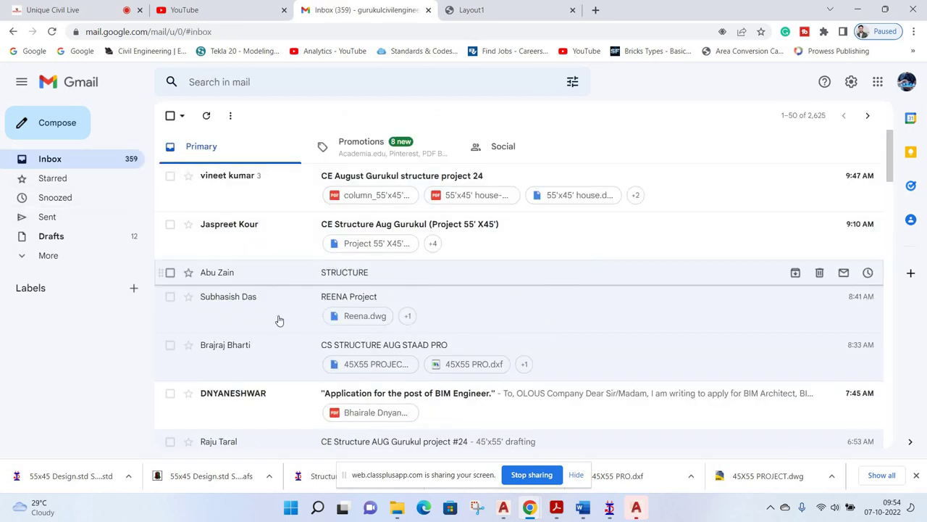
Scroll down through the inbox toward the older student messages.
scroll(277, 317, down, 2)
scroll(278, 312, down, 1)
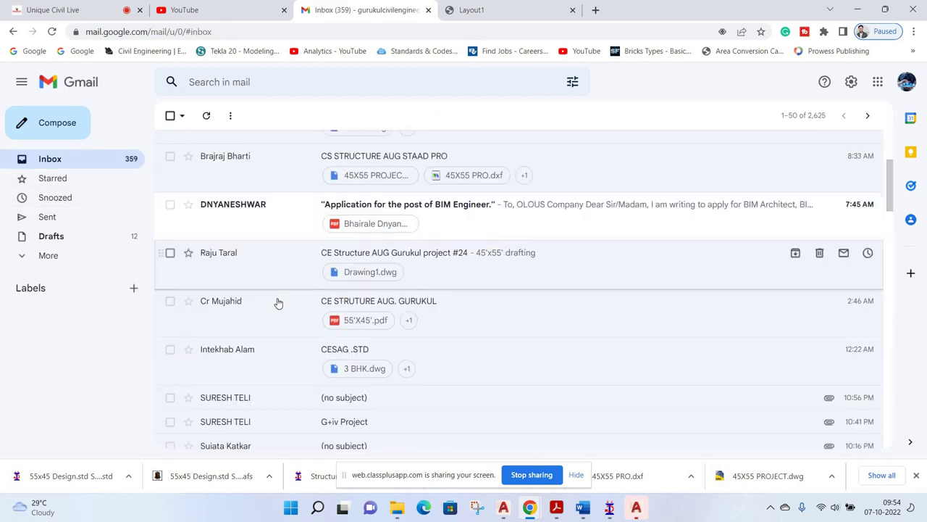
scroll(278, 303, down, 2)
scroll(275, 308, up, 2)
scroll(274, 308, up, 3)
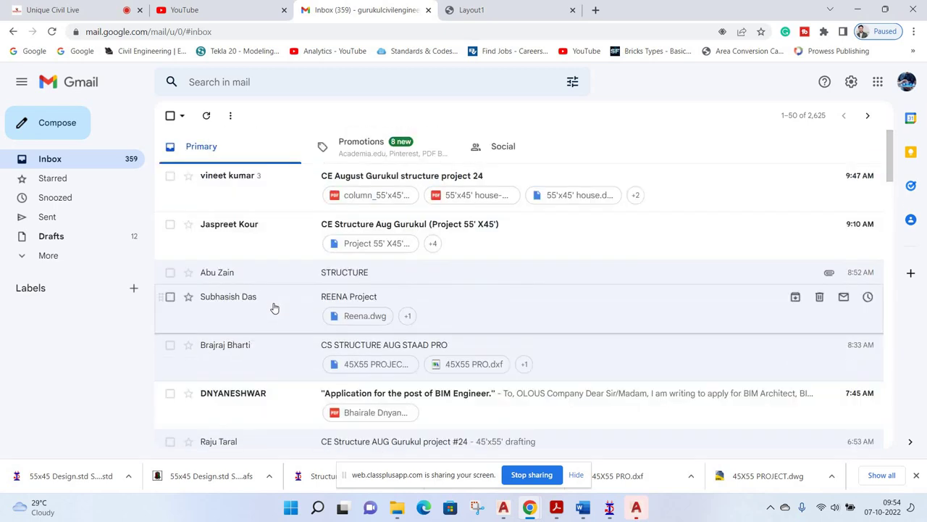
scroll(275, 309, down, 3)
scroll(275, 309, down, 5)
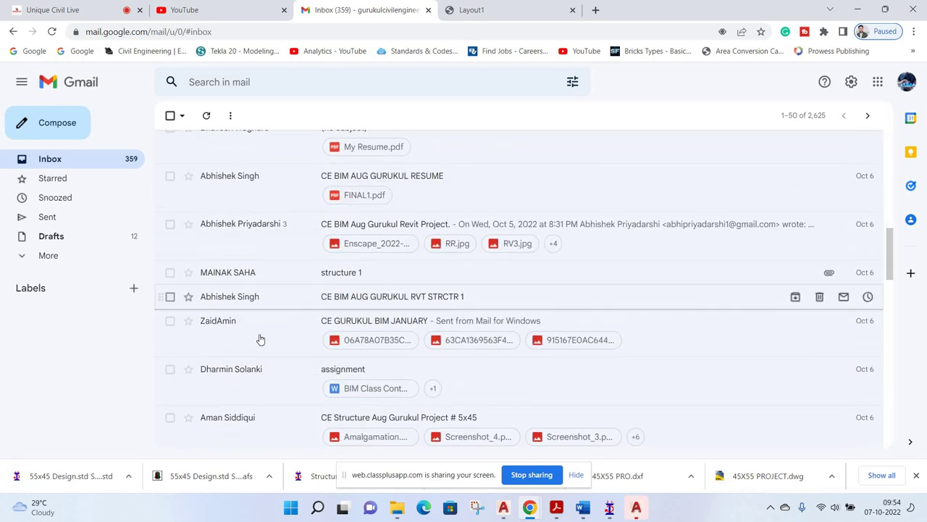
scroll(259, 337, down, 1)
scroll(260, 338, down, 3)
scroll(260, 338, down, 2)
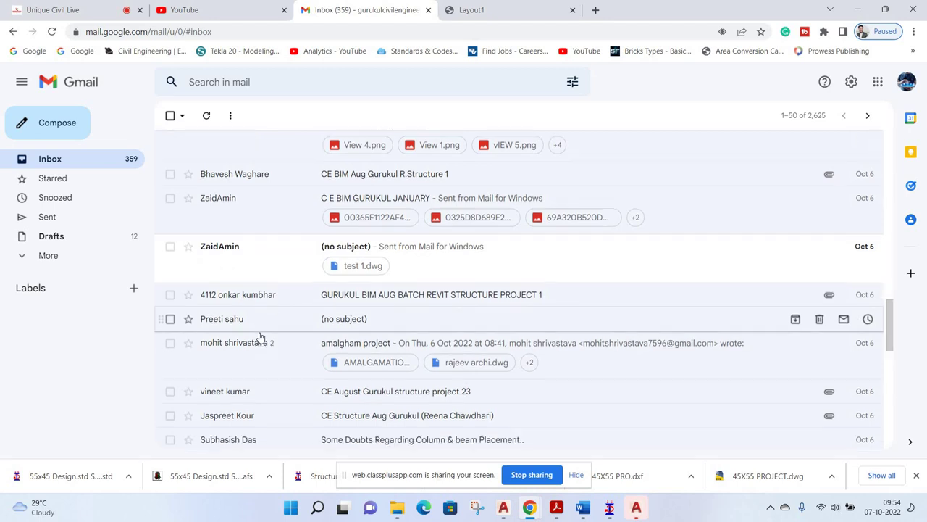
scroll(260, 338, down, 1)
scroll(260, 338, down, 1)
scroll(258, 335, down, 1)
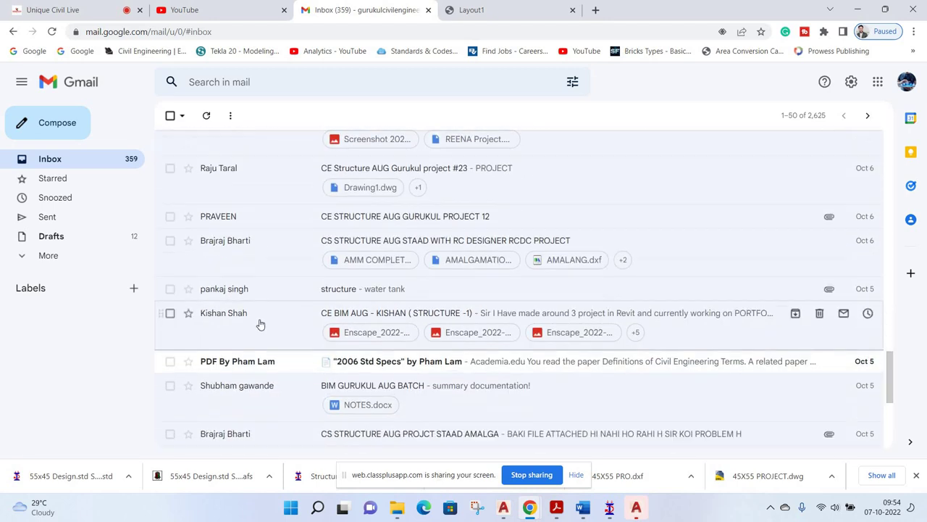
scroll(258, 329, down, 1)
scroll(253, 178, down, 2)
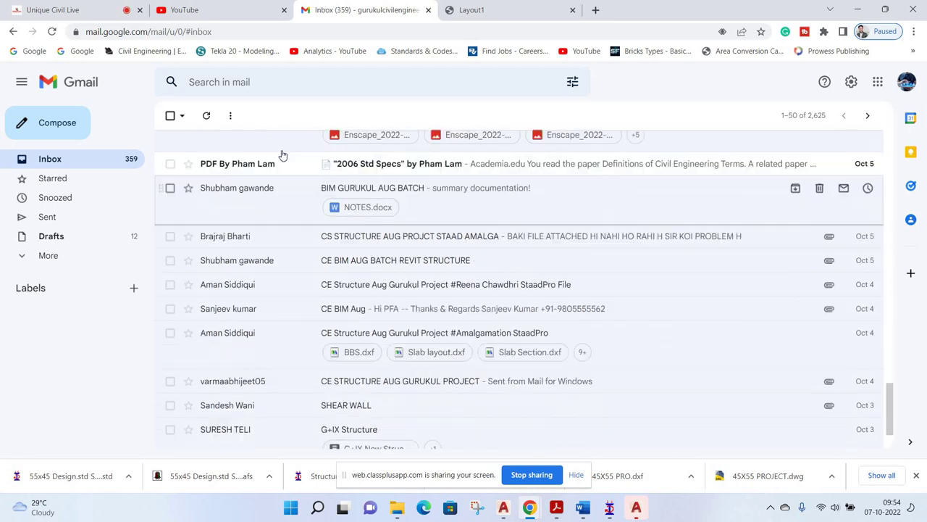
scroll(282, 153, down, 1)
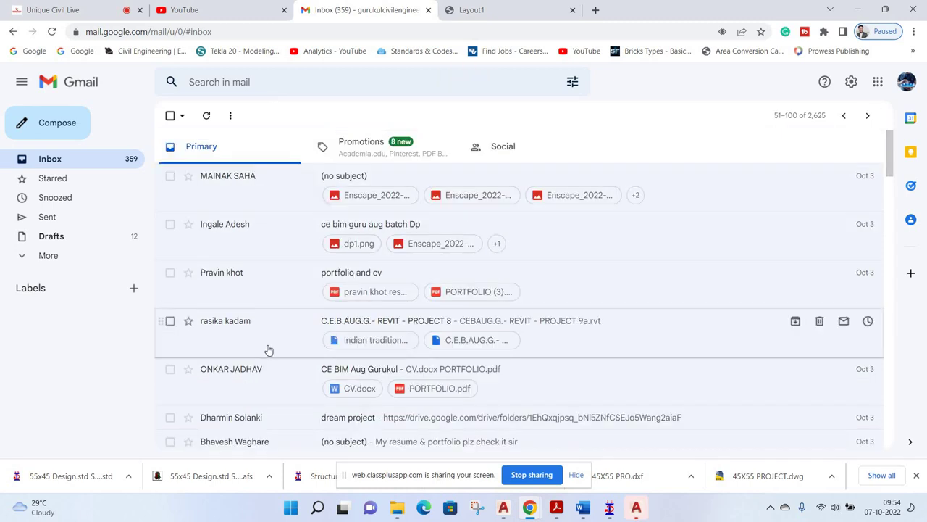
scroll(268, 350, down, 1)
scroll(268, 334, down, 1)
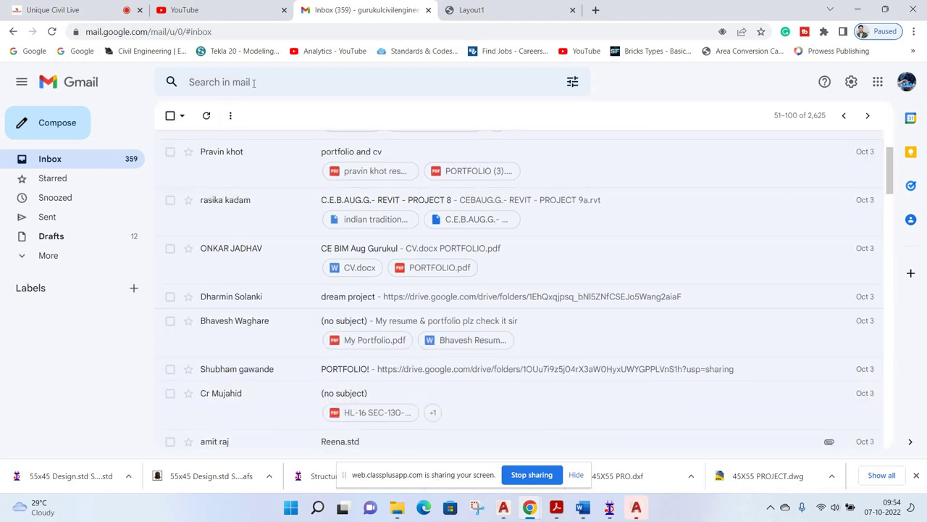
Open and dismiss the search suggestions, then scroll page two to the PROJECT 1 email.
click(255, 82)
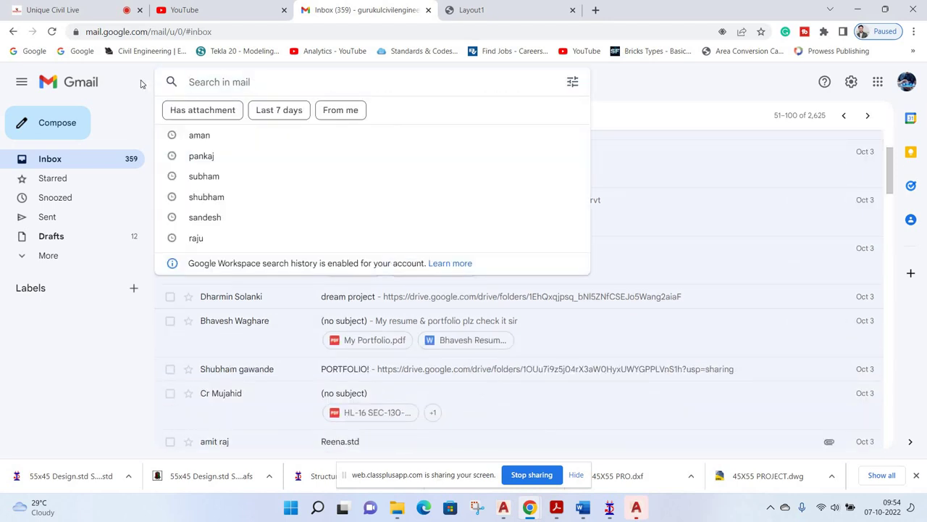
click(271, 266)
scroll(268, 272, down, 2)
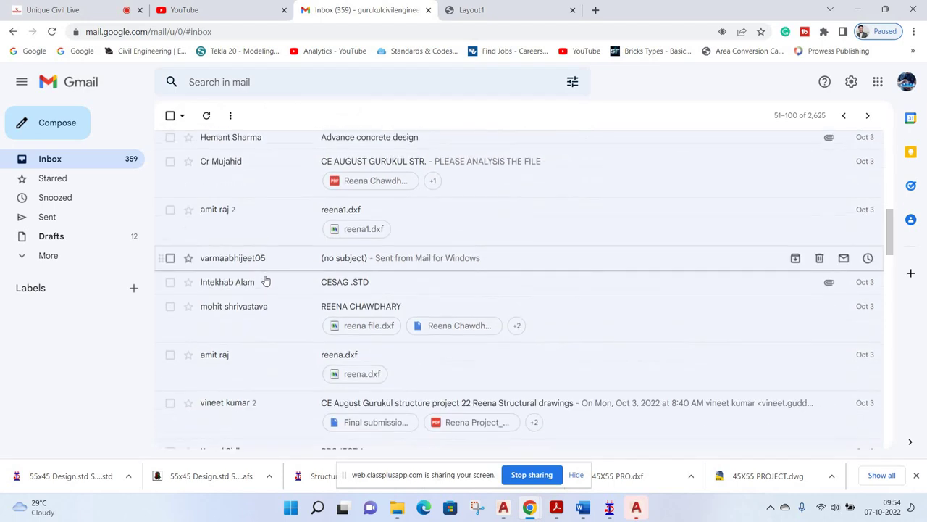
scroll(267, 278, down, 1)
scroll(269, 293, down, 1)
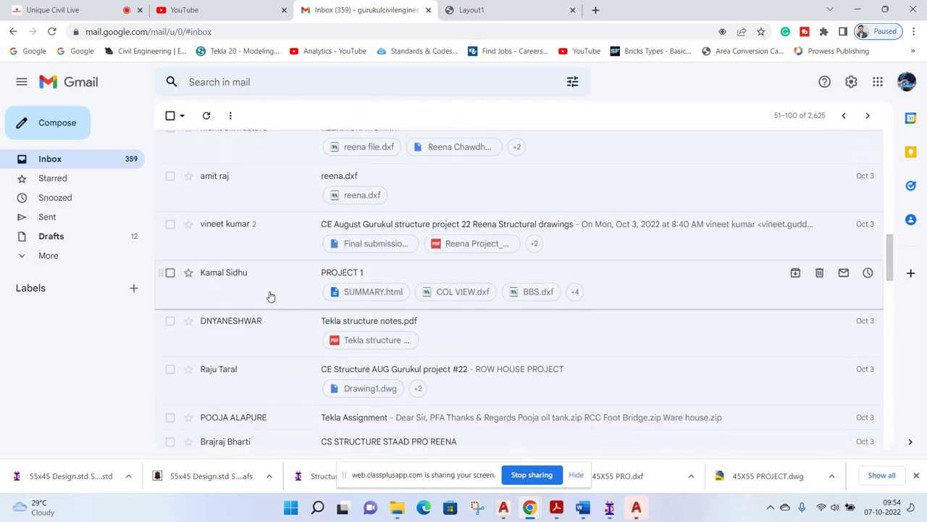
Open the PROJECT 1 email, view SUMMARY.html in a new tab, then return to the inbox.
click(280, 265)
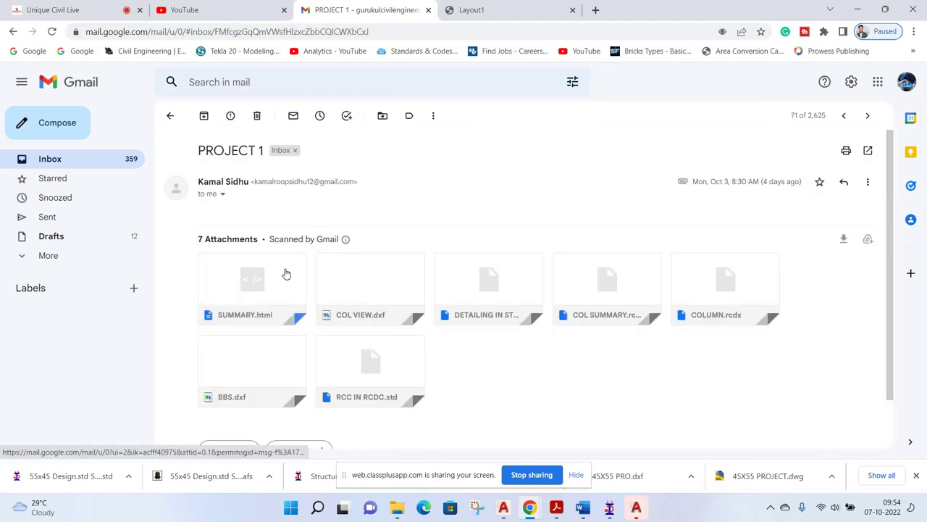
click(256, 286)
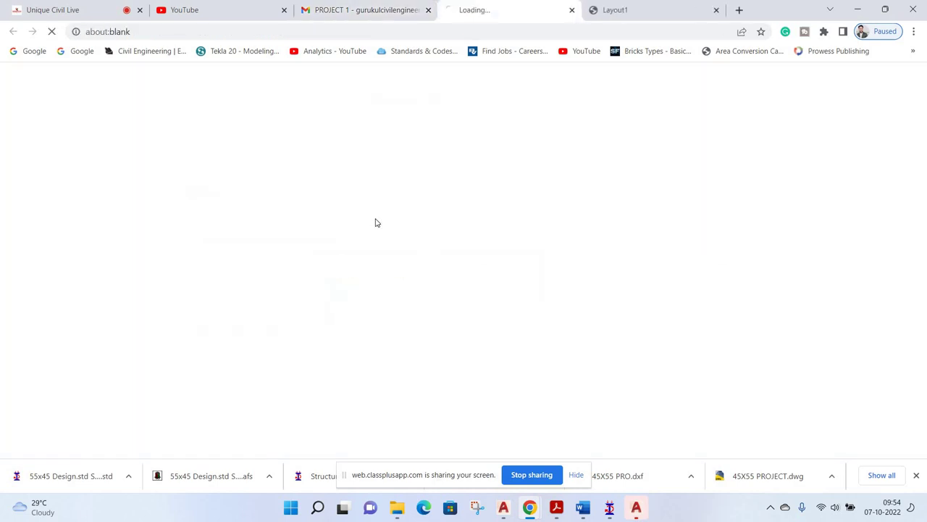
scroll(355, 246, down, 4)
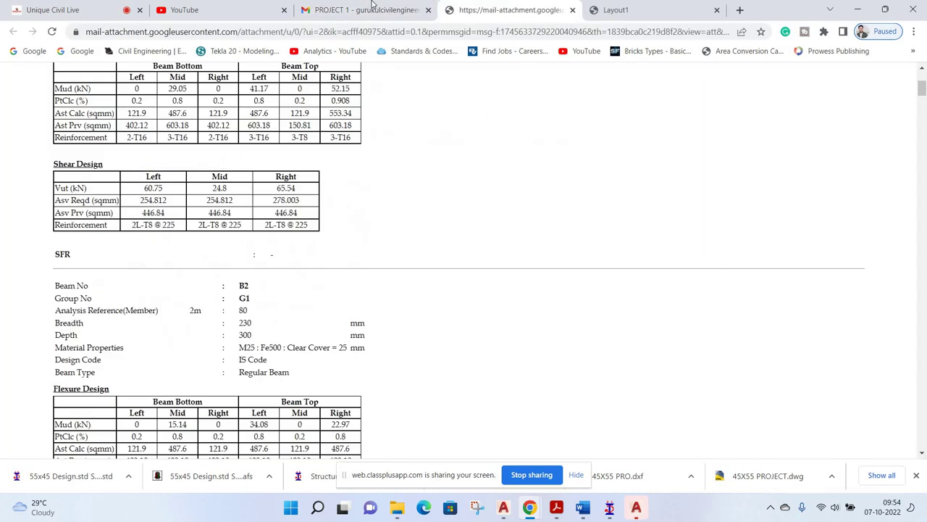
click(362, 10)
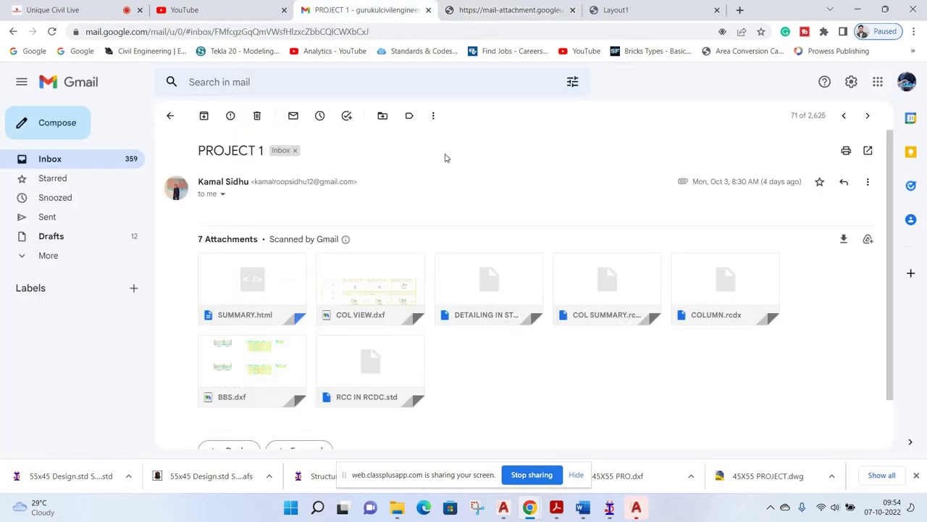
scroll(172, 117, down, 2)
click(173, 116)
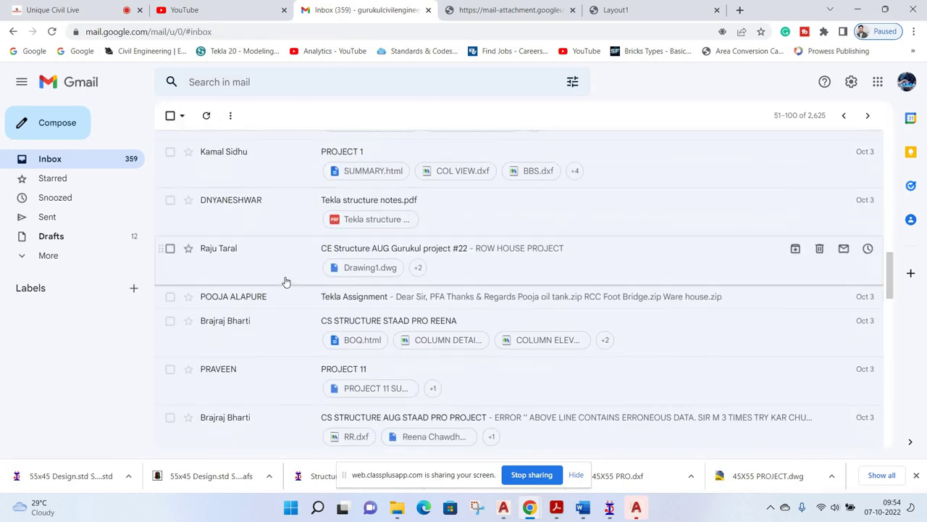
Open the CE BIM AUG GURUKUL PORTFOLIO & RESUME email, then go back to the inbox.
scroll(268, 228, down, 2)
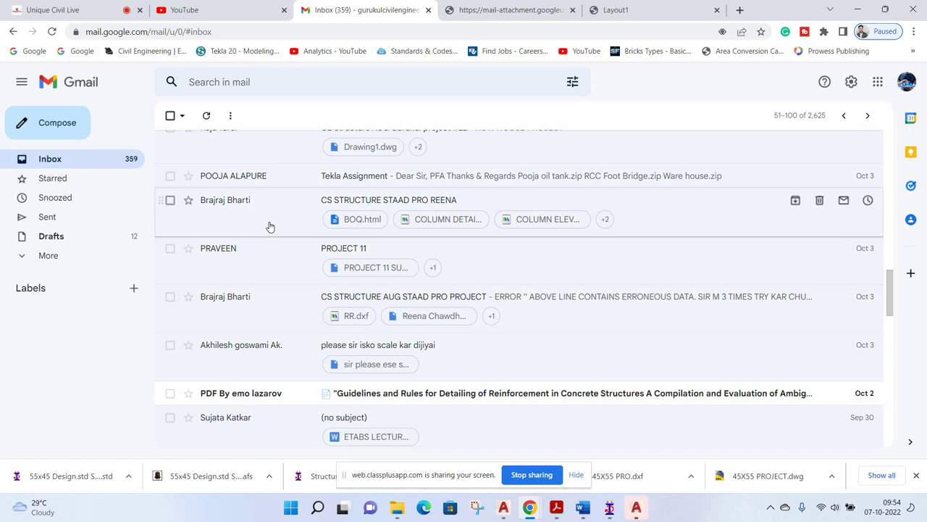
scroll(267, 307, down, 1)
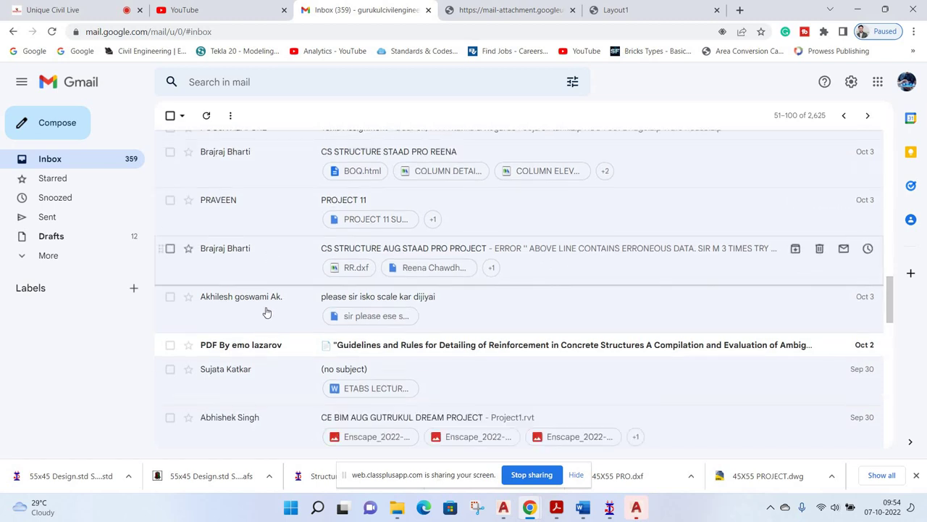
scroll(266, 313, down, 1)
scroll(266, 313, down, 2)
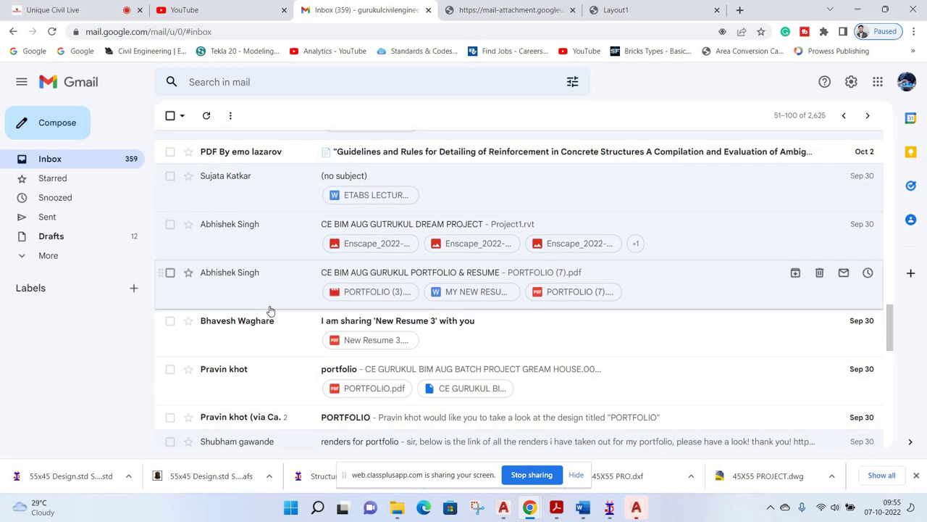
scroll(267, 310, down, 1)
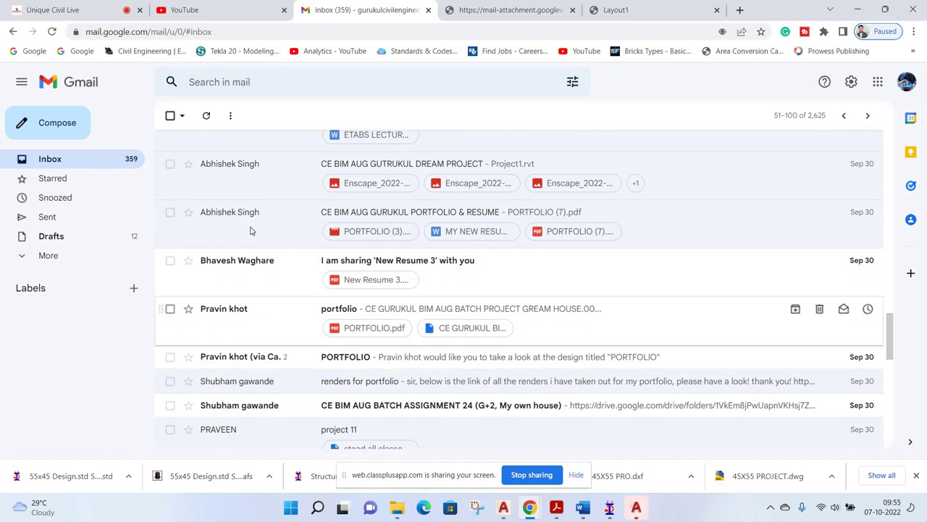
click(251, 230)
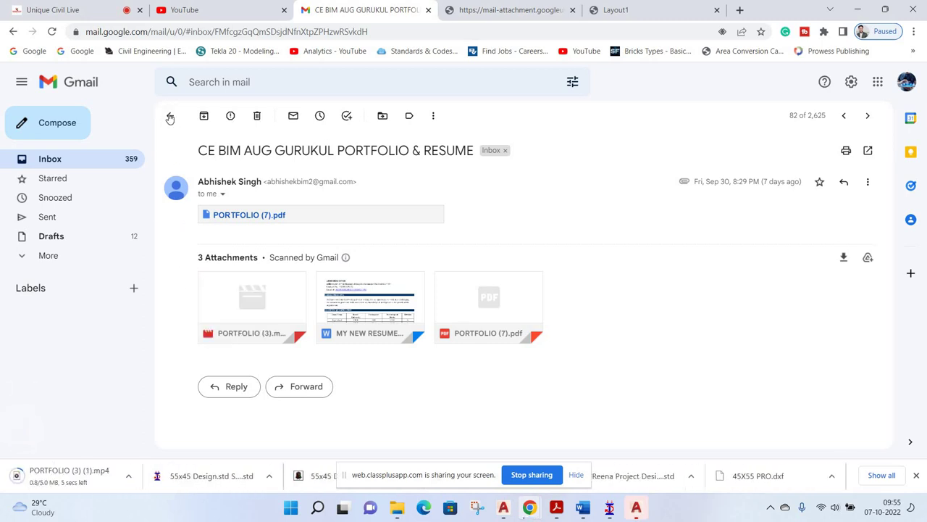
key(alt+Left)
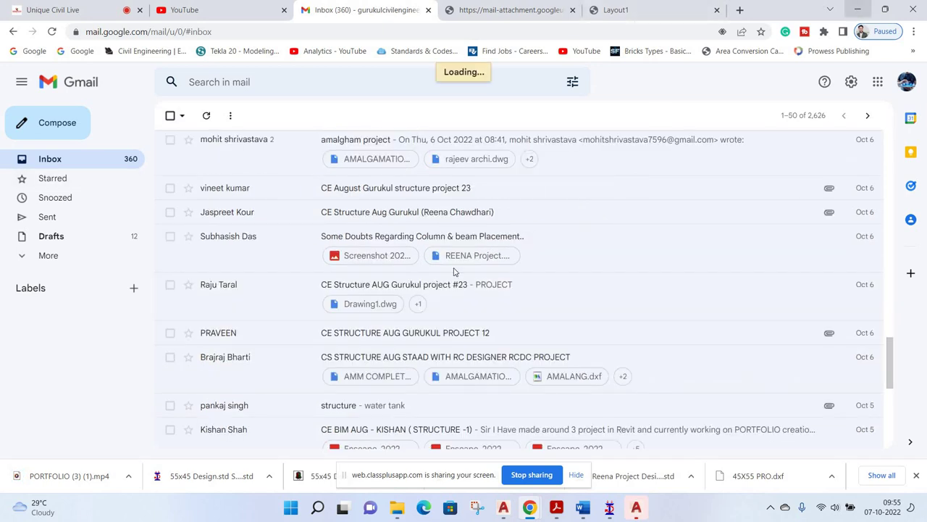
Save and analyse Structure4 (0 errors, 15 warnings), check the output file, then open Load & Definition.
click(858, 8)
click(307, 297)
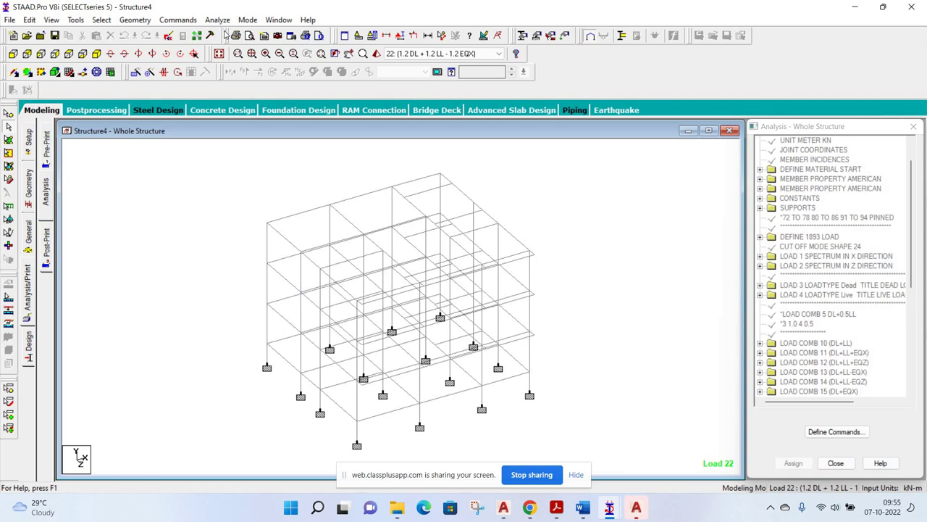
key(ctrl+F5)
click(397, 272)
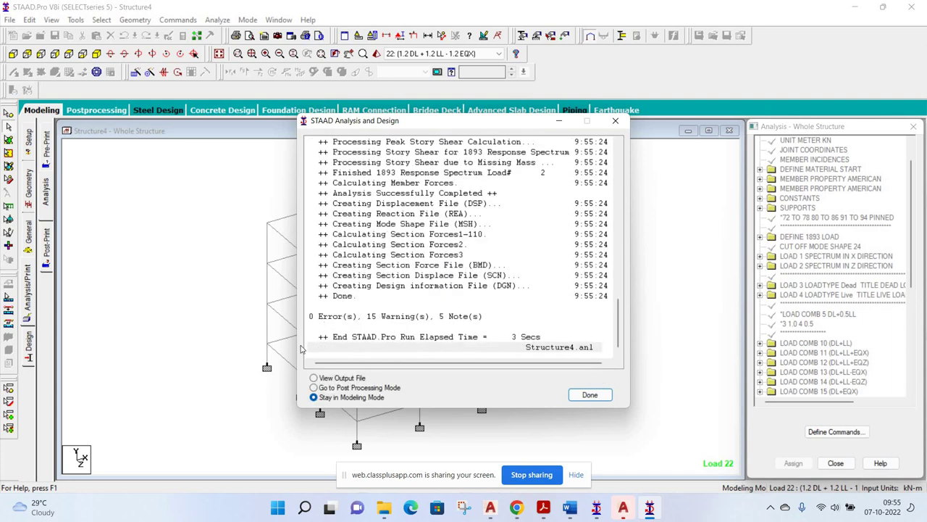
click(338, 379)
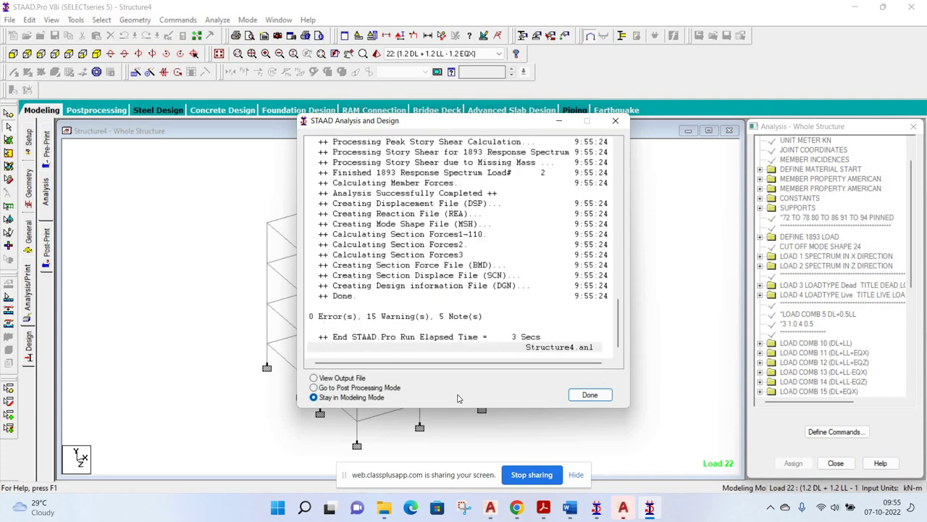
click(587, 395)
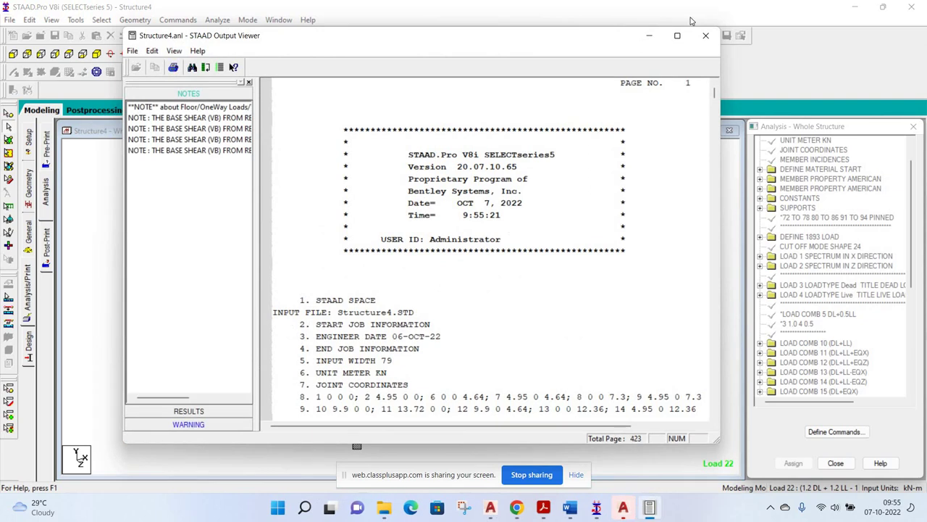
click(704, 34)
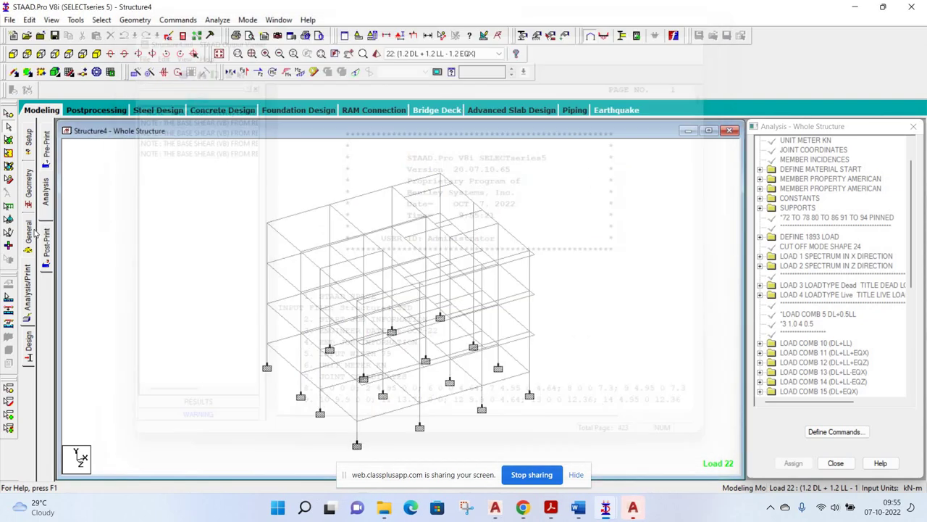
click(31, 235)
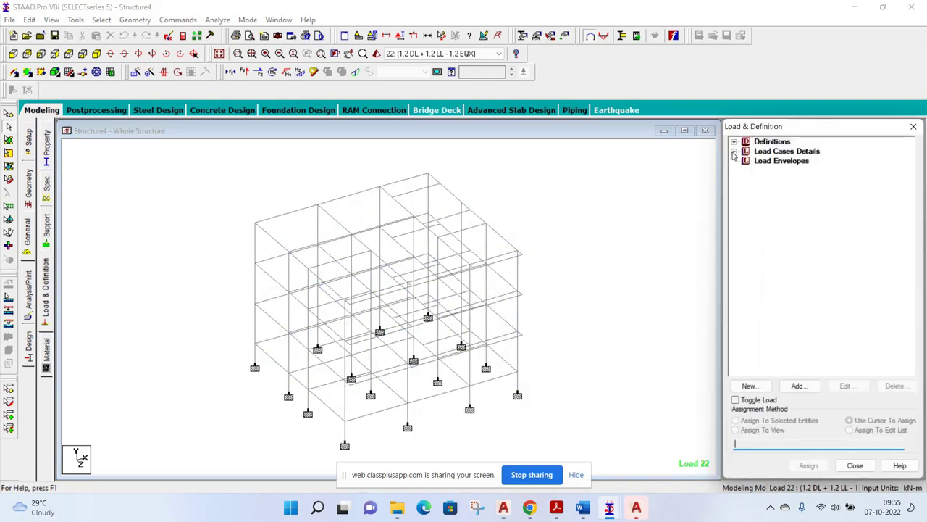
Step through 3: DEAD LOAD's items: floor load -4.75, UDLs -12, -6.15, -1.91 kN/m, selfweight.
click(733, 152)
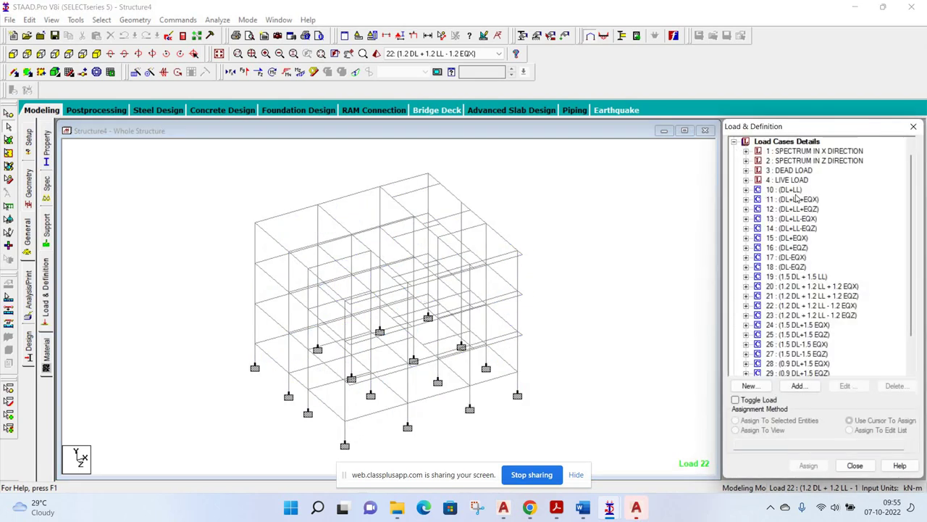
click(799, 190)
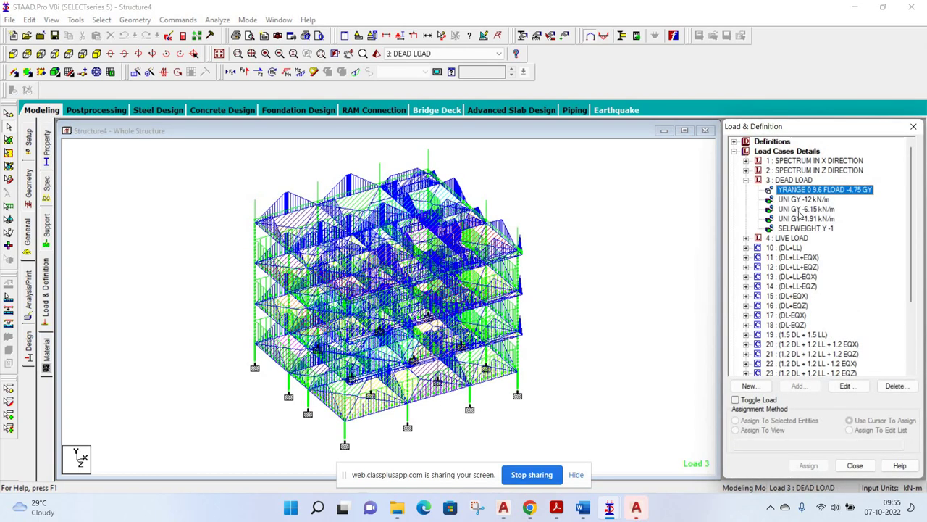
key(Down)
key(Down)
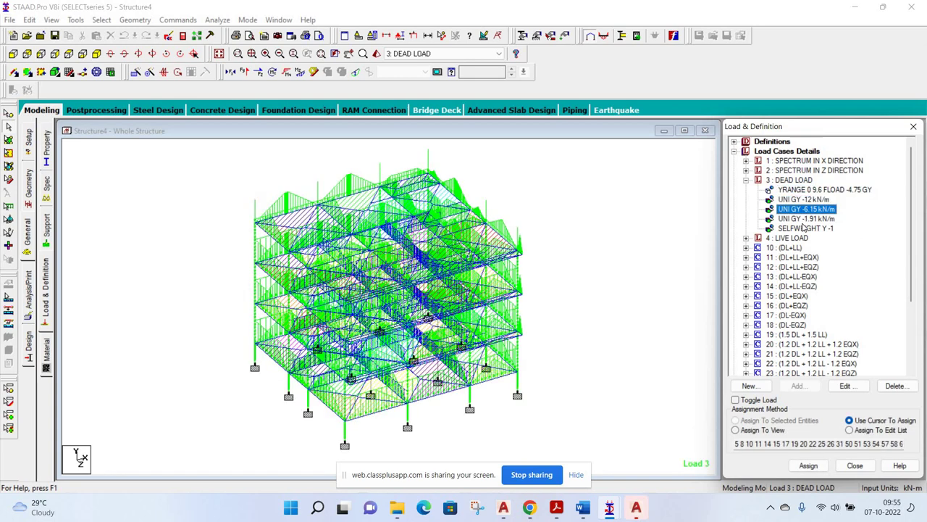
key(Down)
key(Down)
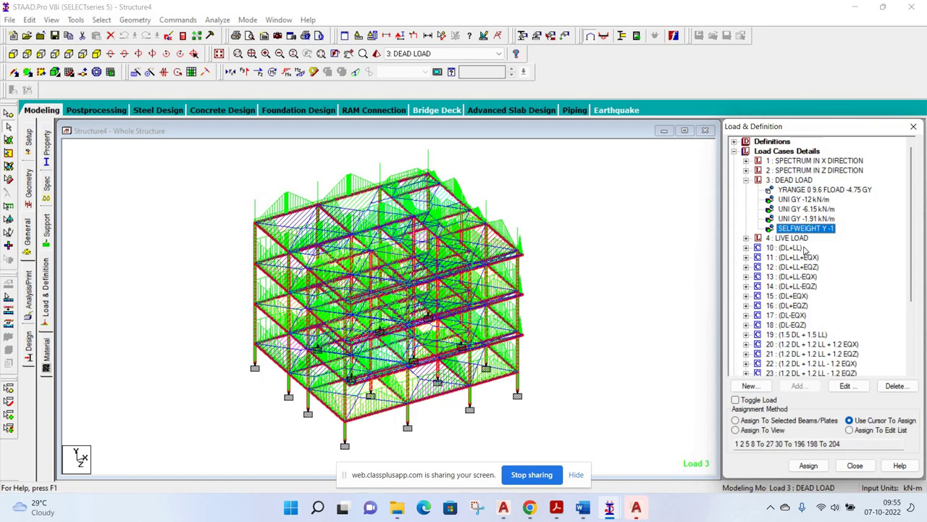
key(Down)
key(Down)
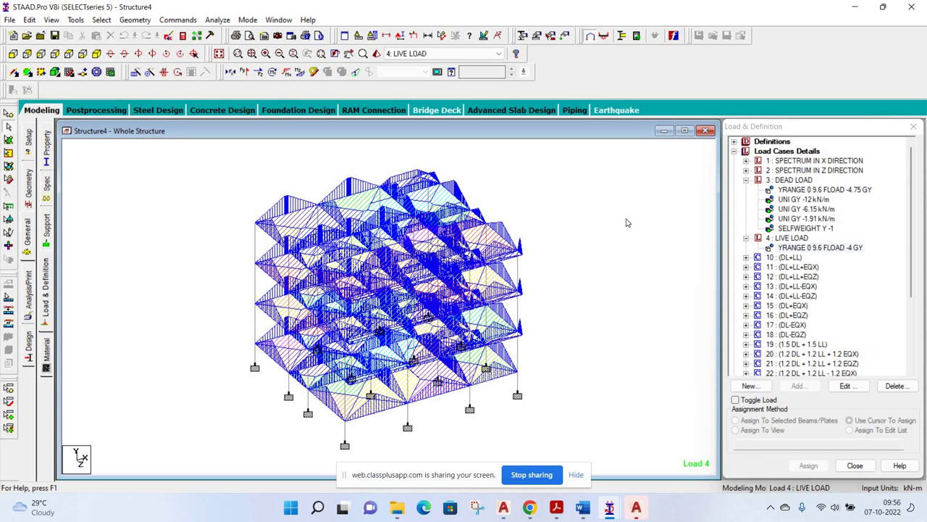
click(792, 181)
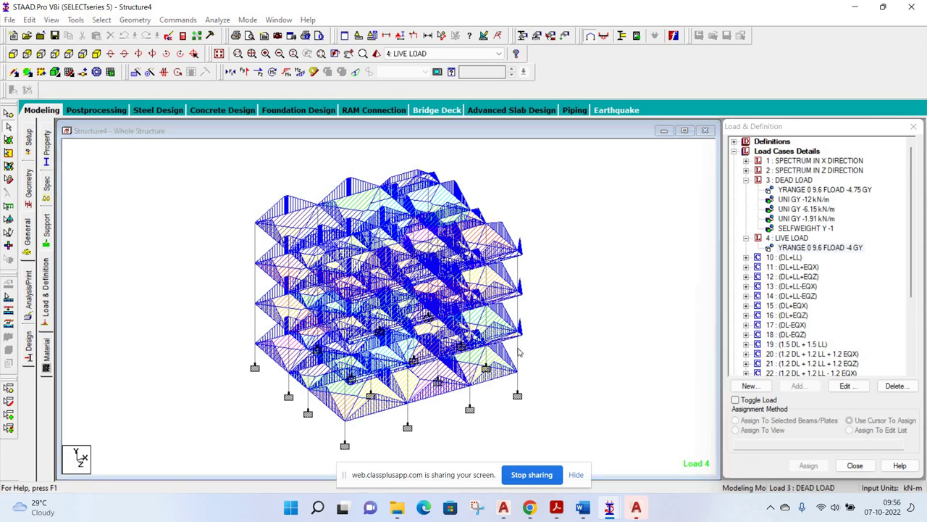
double_click(517, 377)
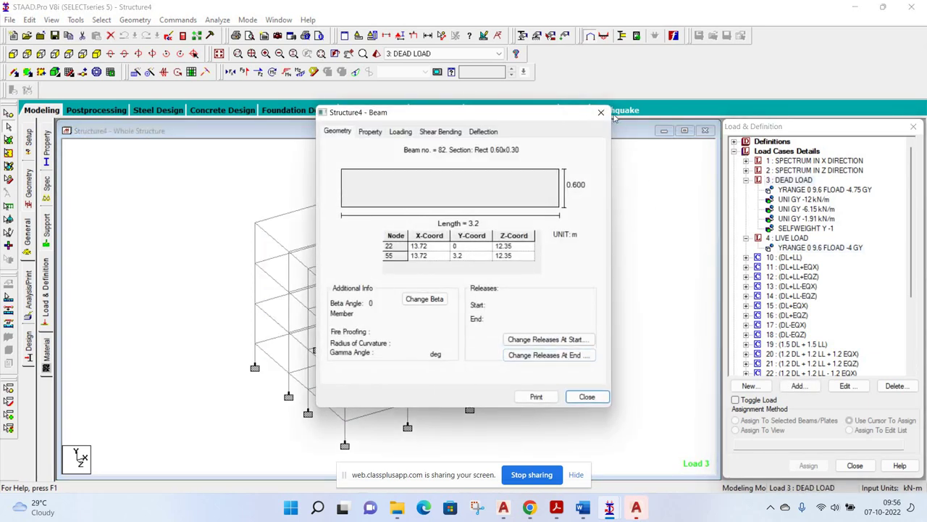
key(Escape)
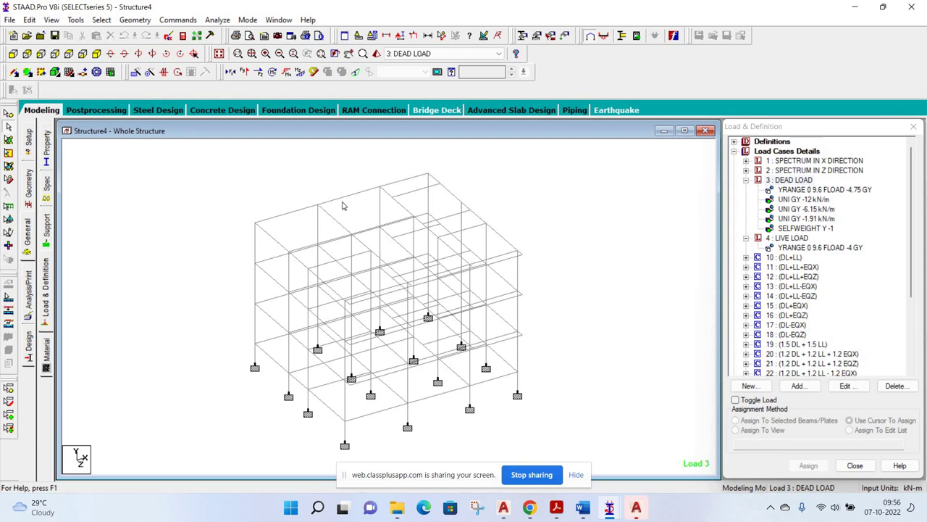
double_click(372, 187)
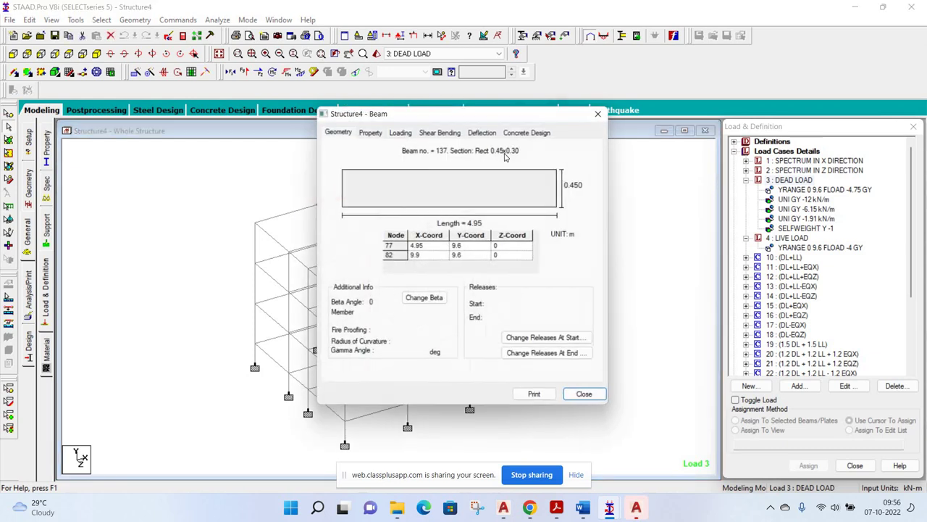
click(495, 136)
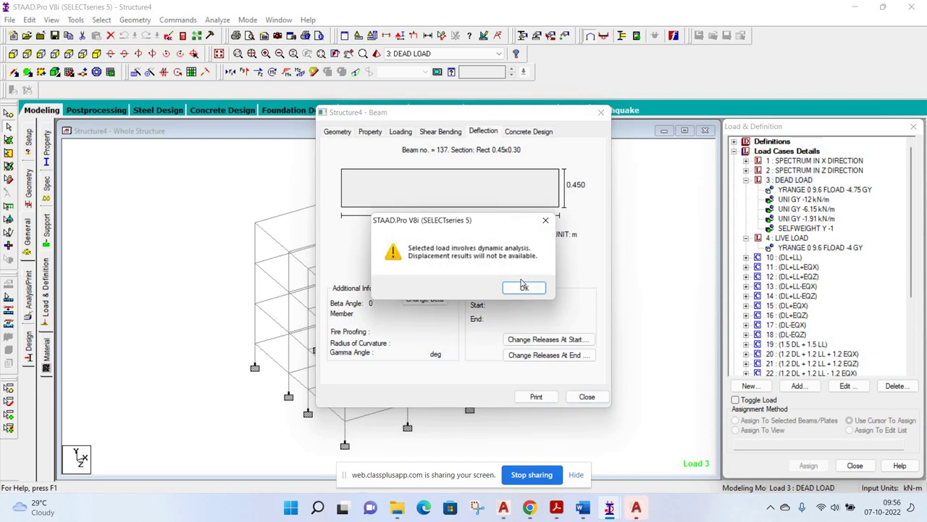
key(Return)
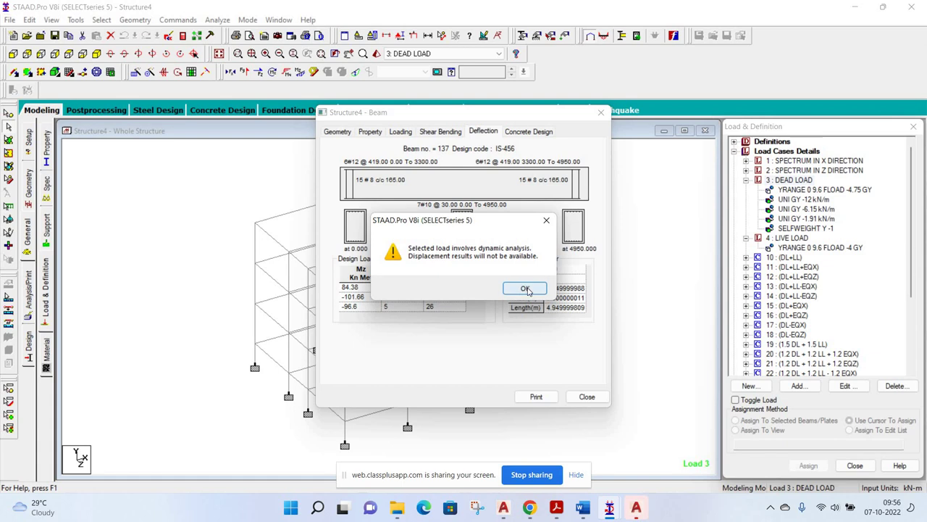
click(527, 290)
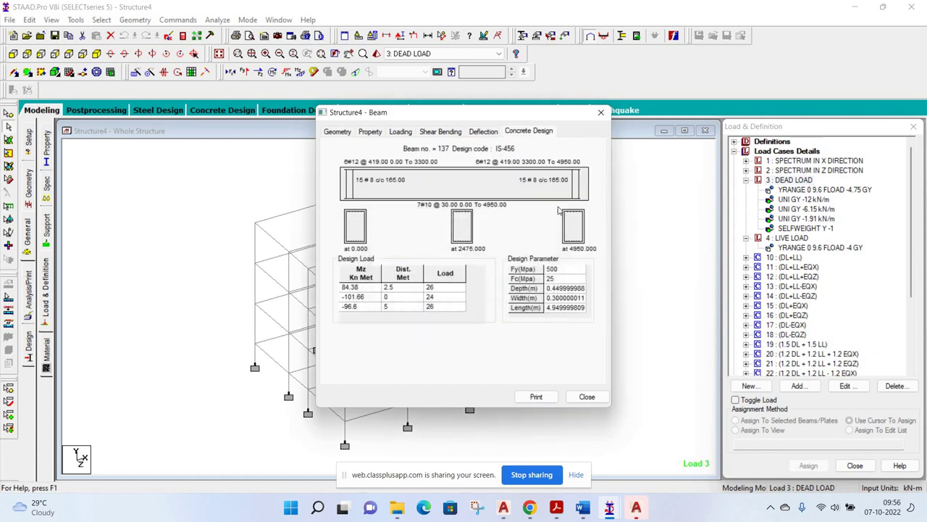
click(600, 113)
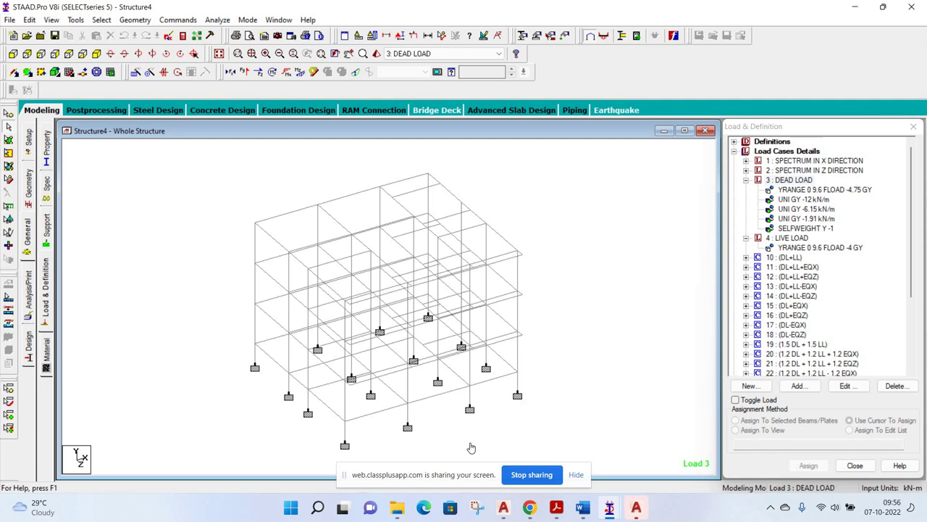
Open the CE Structure Aug Gurukul (Project 55' X45') email and download its first attachment.
mouse_move(529, 508)
click(449, 377)
scroll(292, 269, down, 5)
scroll(292, 270, down, 3)
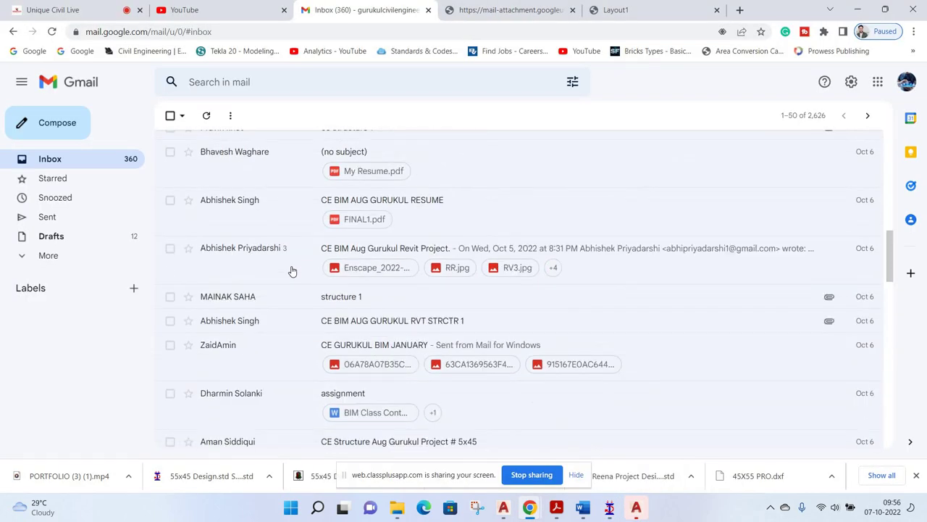
scroll(292, 270, up, 5)
scroll(287, 292, up, 3)
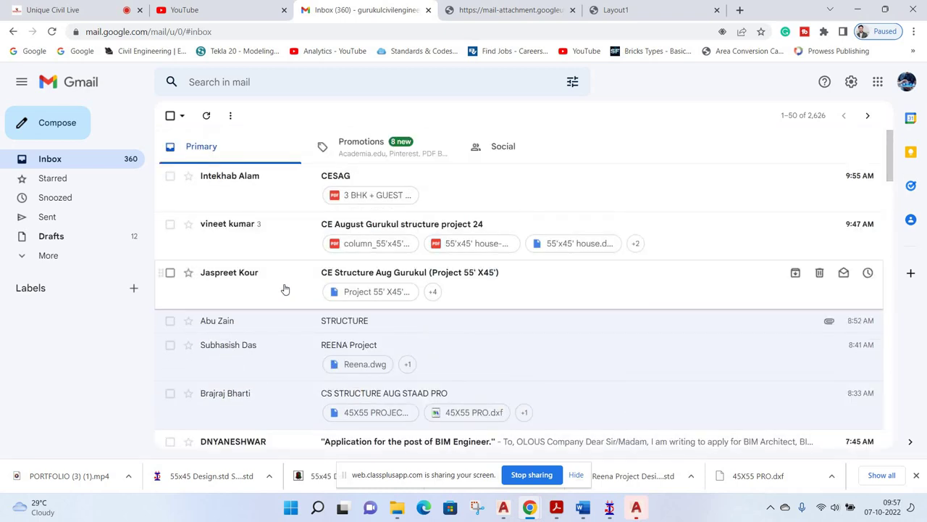
click(287, 290)
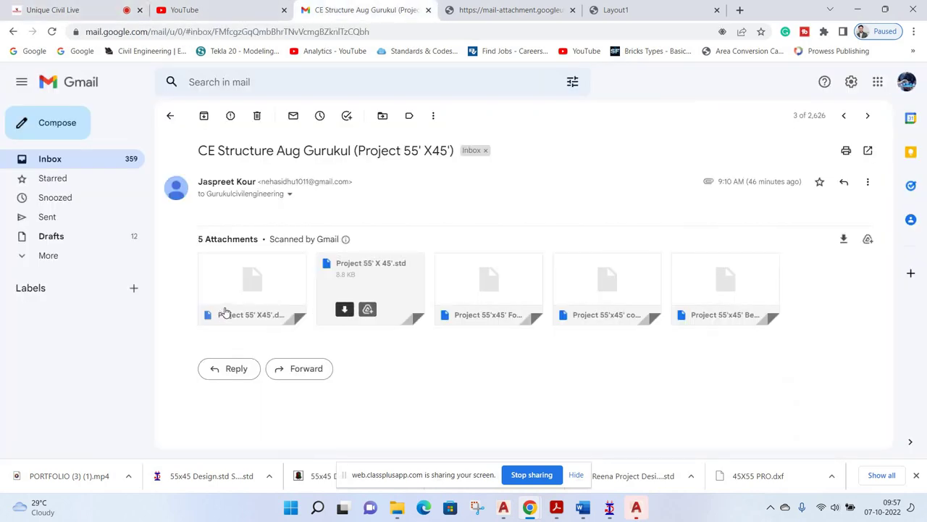
click(226, 310)
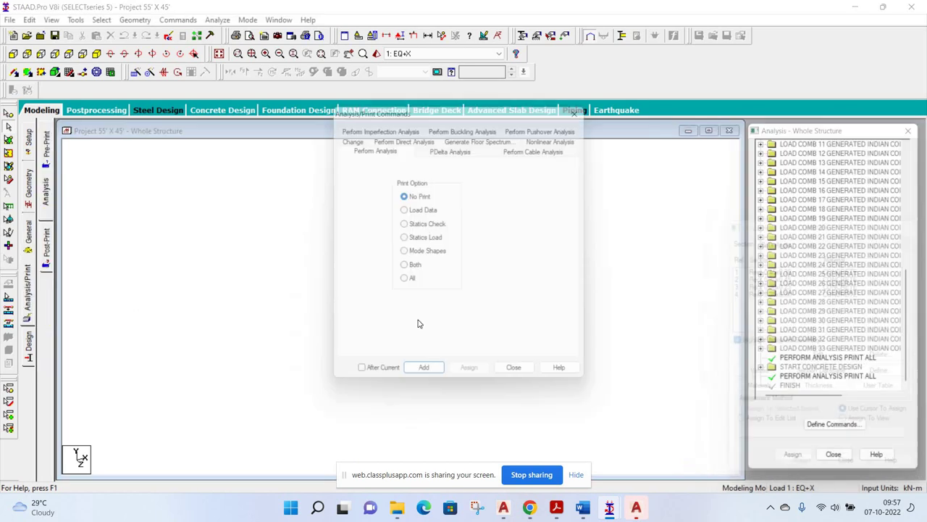
Add a Perform Analysis command with the Print All option to Project 55' X 45'.
click(404, 284)
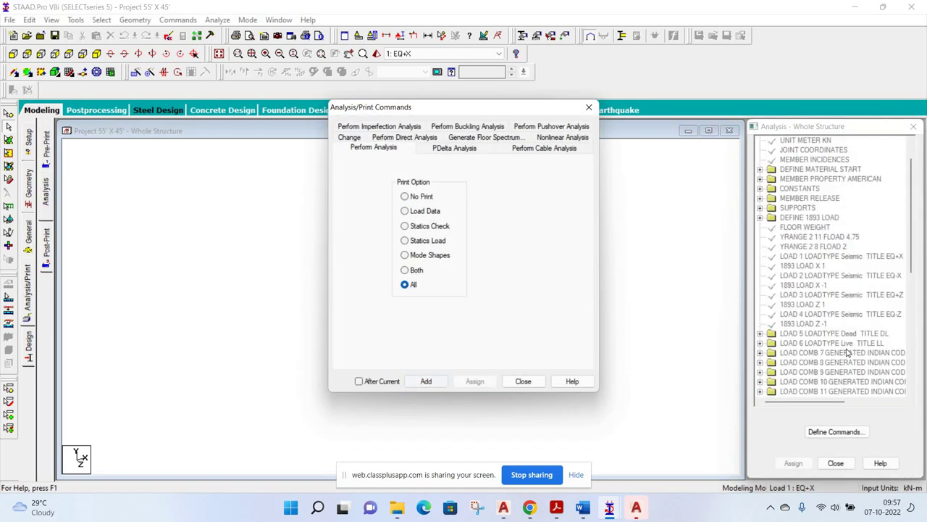
click(533, 385)
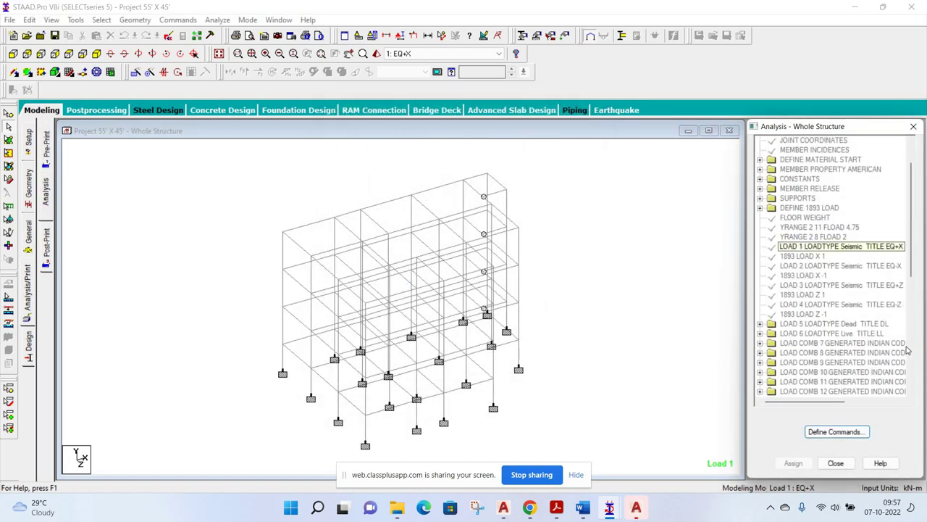
Run the Project 55' X 45' analysis, accepting the warning, and open the output file.
click(218, 20)
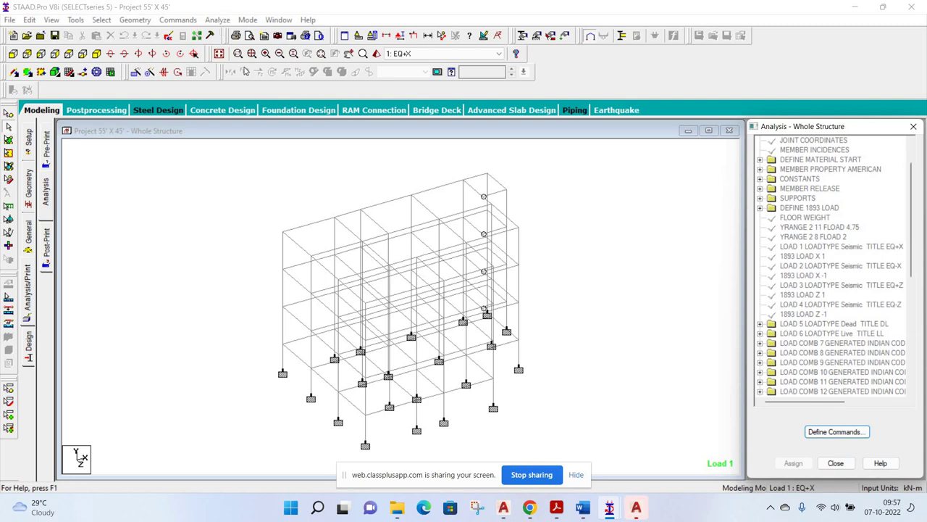
click(235, 34)
click(388, 265)
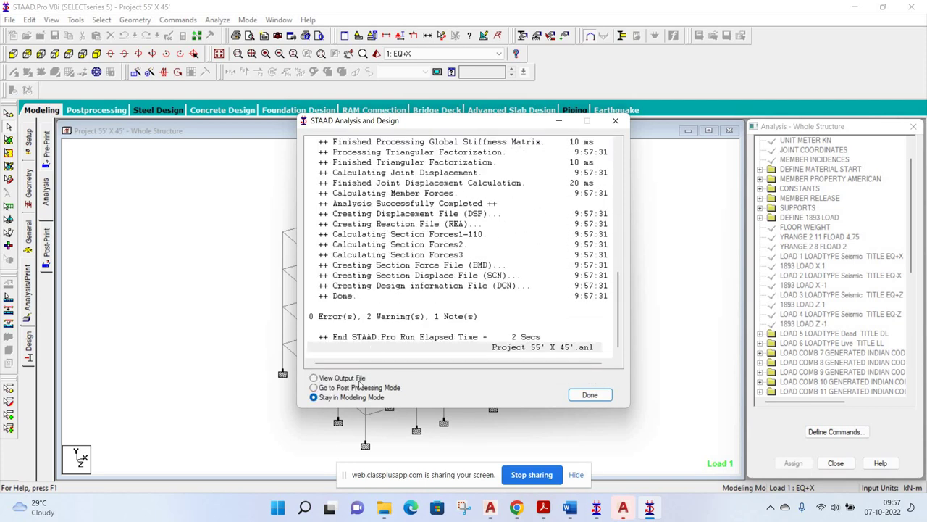
click(342, 379)
key(Return)
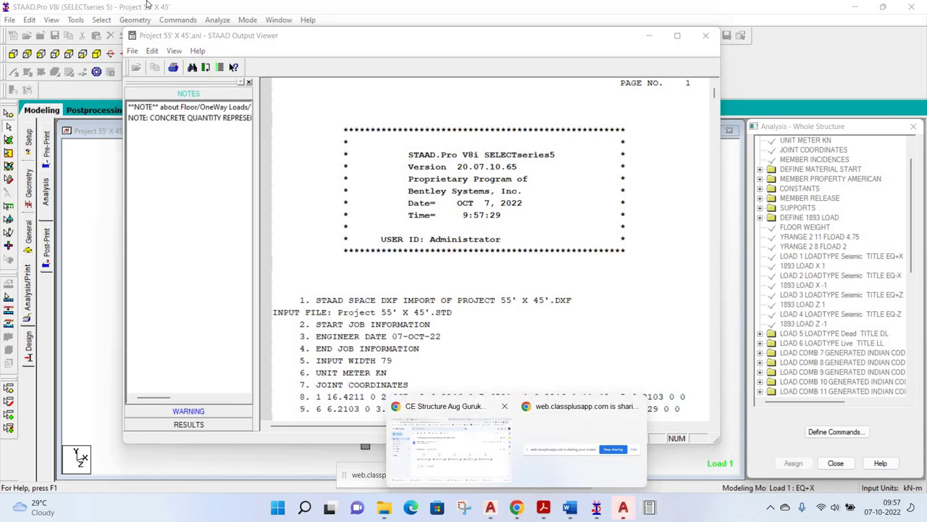
In the live class, let the student with a raised hand speak.
click(573, 463)
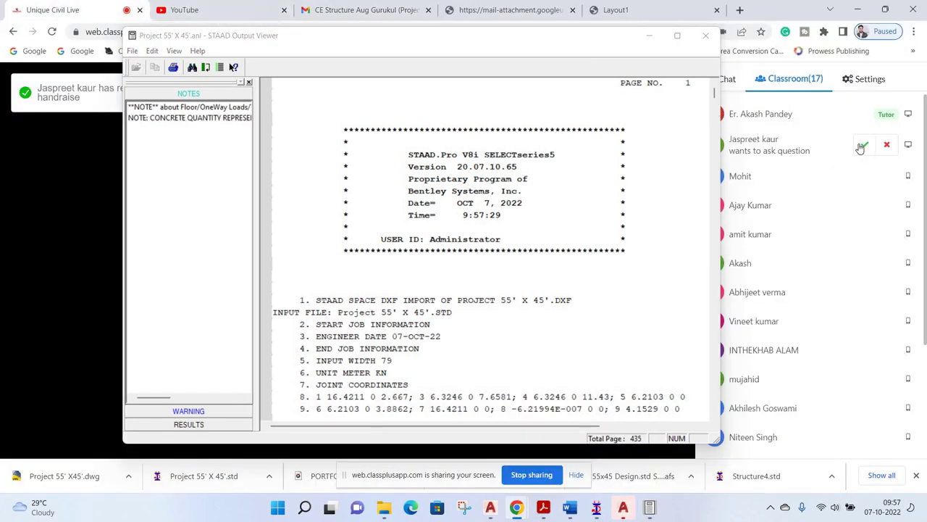
click(863, 145)
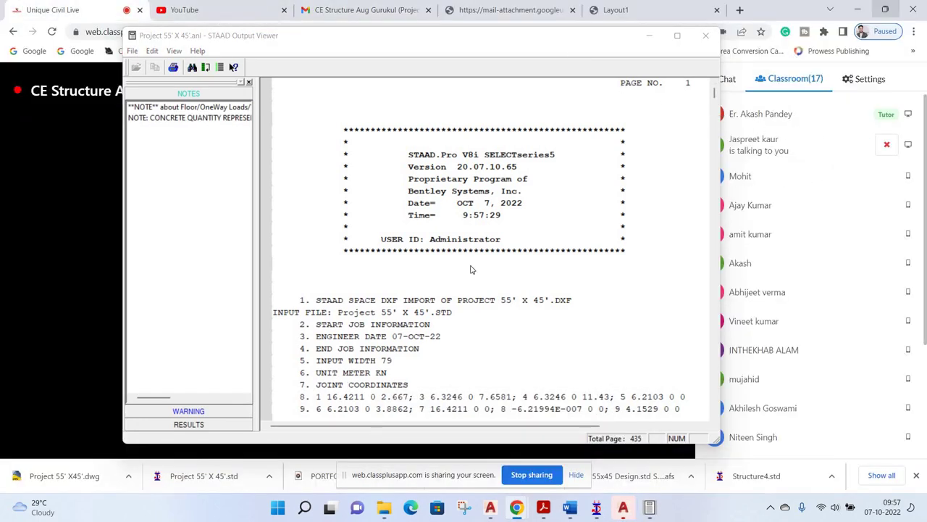
click(852, 10)
Inspect the consecutive-analysis warning and the result sections, then close the Output Viewer.
click(199, 411)
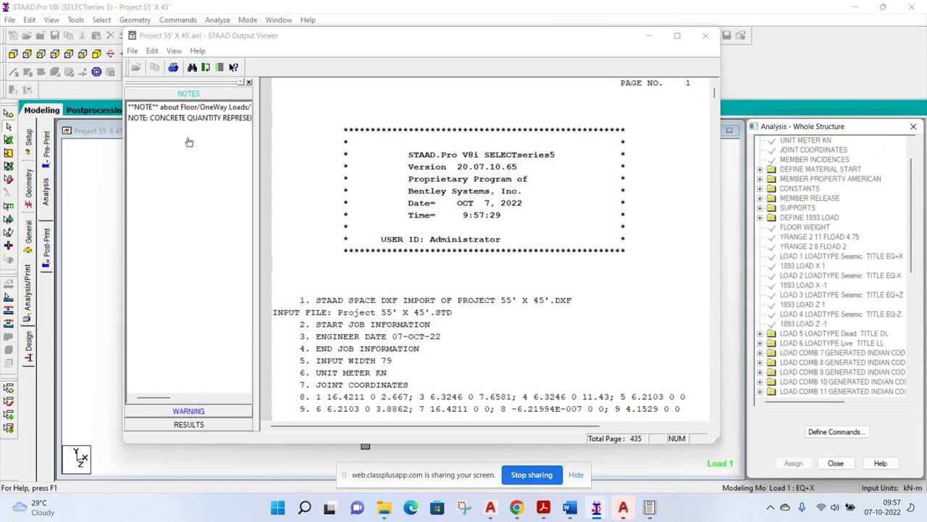
click(190, 120)
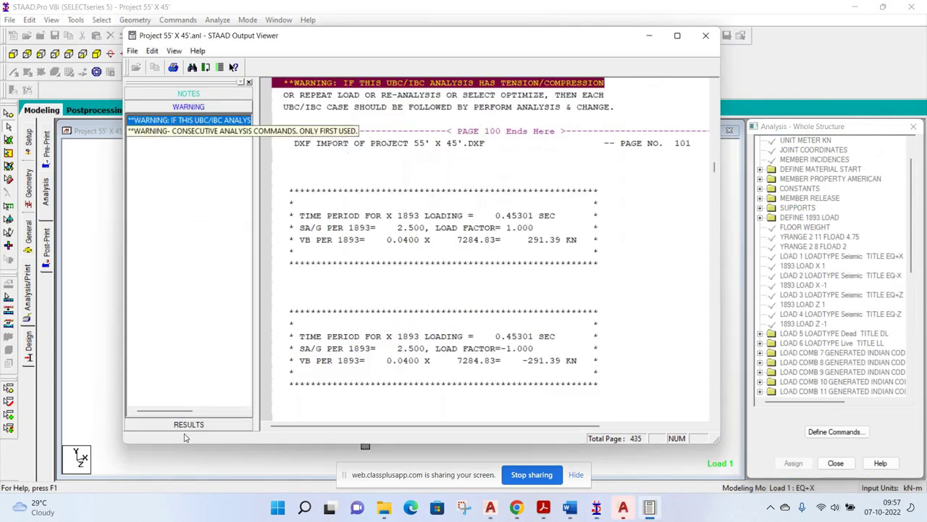
key(Down)
click(188, 411)
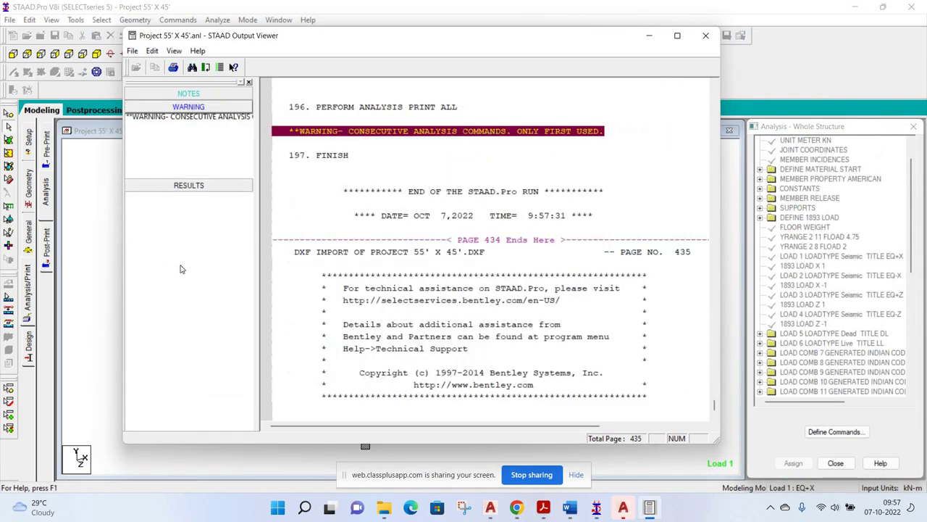
scroll(355, 290, down, 4)
scroll(355, 288, down, 2)
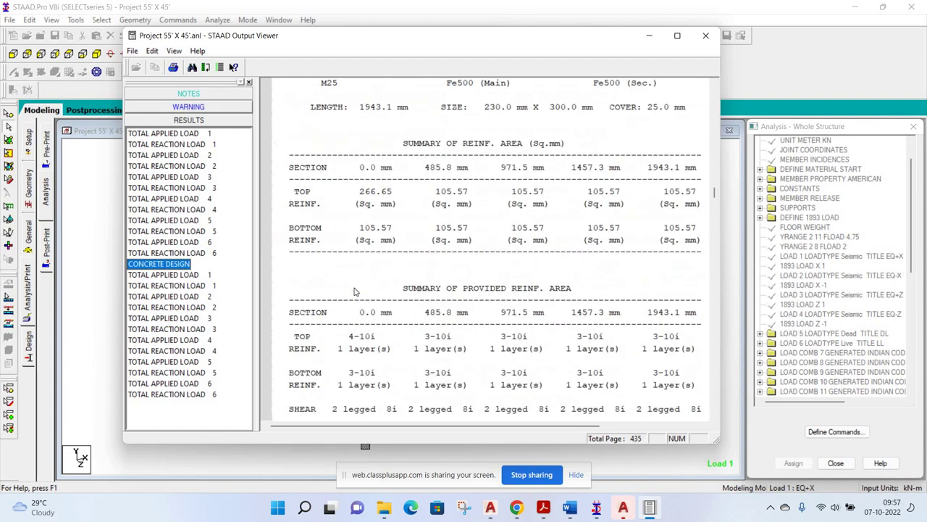
scroll(354, 286, down, 4)
scroll(353, 282, down, 1)
scroll(354, 280, down, 2)
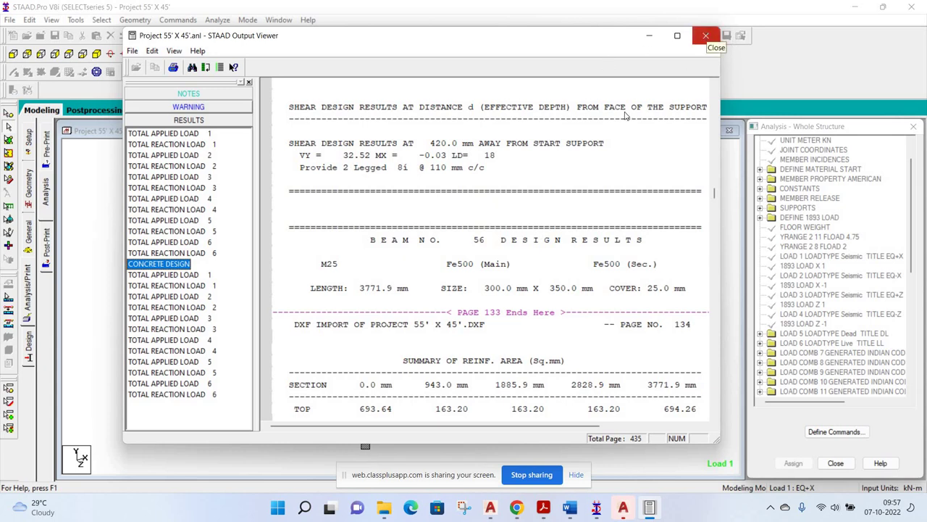
key(alt+F4)
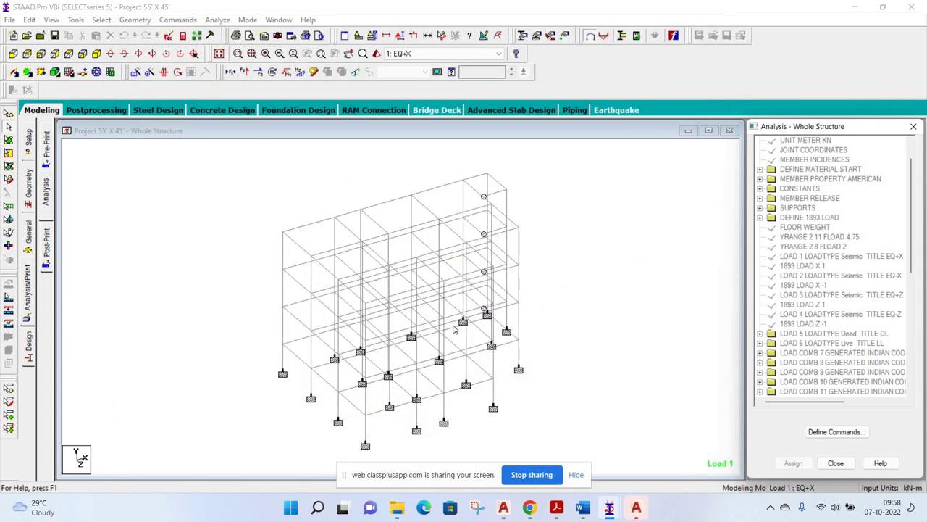
mouse_move(529, 508)
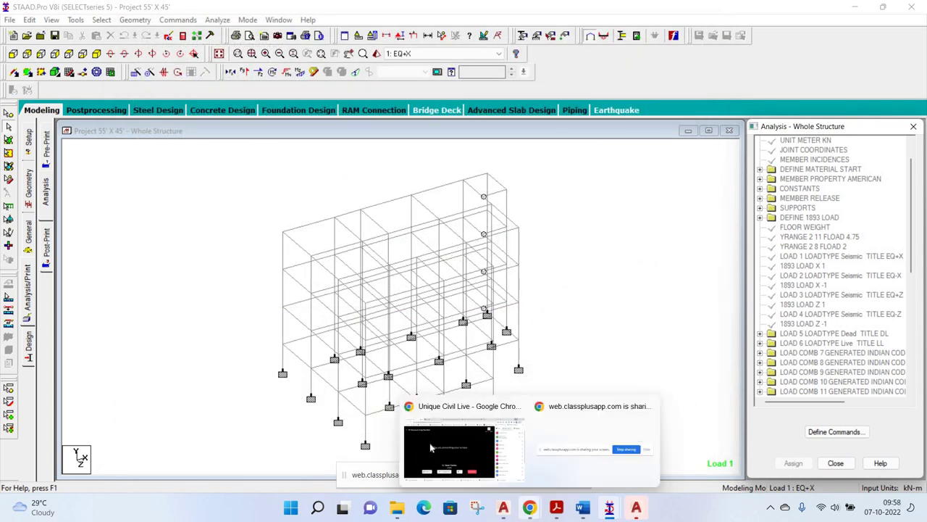
Return from the Project 55' X45' email to the Gmail inbox after checking the live class.
click(429, 443)
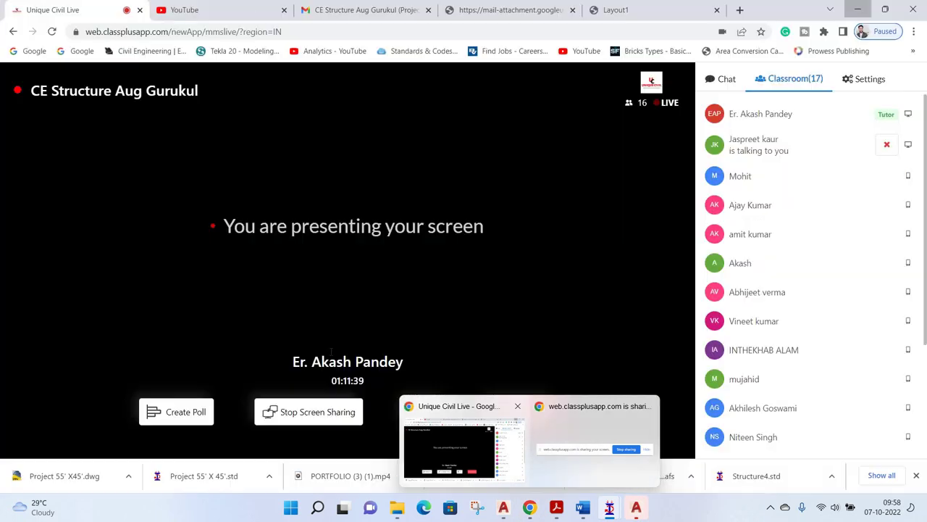
click(380, 9)
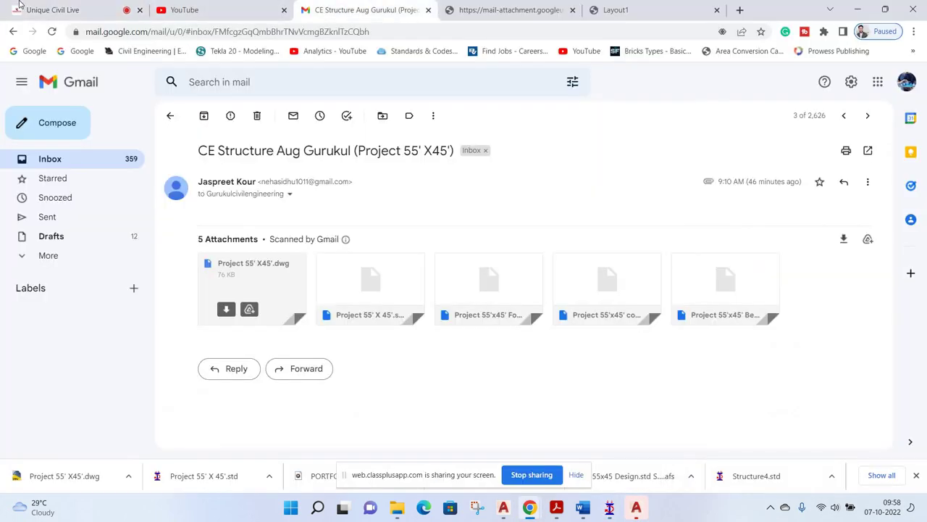
click(171, 115)
click(53, 10)
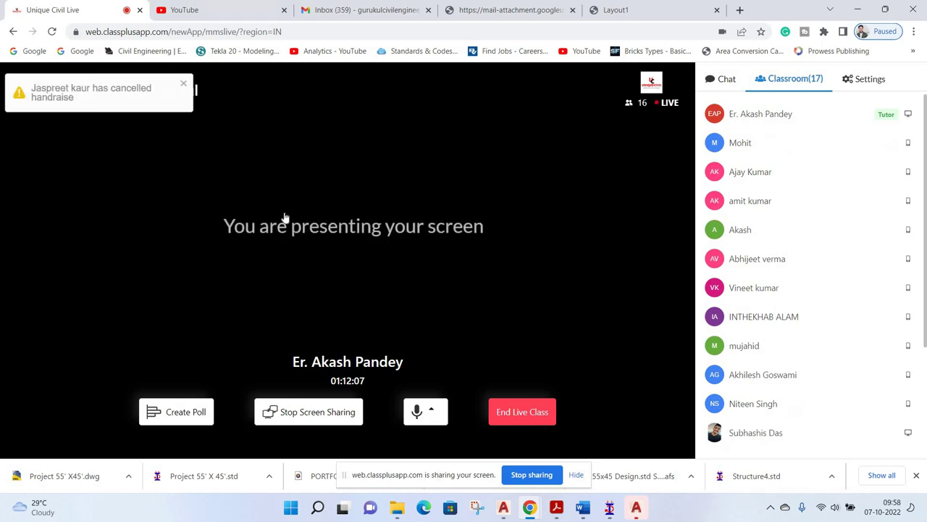
key(ctrl+Tab)
key(ctrl+Tab)
Open the CE August Gurukul structure project 24 email and preview column_55'x45' house-Model.pdf.
click(254, 240)
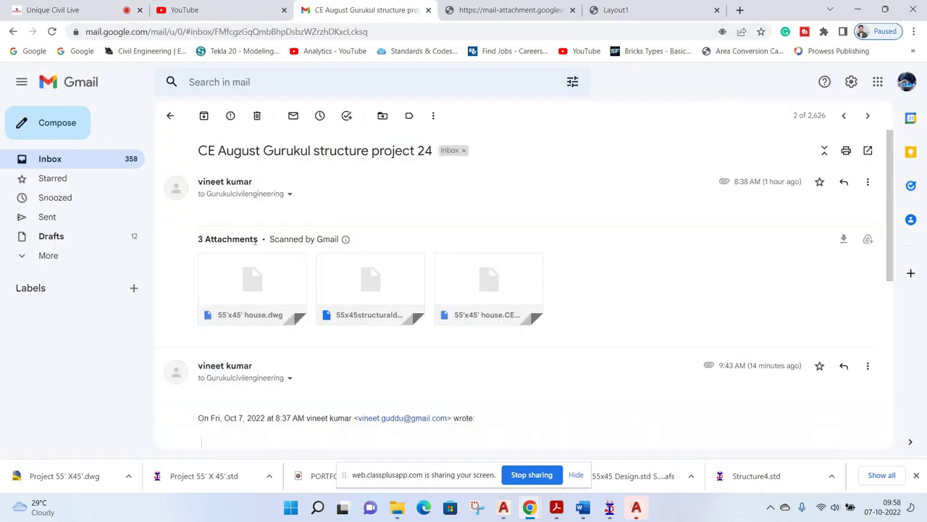
scroll(254, 290, down, 5)
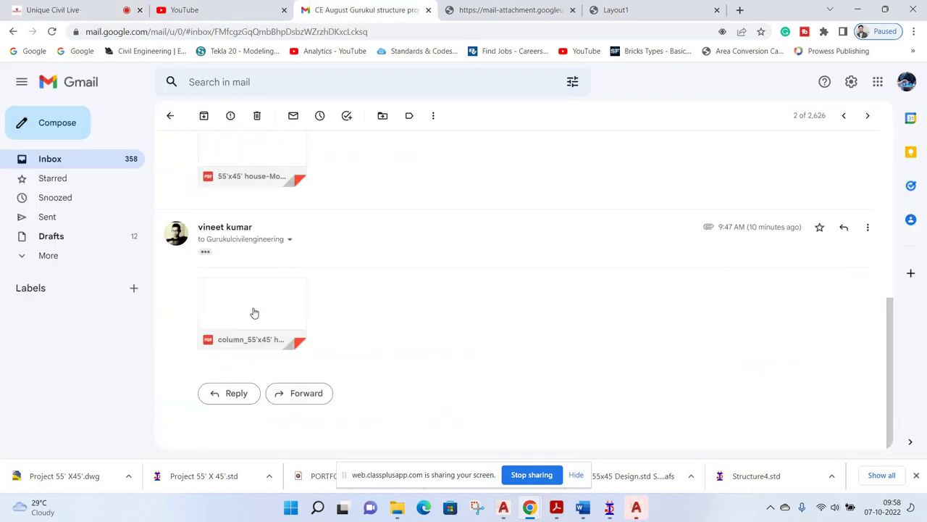
click(370, 269)
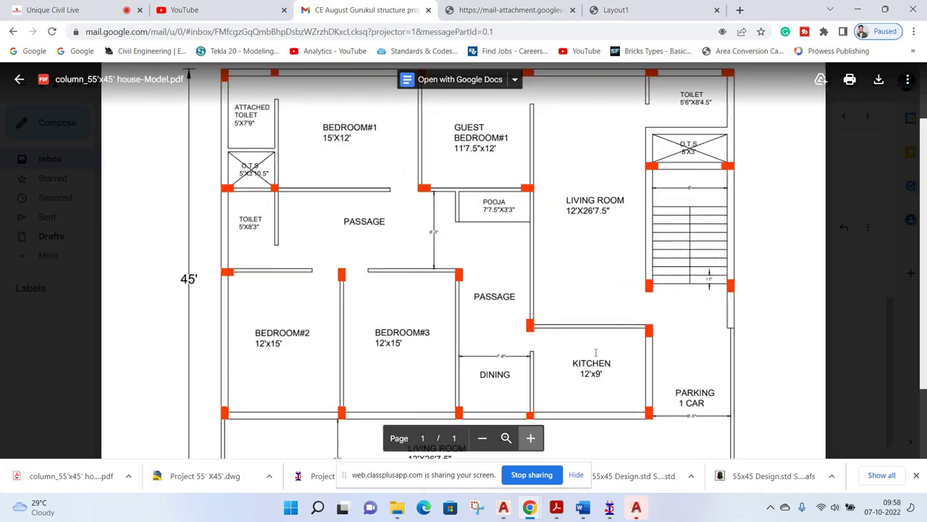
Zoom in twice on the column plan PDF preview.
scroll(500, 400, down, 3)
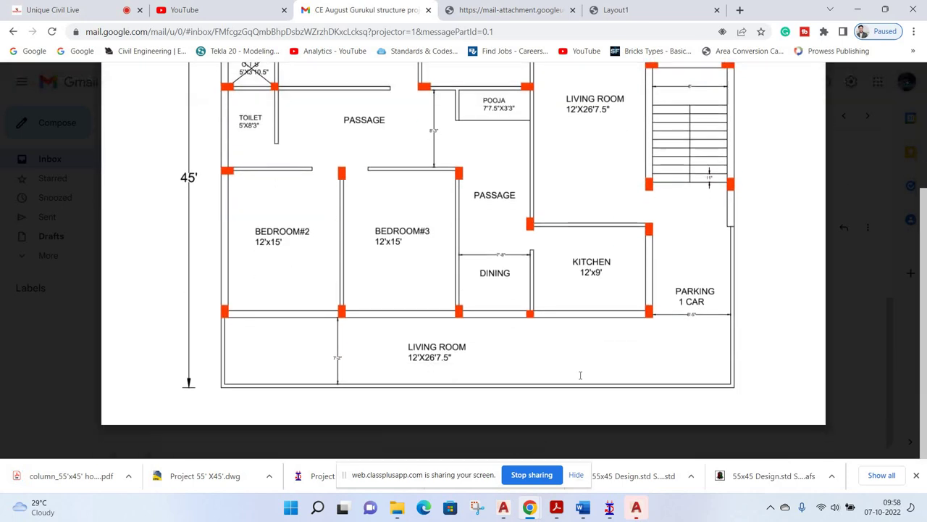
click(531, 439)
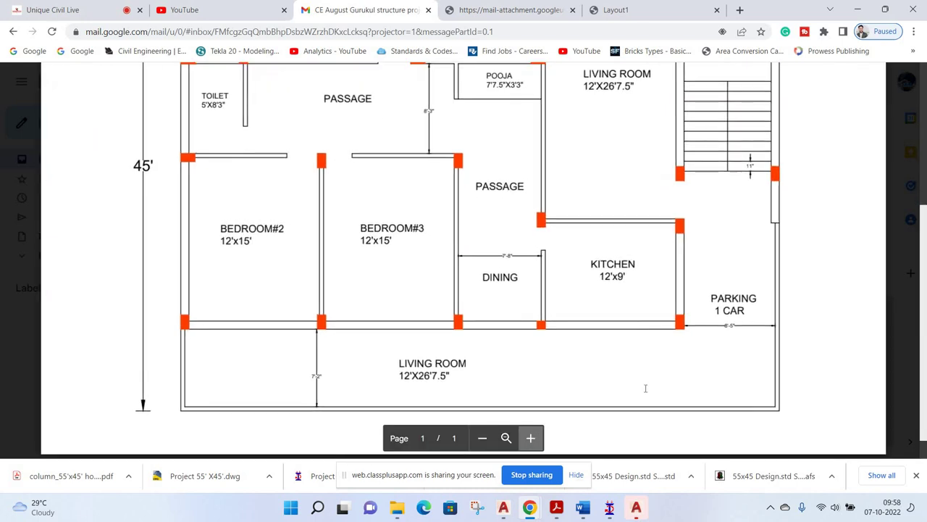
click(531, 439)
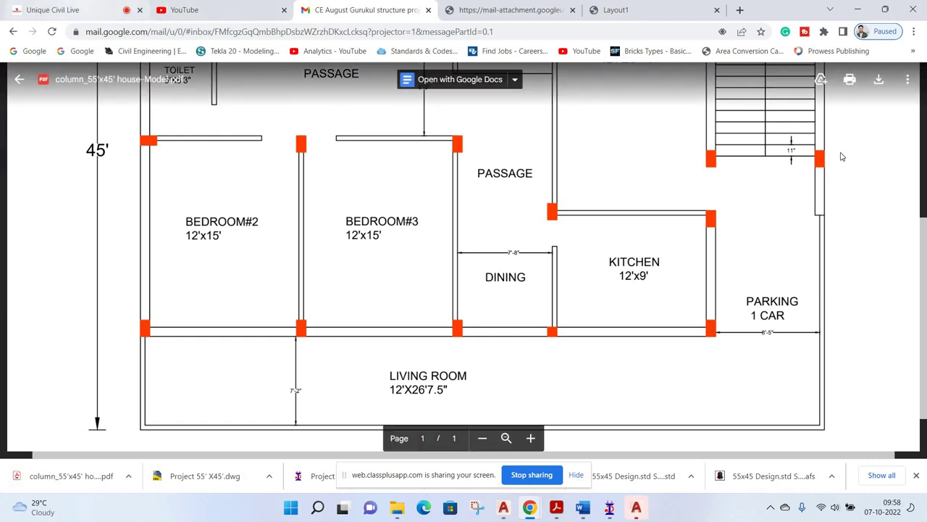
Check the live class and Layout1 plan PDF tabs, then return to the Gmail plan preview.
key(ctrl+1)
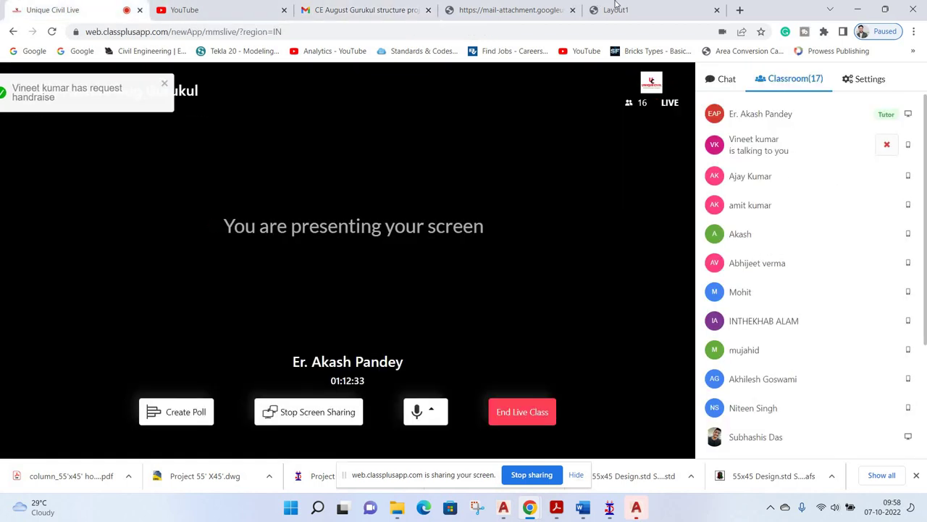
click(614, 7)
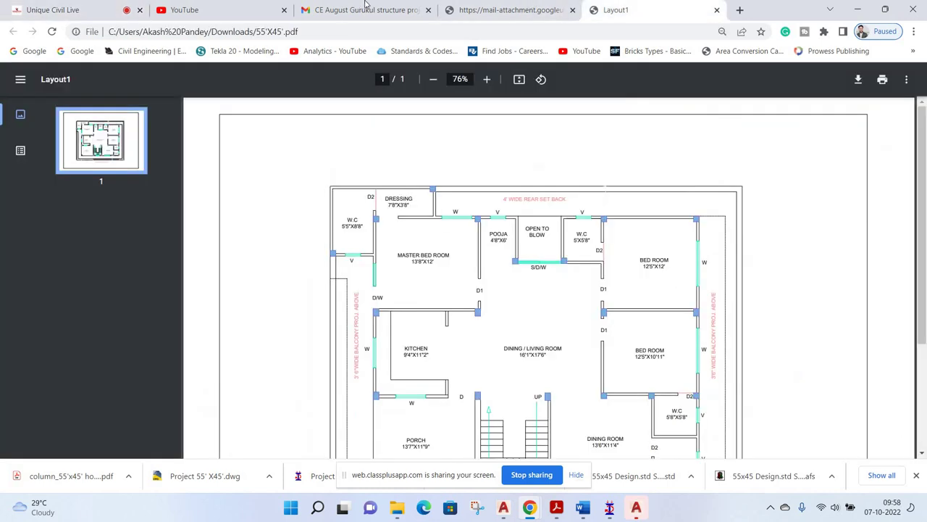
click(507, 9)
click(366, 9)
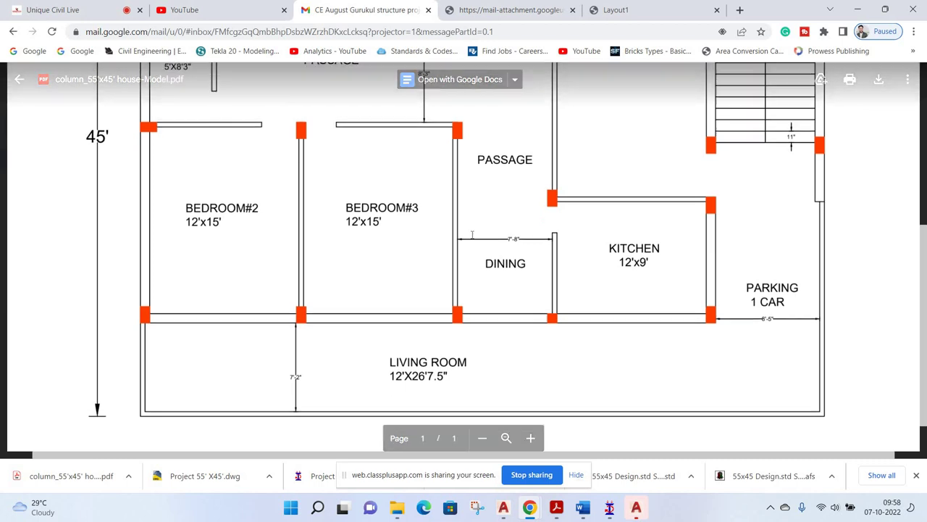
scroll(472, 234, down, 1)
scroll(472, 234, up, 1)
scroll(472, 234, up, 2)
scroll(471, 234, up, 2)
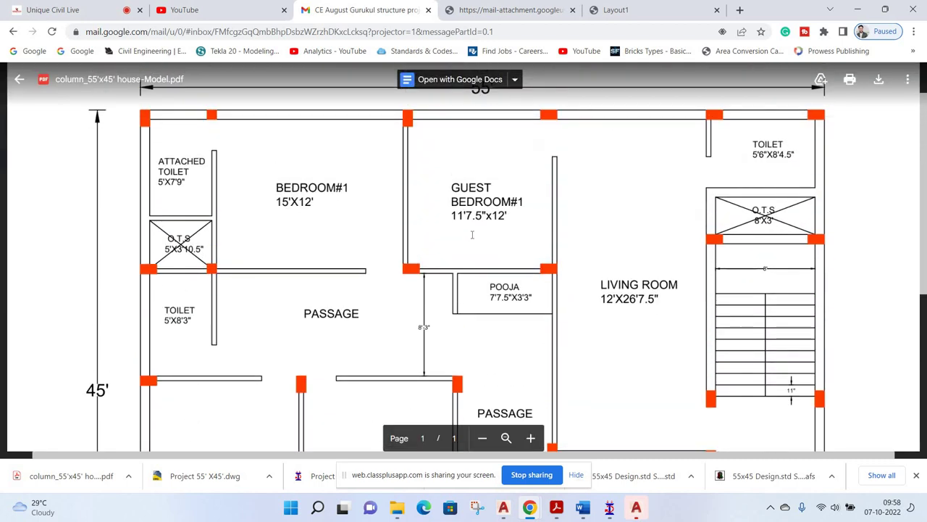
scroll(472, 234, down, 2)
scroll(471, 234, down, 2)
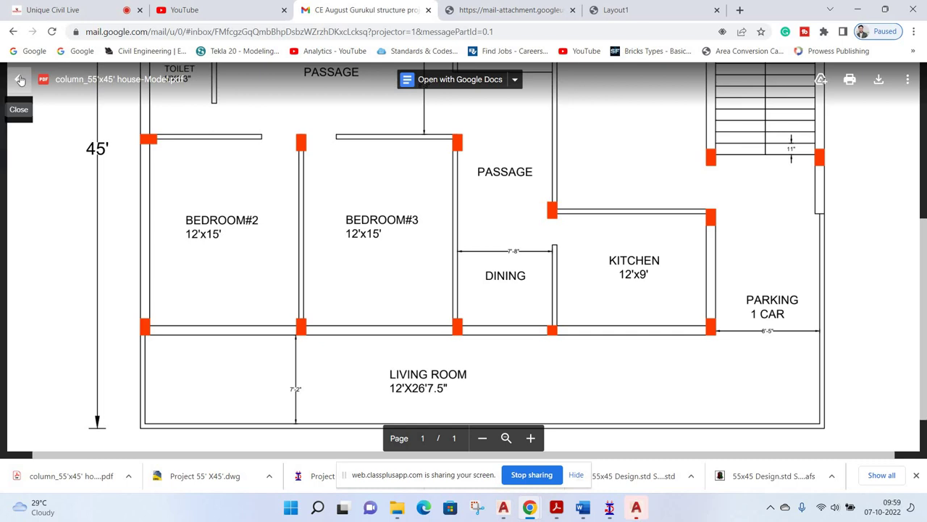
Close the PDF preview, go back to the inbox, and open the CESAG email.
click(20, 80)
scroll(321, 248, up, 2)
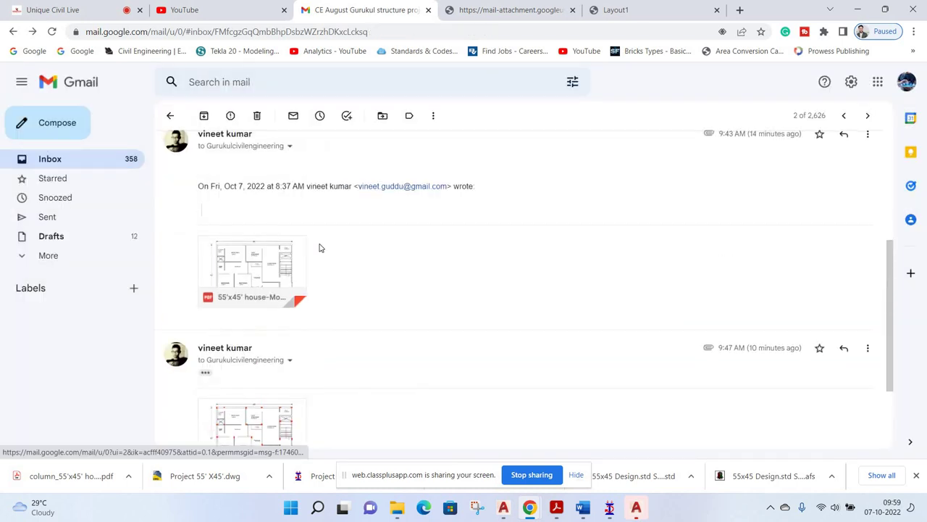
scroll(320, 246, up, 1)
scroll(328, 240, down, 3)
scroll(340, 268, up, 4)
scroll(347, 285, up, 1)
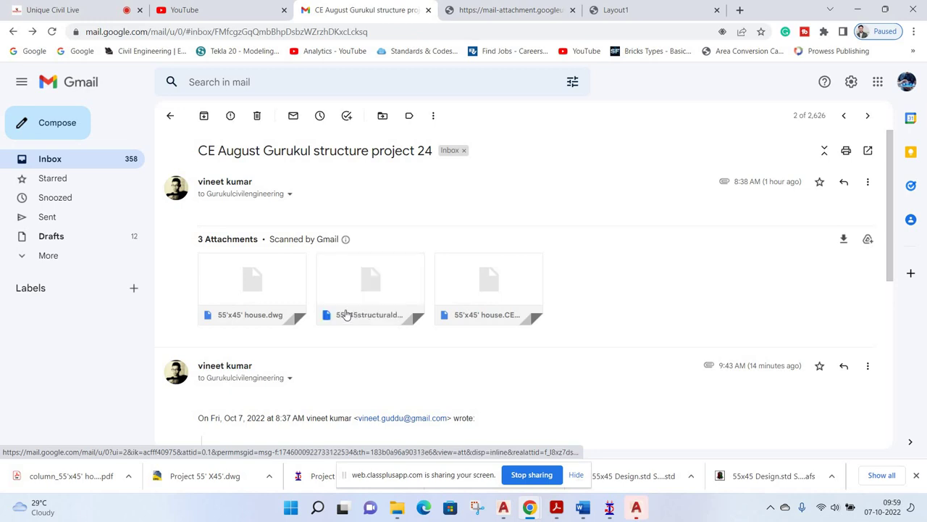
click(170, 116)
click(231, 193)
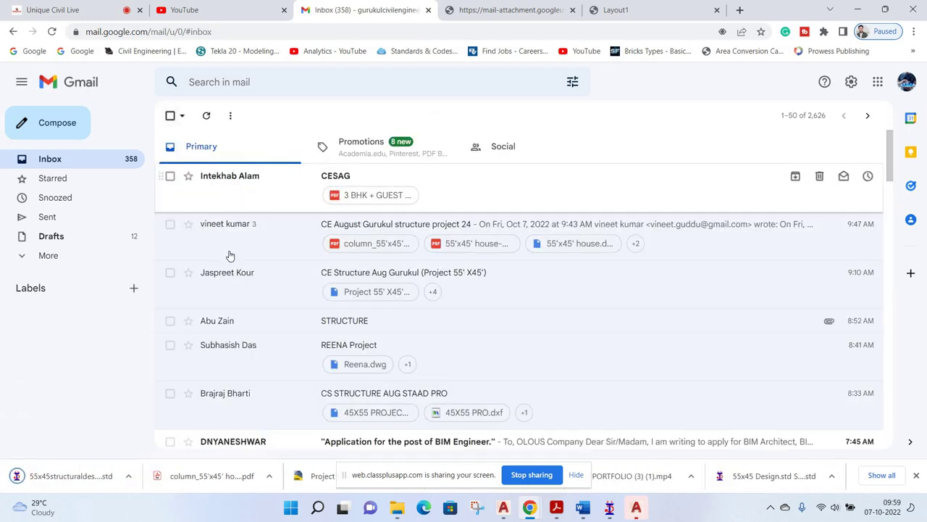
Open the downloaded 55x45structuraldesign model and add a Perform Analysis command with Print All.
click(70, 476)
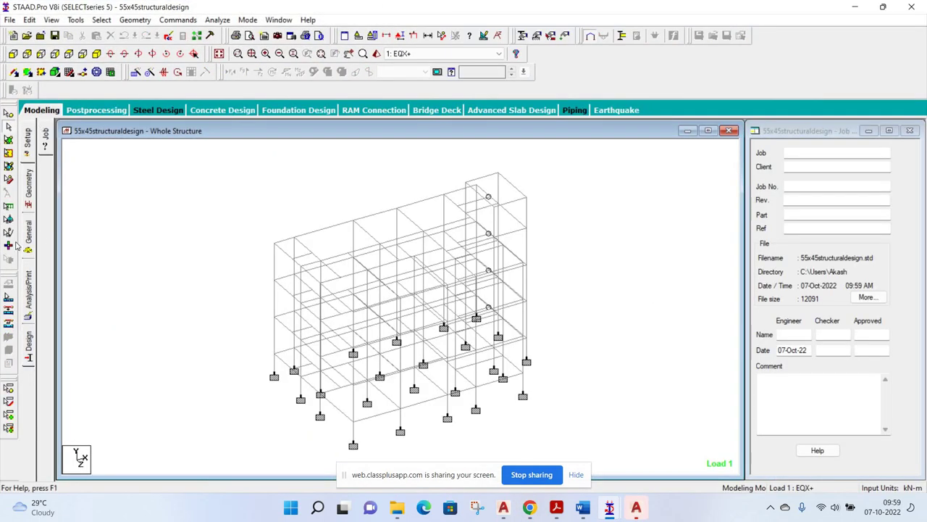
click(27, 239)
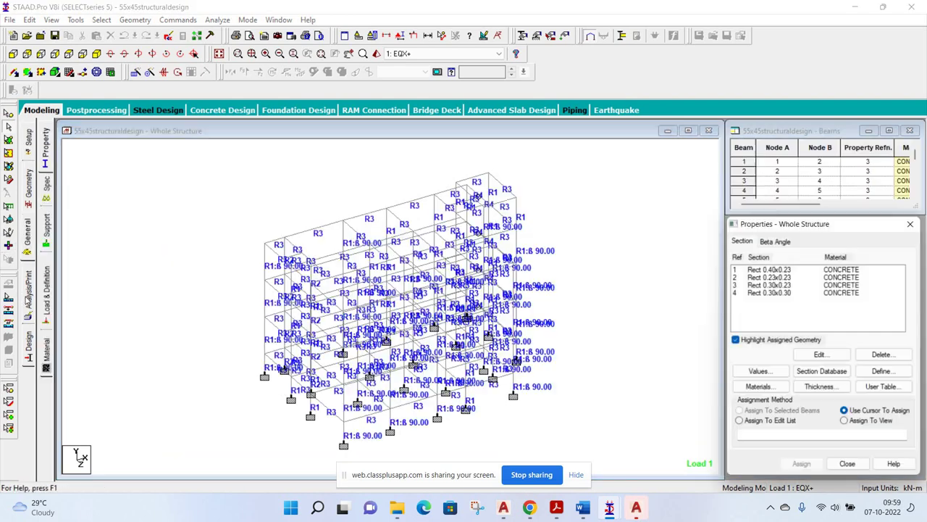
click(27, 297)
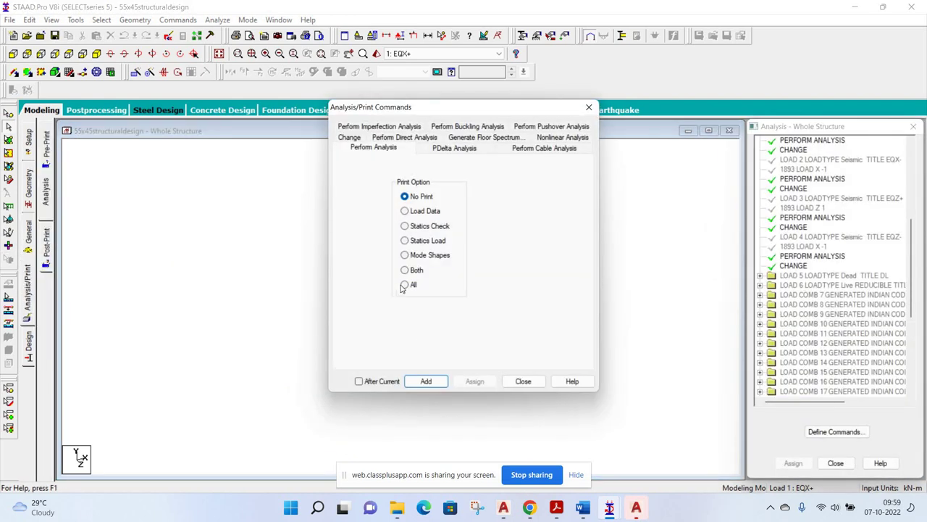
click(404, 284)
click(426, 381)
click(523, 381)
scroll(915, 366, down, 10)
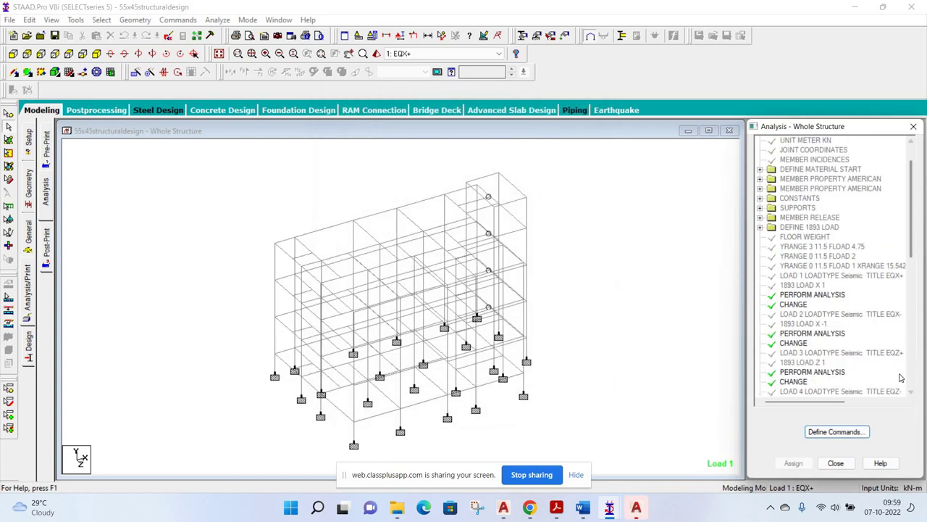
Save and run the analysis, then review the Concrete Design results in the output file.
click(217, 19)
click(232, 33)
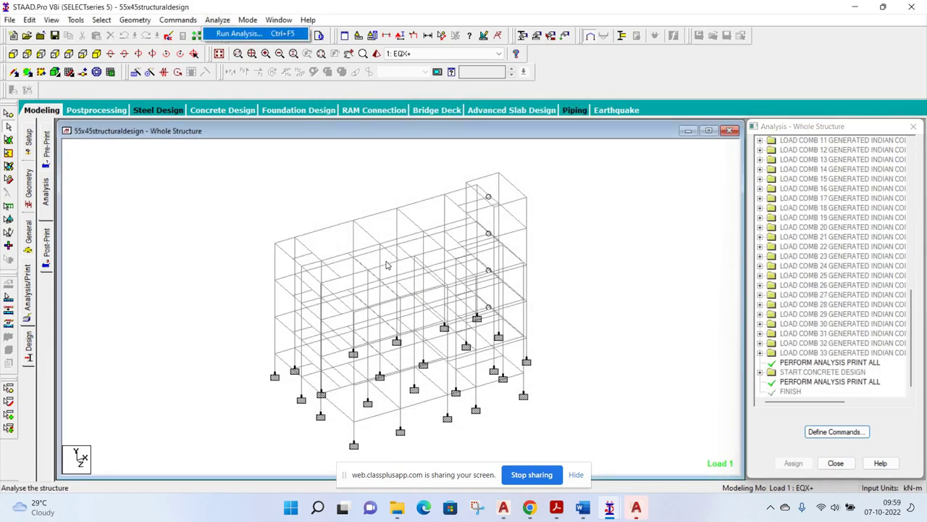
key(Return)
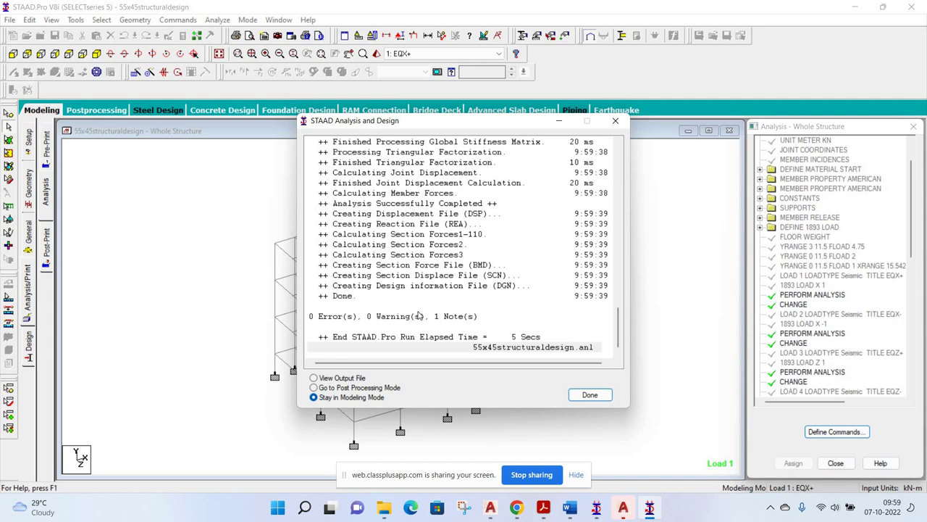
click(373, 379)
click(588, 394)
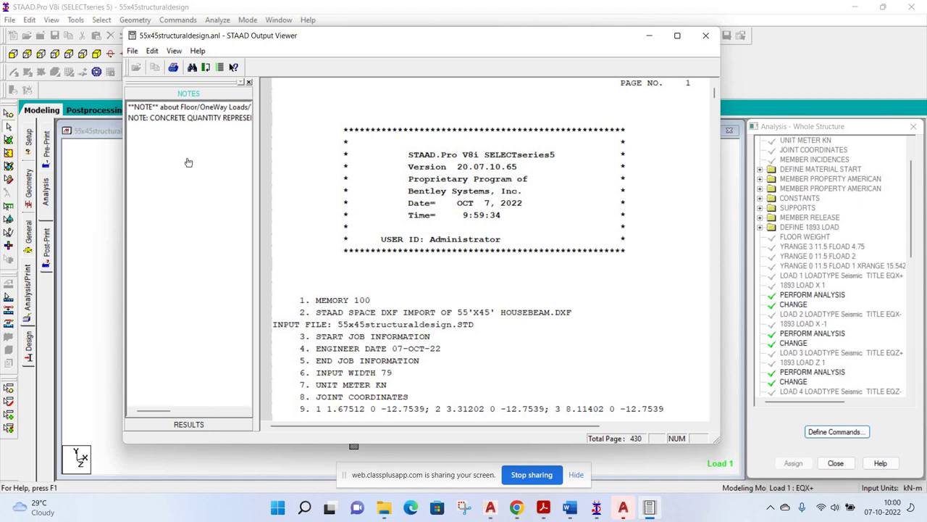
click(188, 424)
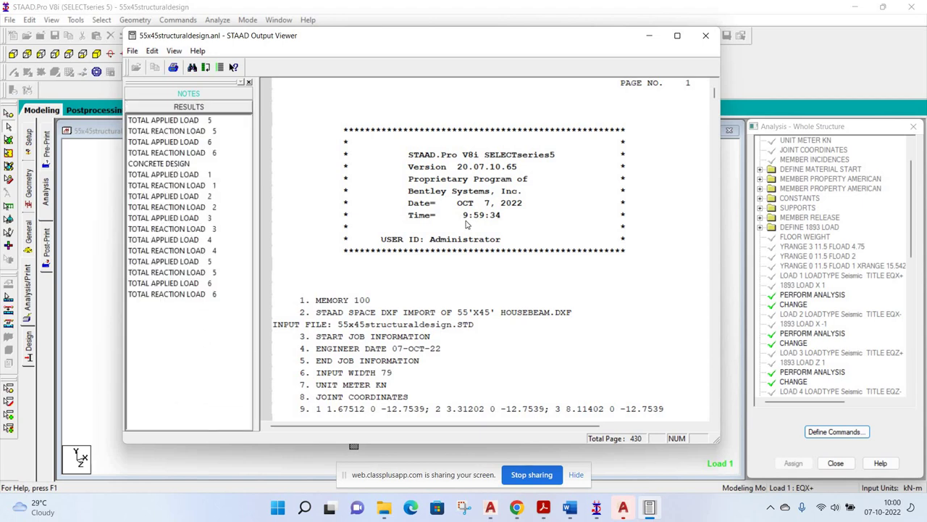
click(158, 163)
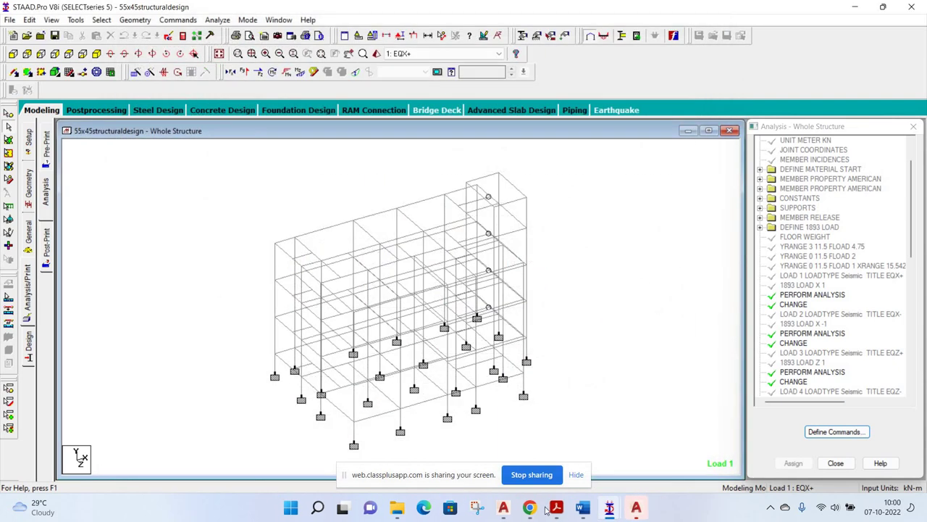
View the CESAG email's 3 BHK + GUEST HOUSE PLAN PDF zoomed in twice, then return to the live class.
mouse_move(529, 508)
click(456, 435)
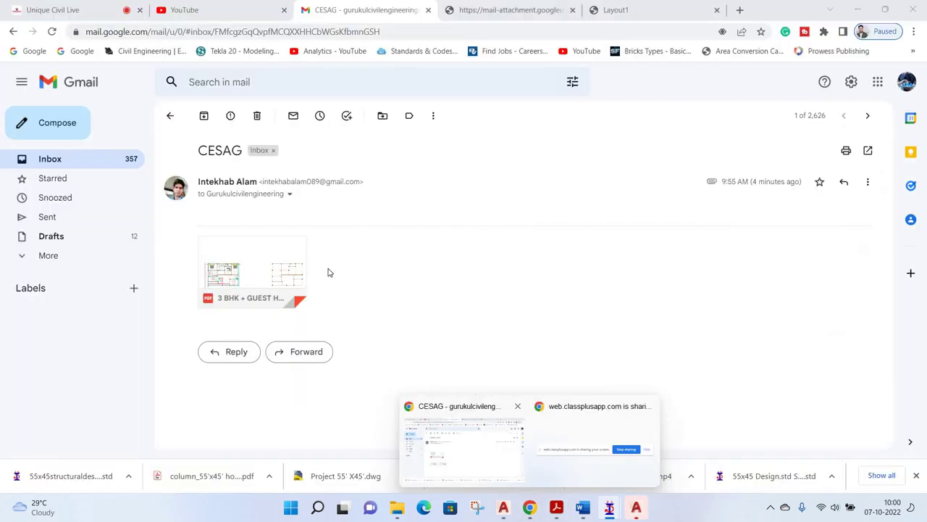
click(268, 265)
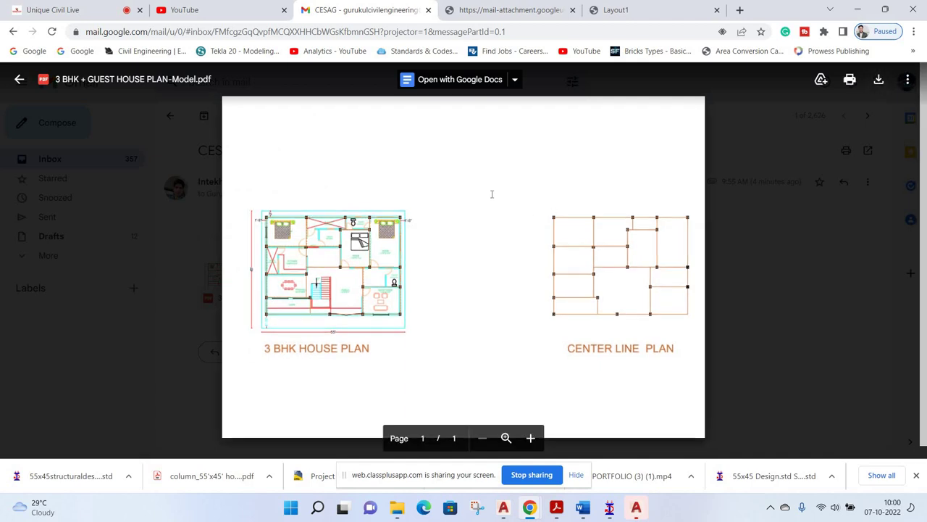
click(532, 438)
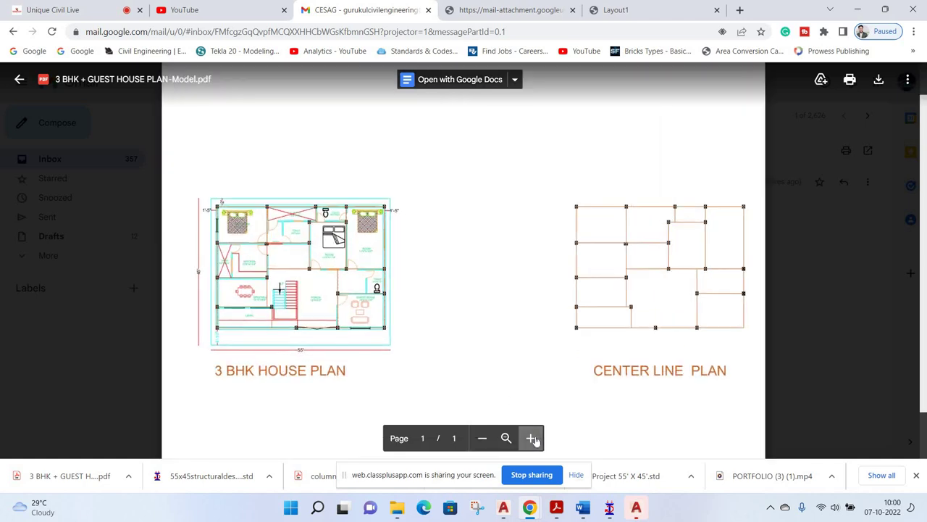
click(532, 438)
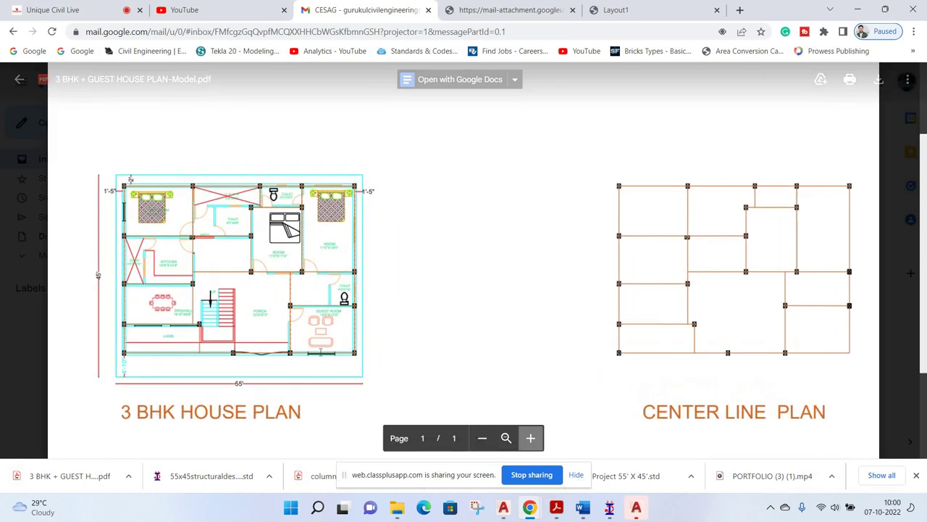
scroll(343, 349, down, 3)
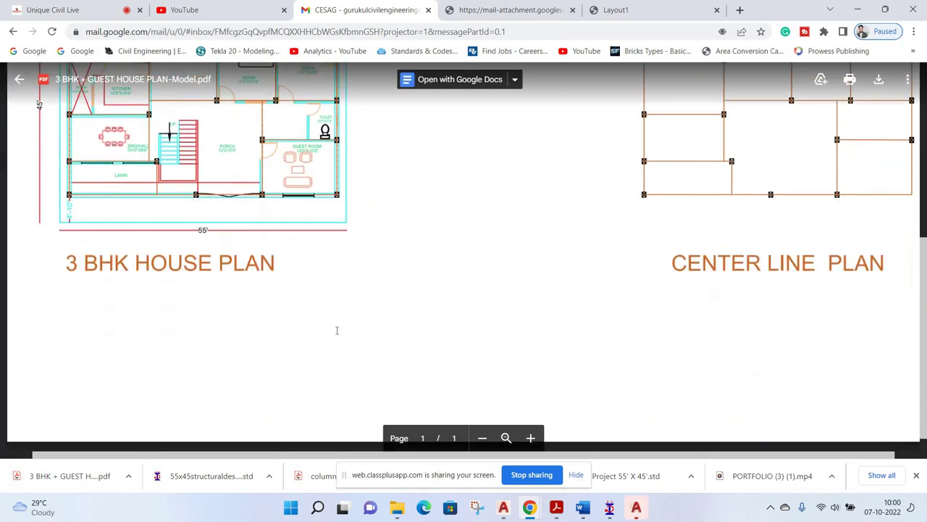
scroll(337, 330, up, 2)
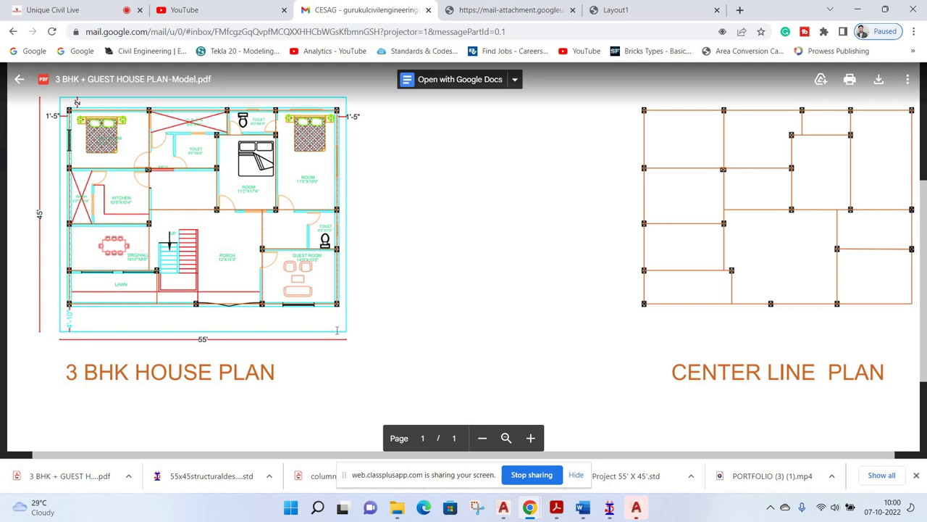
scroll(337, 330, up, 1)
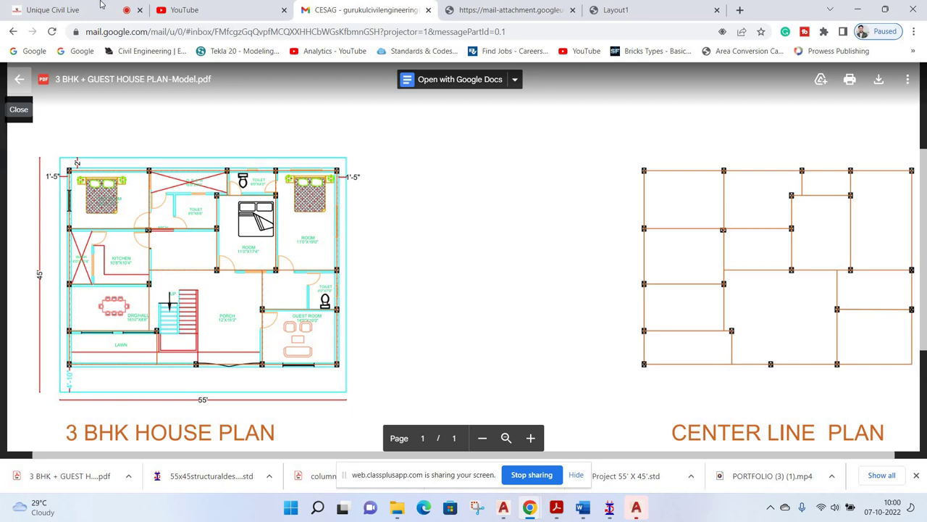
key(ctrl+1)
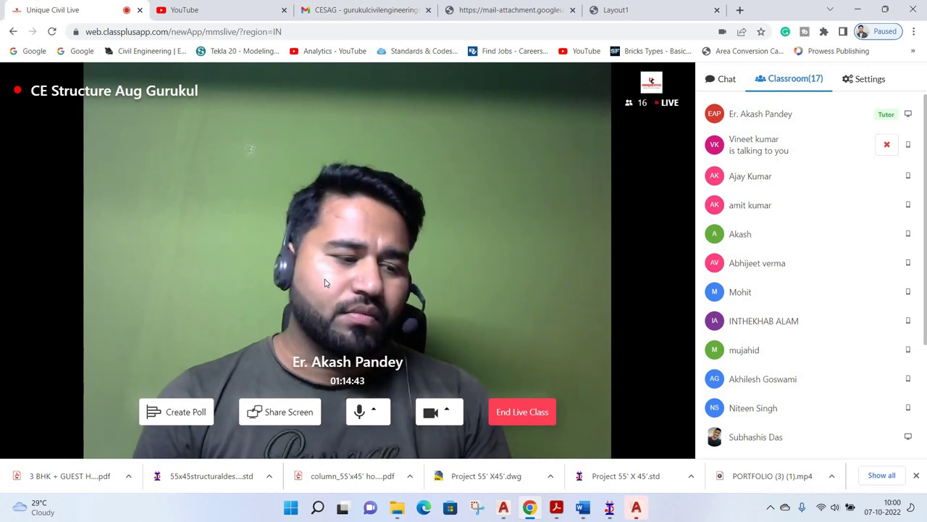
Share the entire screen with the class.
click(269, 413)
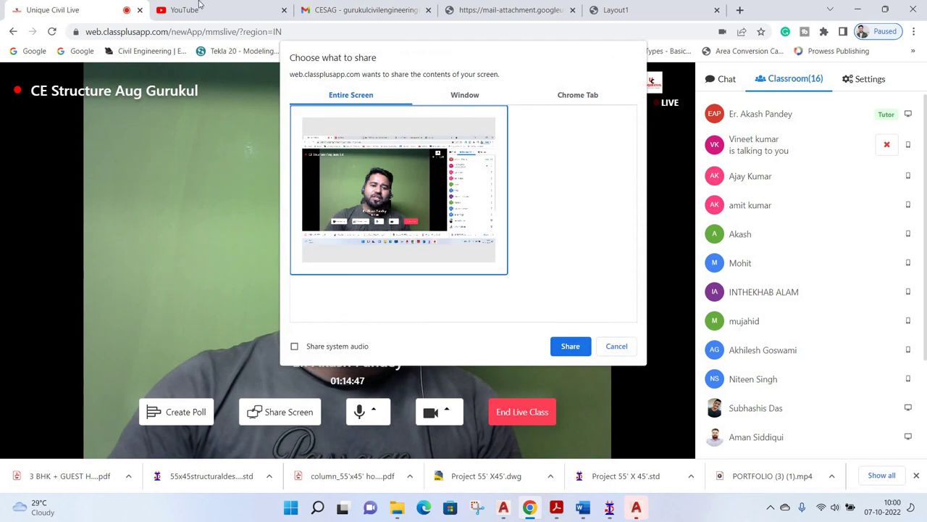
click(570, 346)
click(366, 9)
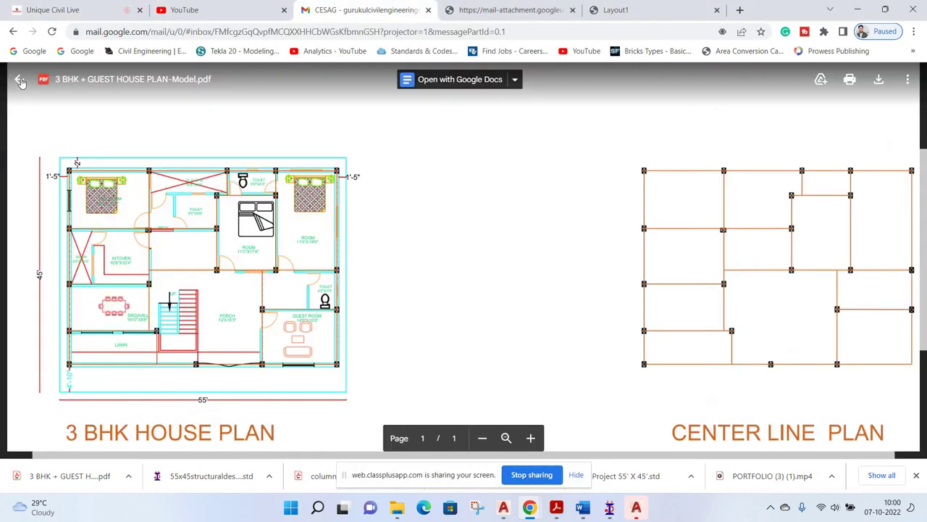
Present the 3 BHK house plan PDF zoomed in, then open the CE August Gurukul structure project 24 email.
click(168, 116)
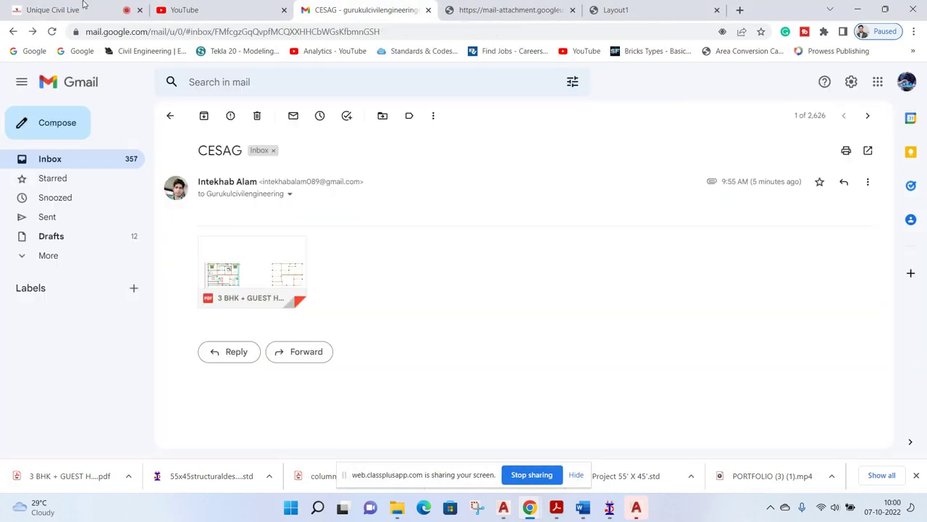
key(ctrl+1)
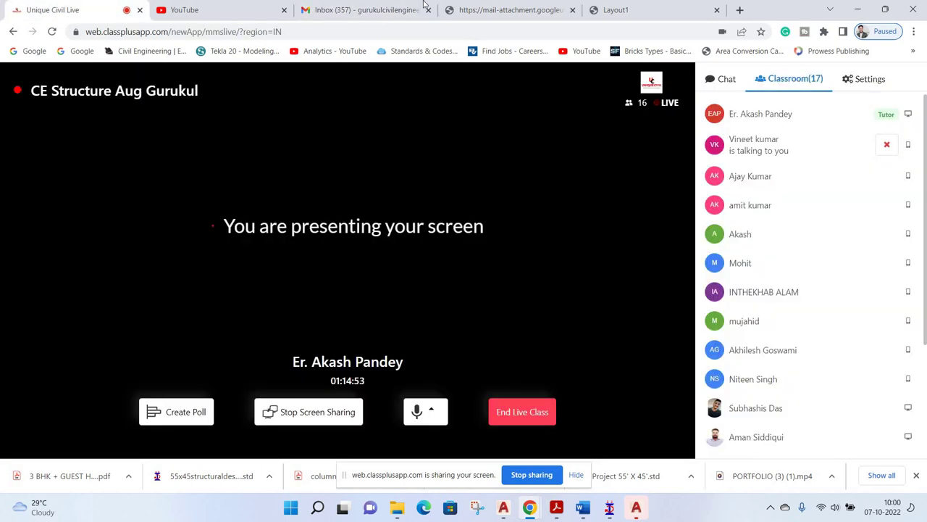
key(ctrl+3)
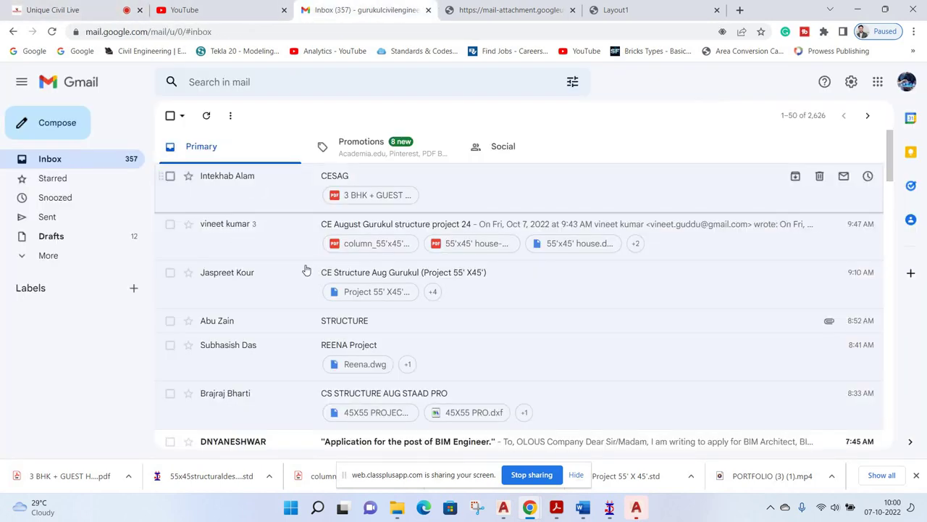
key(Return)
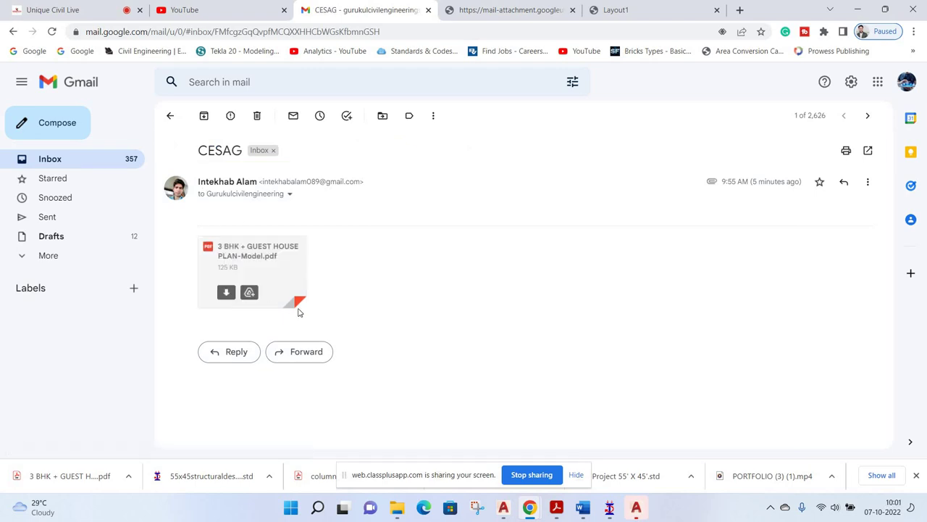
click(299, 306)
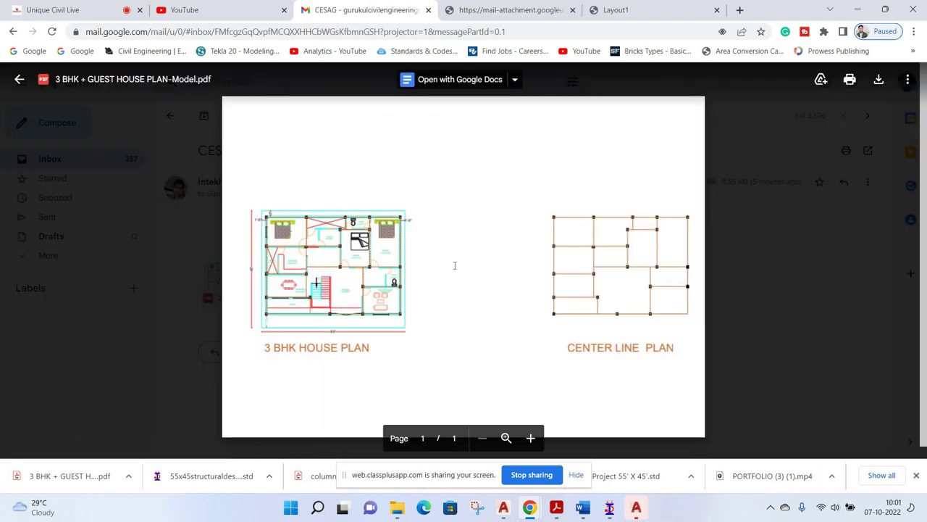
click(530, 437)
click(530, 437)
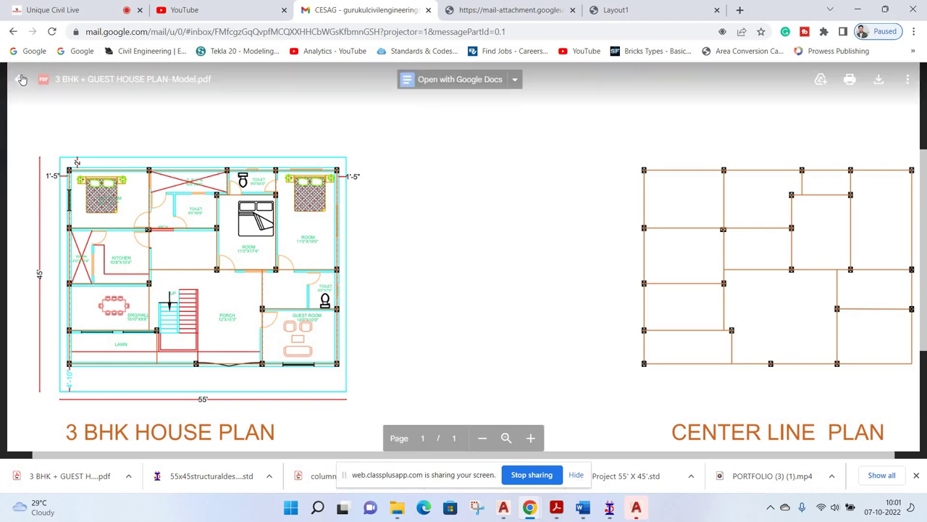
key(Escape)
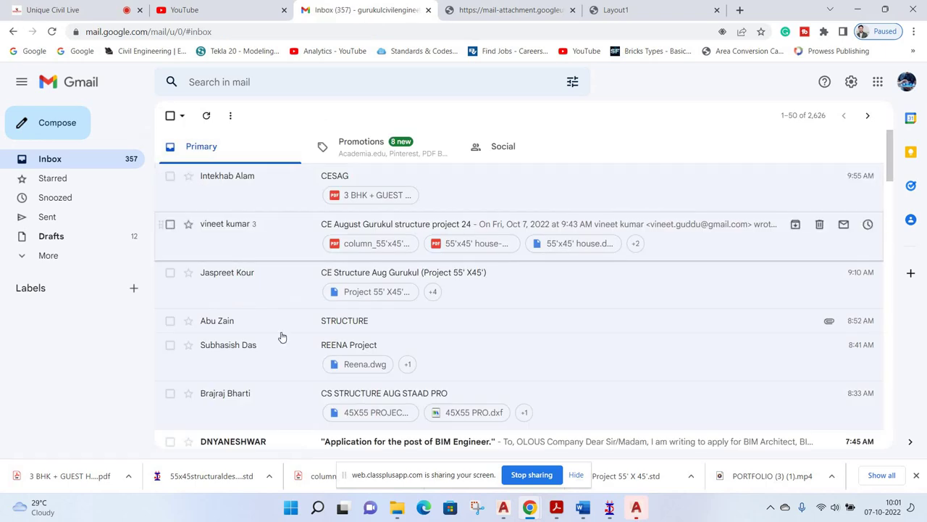
click(250, 242)
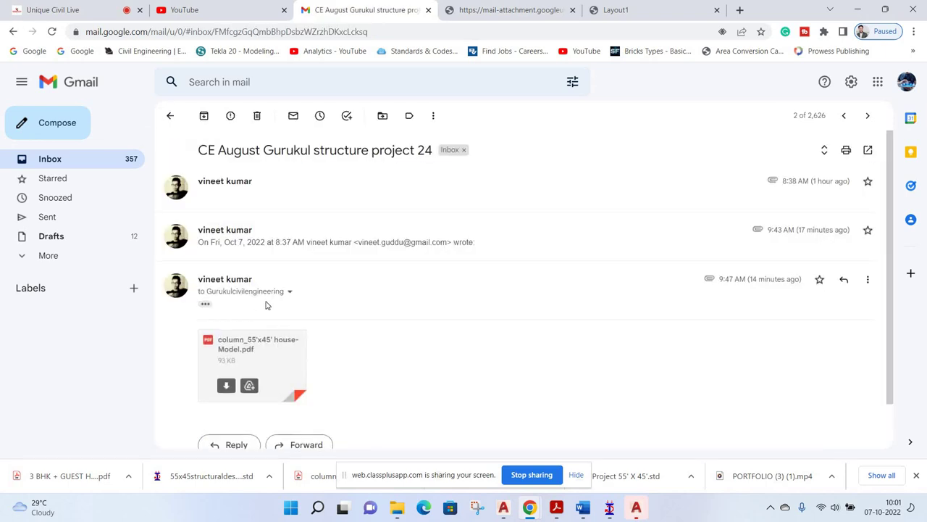
Review the column_55'x45' house PDF, go back to the inbox, and return to the live class.
click(260, 348)
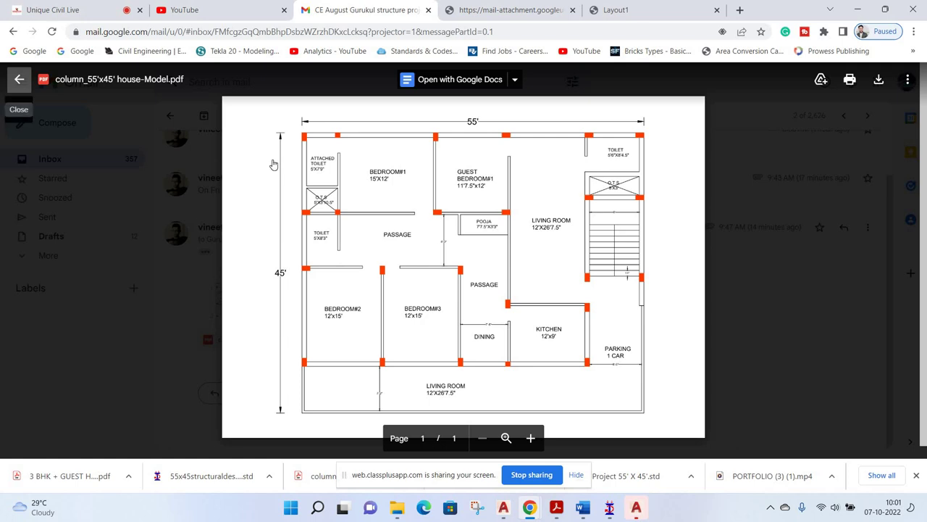
click(197, 138)
click(171, 115)
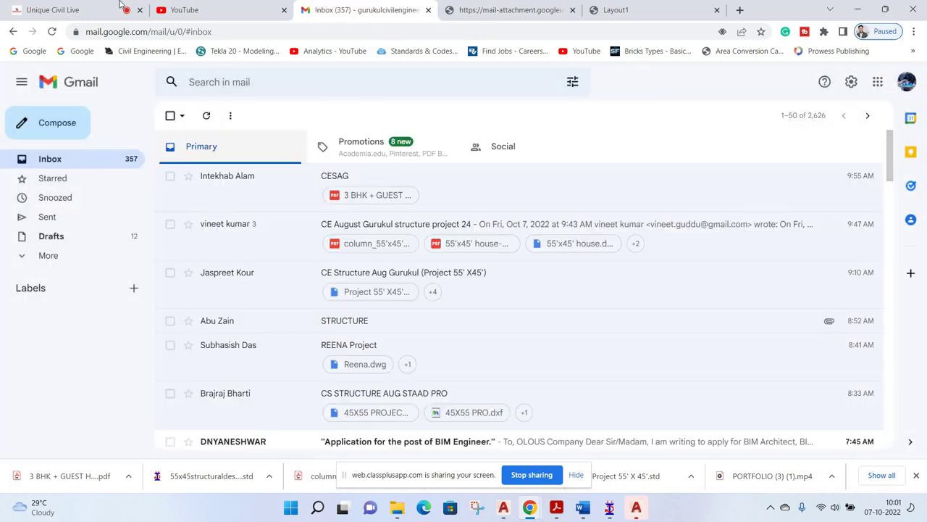
key(ctrl+1)
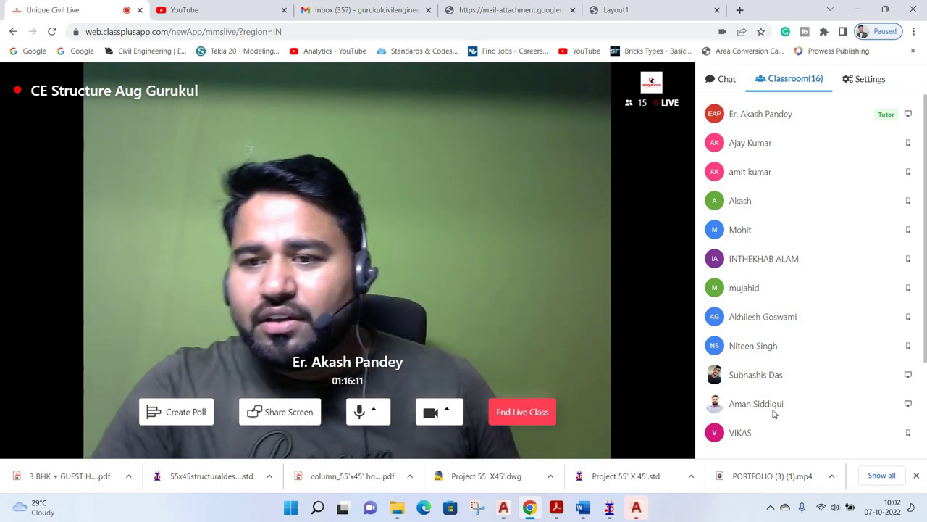
Dismiss the downloads bar and scroll through the class chat messages.
click(918, 475)
scroll(773, 413, down, 2)
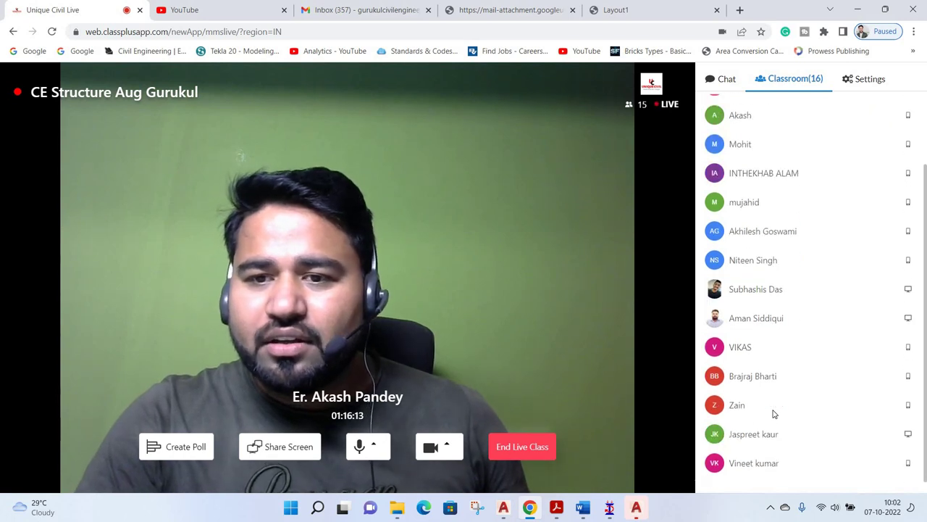
scroll(775, 406, up, 2)
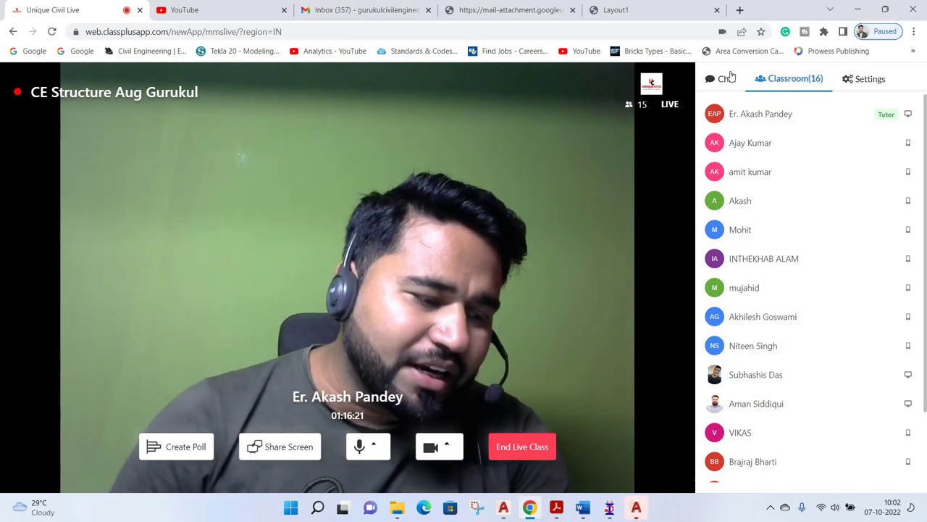
click(724, 78)
scroll(752, 268, down, 1)
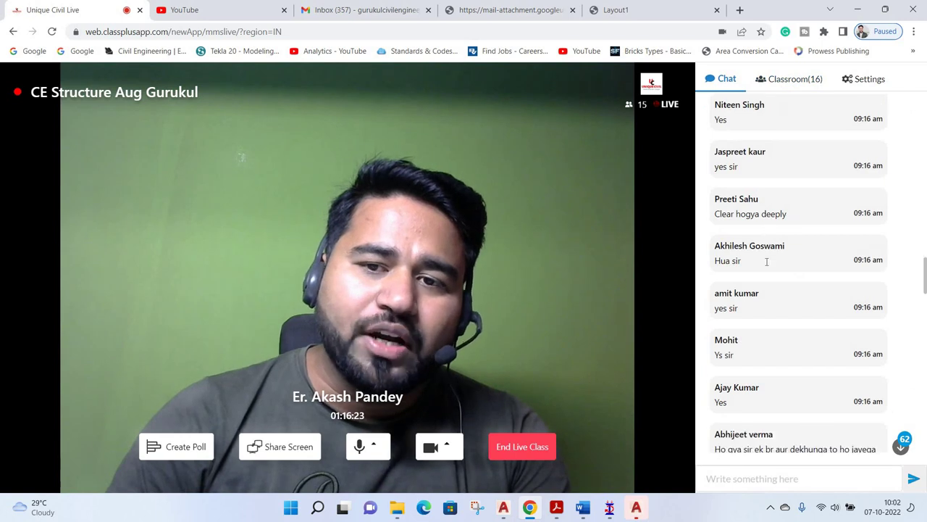
scroll(756, 268, down, 5)
scroll(765, 267, down, 5)
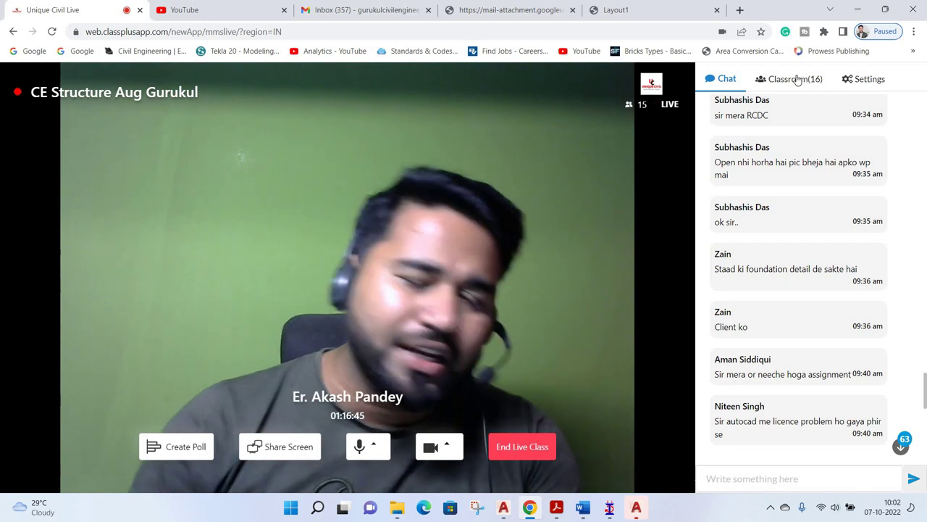
Check the classroom participant list, then return to the class chat.
click(800, 79)
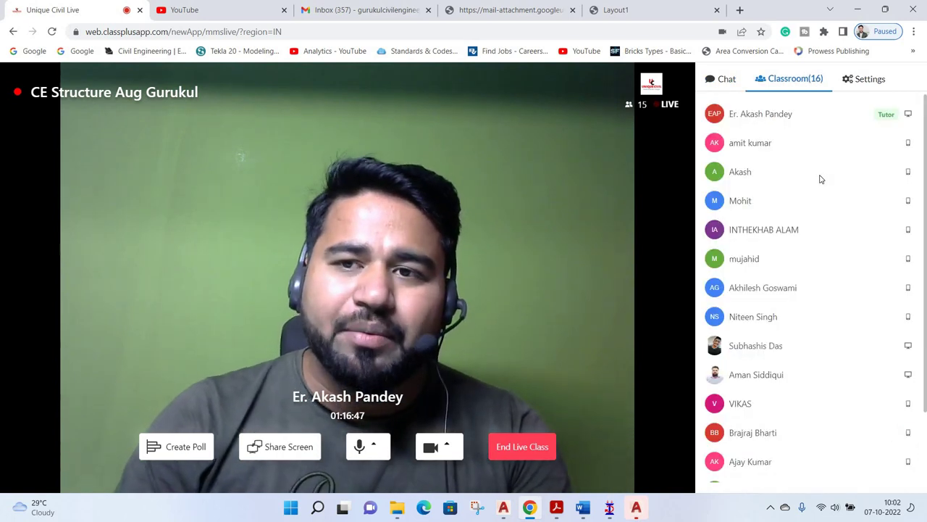
scroll(820, 179, down, 2)
scroll(818, 171, up, 2)
scroll(818, 172, down, 2)
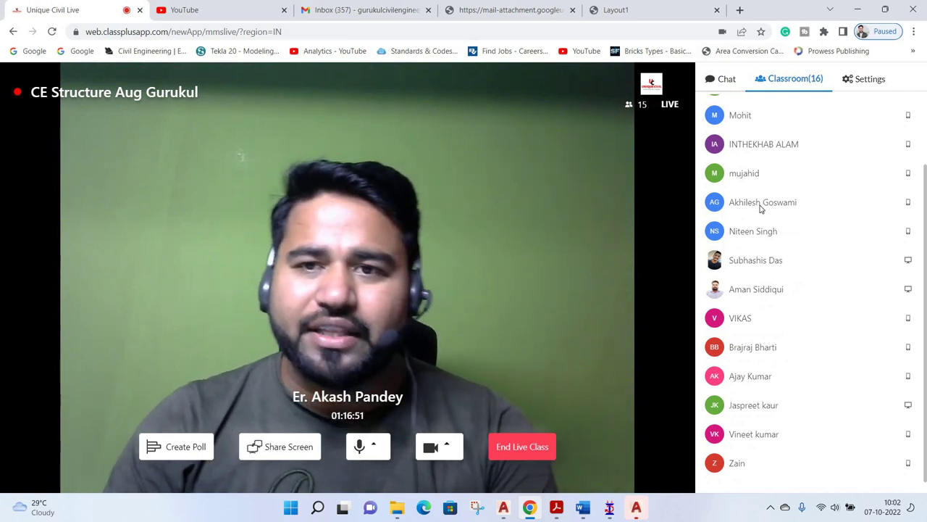
click(726, 81)
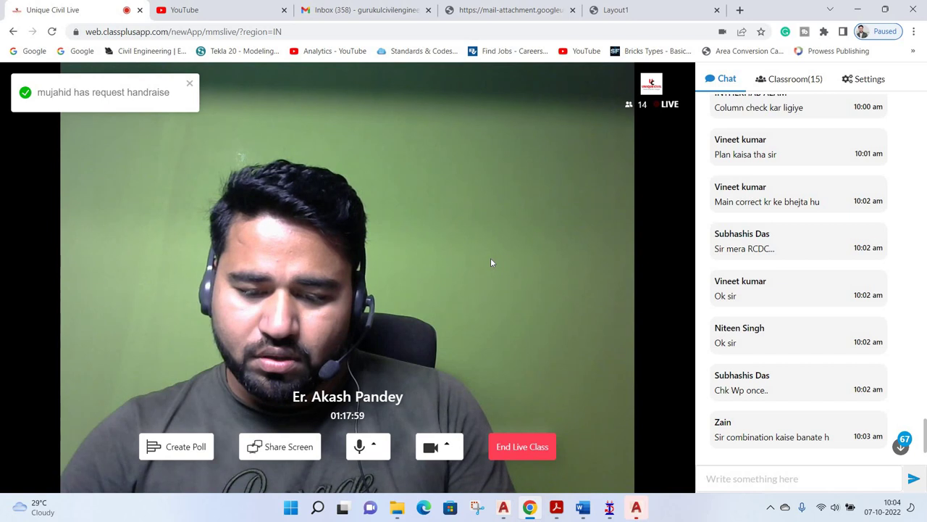
Accept the raised-hand student's request in the Classroom list and bring up the Share Screen choices.
click(813, 81)
scroll(846, 160, up, 1)
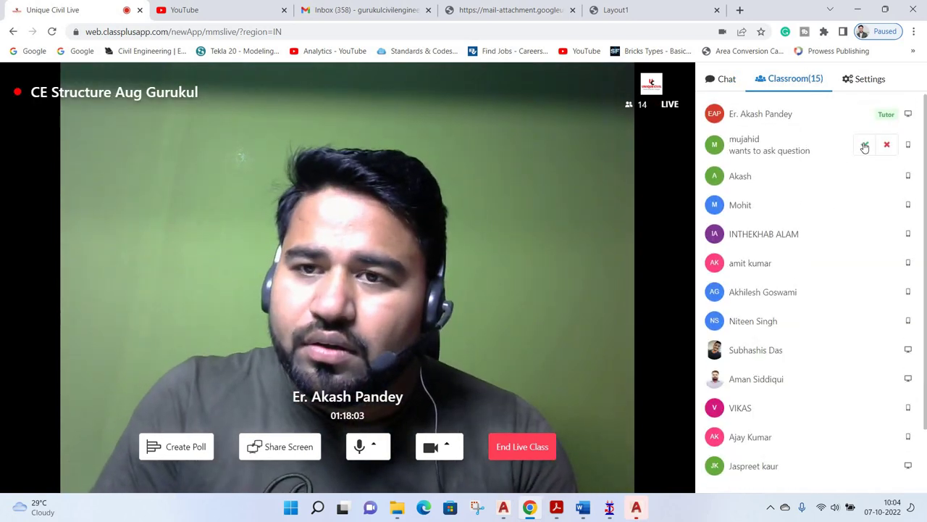
click(864, 145)
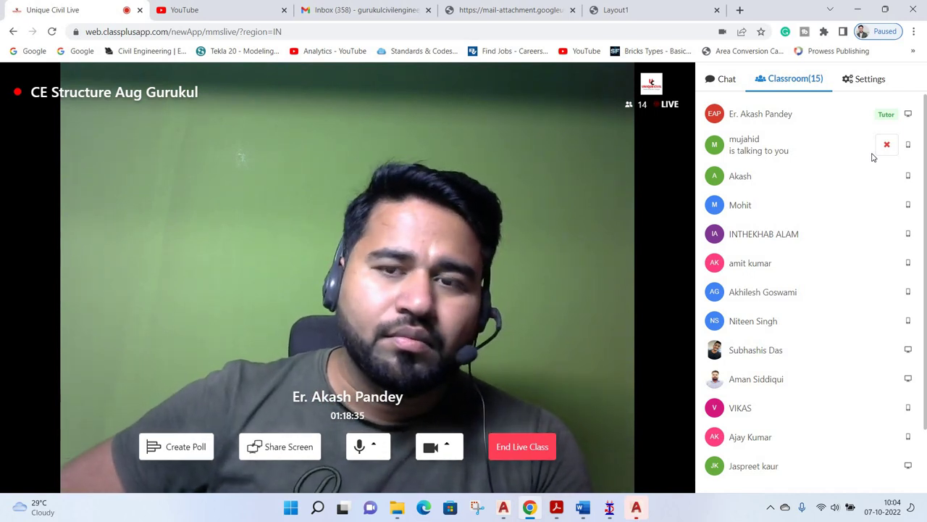
click(306, 439)
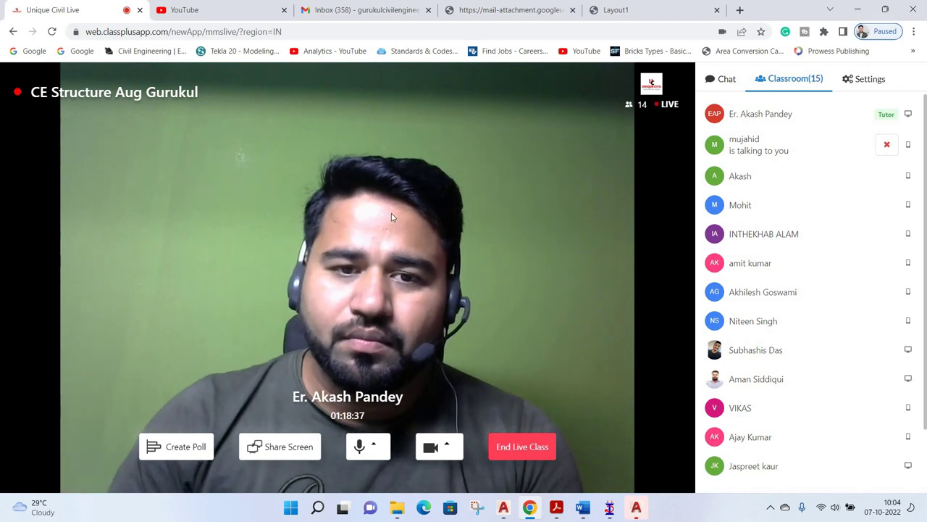
Resume sharing the entire screen and open HL-16 R1.std from the '(no subject)' email in STAAD.Pro.
key(Return)
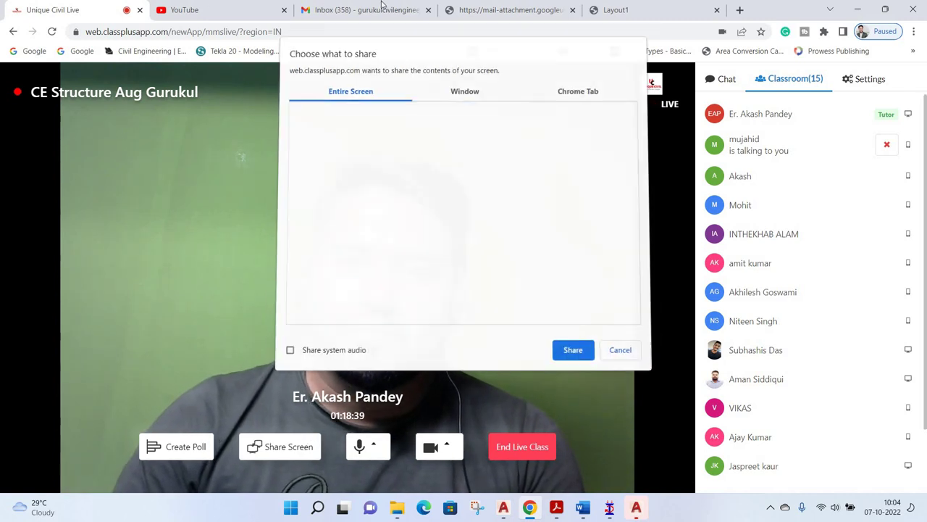
click(362, 10)
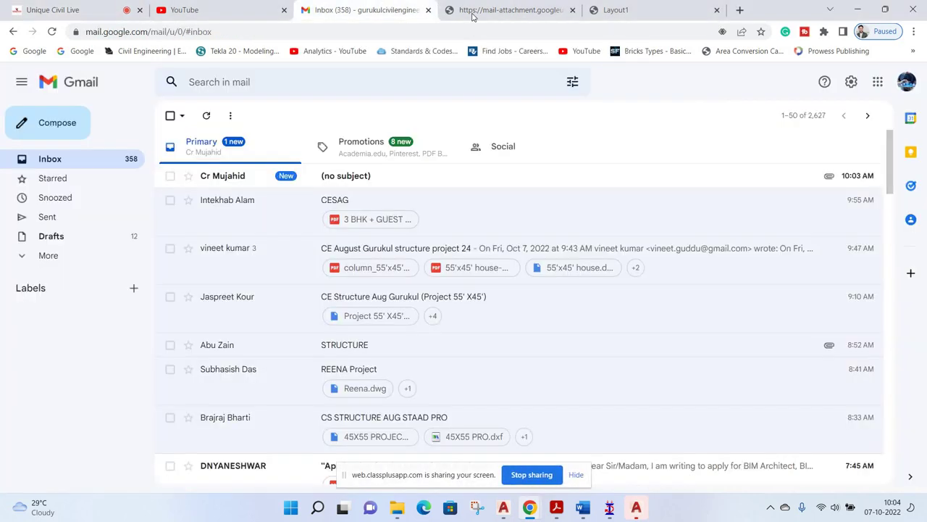
click(395, 175)
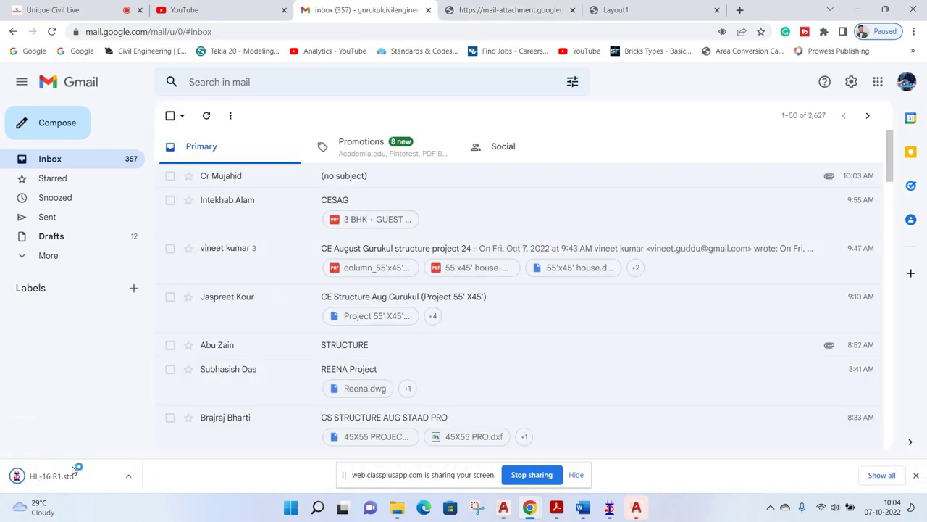
click(73, 472)
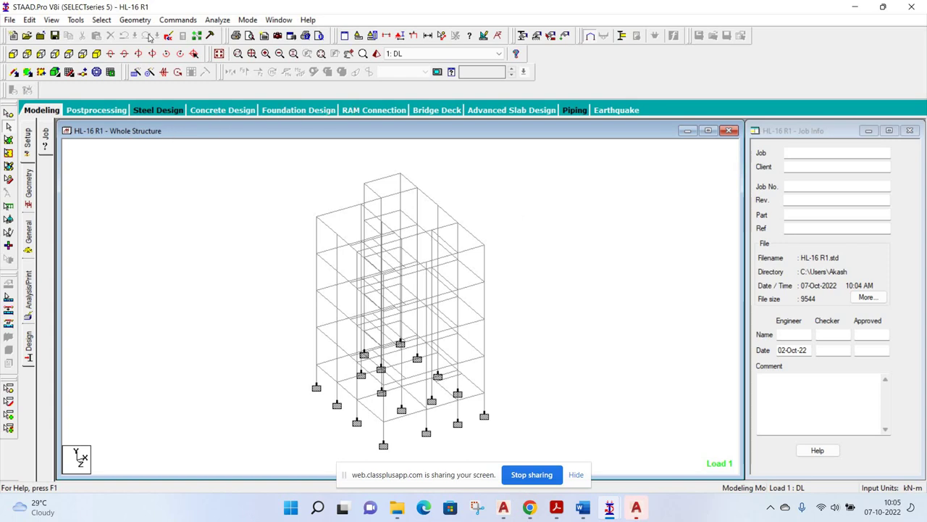
Run the analysis on the HL-16 R1 model and close the analysis log and output report.
click(221, 37)
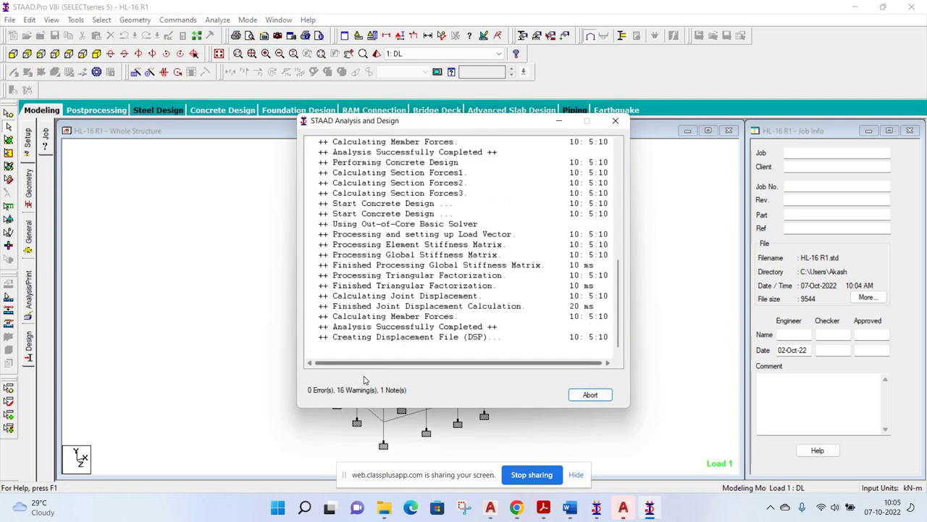
click(587, 397)
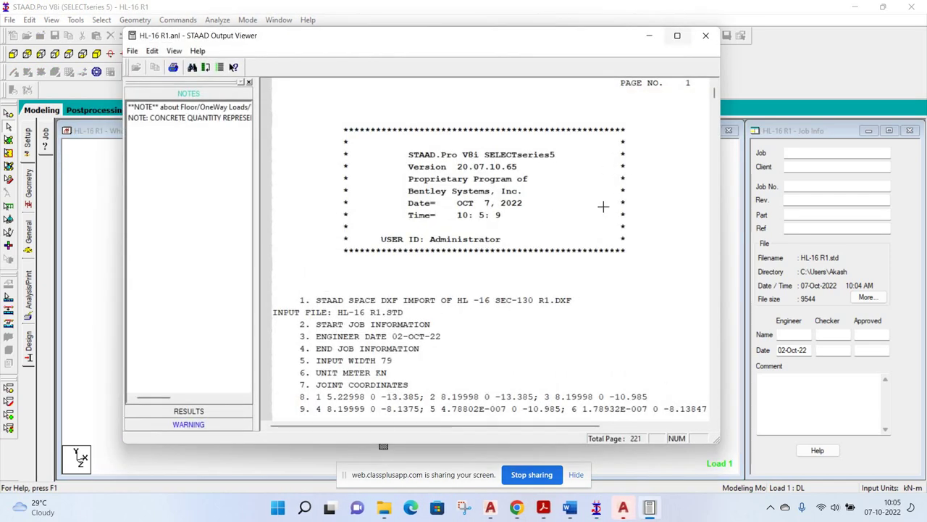
key(alt+F4)
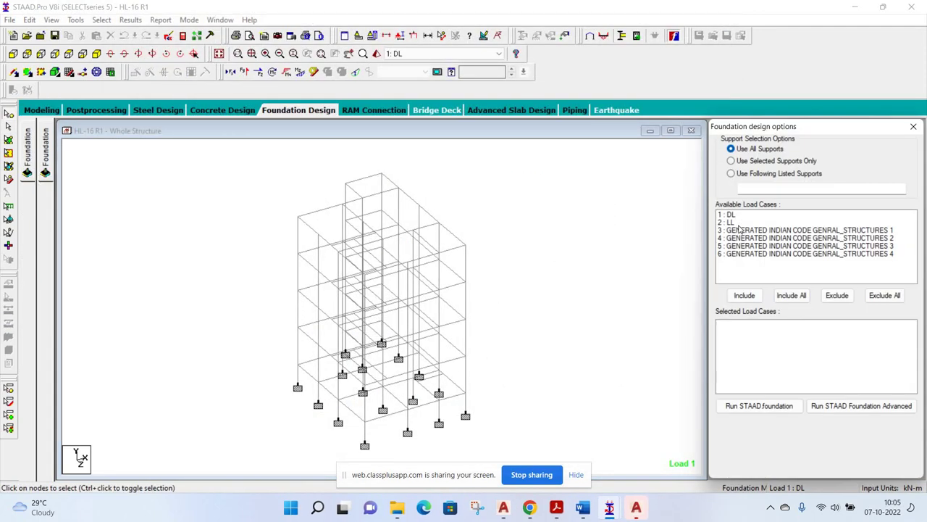
Include all six load cases in the foundation design and launch STAAD.foundation.
mouse_move(739, 227)
mouse_down()
mouse_move(749, 250)
mouse_move(741, 289)
mouse_up()
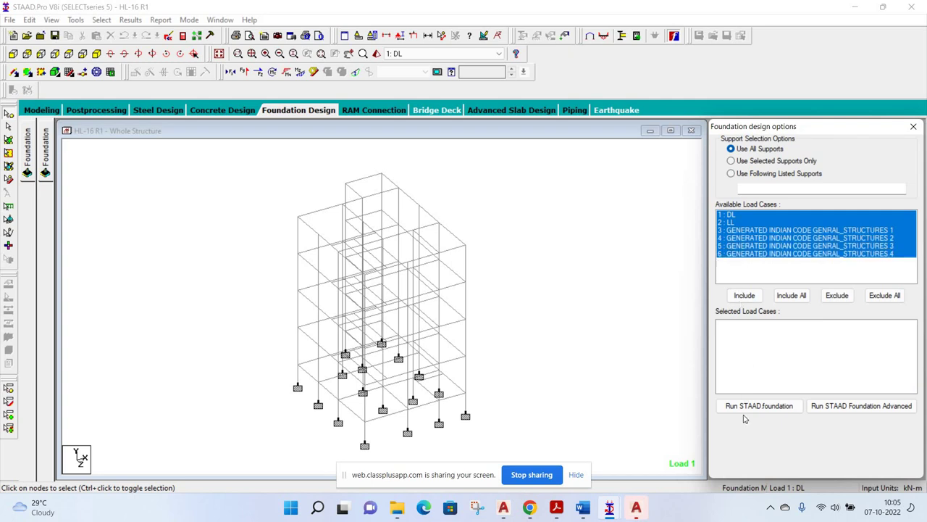
click(744, 295)
click(760, 406)
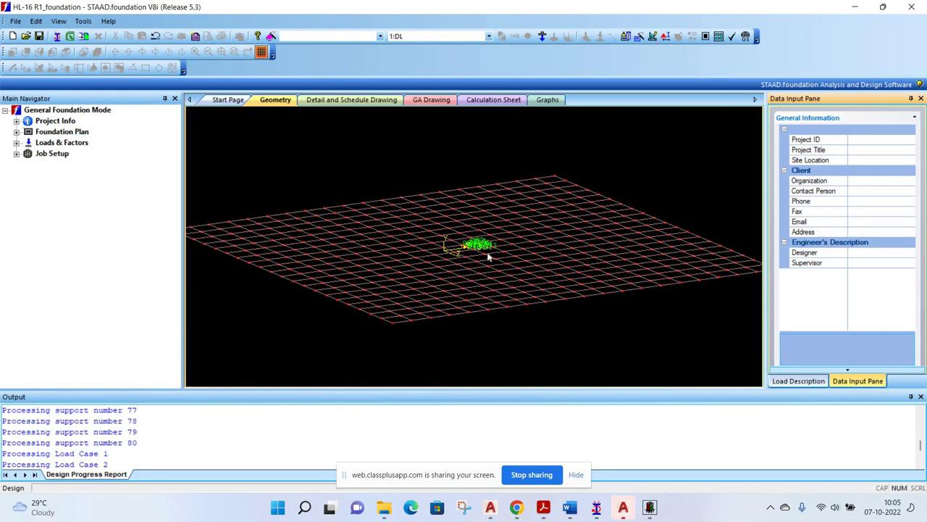
Zoom into the imported supports 62–80 in the STAAD.foundation Geometry view.
scroll(458, 256, up, 2)
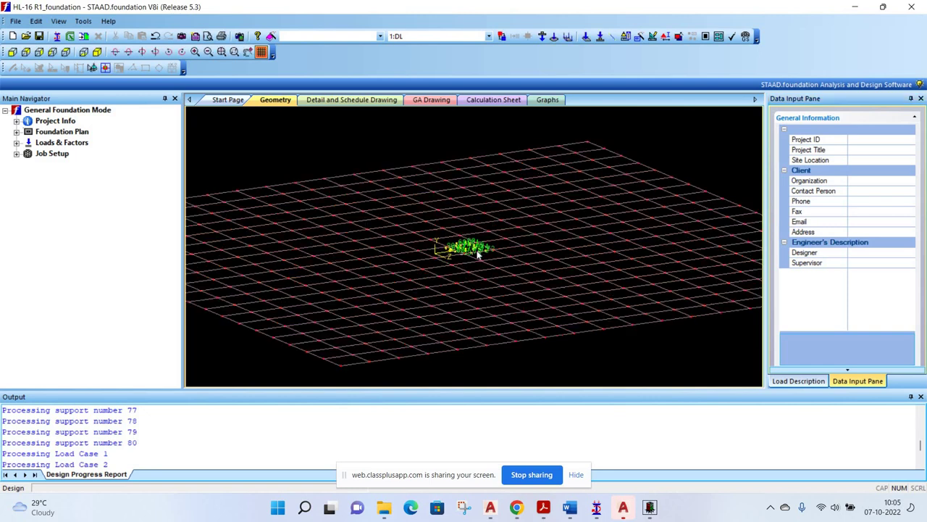
scroll(470, 268, up, 2)
scroll(489, 288, up, 2)
scroll(488, 288, up, 1)
scroll(462, 293, up, 2)
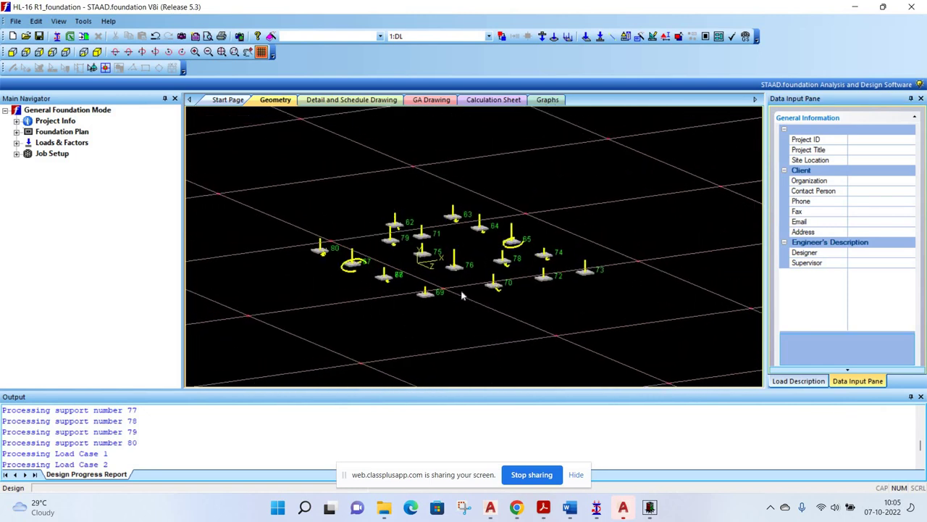
scroll(462, 294, up, 1)
scroll(462, 295, up, 1)
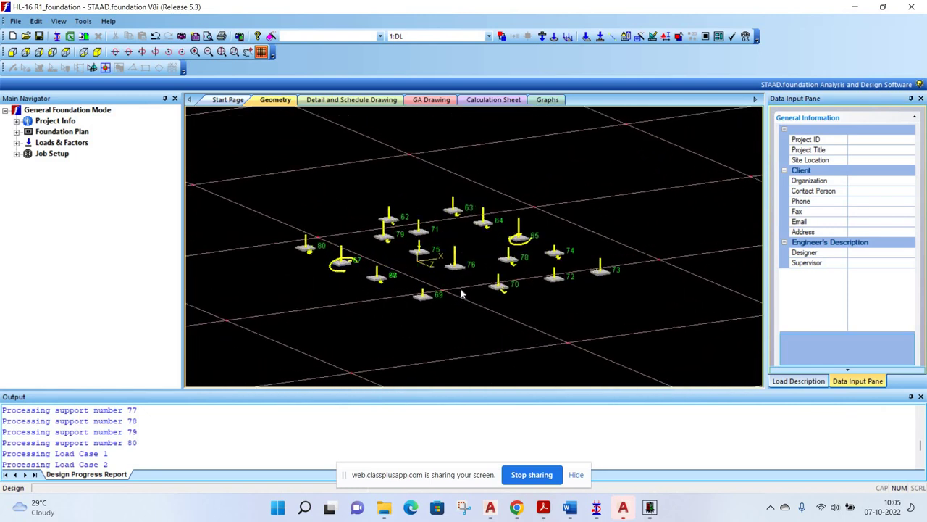
scroll(460, 293, up, 1)
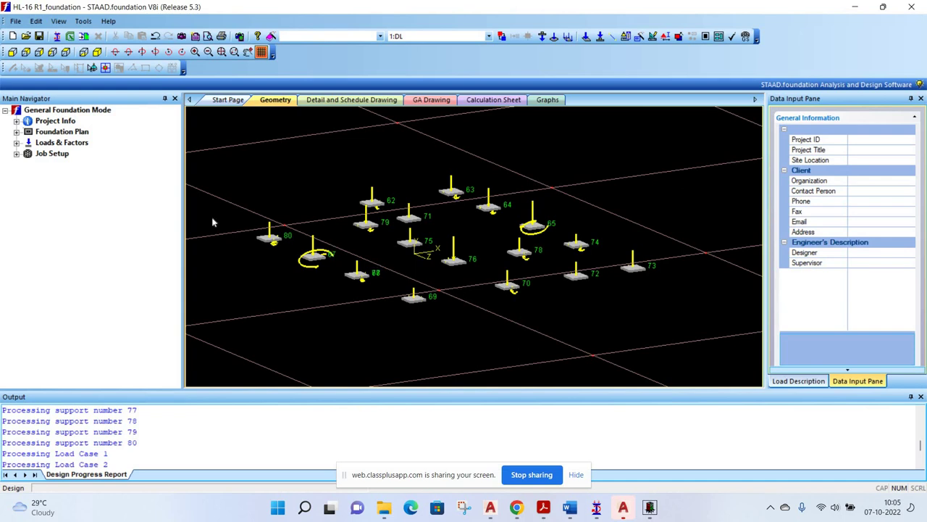
scroll(212, 222, up, 1)
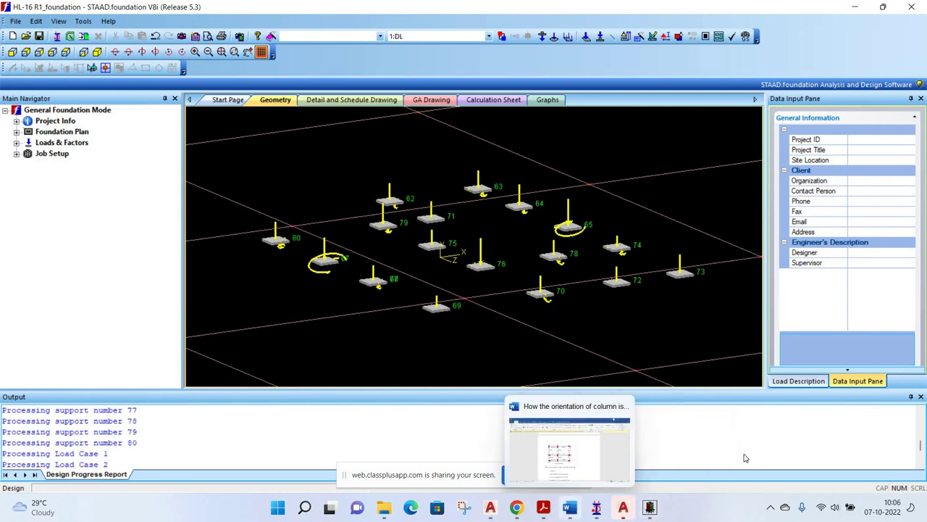
Compare the STAAD.Pro model with the foundation model, then return to the live class via Gmail.
mouse_move(597, 507)
click(289, 452)
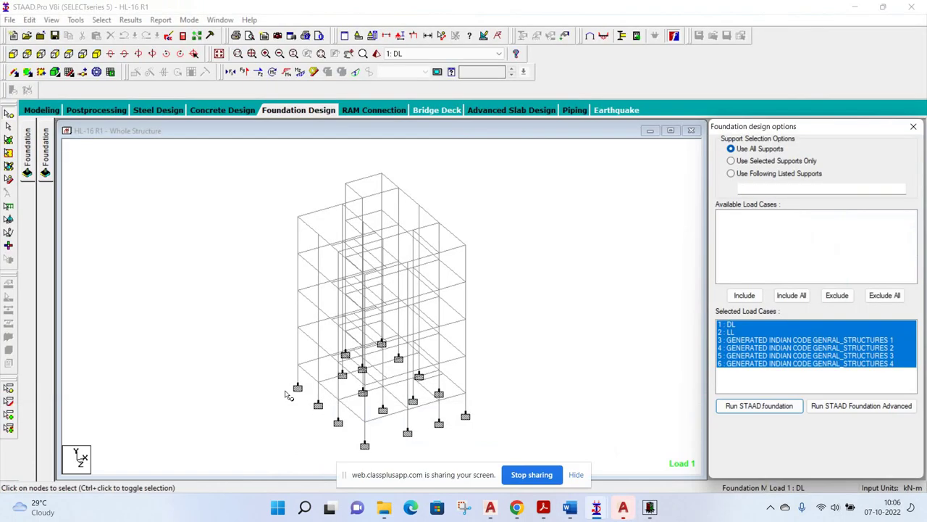
scroll(368, 403, up, 2)
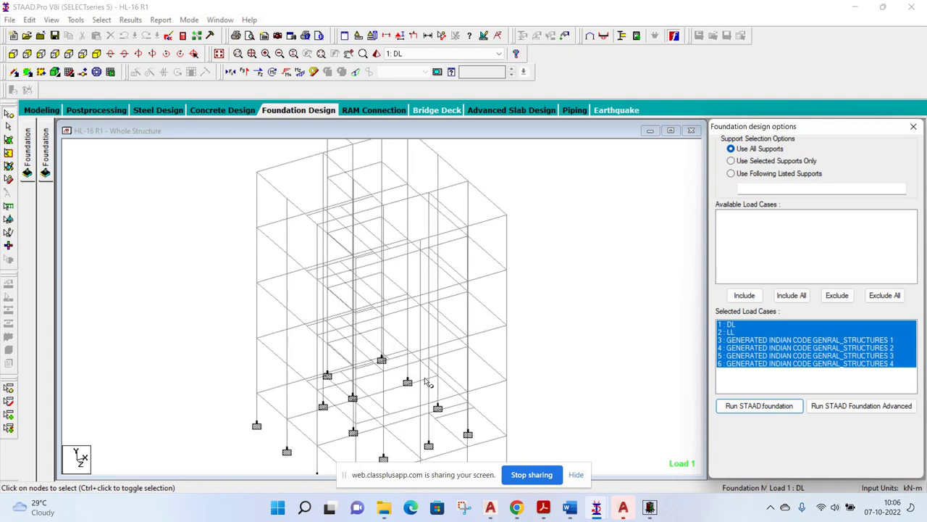
scroll(543, 377, down, 2)
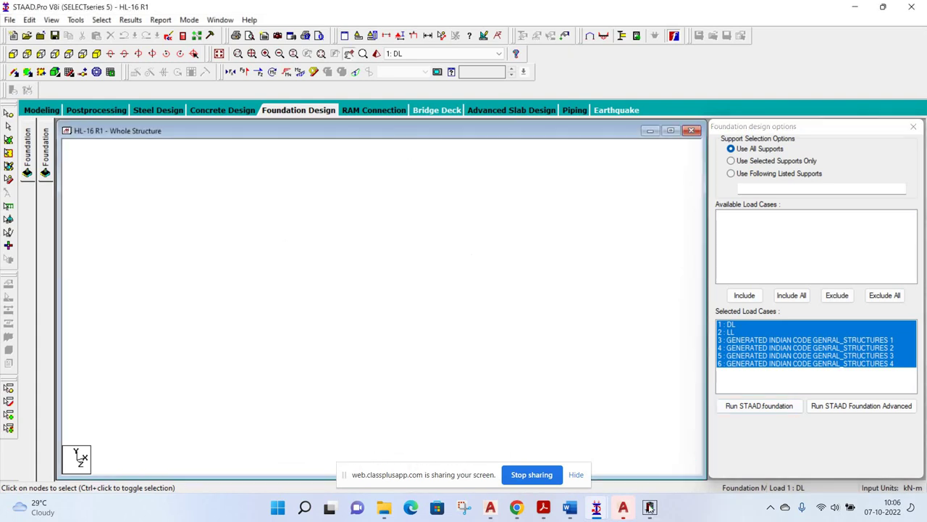
mouse_move(650, 507)
click(652, 446)
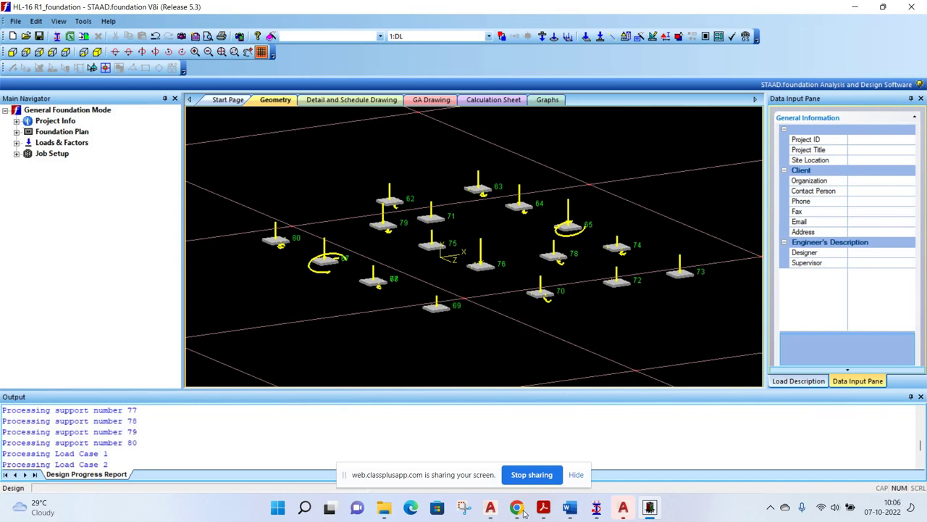
mouse_move(516, 508)
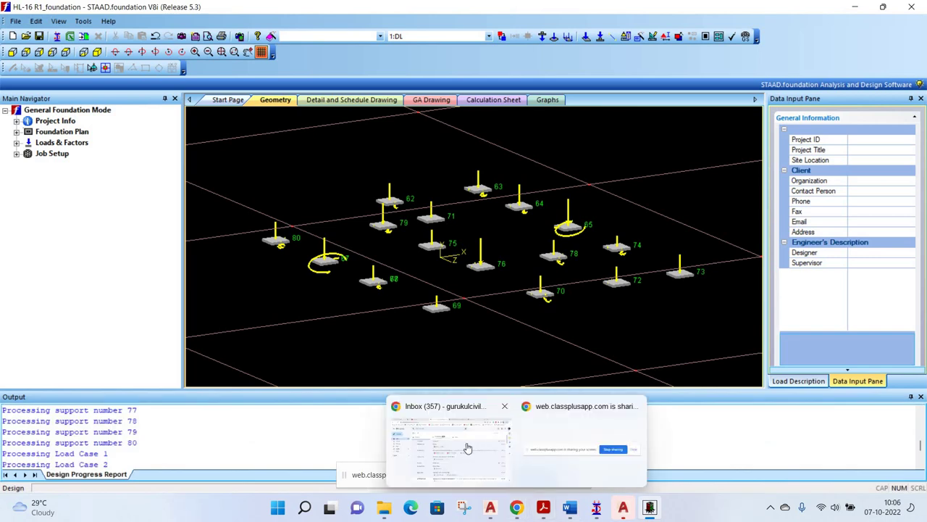
click(467, 448)
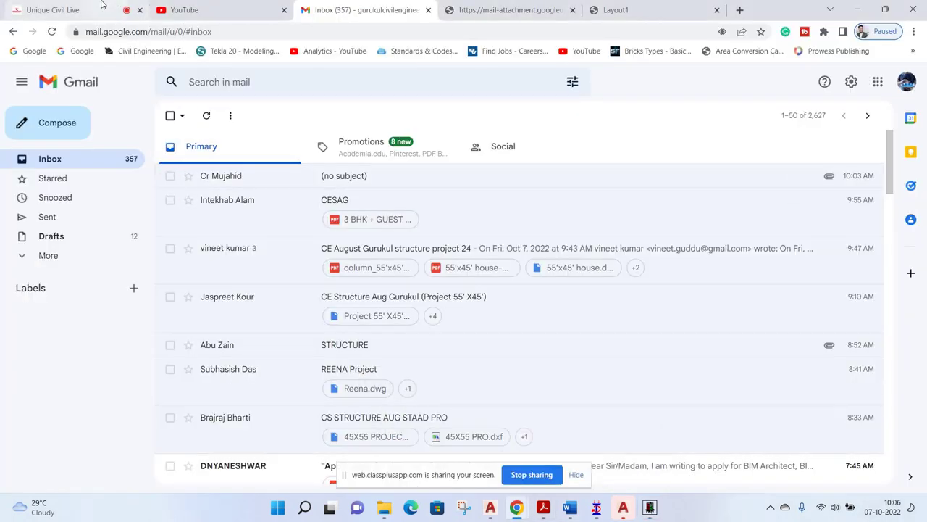
key(ctrl+1)
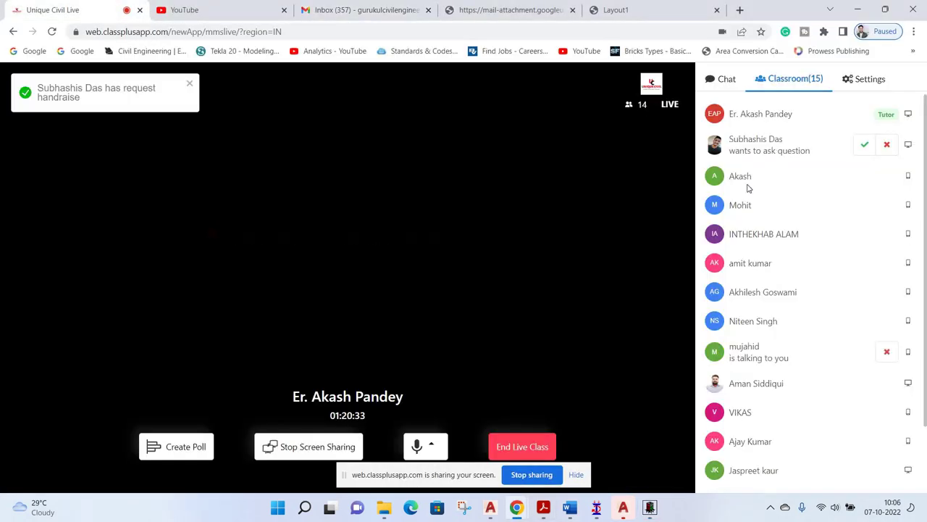
Accept the student's hand-raise request with the green tick so they can speak.
click(864, 146)
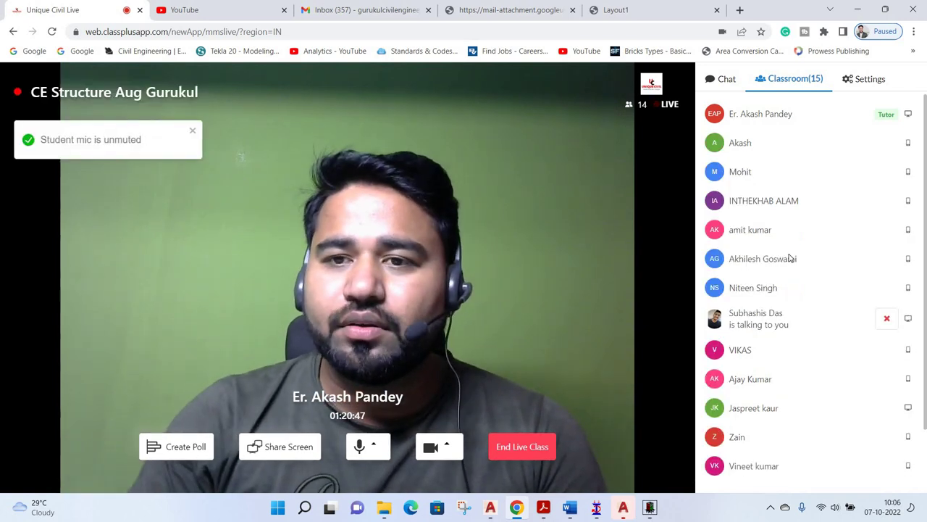
scroll(789, 253, down, 2)
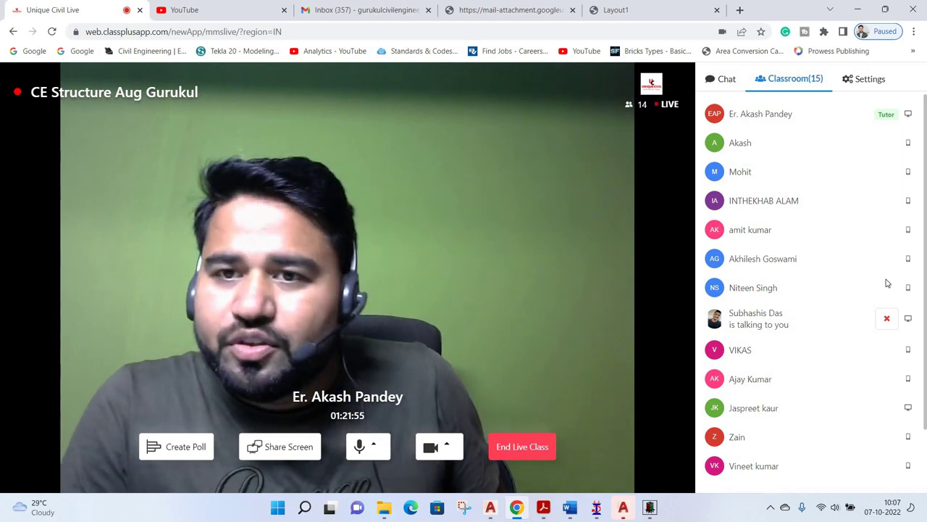
Scroll the Classroom list of 14 participants while the accepted student talks.
scroll(851, 311, down, 2)
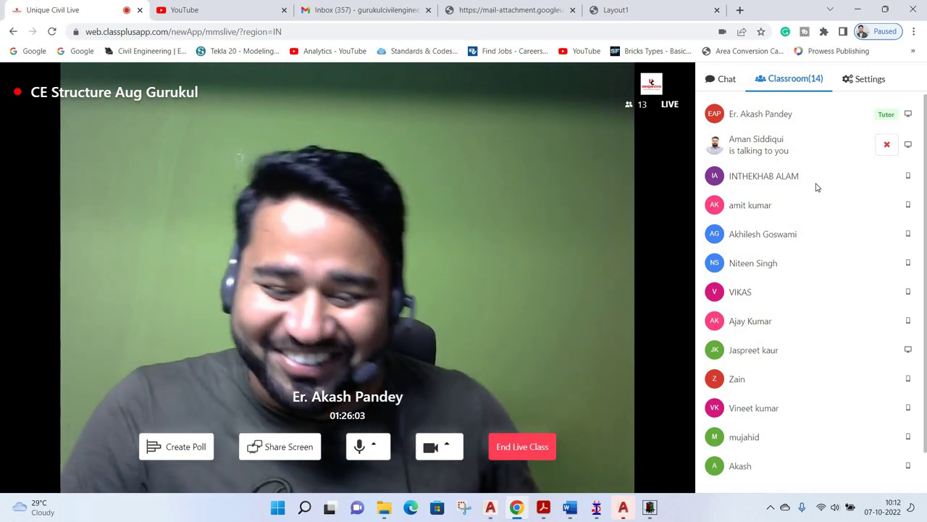
Cancel the speaking student's raised hand and scroll down through the class chat messages.
click(886, 144)
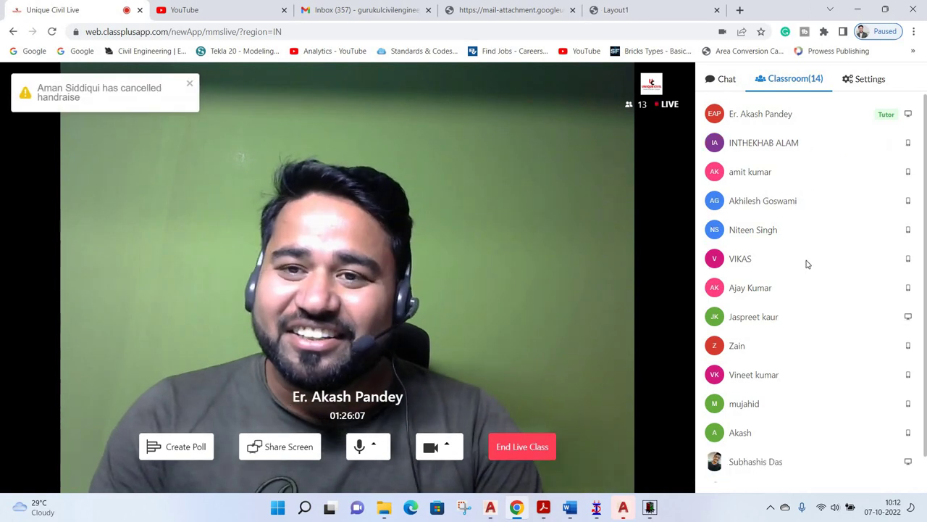
scroll(796, 269, down, 5)
scroll(789, 313, down, 1)
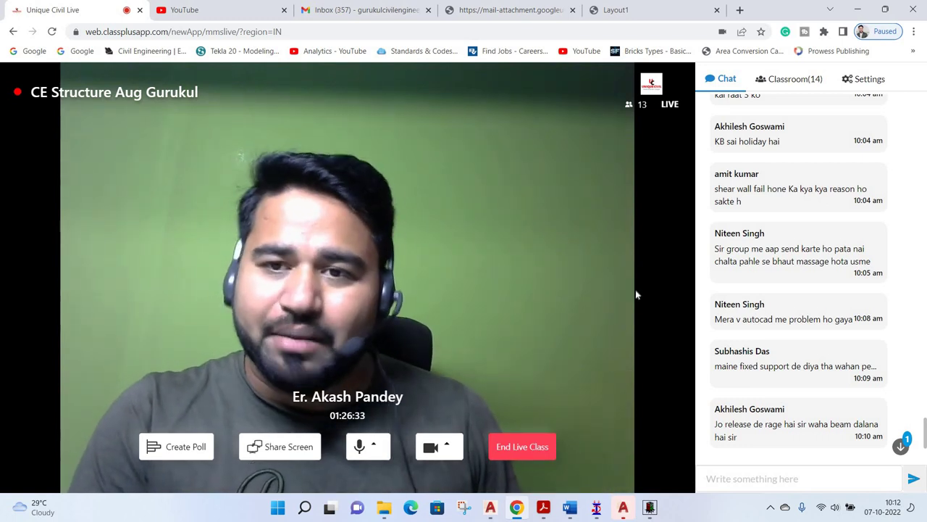
Share the entire screen with the class and bring up the Gmail inbox.
click(288, 447)
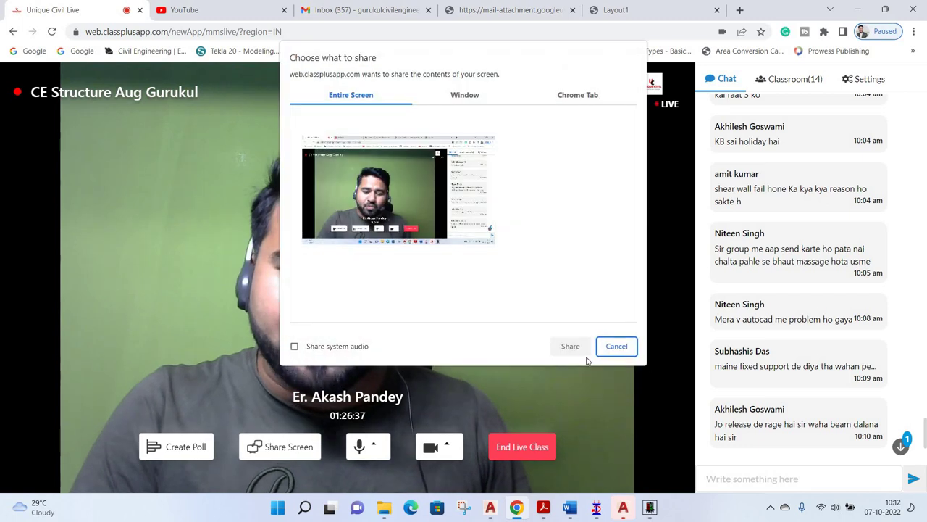
click(399, 190)
click(570, 345)
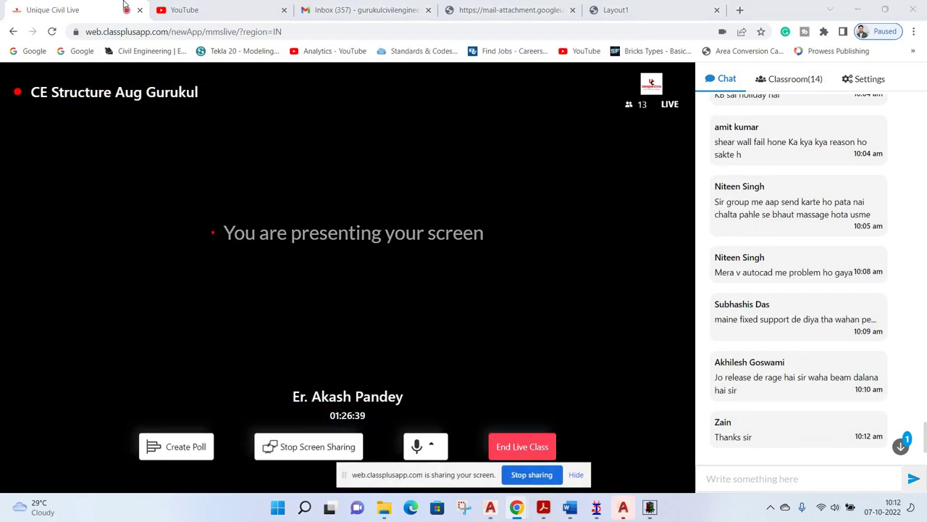
click(314, 7)
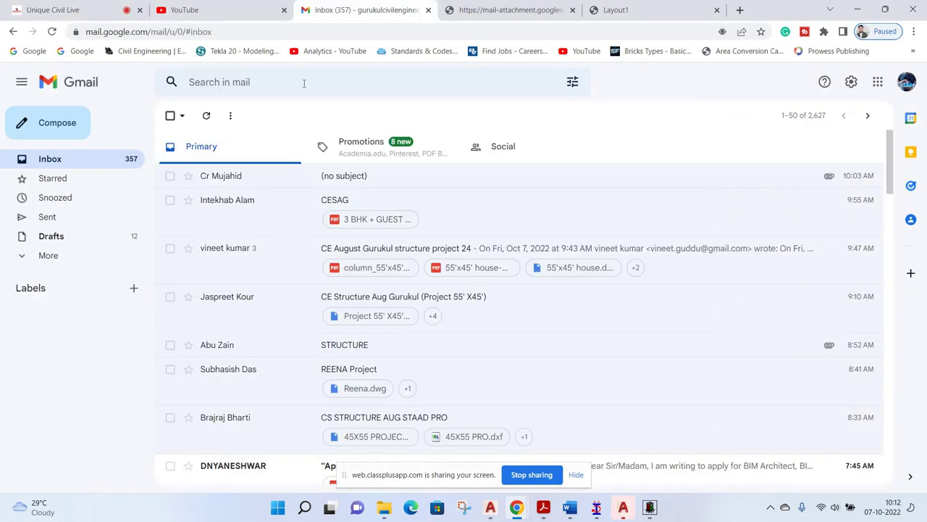
Search Gmail for the student's emails and open their 'assignment' email.
click(304, 83)
text(dha)
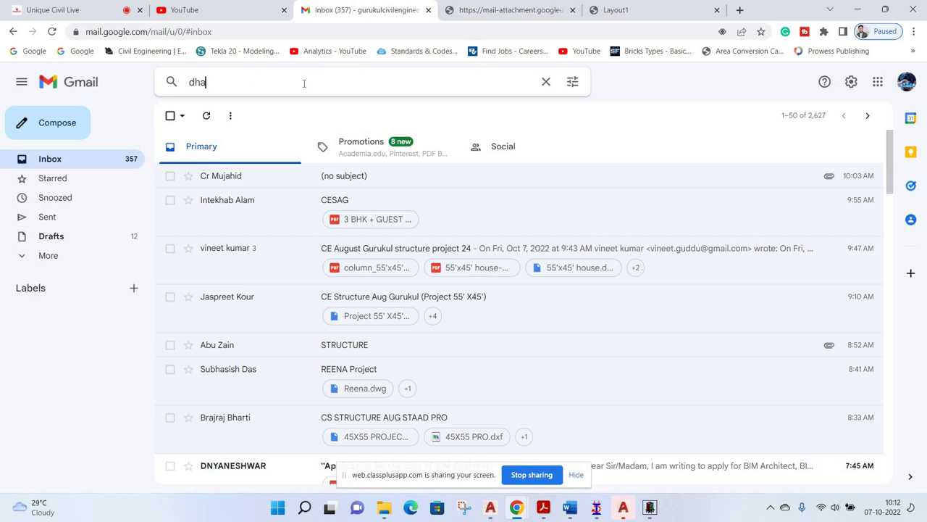
text(rmin)
key(Return)
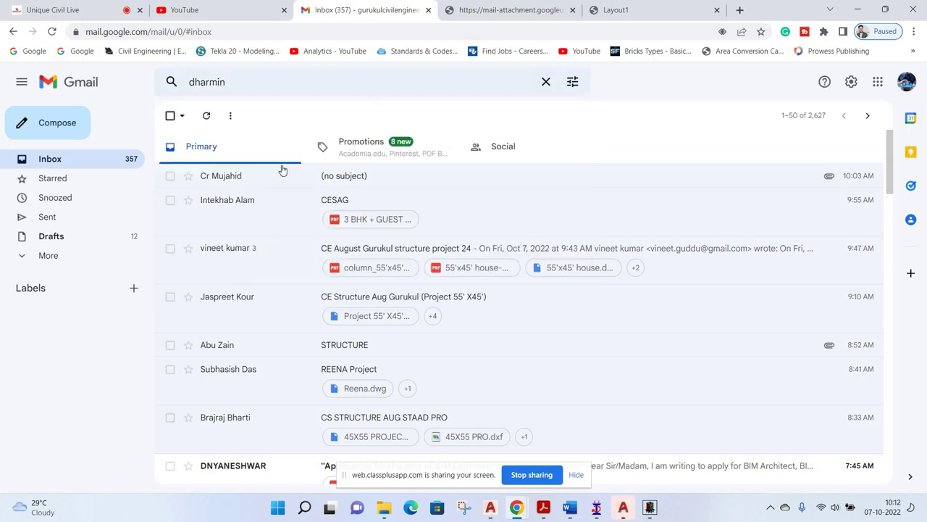
mouse_move(507, 182)
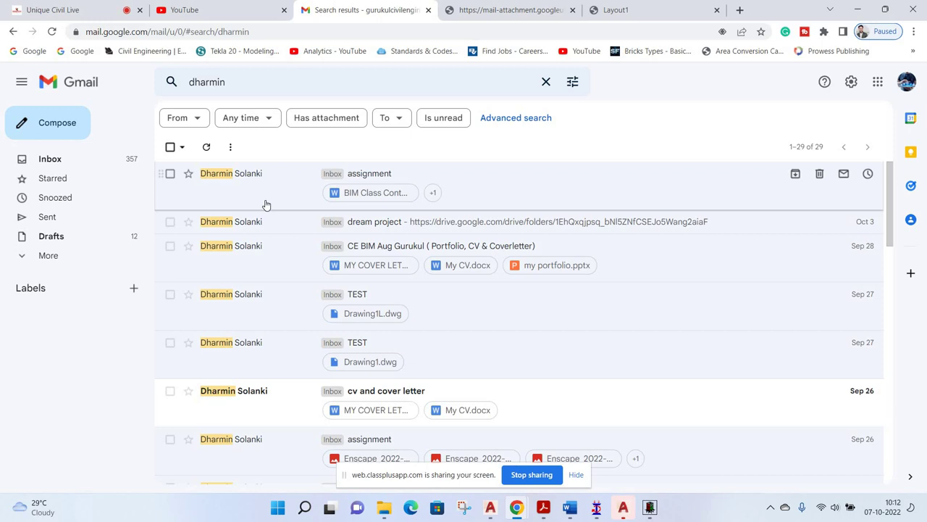
click(326, 221)
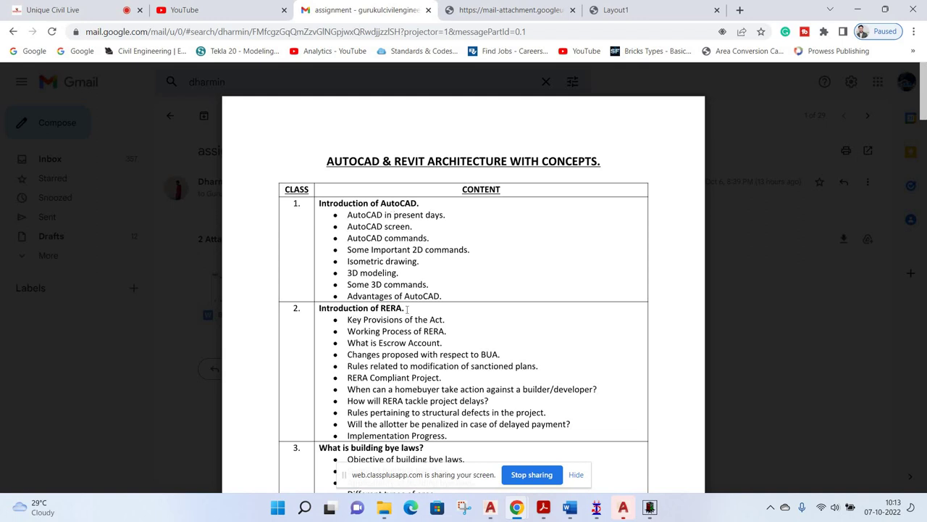
Scroll the BIM Class Contents.docx preview down to section 11 (Vaastu) and section 12 (Building construction).
scroll(401, 224, down, 2)
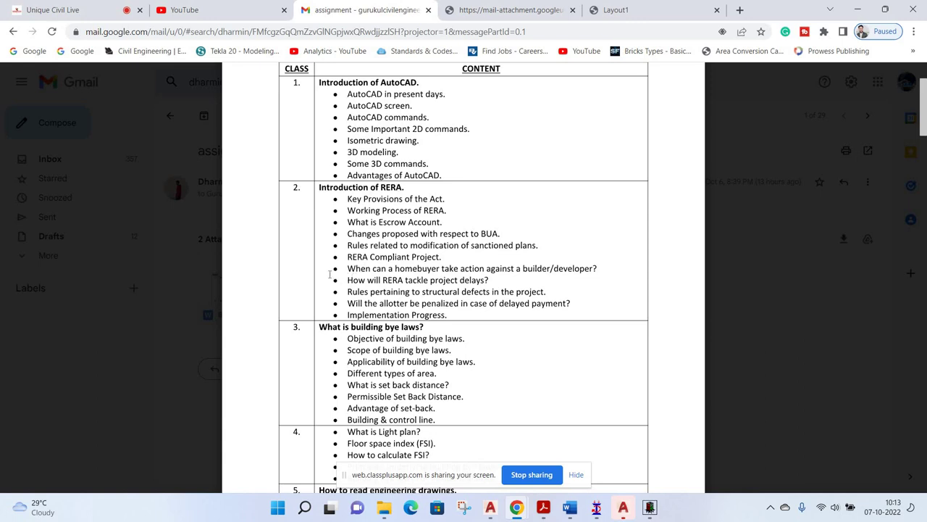
scroll(329, 274, down, 1)
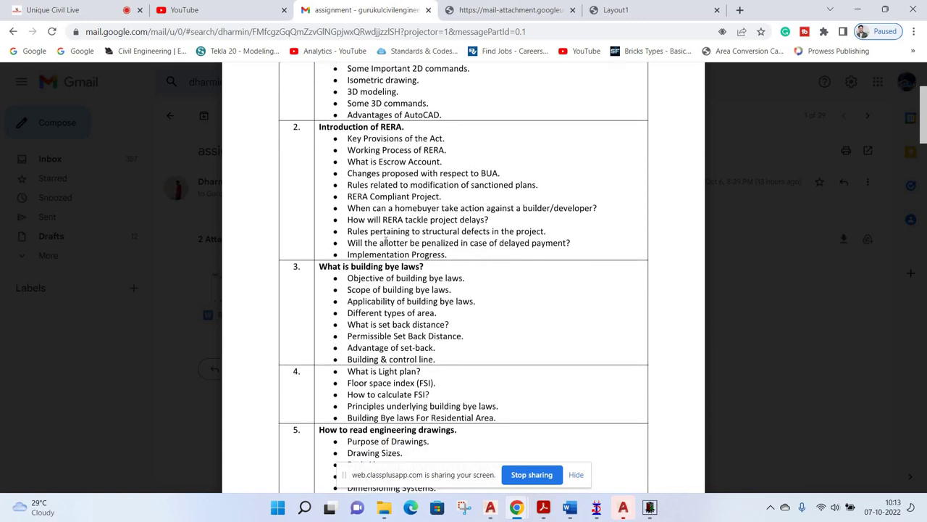
scroll(385, 240, down, 3)
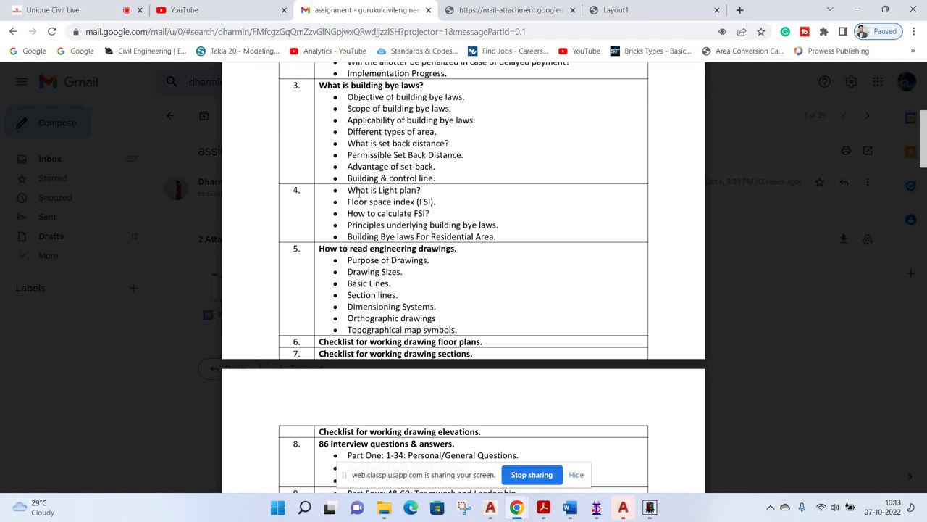
scroll(359, 192, down, 1)
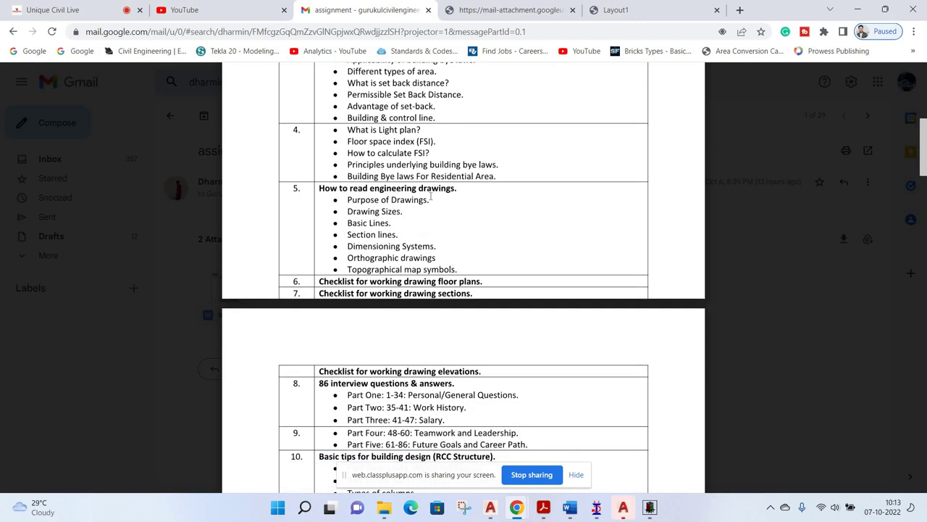
scroll(357, 182, down, 2)
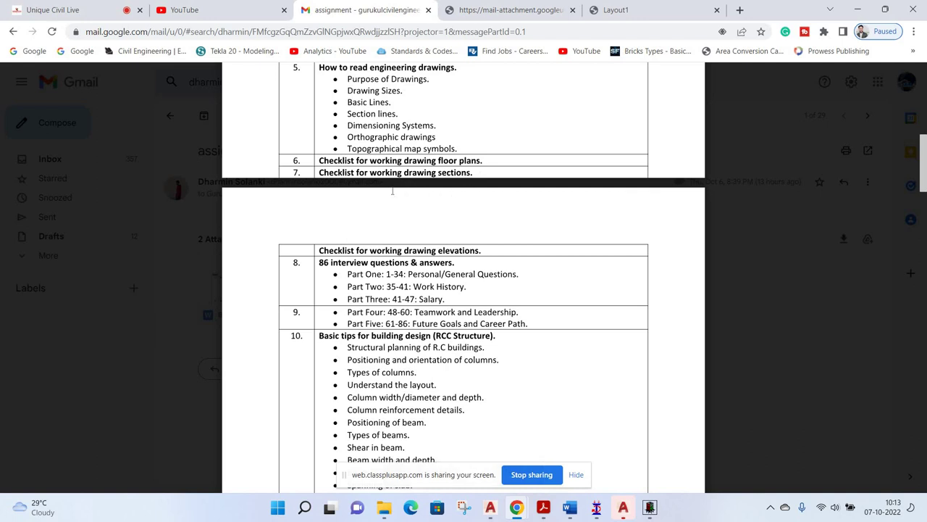
scroll(476, 187, down, 1)
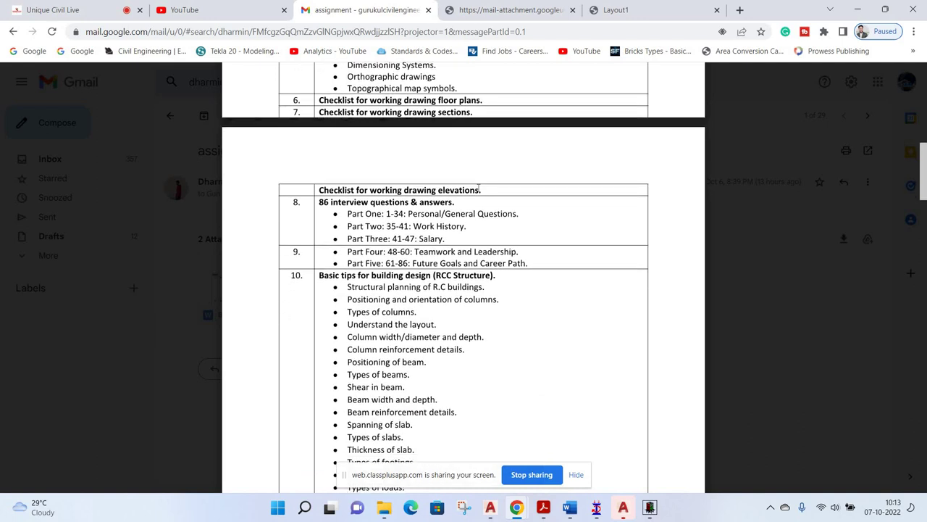
scroll(359, 142, down, 2)
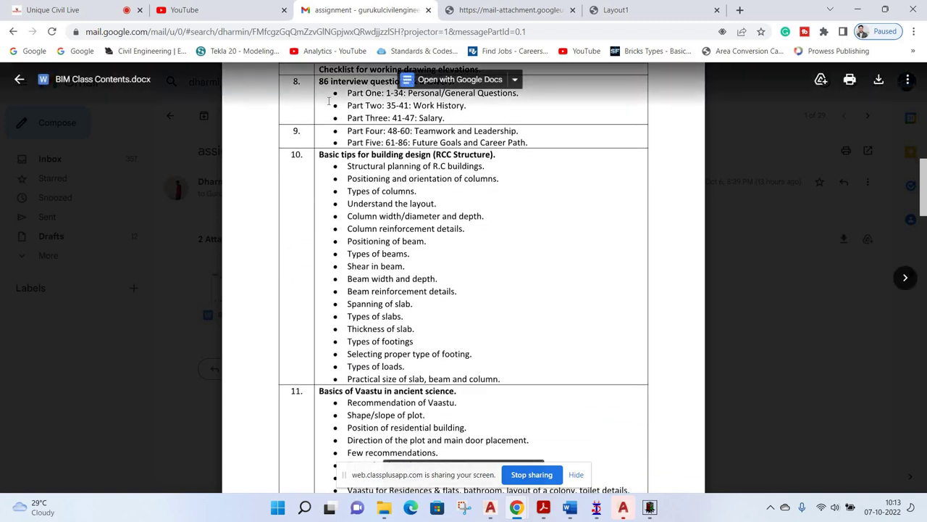
scroll(462, 155, up, 1)
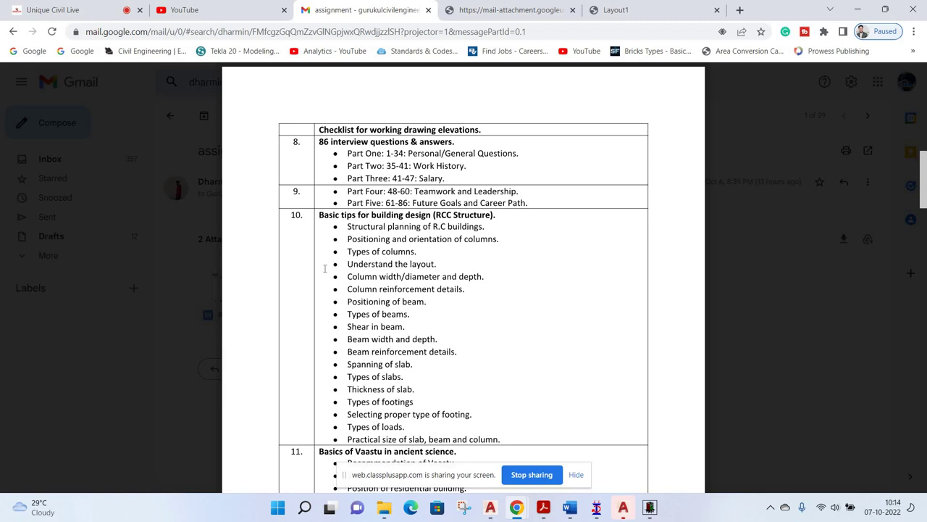
scroll(324, 268, down, 3)
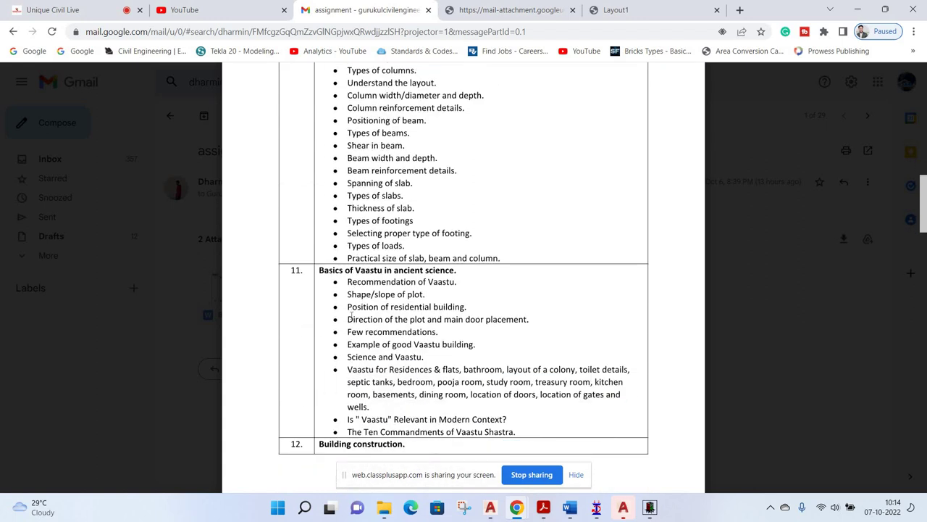
Scroll the attachment preview down to item 23, then close it to return to the assignment email.
scroll(351, 314, down, 2)
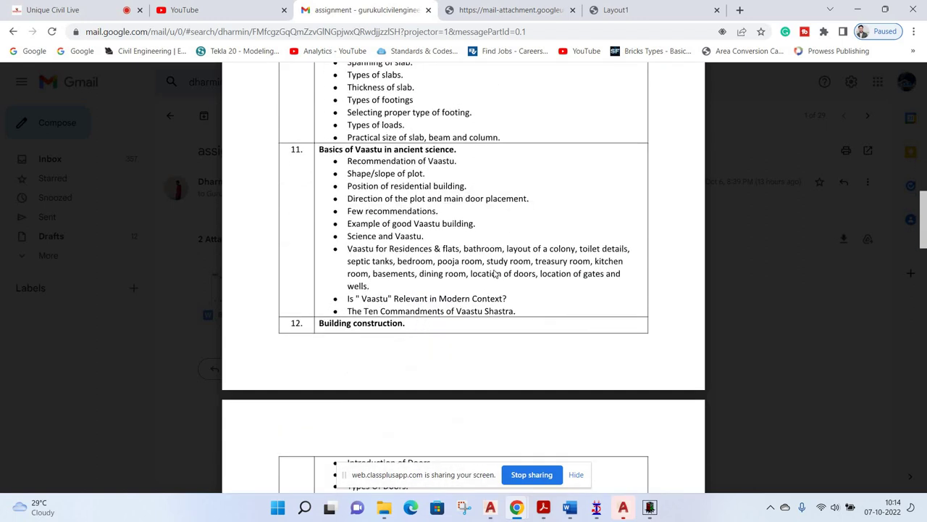
scroll(495, 273, down, 2)
scroll(492, 252, down, 3)
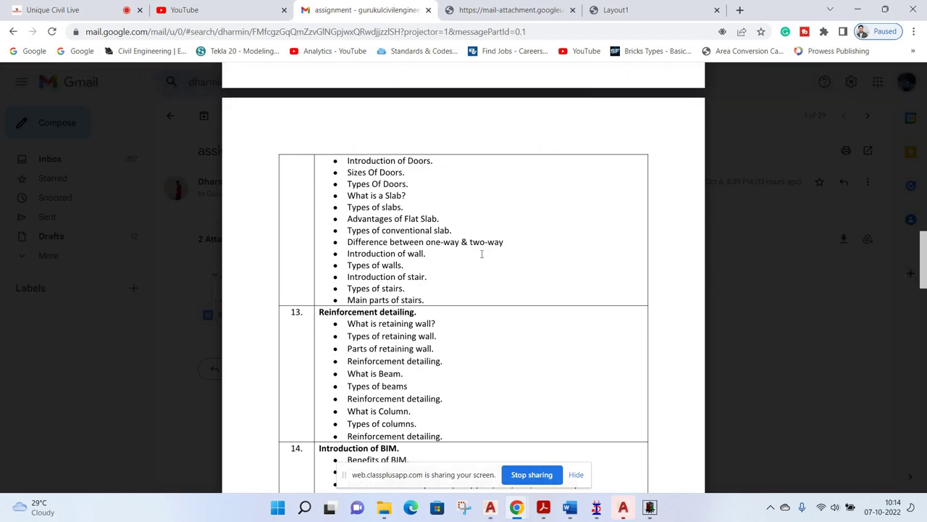
scroll(348, 253, down, 1)
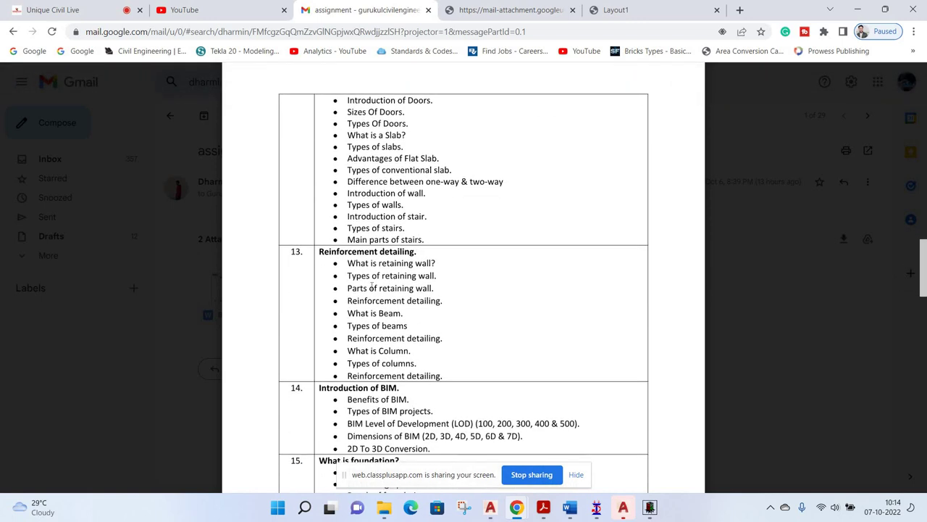
scroll(370, 286, down, 2)
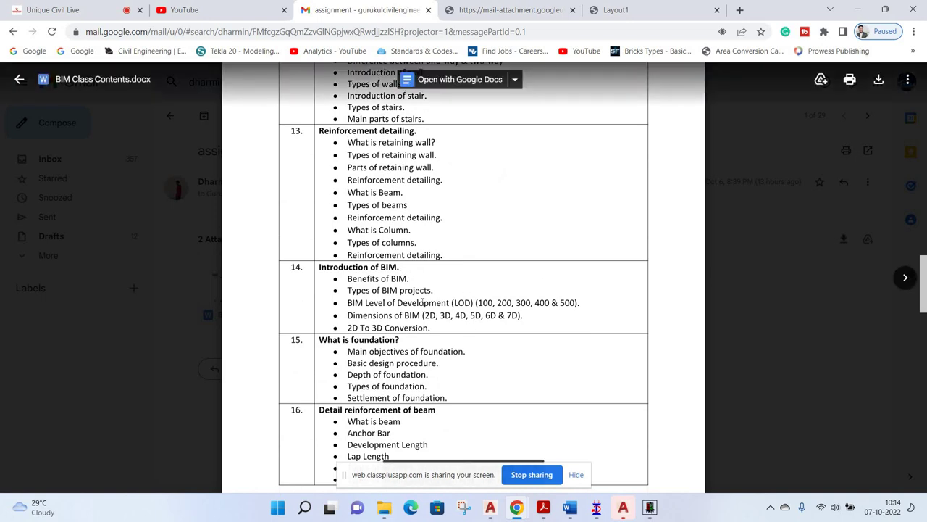
scroll(413, 234, down, 2)
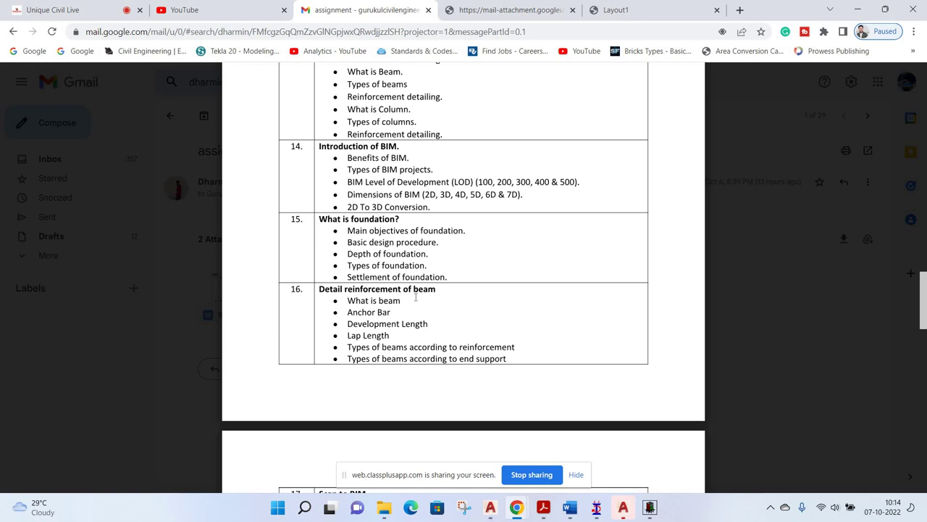
scroll(415, 297, down, 3)
scroll(415, 297, down, 3)
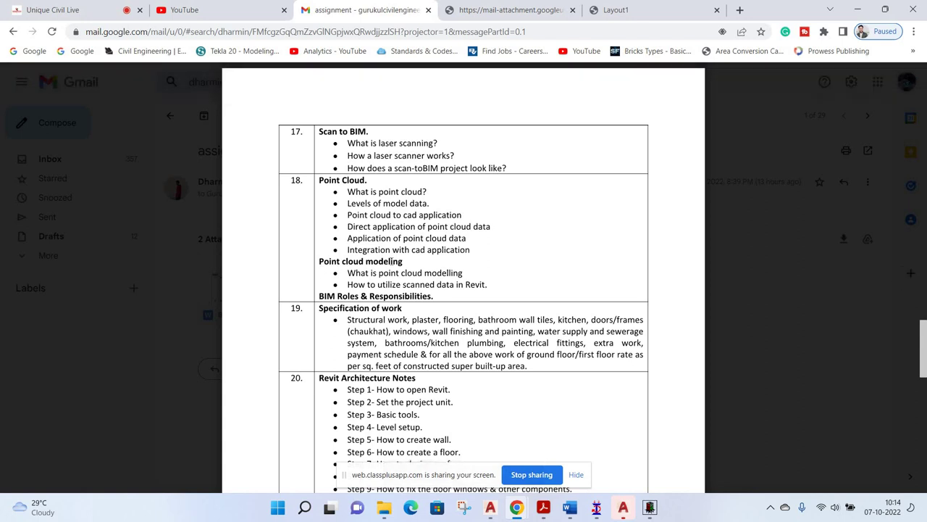
scroll(342, 166, down, 3)
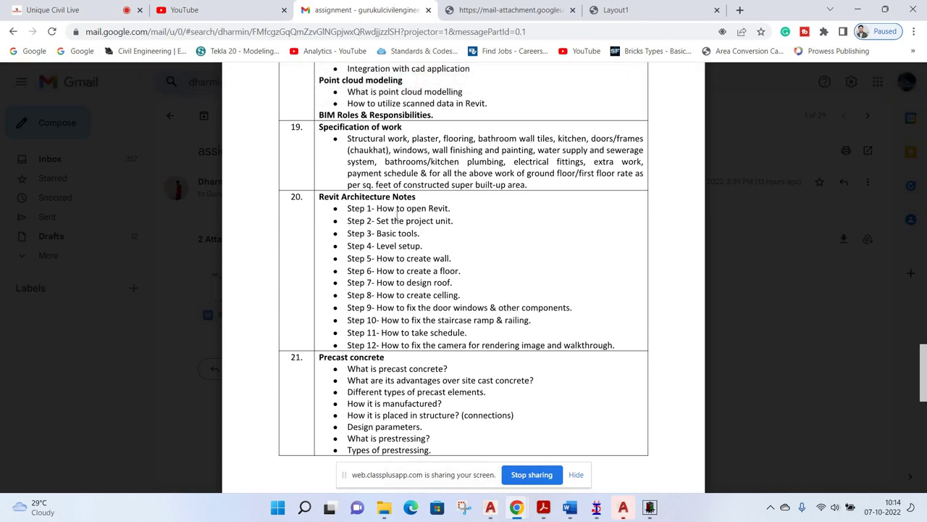
scroll(389, 236, down, 2)
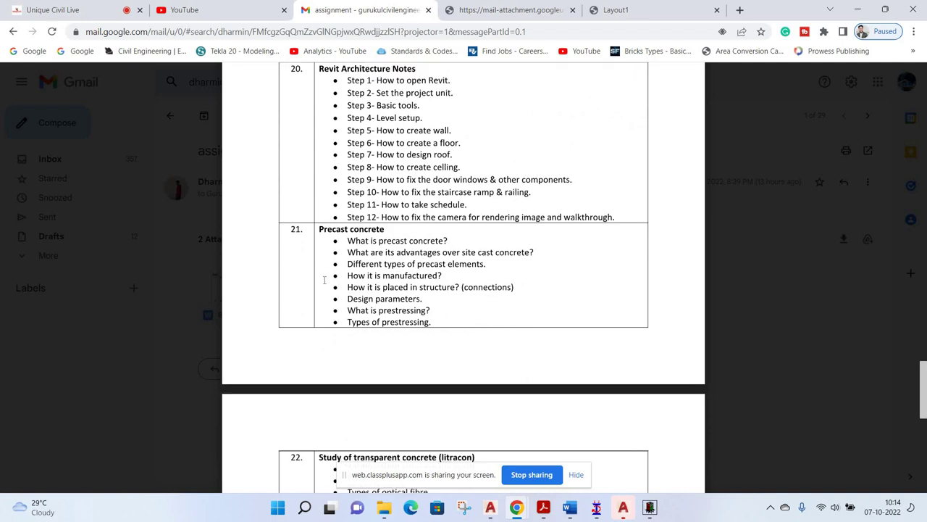
scroll(389, 236, down, 3)
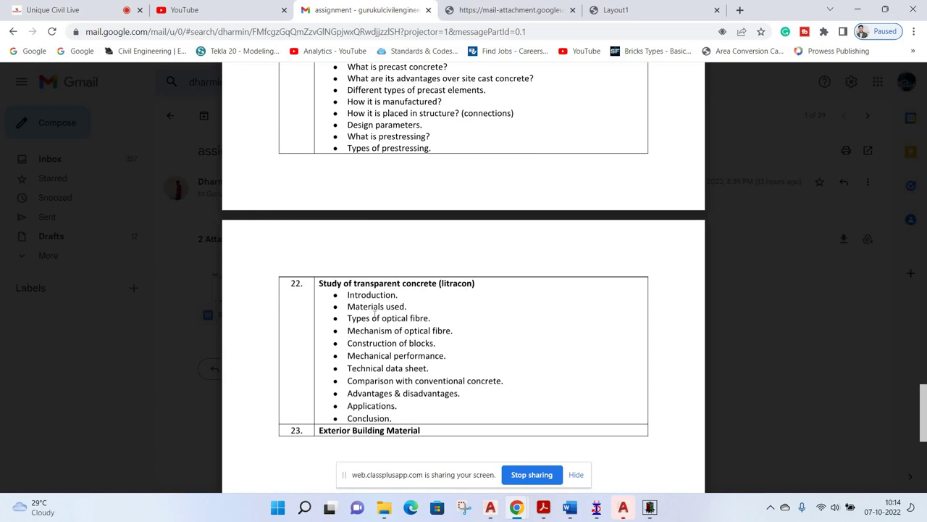
scroll(333, 318, down, 2)
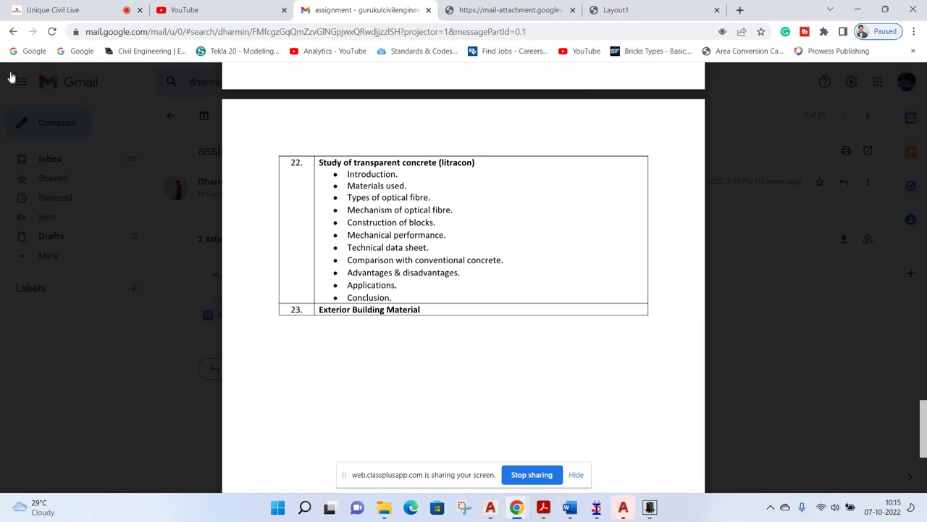
mouse_move(16, 79)
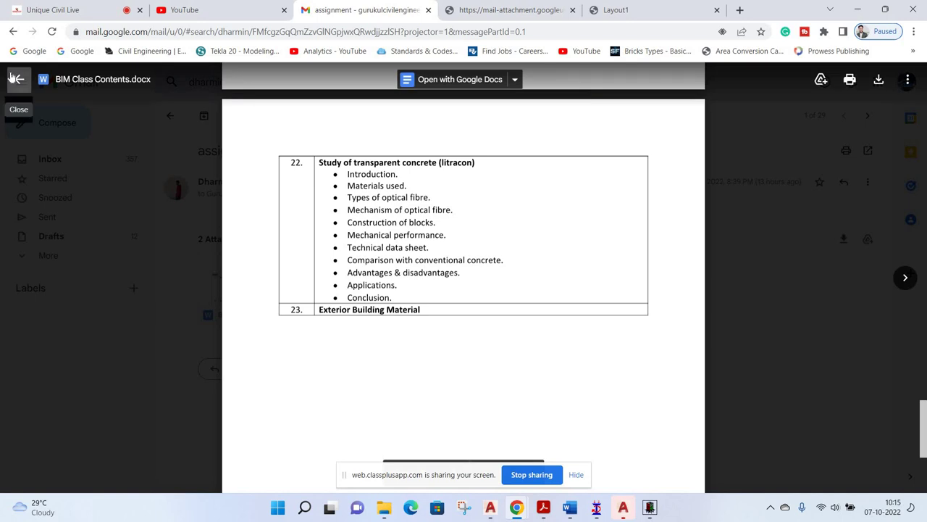
key(Escape)
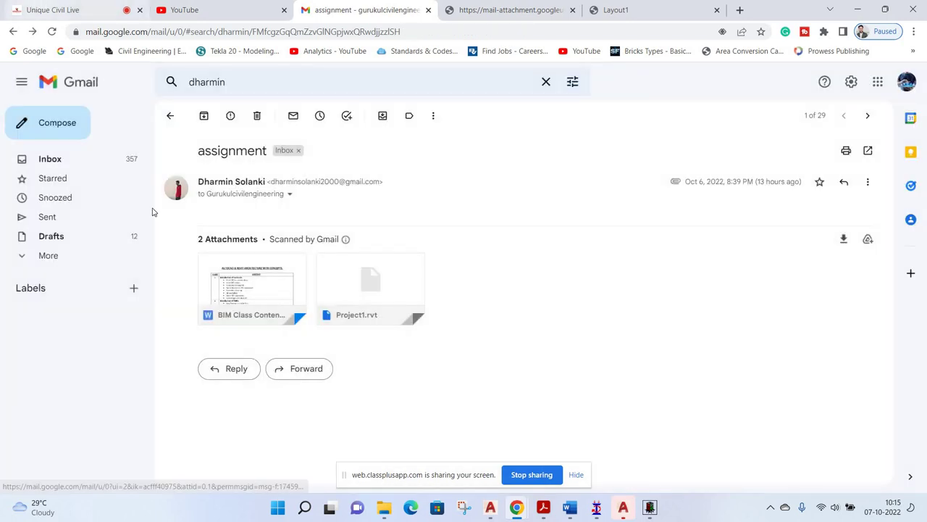
Return to the Unique Civil Live tab and stop sharing the screen.
key(ctrl+1)
click(307, 448)
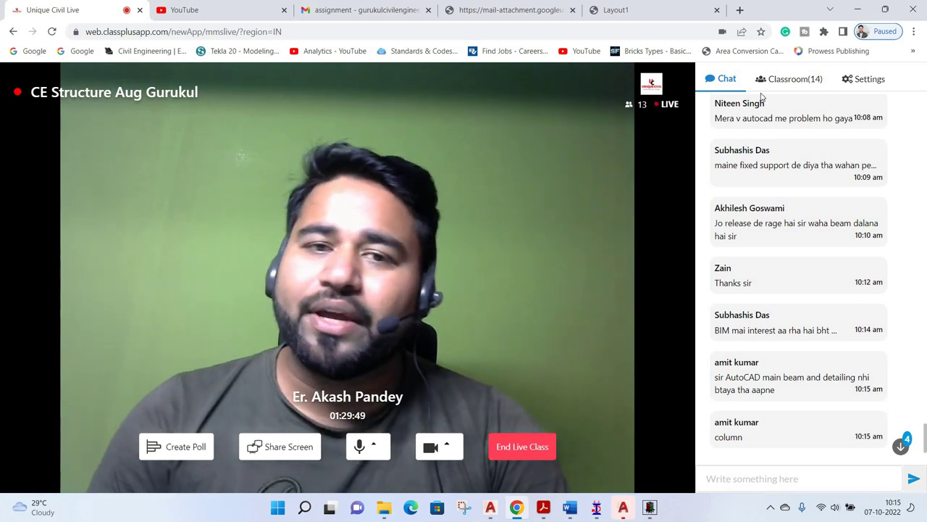
Review the Classroom (14) participant list and the latest chat, then end the live class.
click(789, 78)
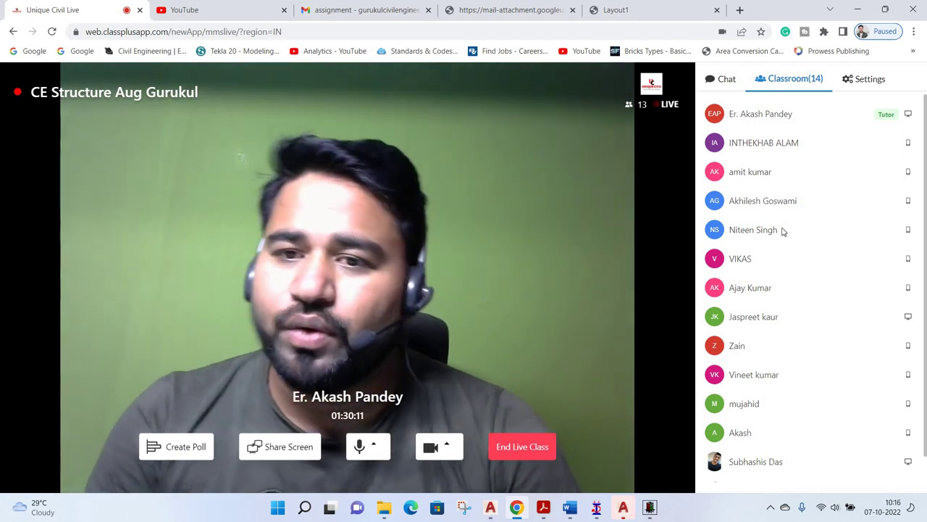
scroll(779, 239, down, 1)
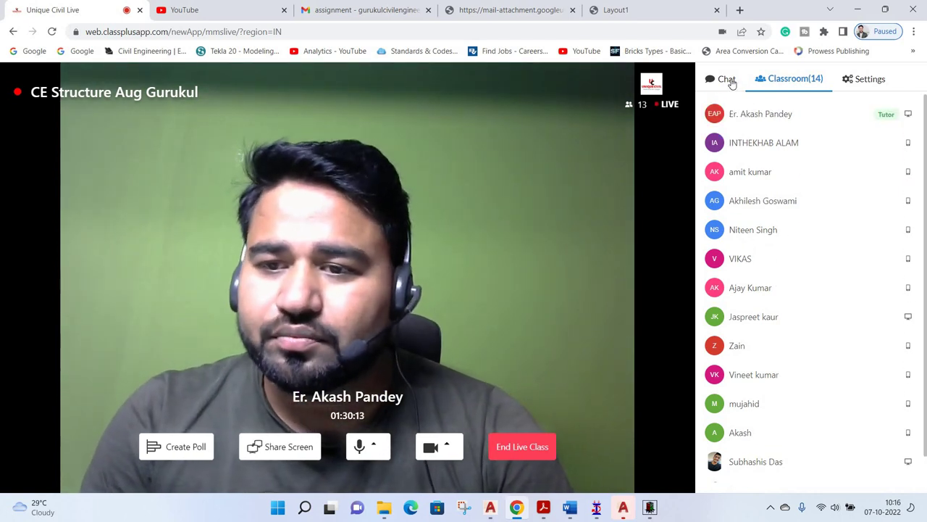
click(727, 79)
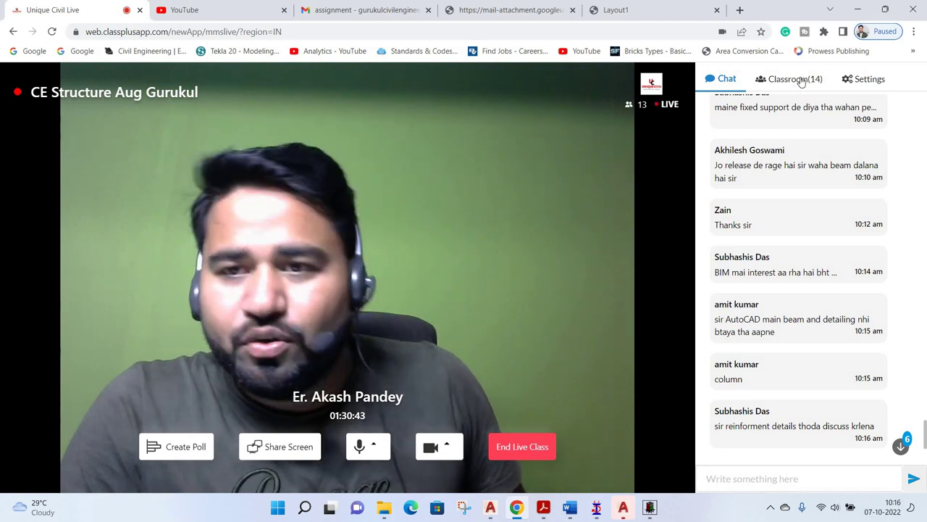
scroll(782, 277, down, 1)
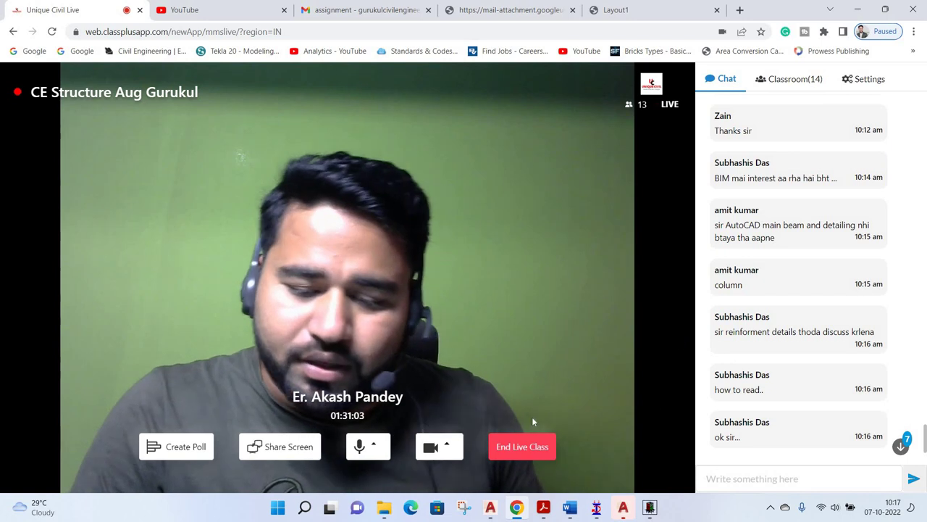
click(529, 447)
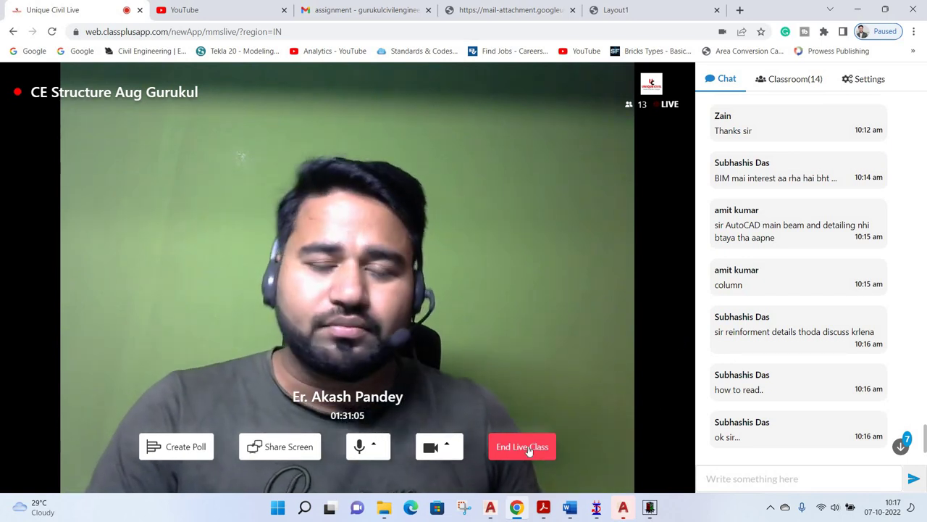